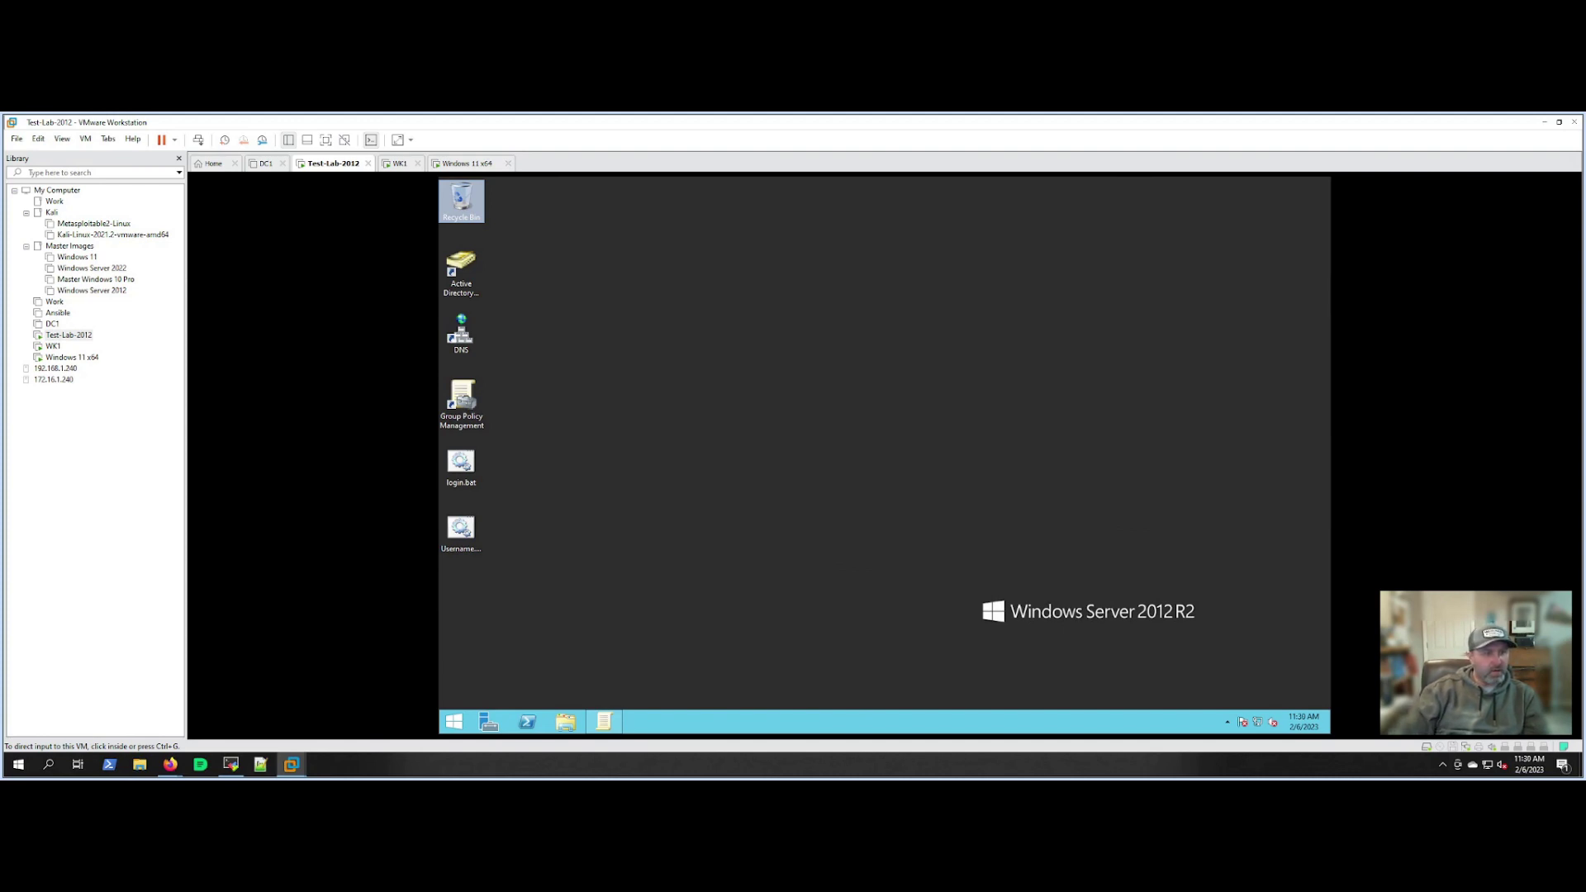
Sign in to WK1 and disconnect its mapped Z: network drive in This PC.
{"action": "left_click", "coordinate": [1003, 565]}
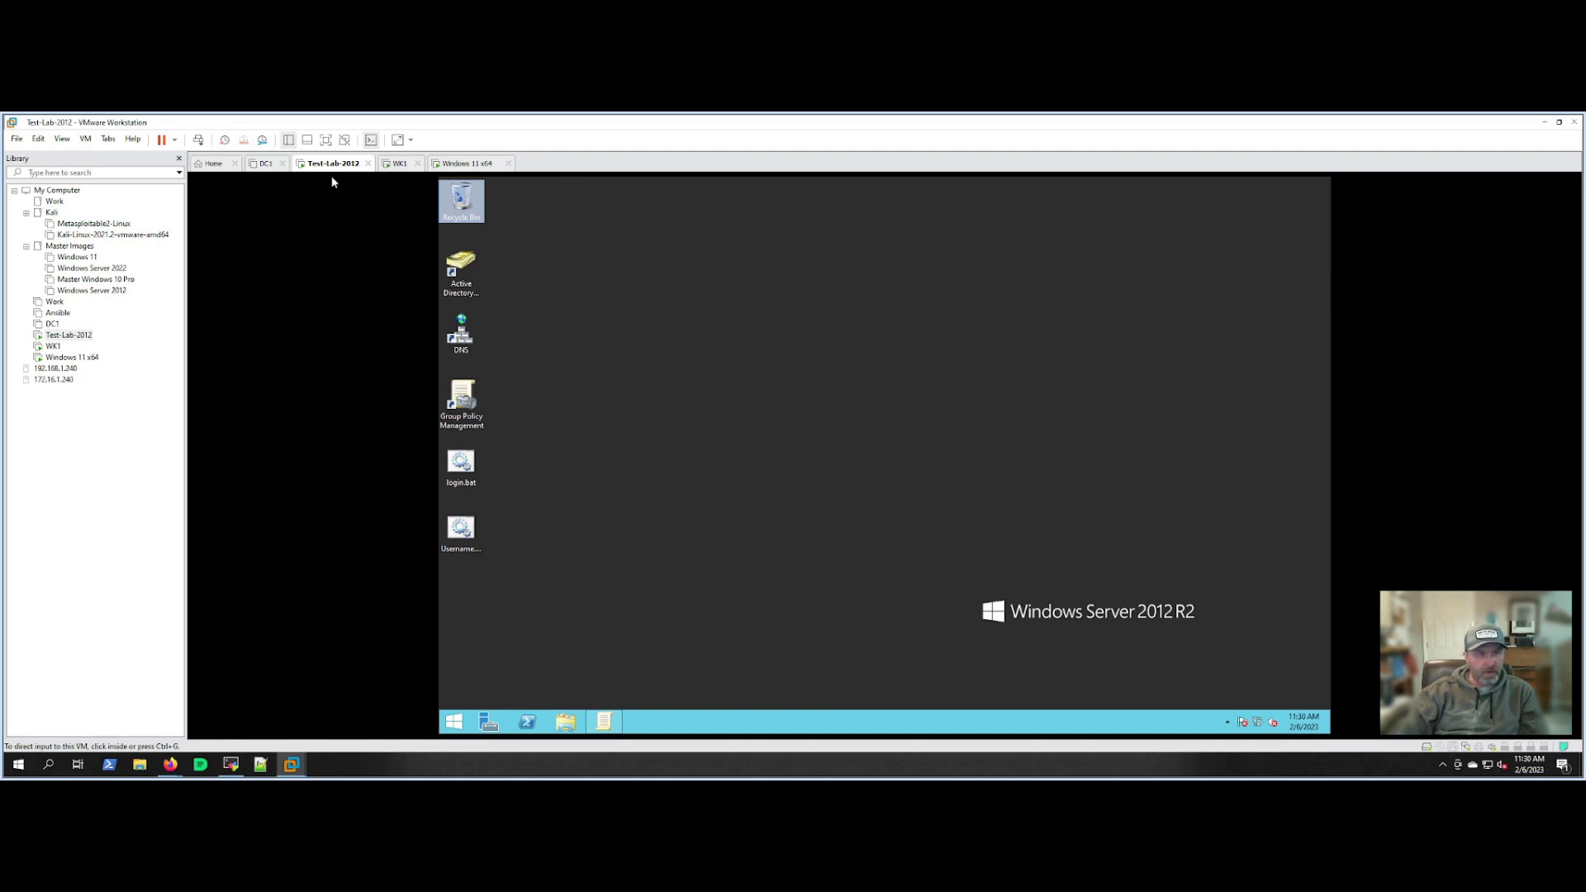
{"action": "left_click", "coordinate": [685, 360]}
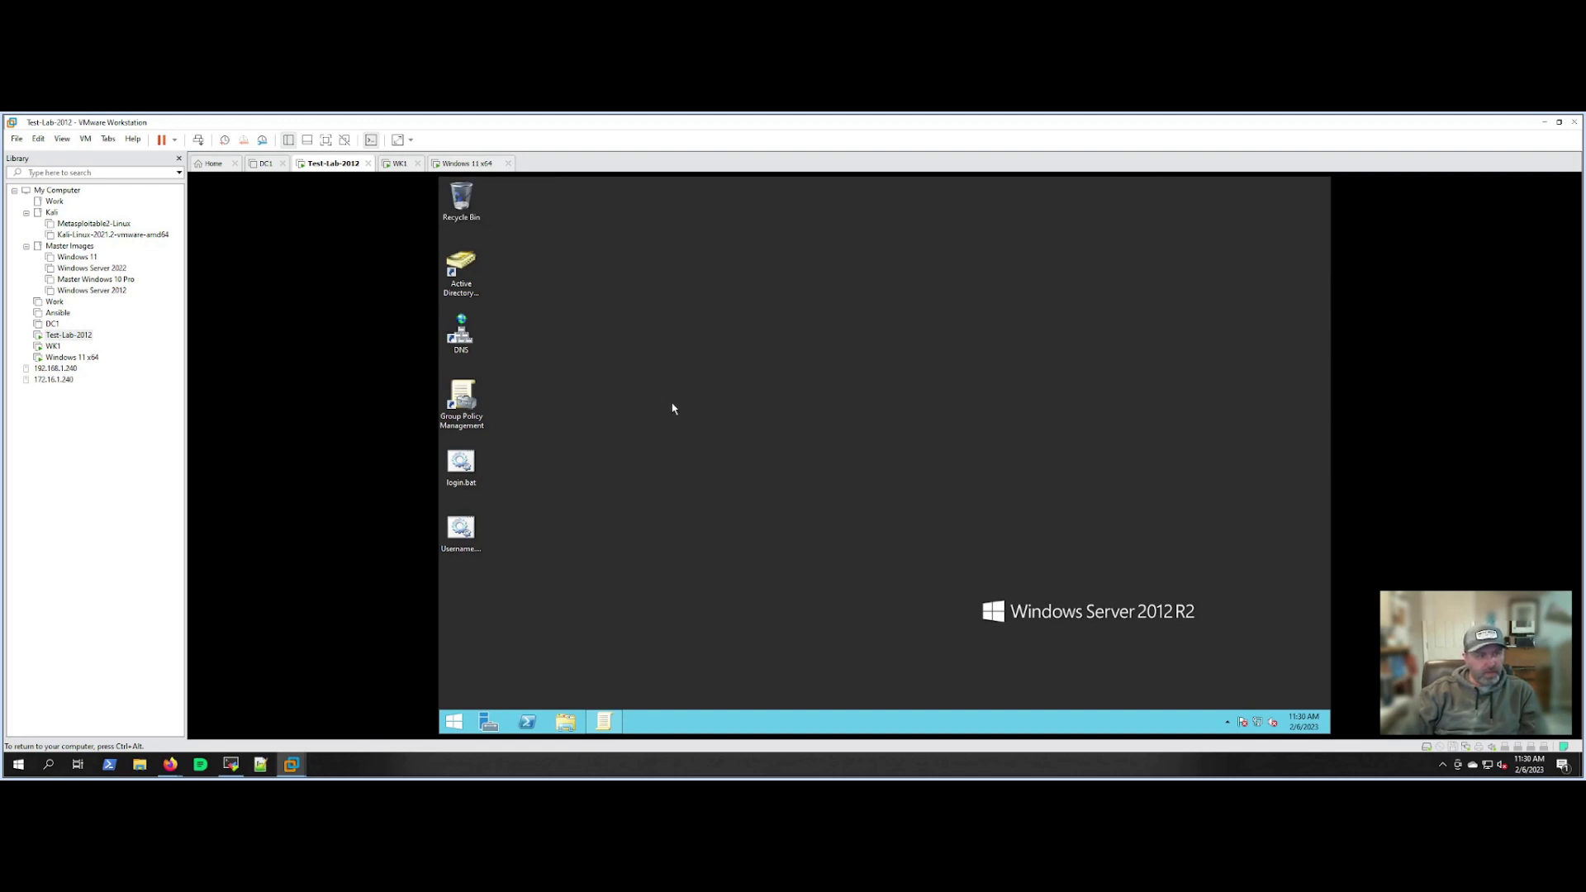
{"action": "left_click", "coordinate": [53, 347]}
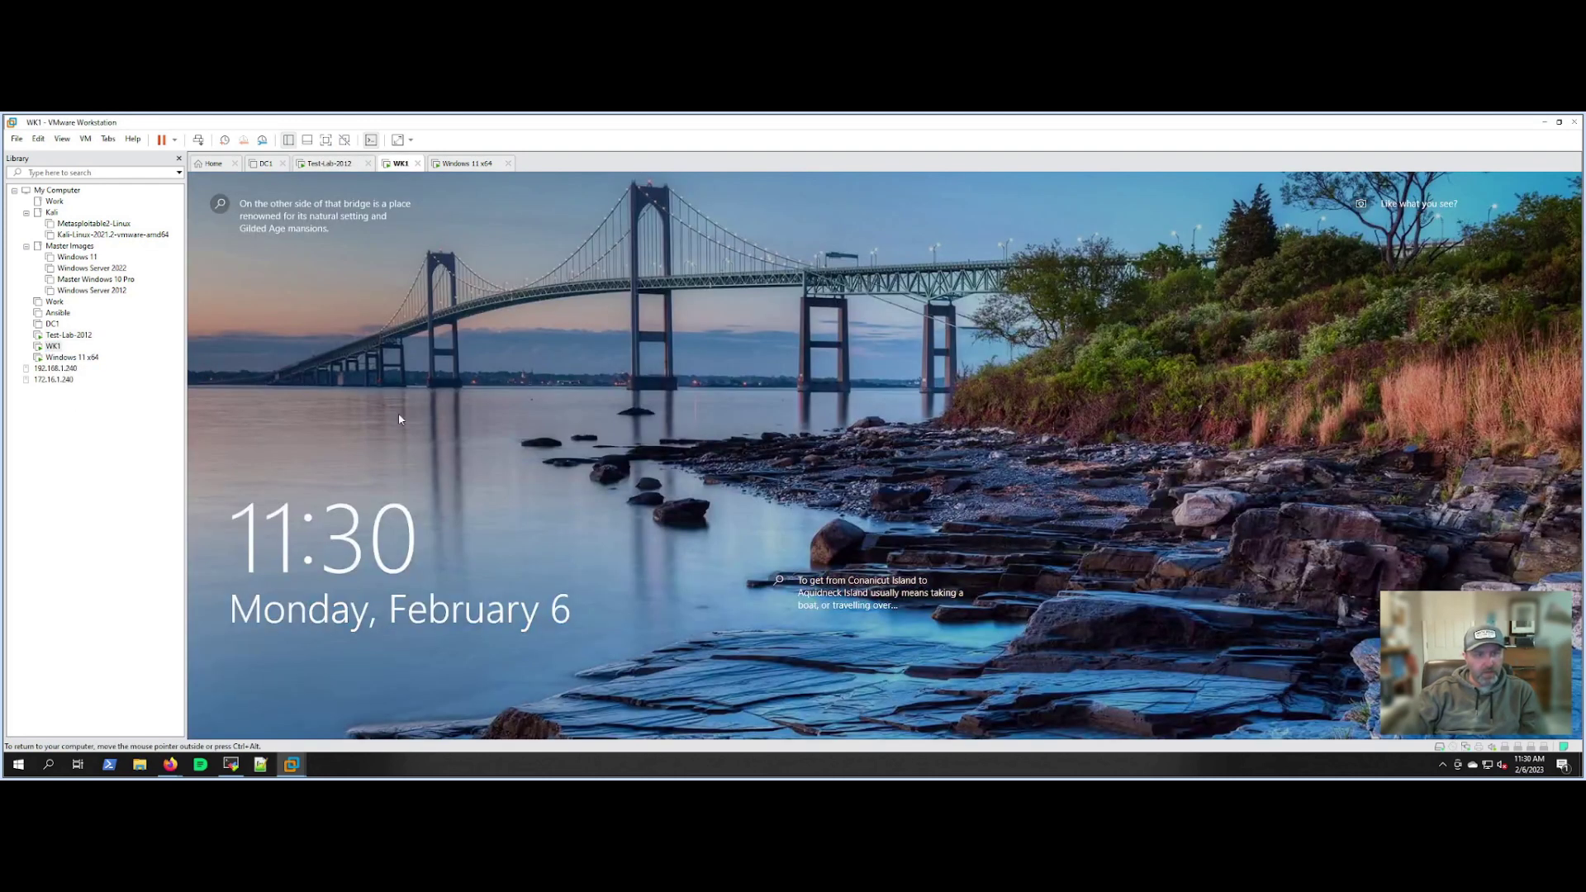
{"action": "left_click", "coordinate": [399, 417]}
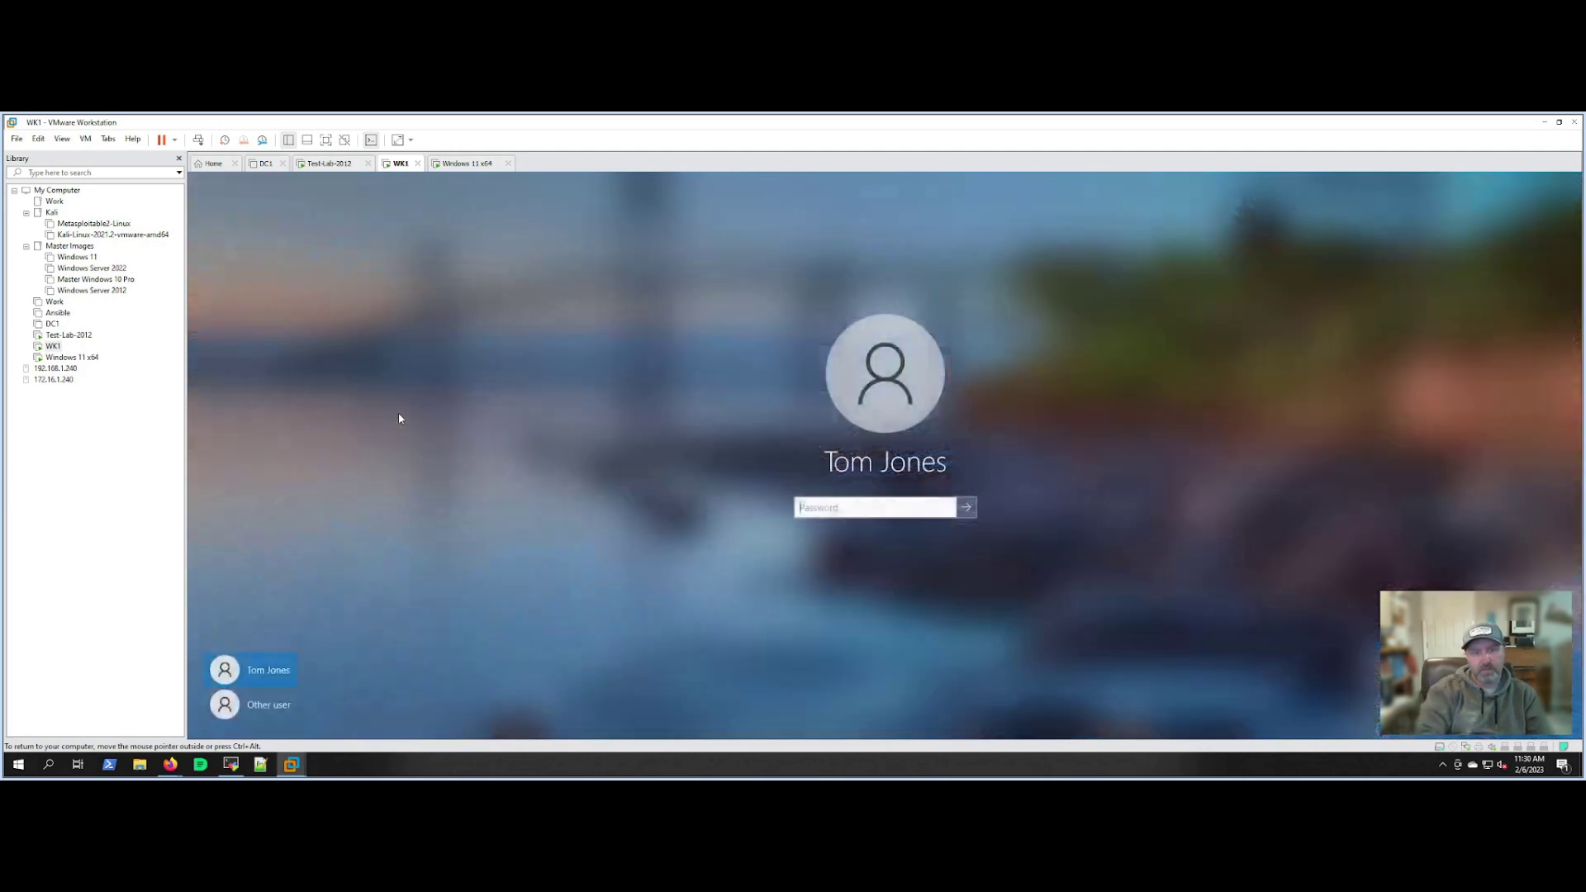
{"action": "type", "text": "••••••••••"}
{"action": "key", "text": "Return"}
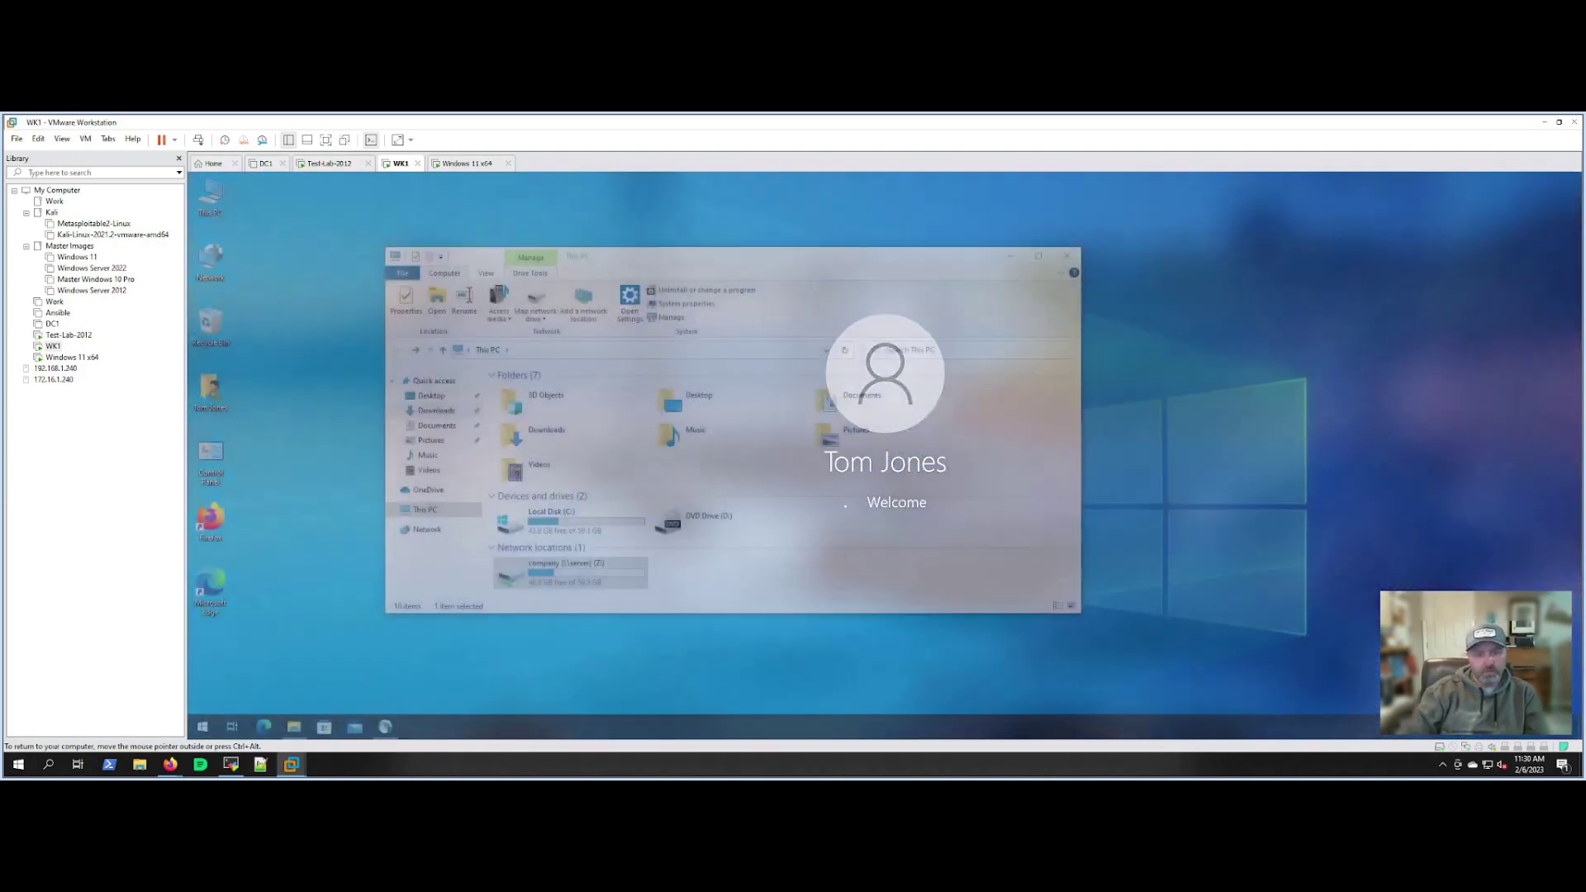
{"action": "right_click", "coordinate": [569, 570]}
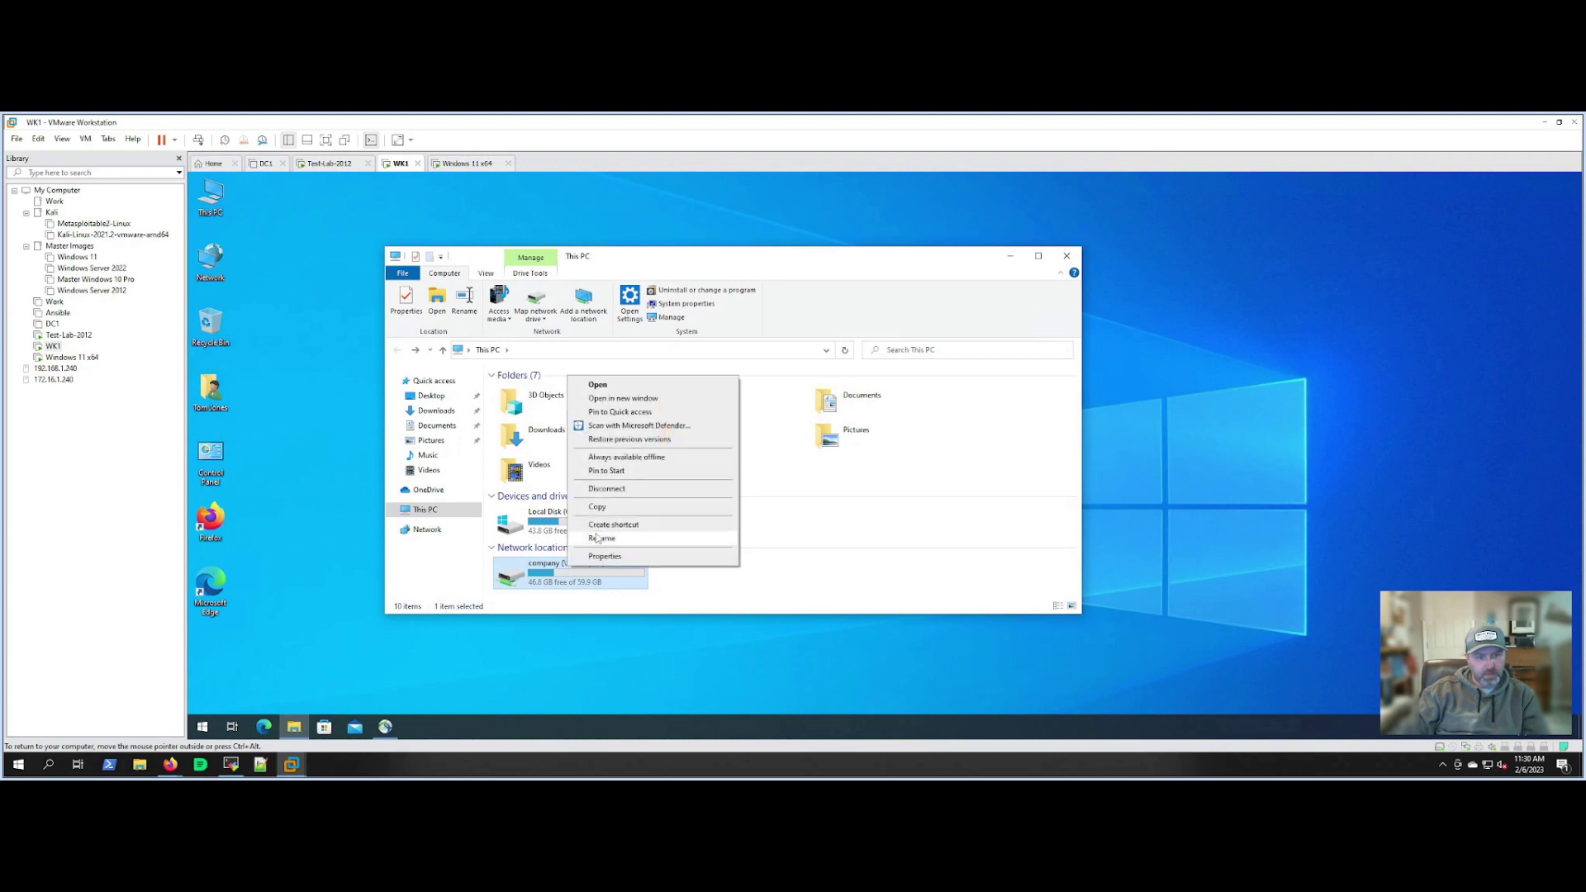
{"action": "left_click", "coordinate": [602, 490]}
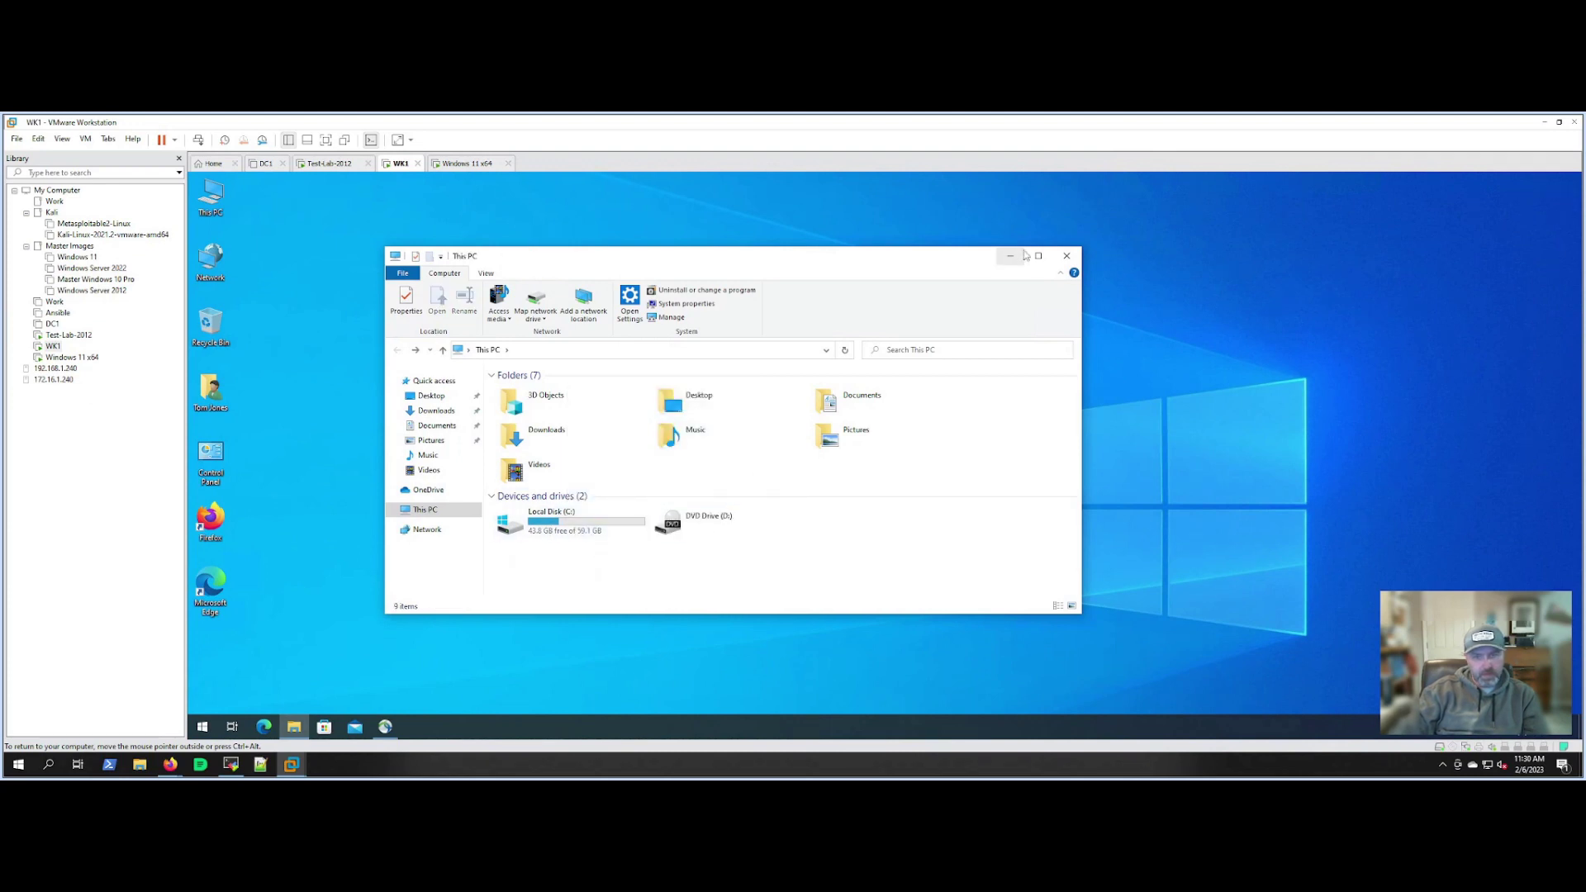
{"action": "left_click", "coordinate": [1068, 257]}
Wake the Windows 11 x64 VM and sign in with its password.
{"action": "left_click", "coordinate": [72, 357]}
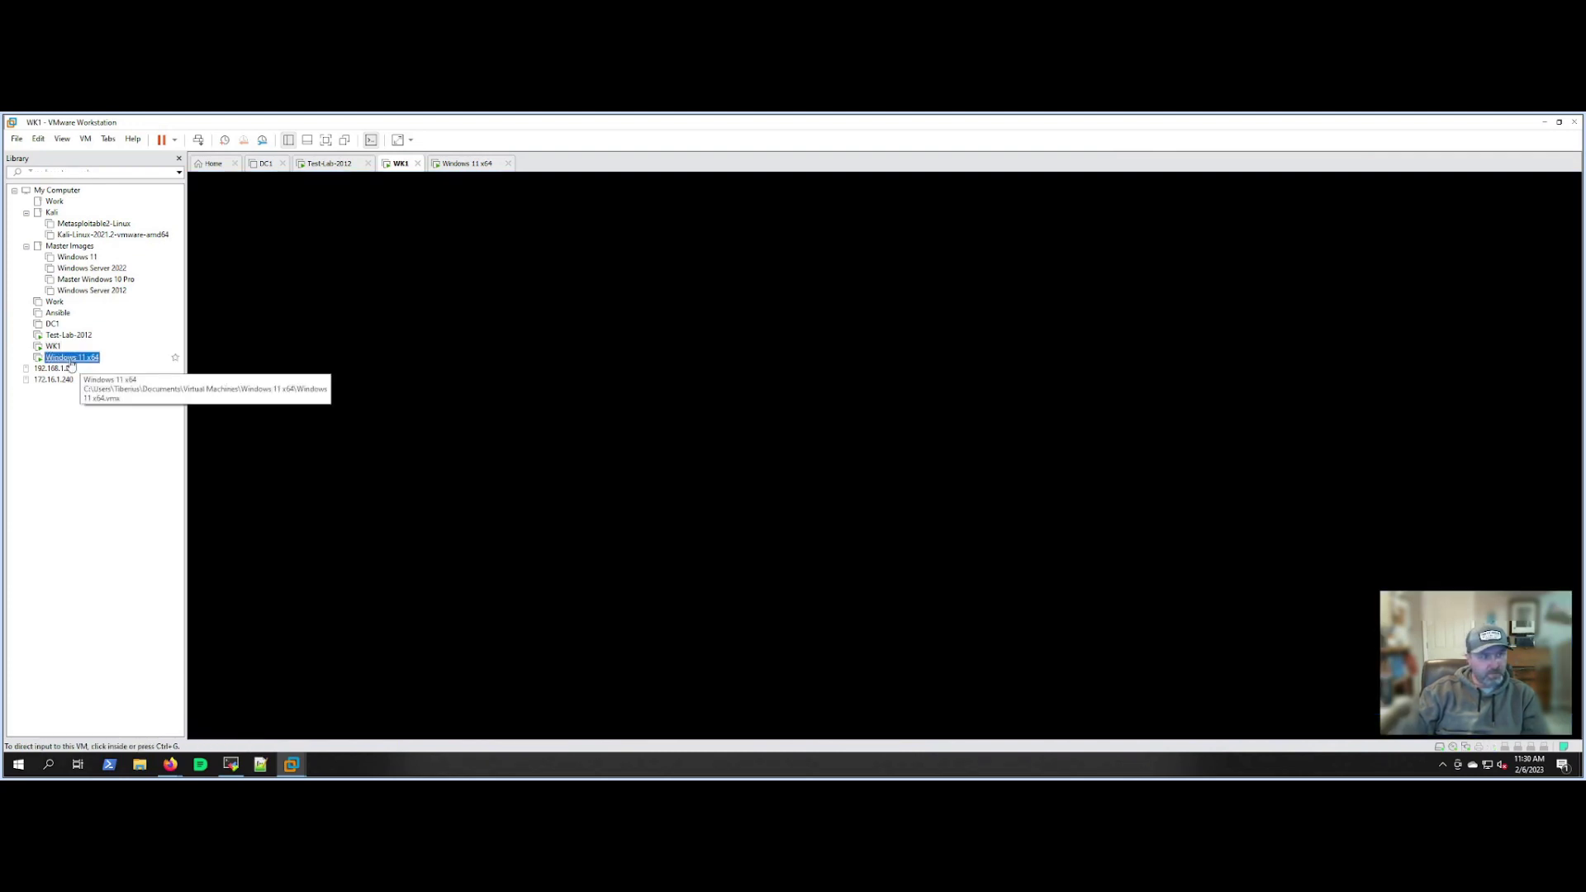
{"action": "left_click", "coordinate": [537, 369]}
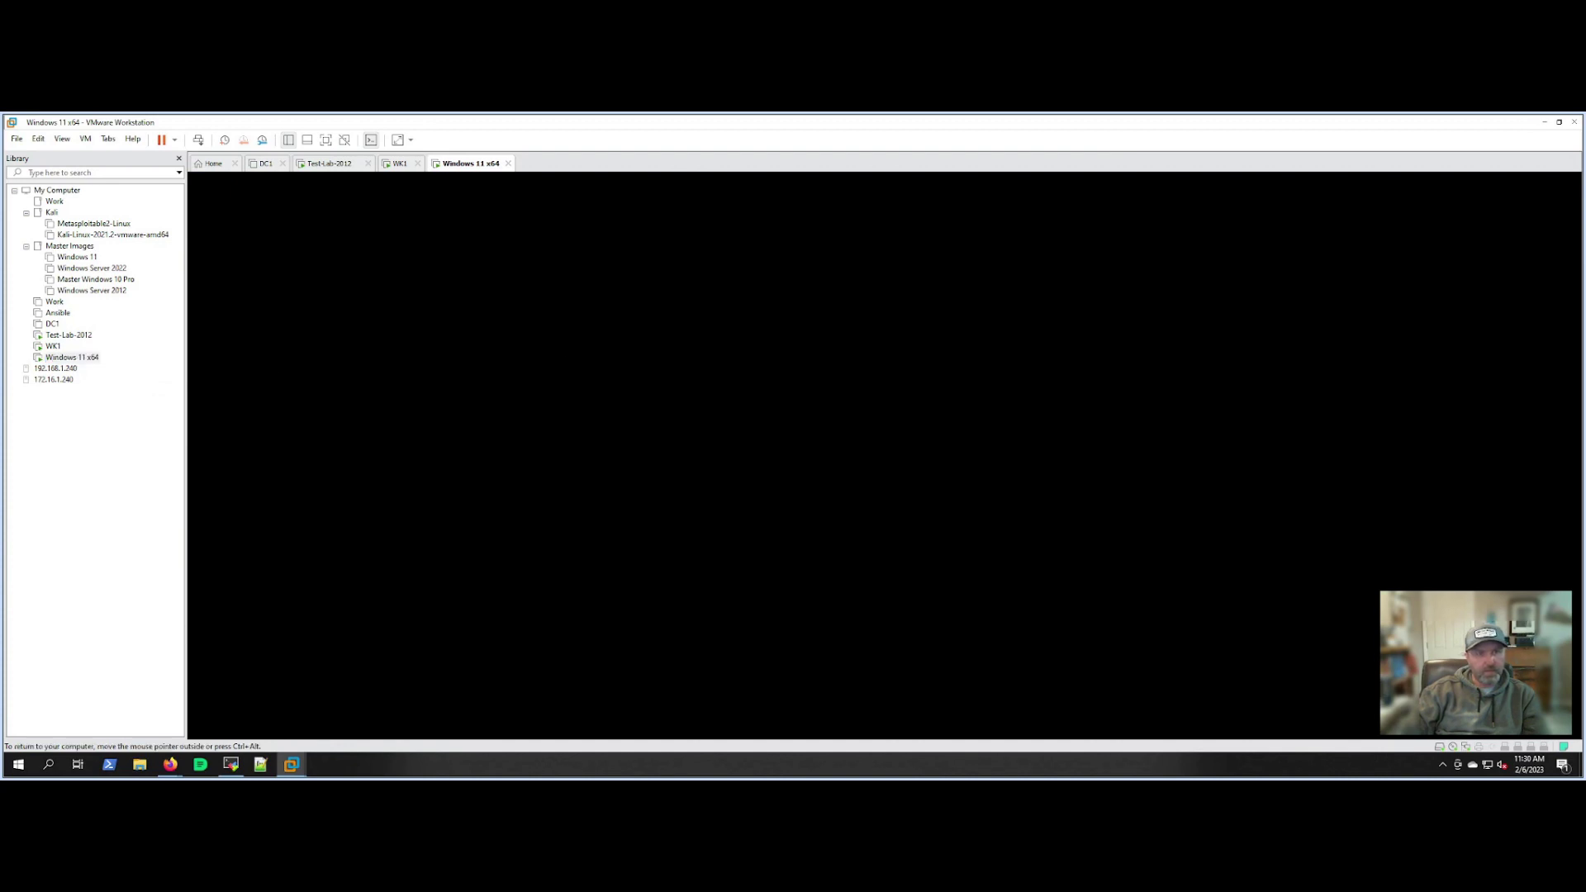
{"action": "left_click", "coordinate": [499, 430]}
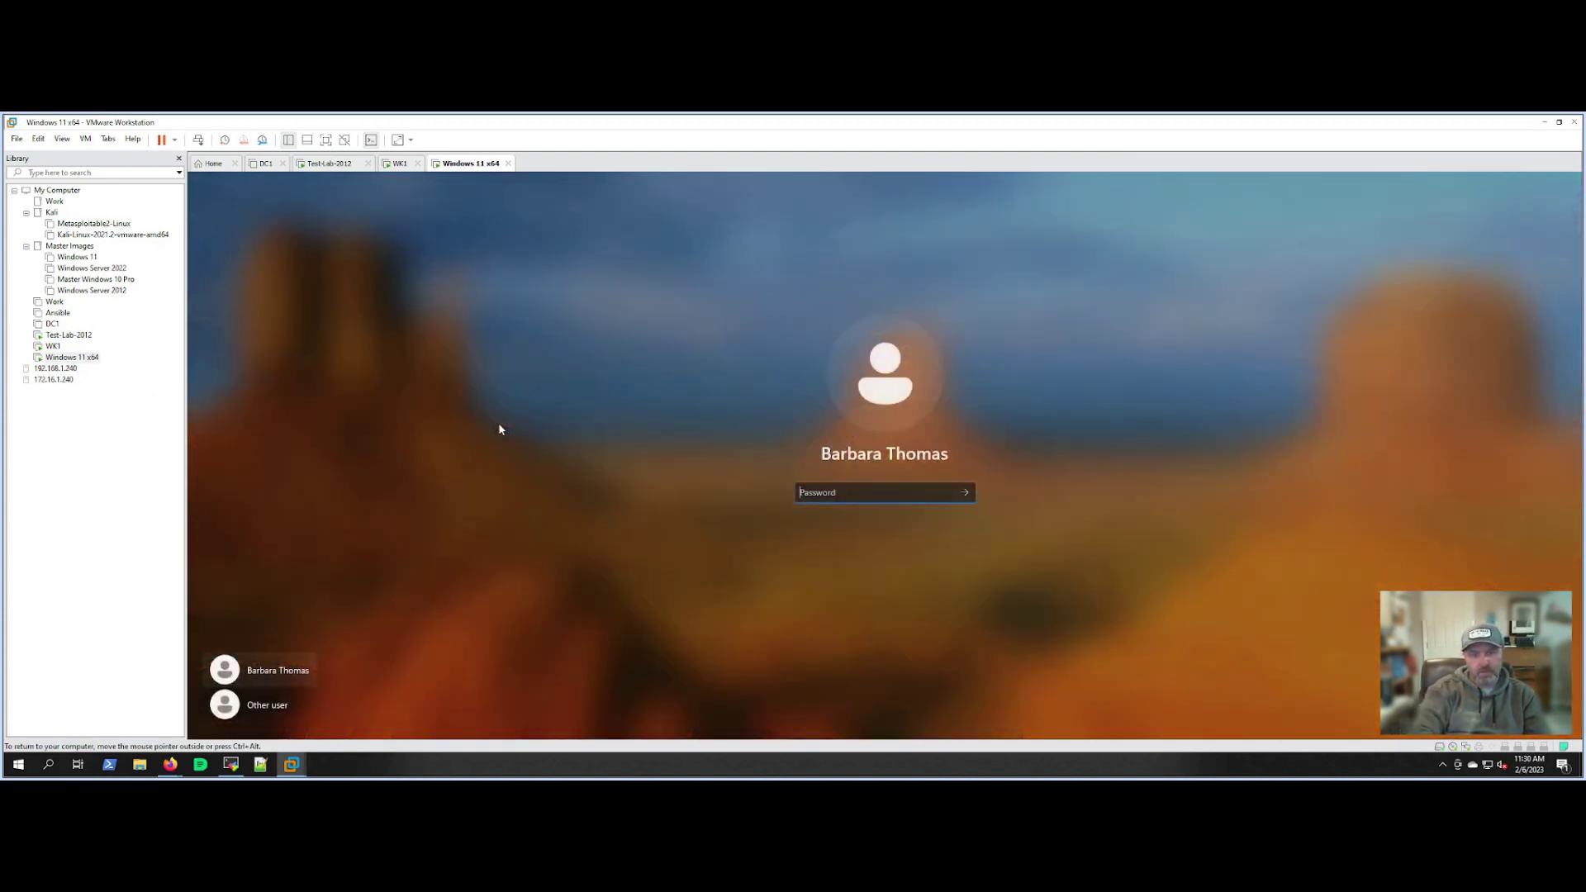
{"action": "type", "text": "••••••••"}
{"action": "key", "text": "Return"}
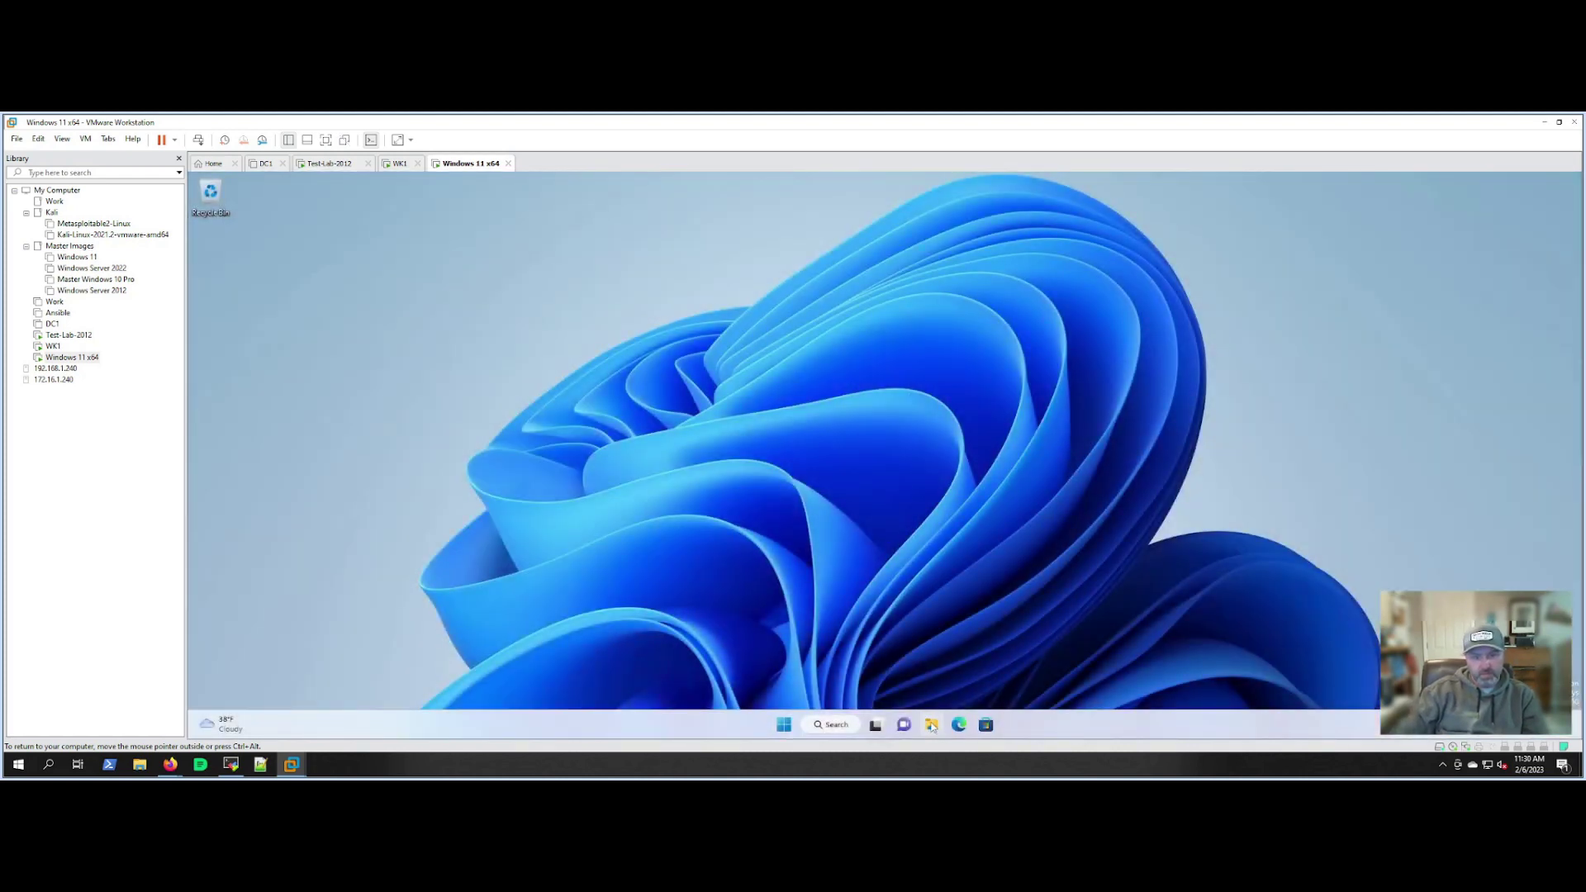
Check This PC on Windows 11, eject the DVD drive, and return to Test-Lab-2012.
{"action": "key", "text": "super+e"}
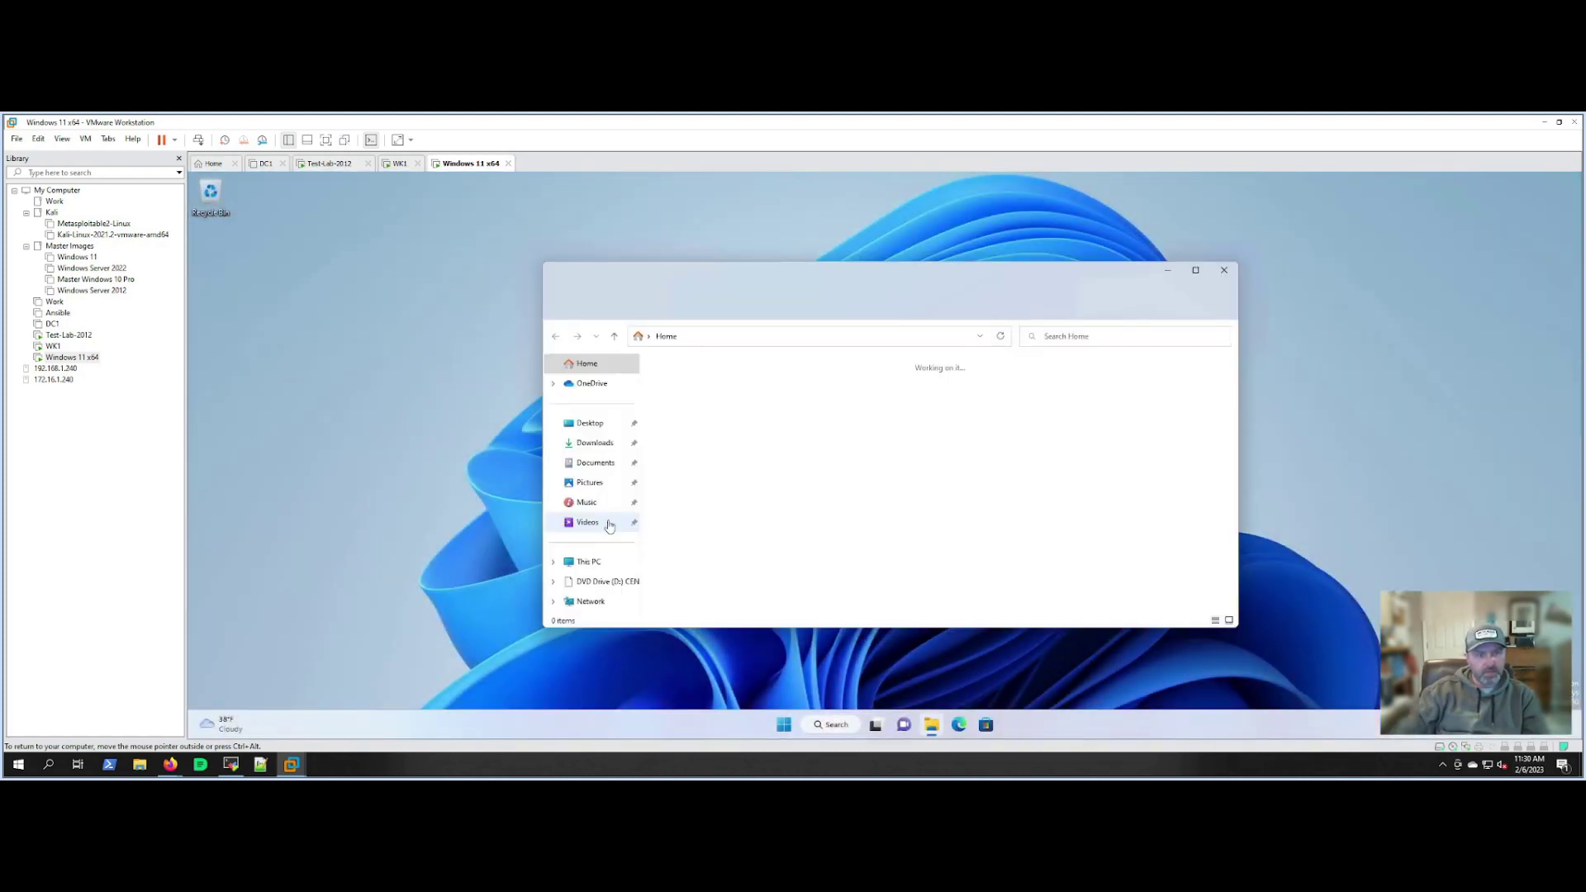
{"action": "left_click", "coordinate": [588, 562]}
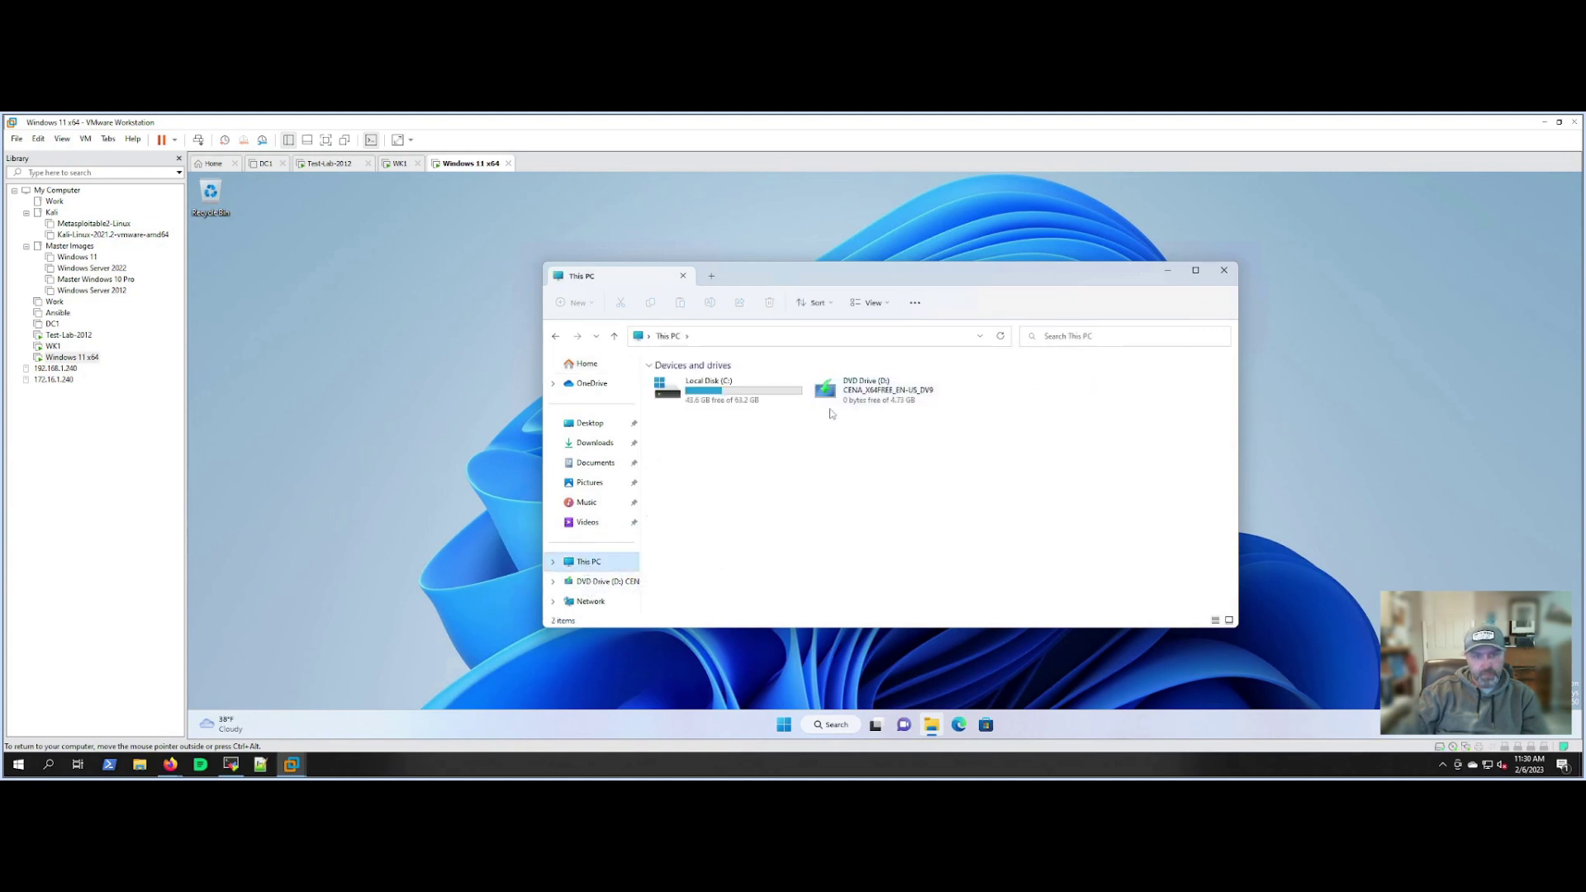
{"action": "right_click", "coordinate": [877, 404]}
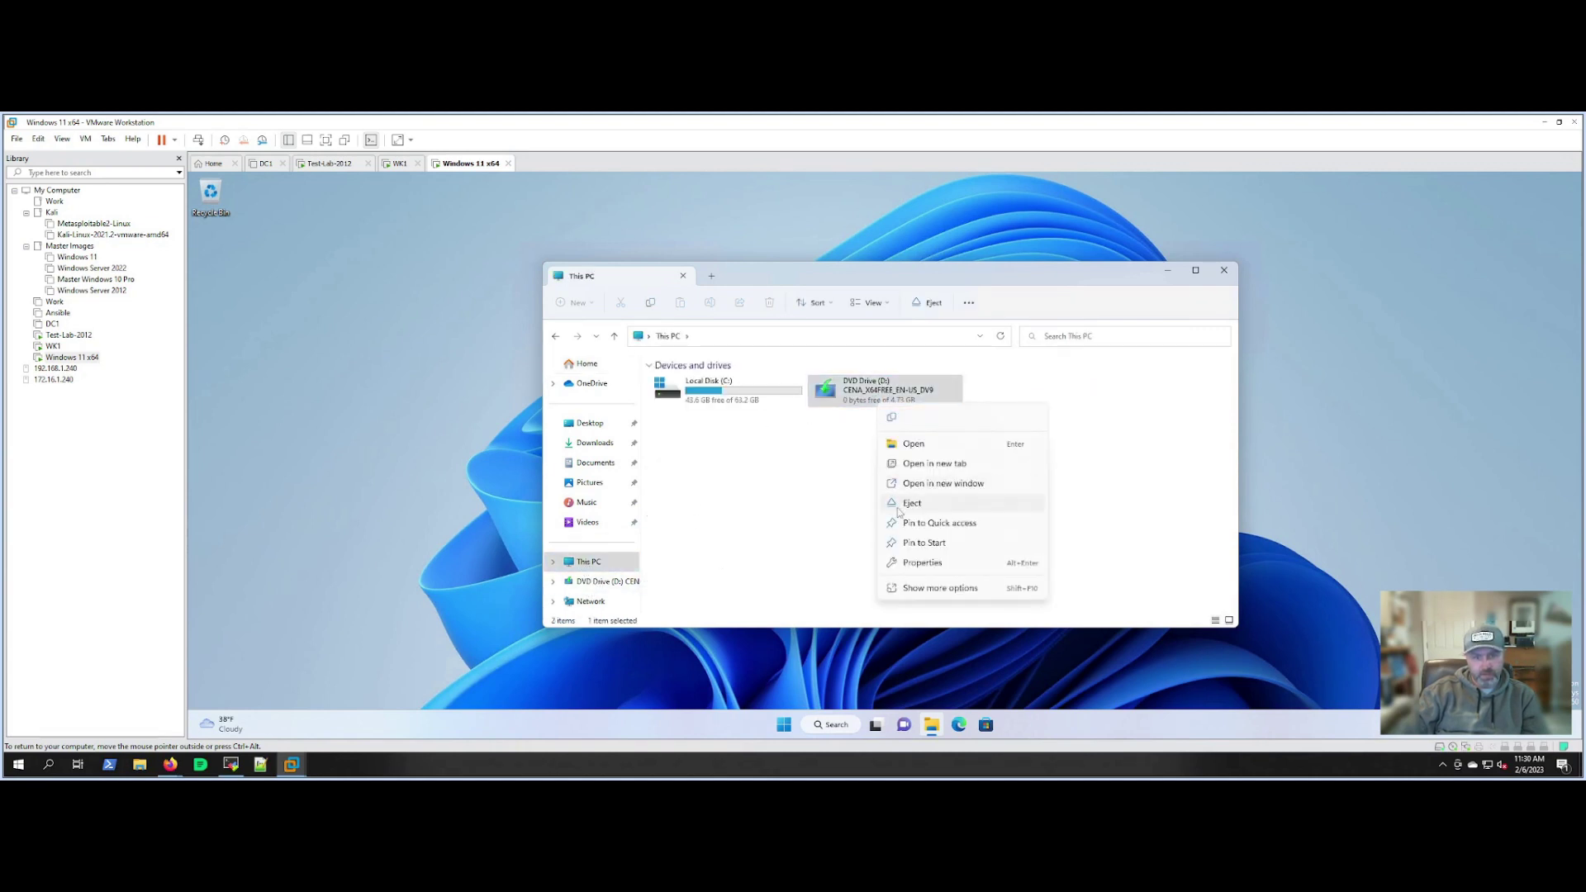
{"action": "left_click", "coordinate": [913, 504]}
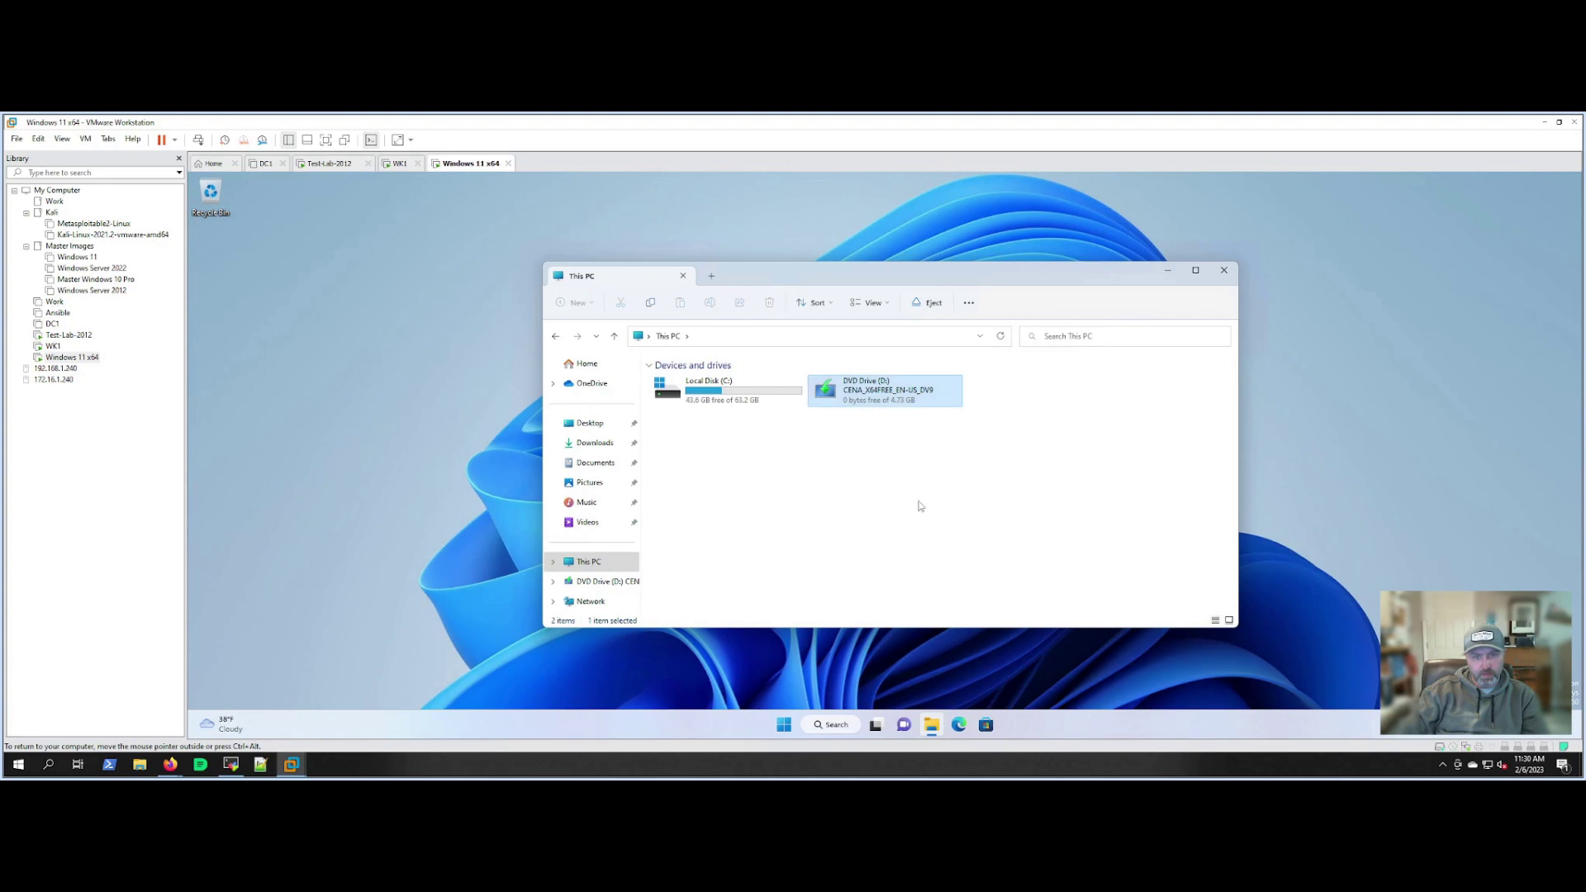
{"action": "left_click", "coordinate": [1225, 270]}
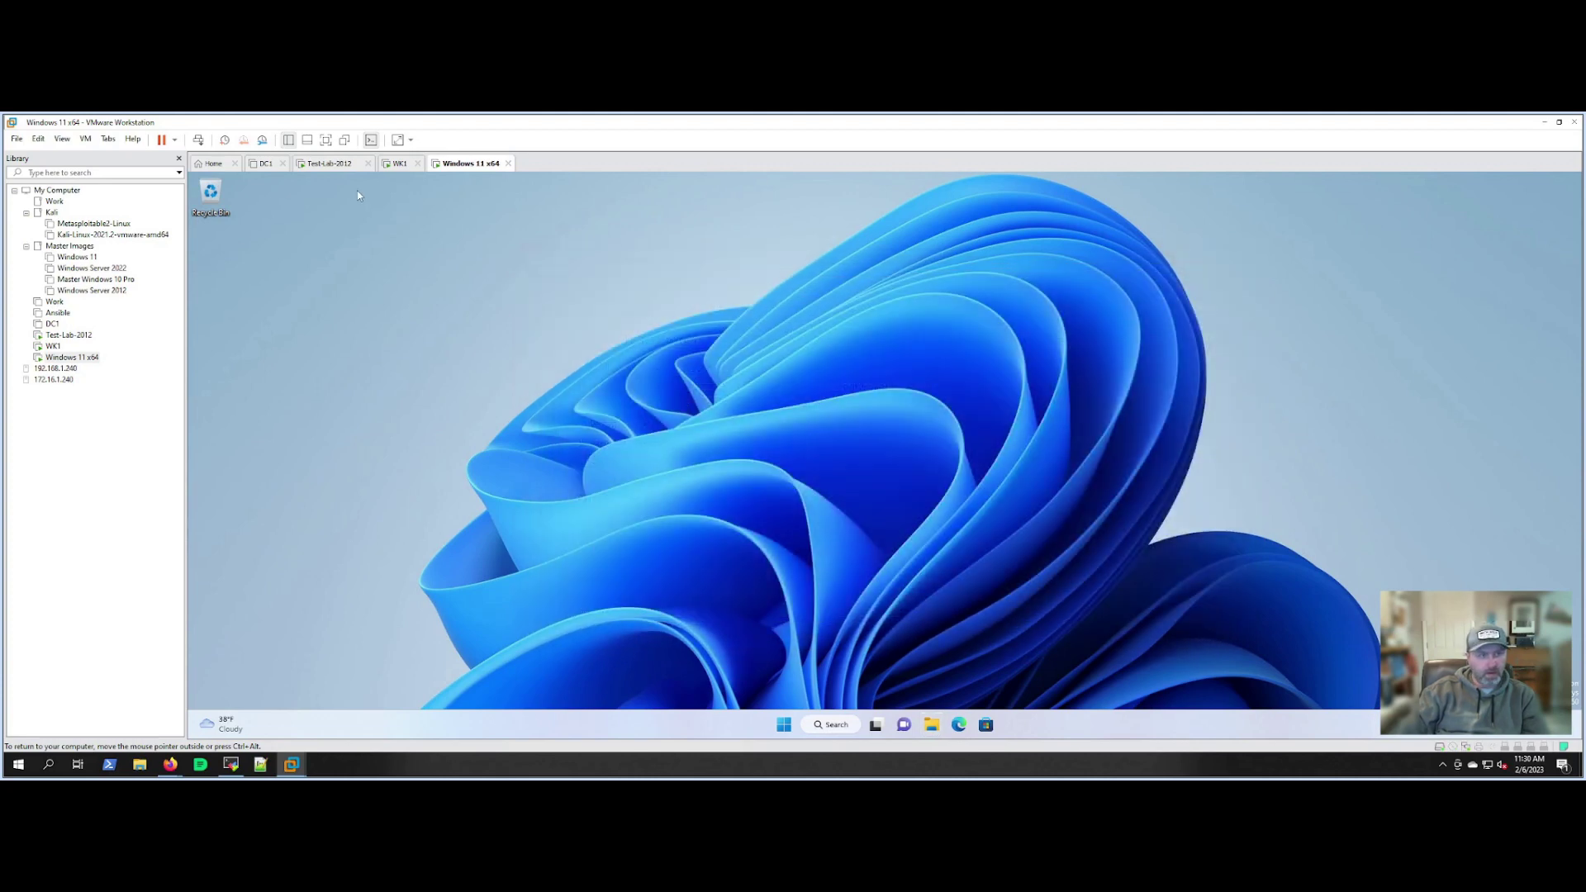
{"action": "left_click", "coordinate": [331, 163]}
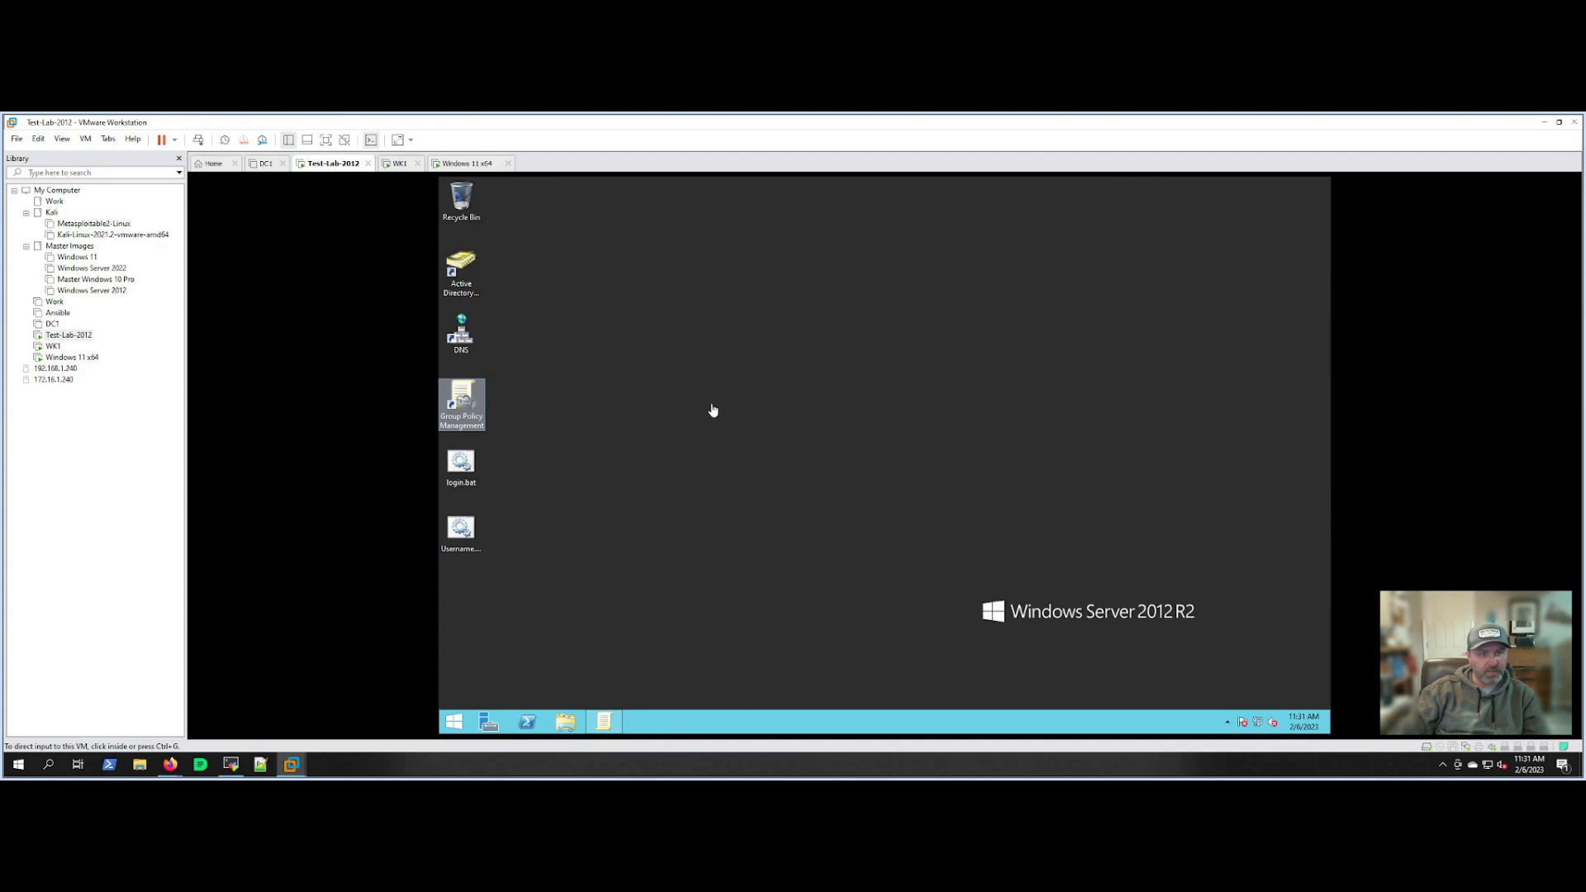
Open login.bat from the server desktop in Notepad to review its Z: to \\server\company mapping.
{"action": "left_click", "coordinate": [677, 454]}
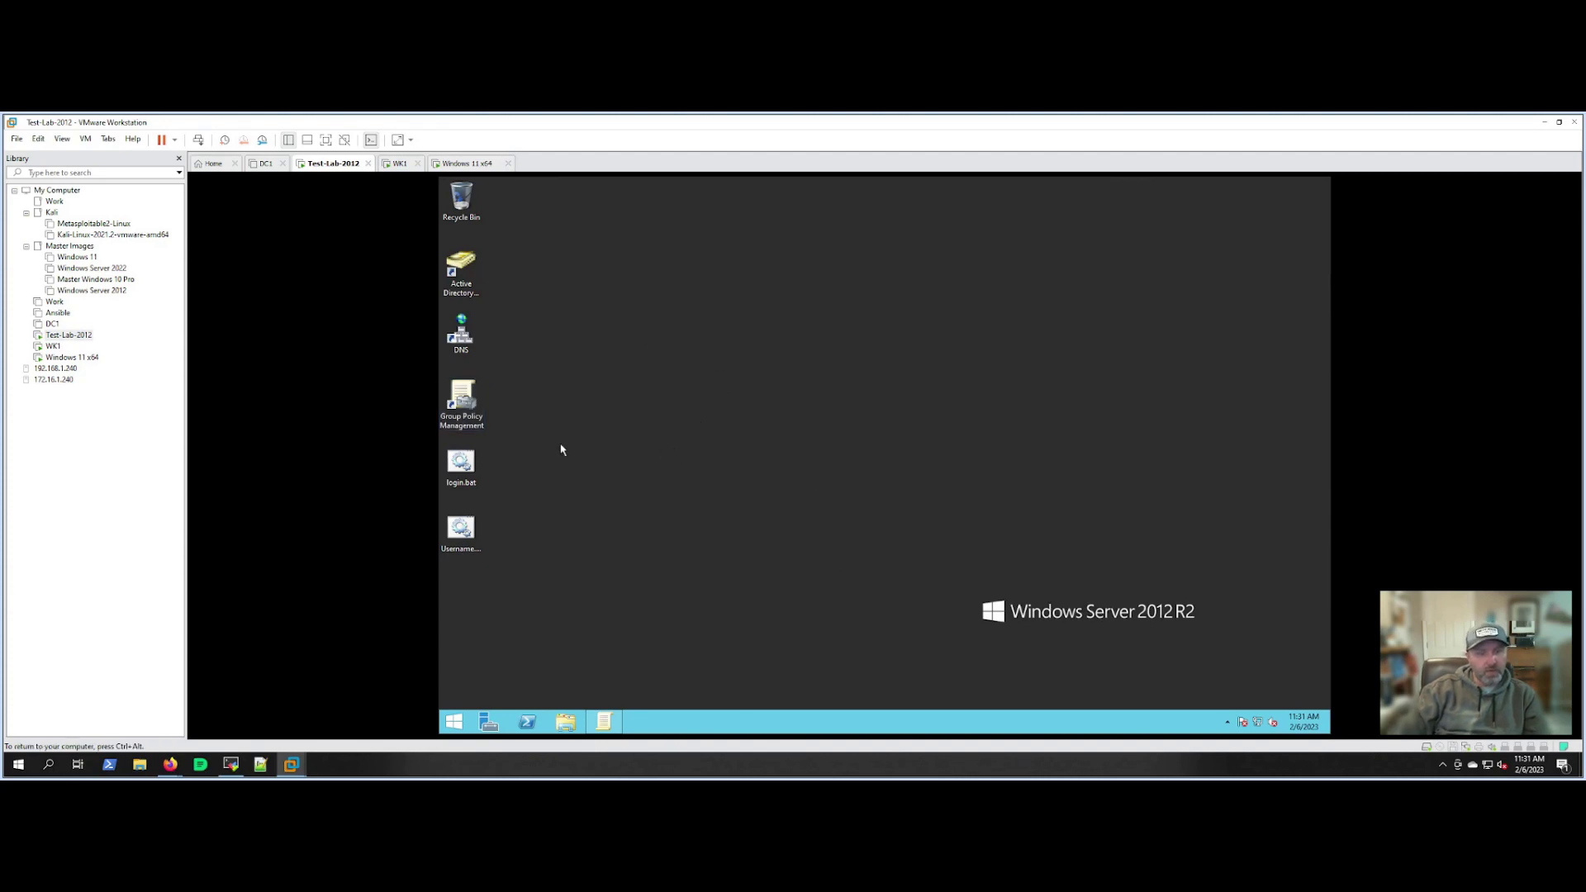
{"action": "right_click", "coordinate": [467, 475]}
{"action": "left_click", "coordinate": [488, 494]}
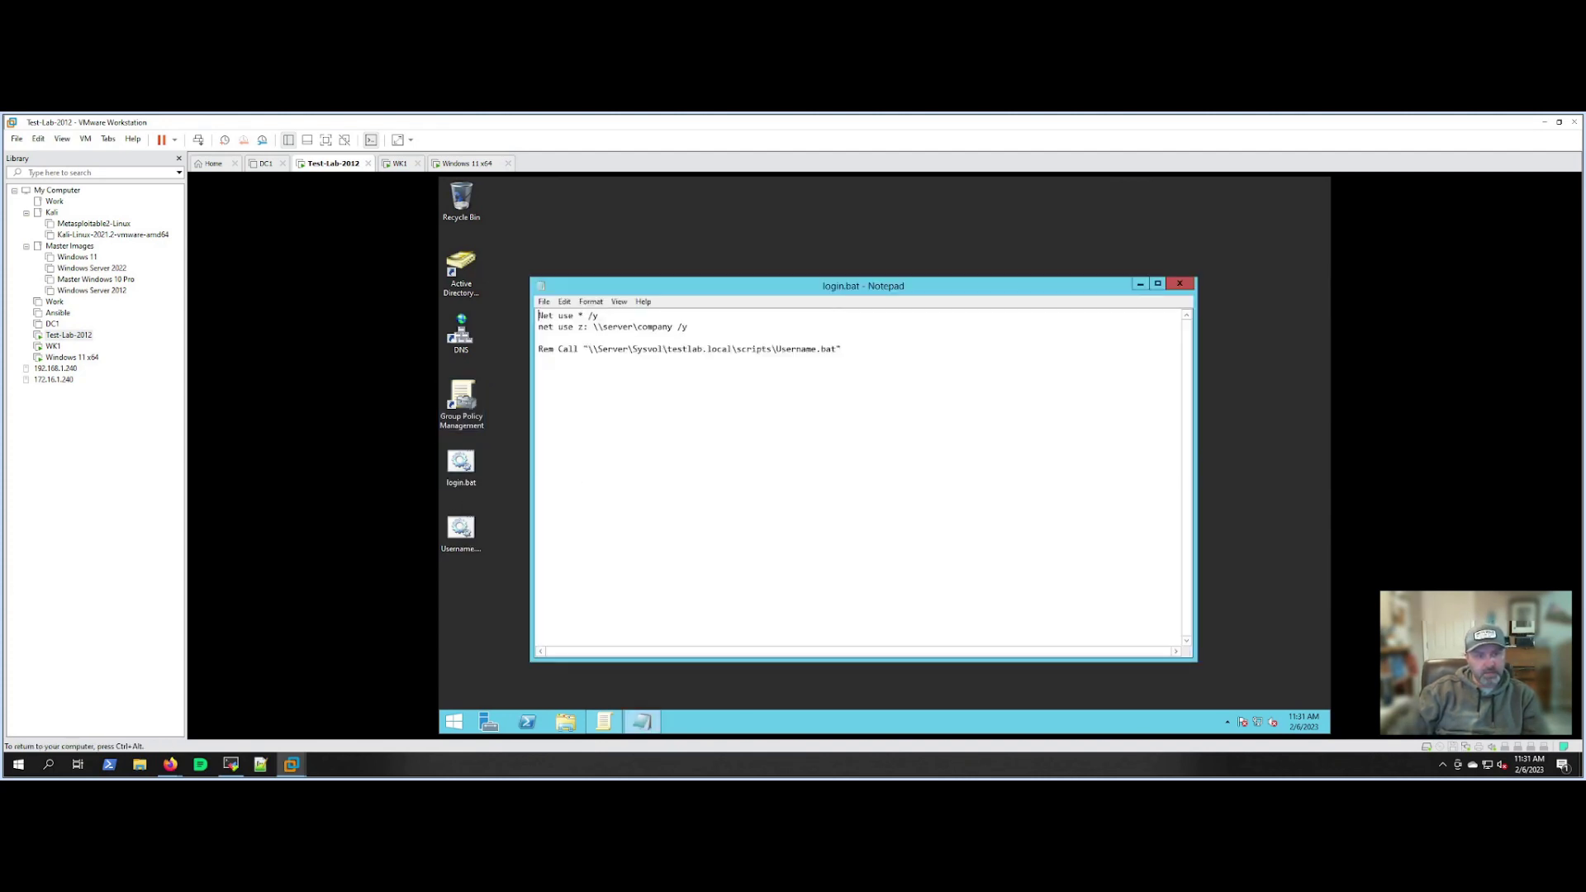
{"action": "left_click_drag", "start_coordinate": [680, 290], "coordinate": [668, 278]}
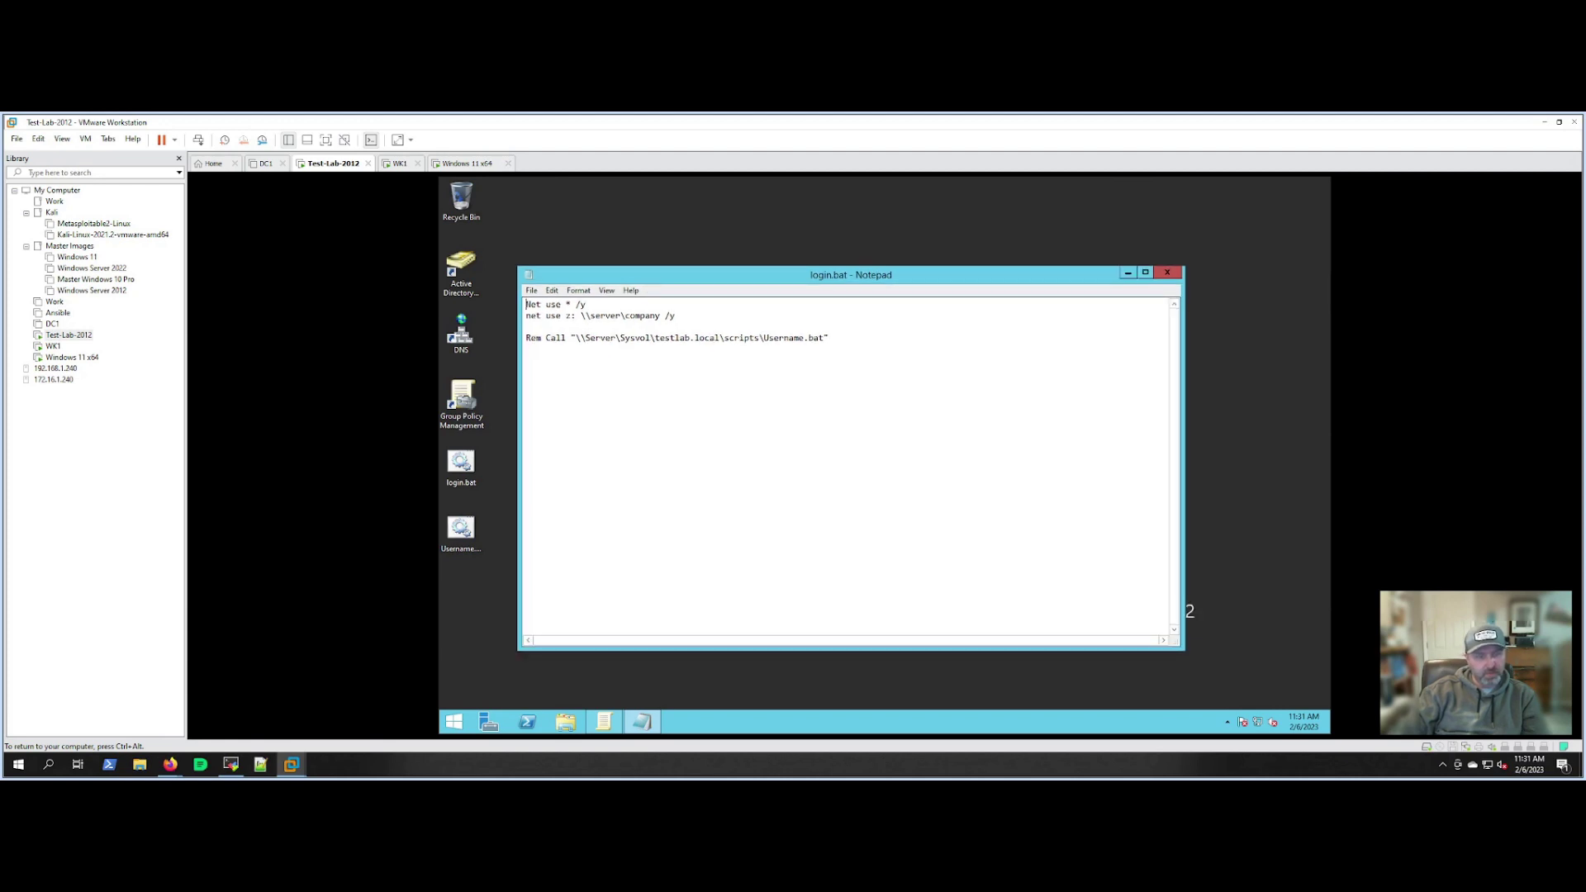
{"action": "left_click_drag", "start_coordinate": [606, 279], "coordinate": [600, 273]}
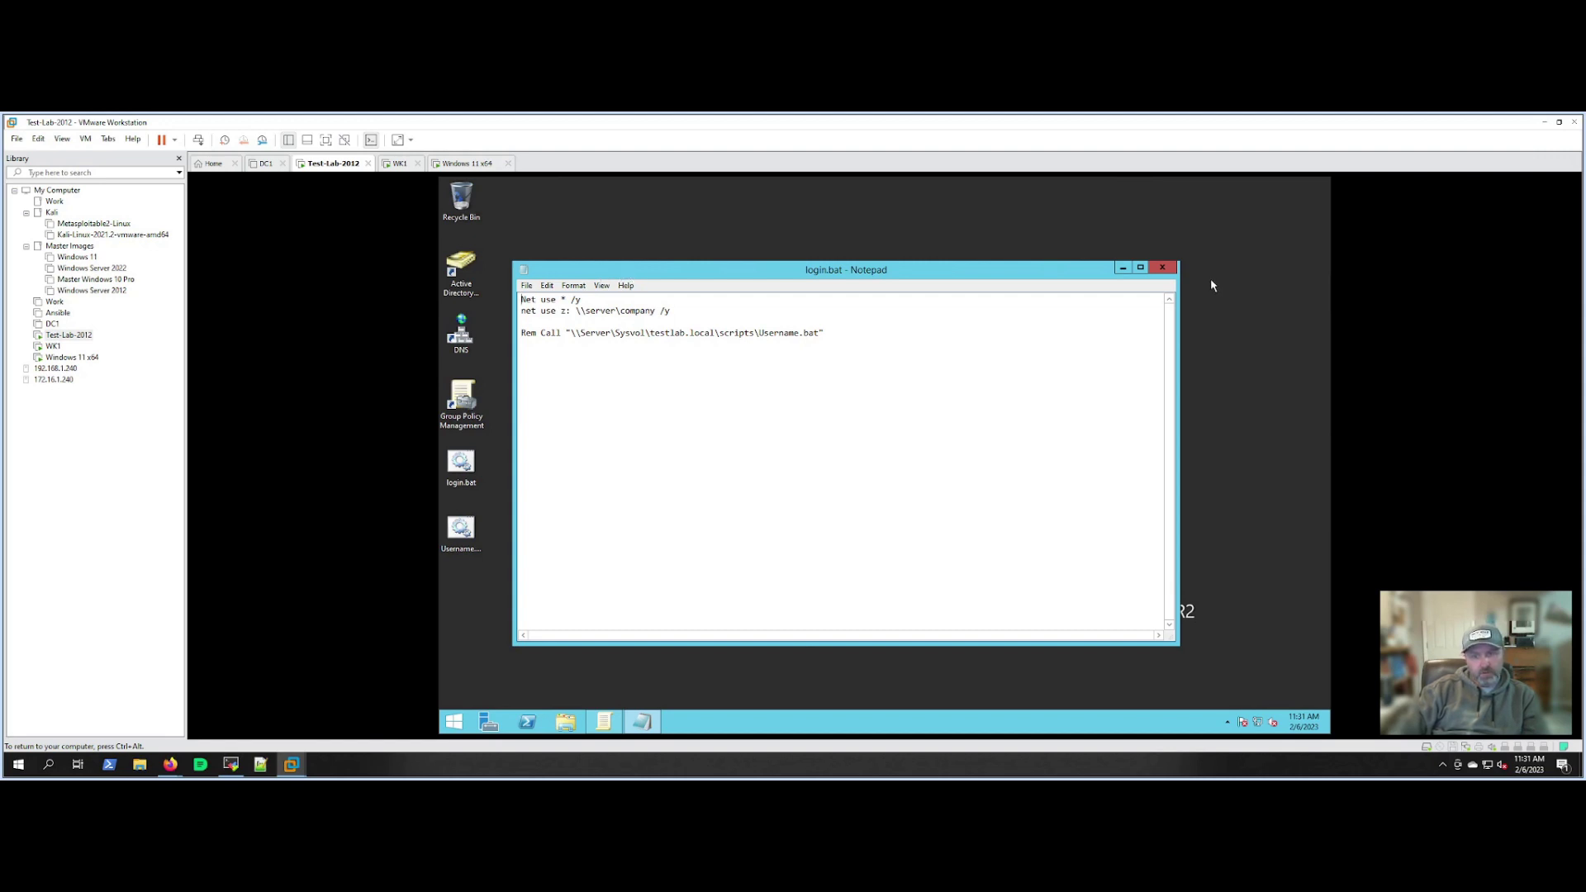
{"action": "left_click", "coordinate": [1168, 271]}
Create a new text document on the server desktop named Login.txt.
{"action": "right_click", "coordinate": [678, 338]}
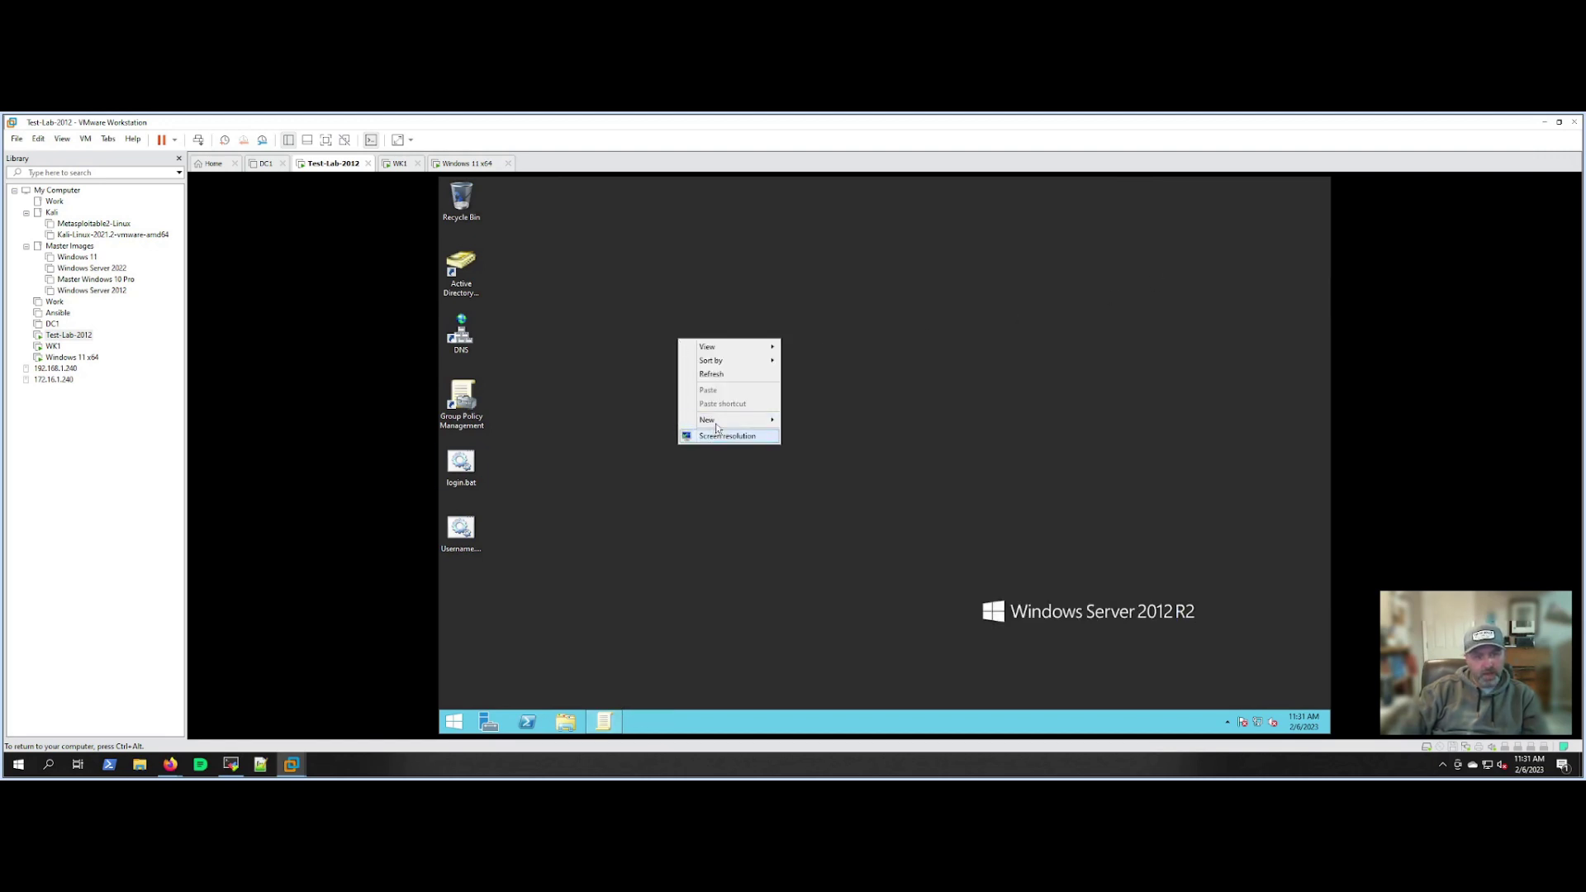
{"action": "mouse_move", "coordinate": [715, 423]}
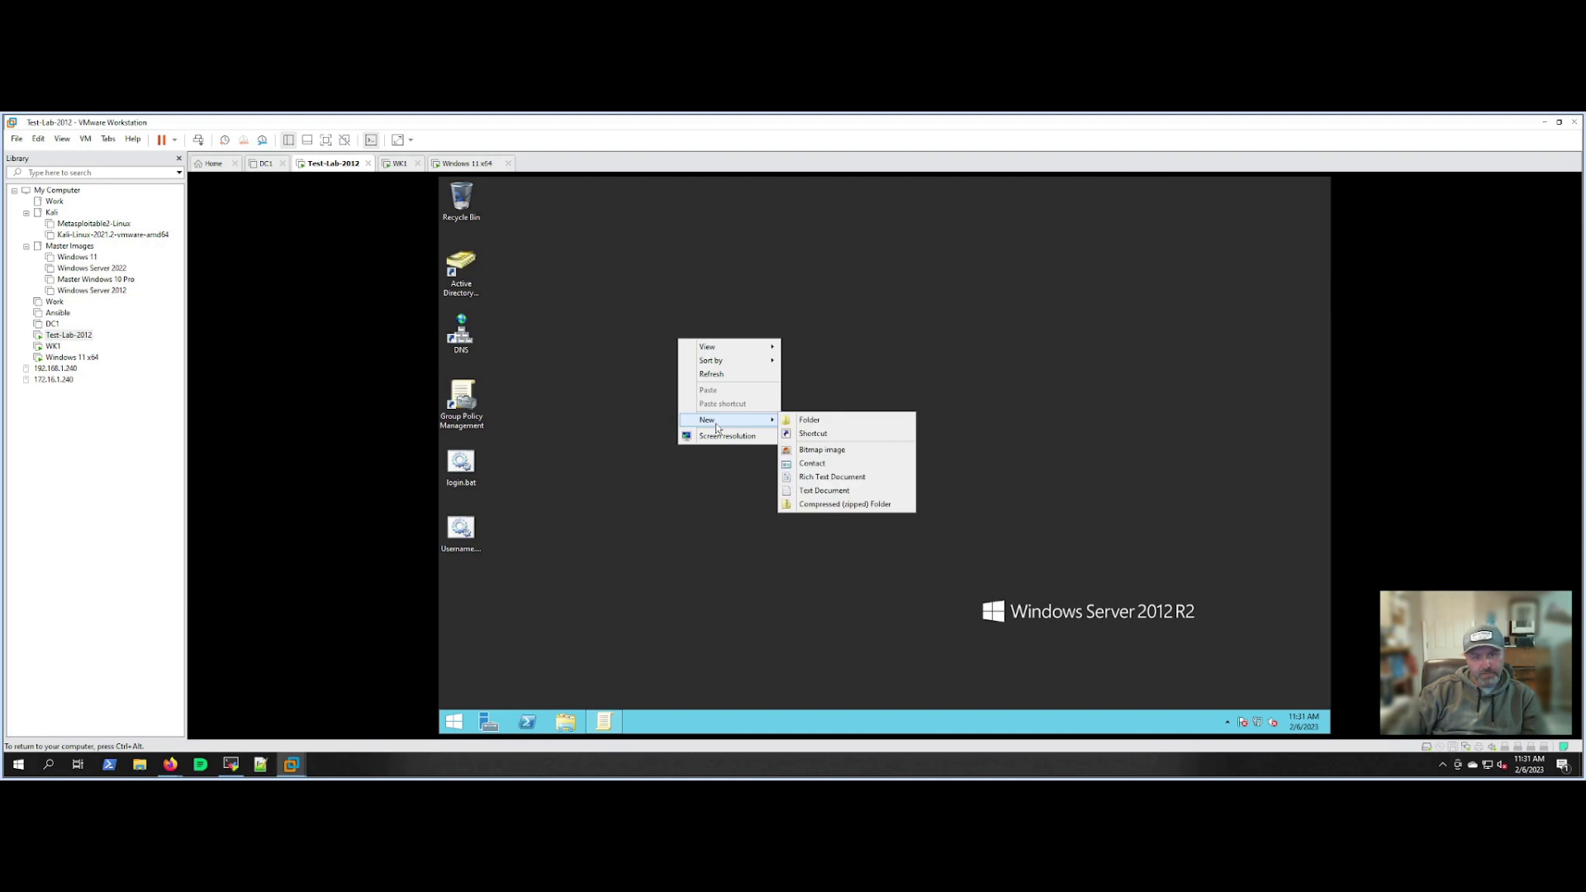
{"action": "left_click", "coordinate": [807, 493]}
{"action": "right_click", "coordinate": [702, 362]}
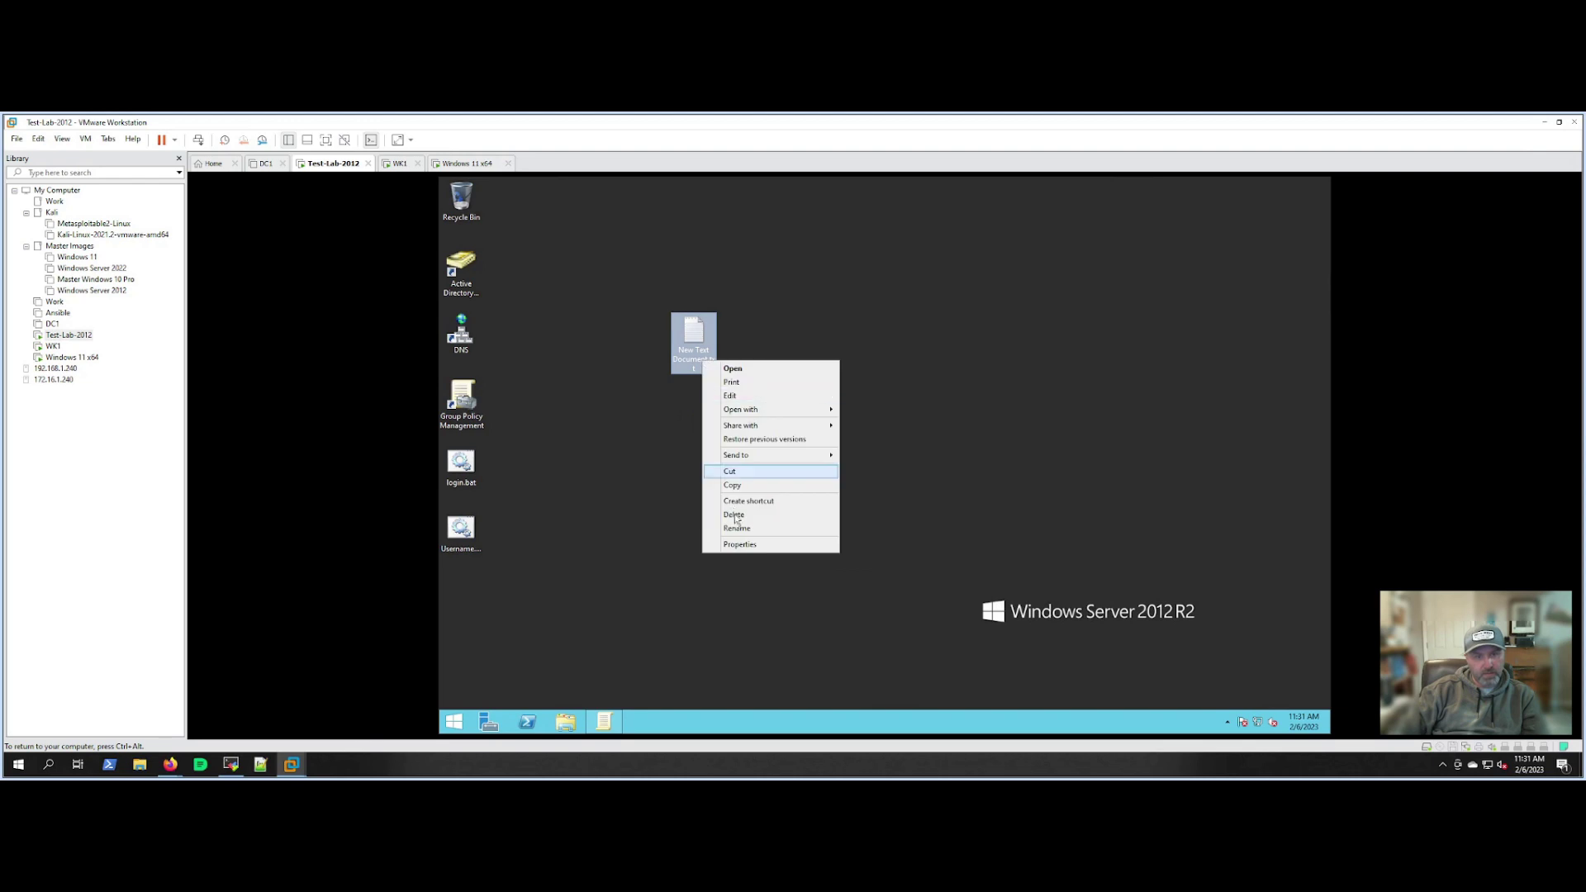
{"action": "left_click", "coordinate": [737, 528]}
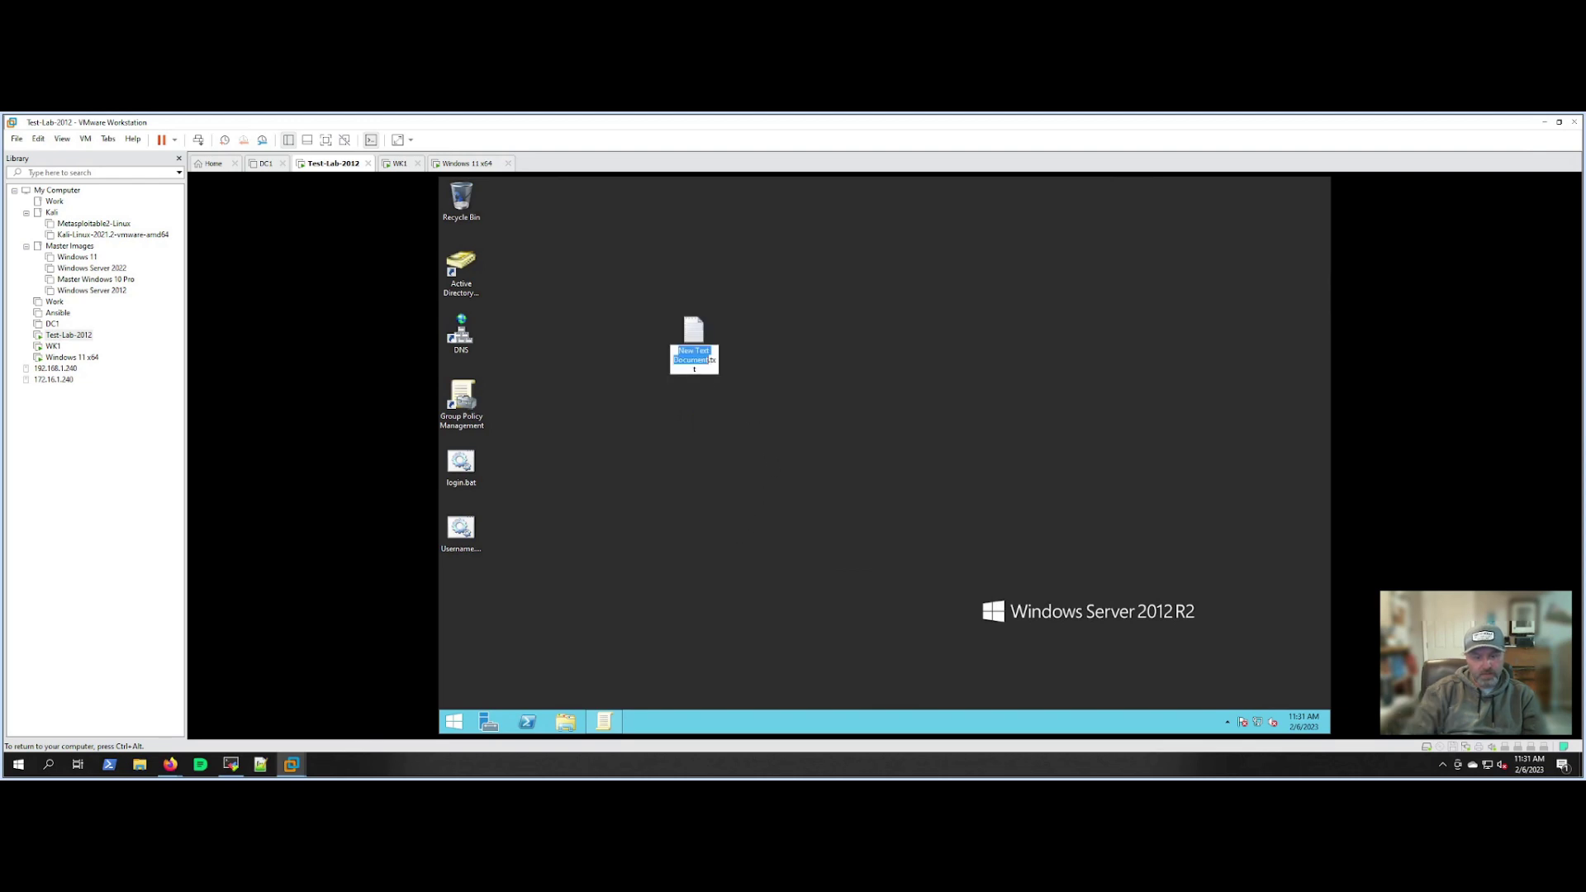
{"action": "type", "text": "Login"}
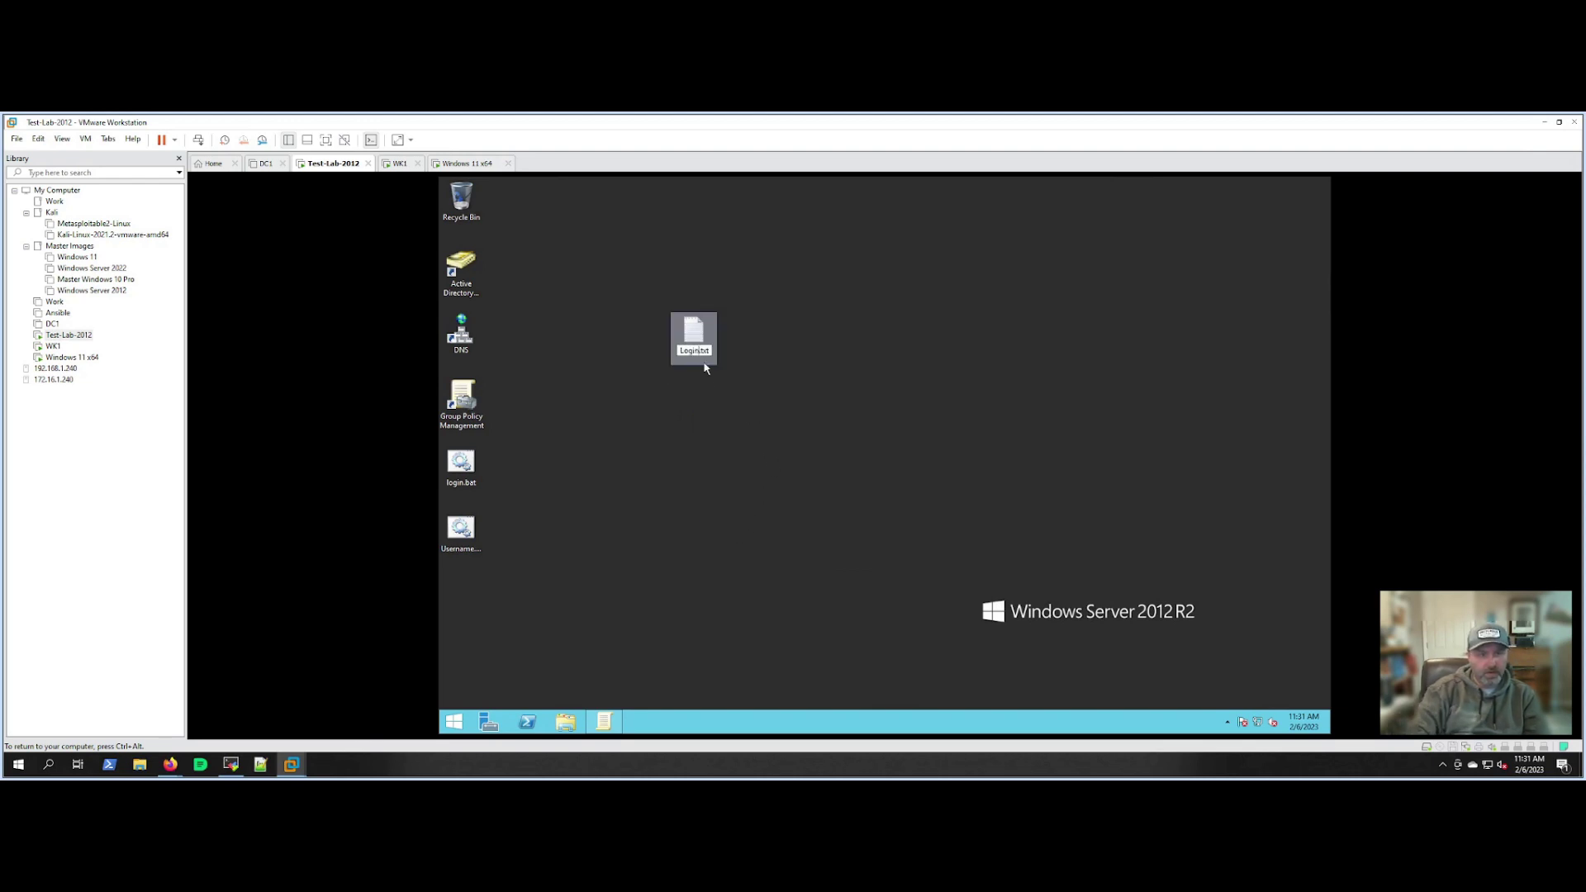
{"action": "key", "text": "Return"}
Edit Login.txt in Notepad so it reads Net Use z: \server\company /y.
{"action": "right_click", "coordinate": [692, 351]}
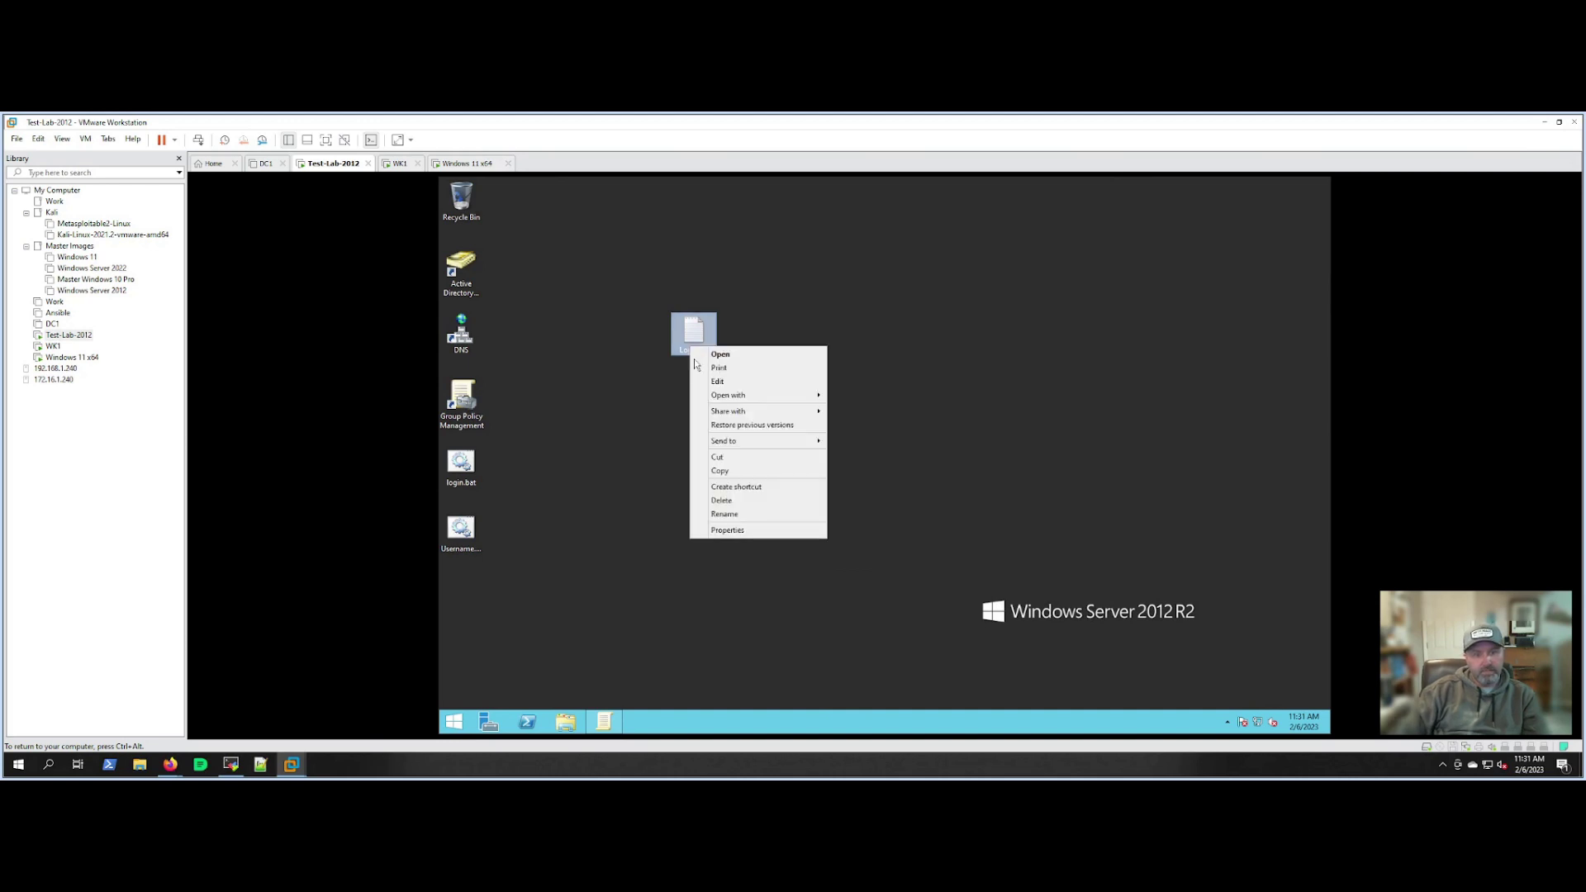
{"action": "left_click", "coordinate": [710, 383]}
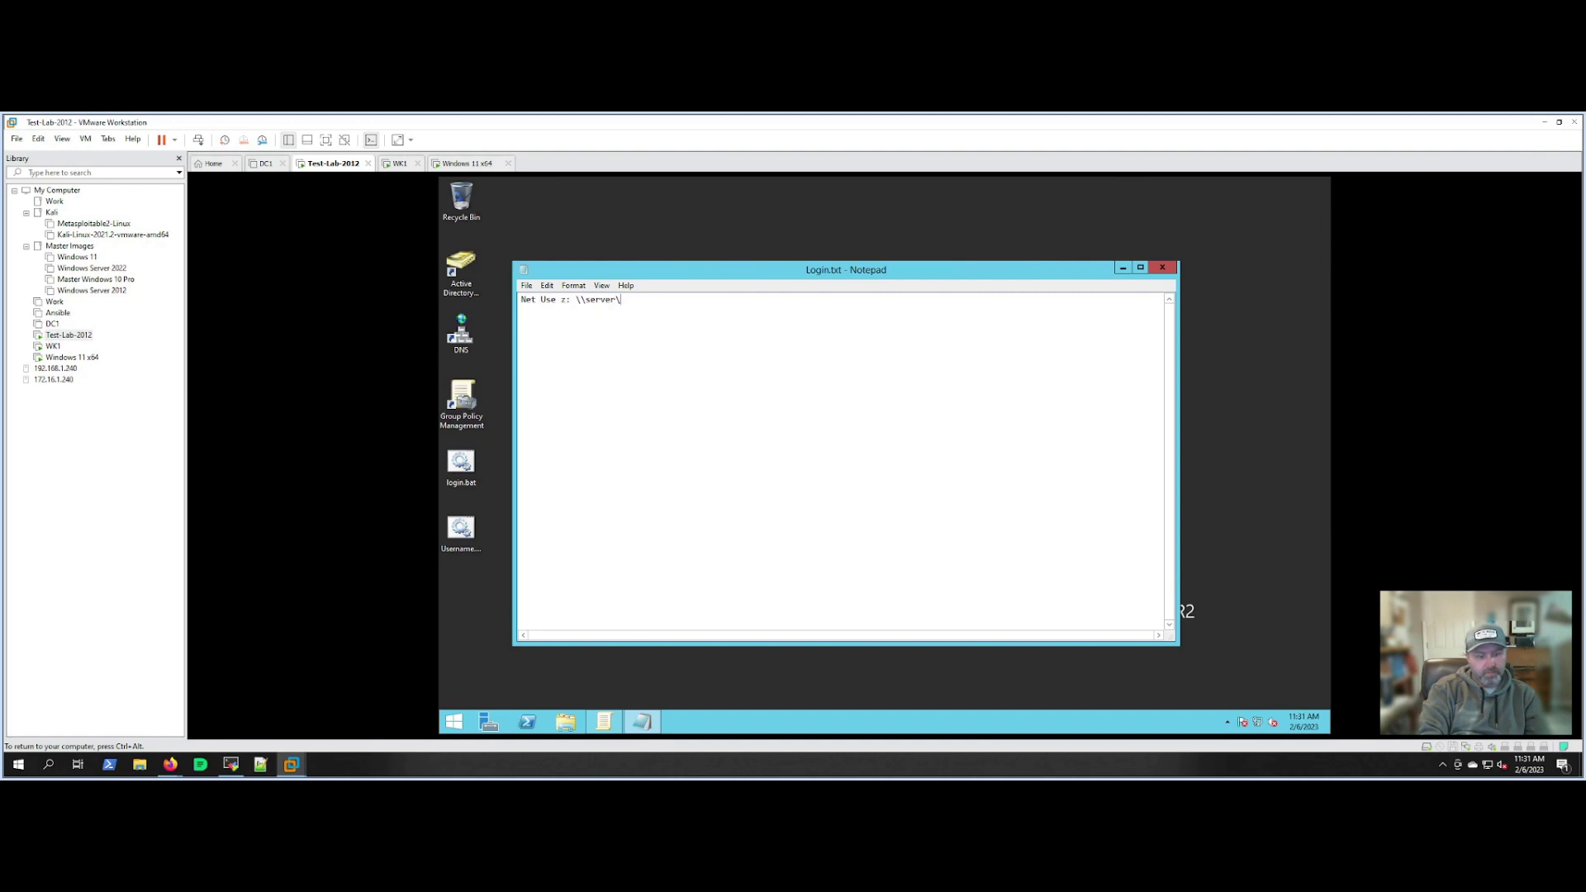
{"action": "type", "text": "n"}
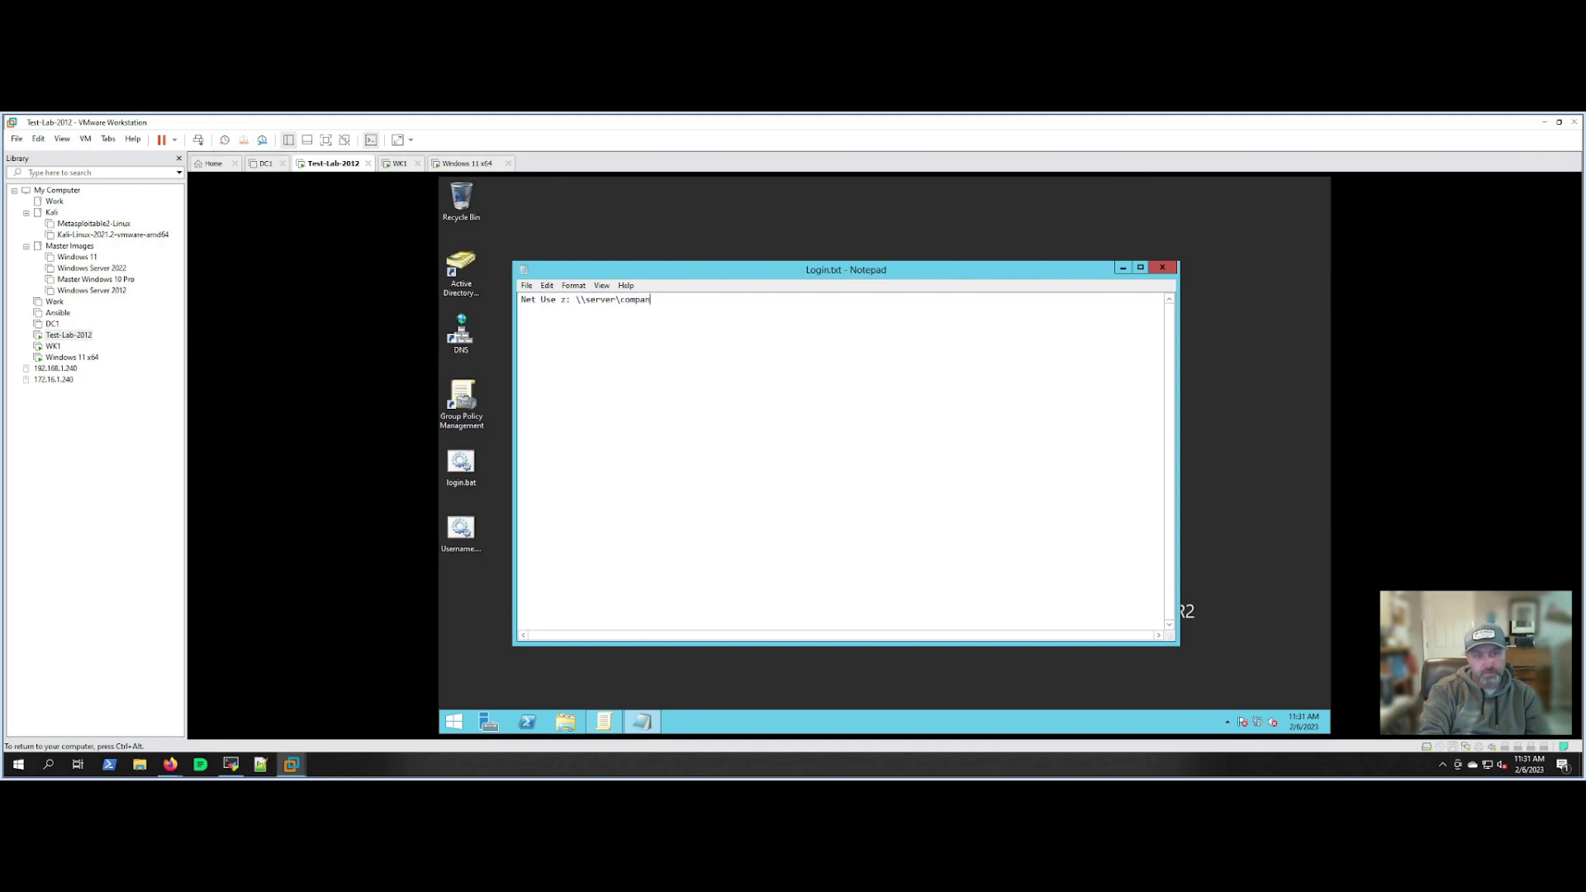
{"action": "type", "text": "y /y"}
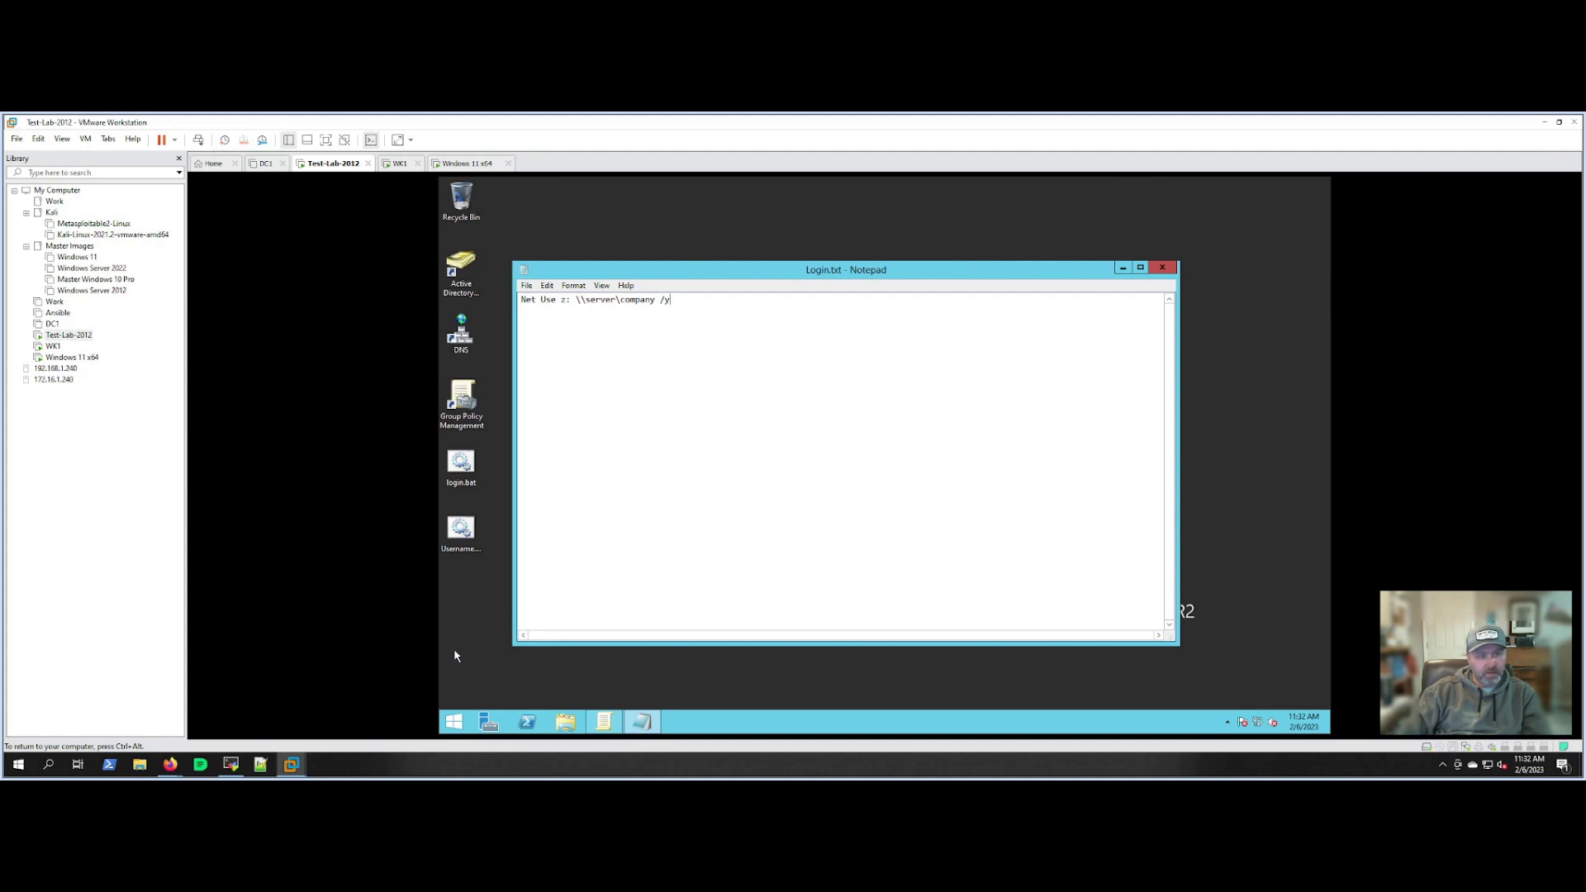
{"action": "key", "text": "ctrl+alt"}
{"action": "left_click", "coordinate": [651, 306]}
{"action": "left_click_drag", "start_coordinate": [712, 273], "coordinate": [741, 269]}
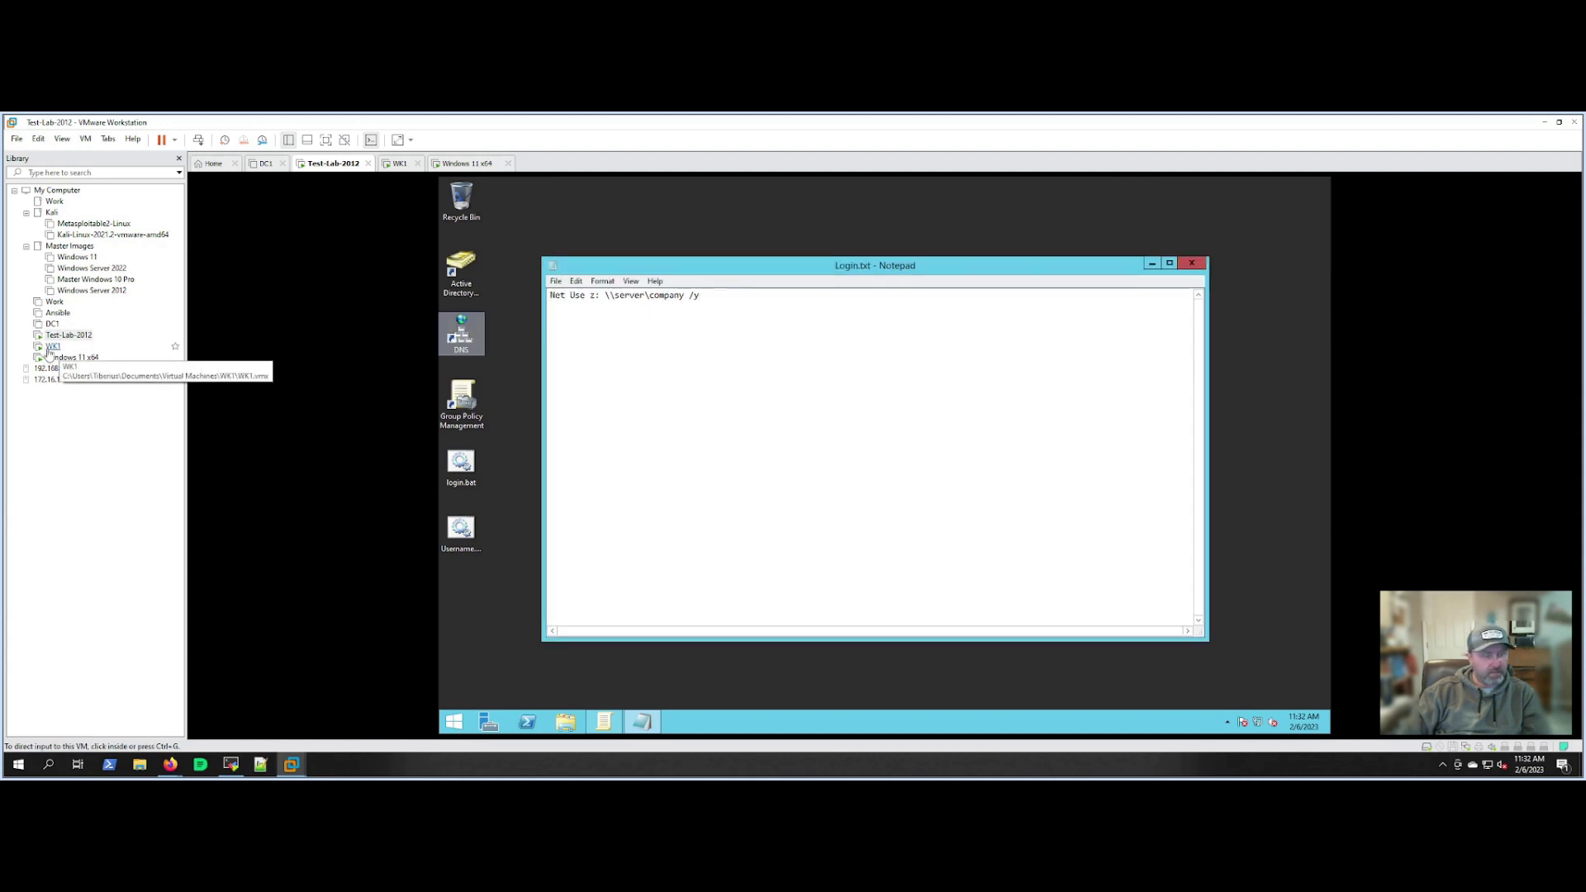
{"action": "left_click", "coordinate": [48, 348]}
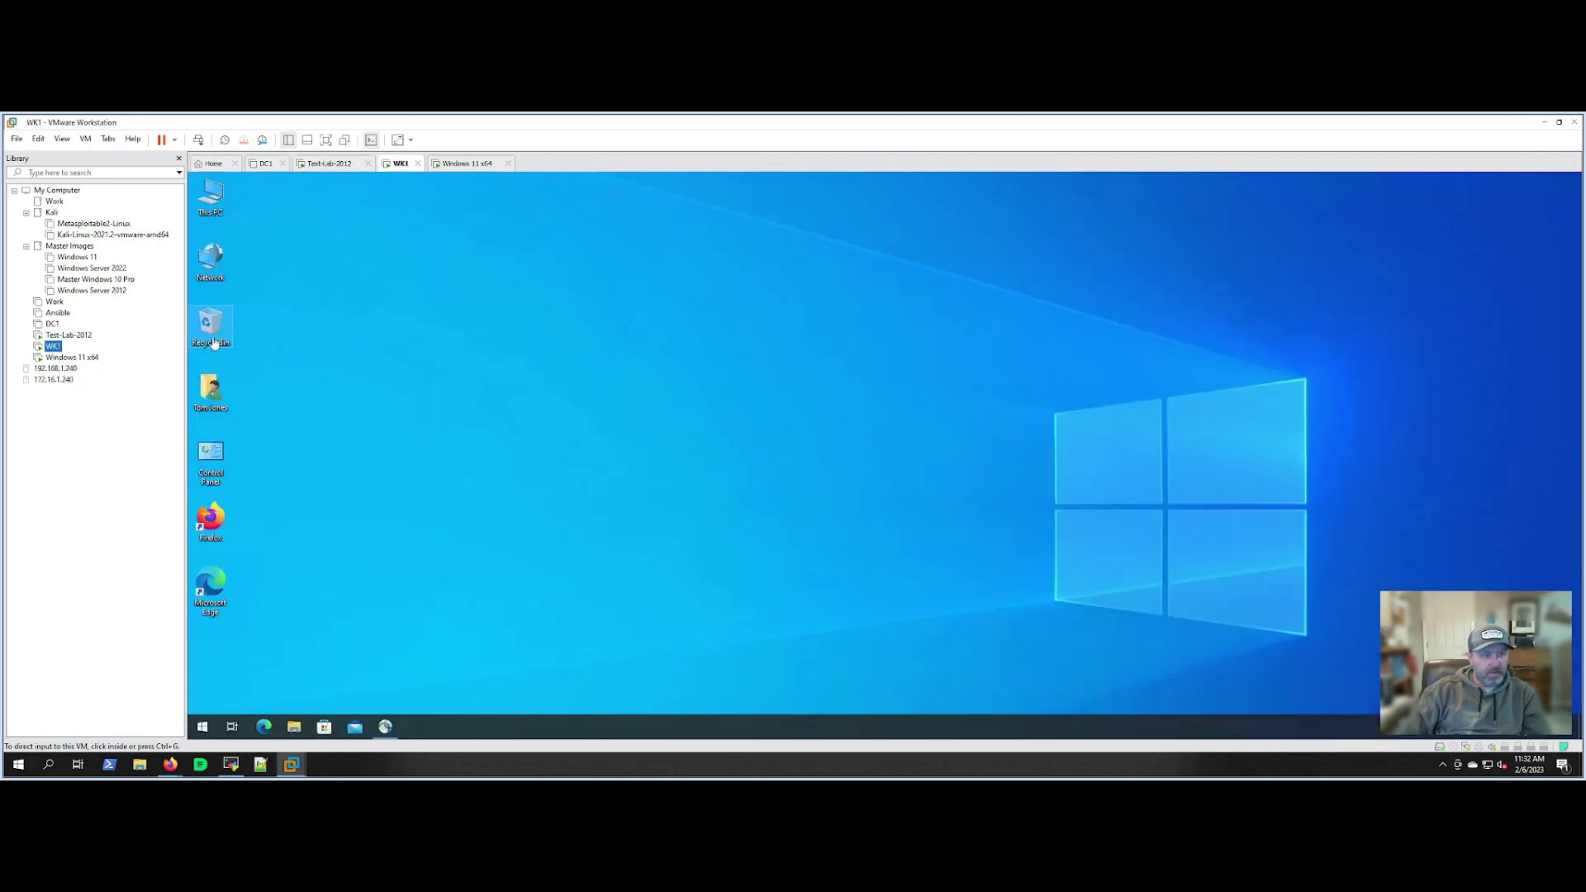
{"action": "left_click", "coordinate": [208, 210]}
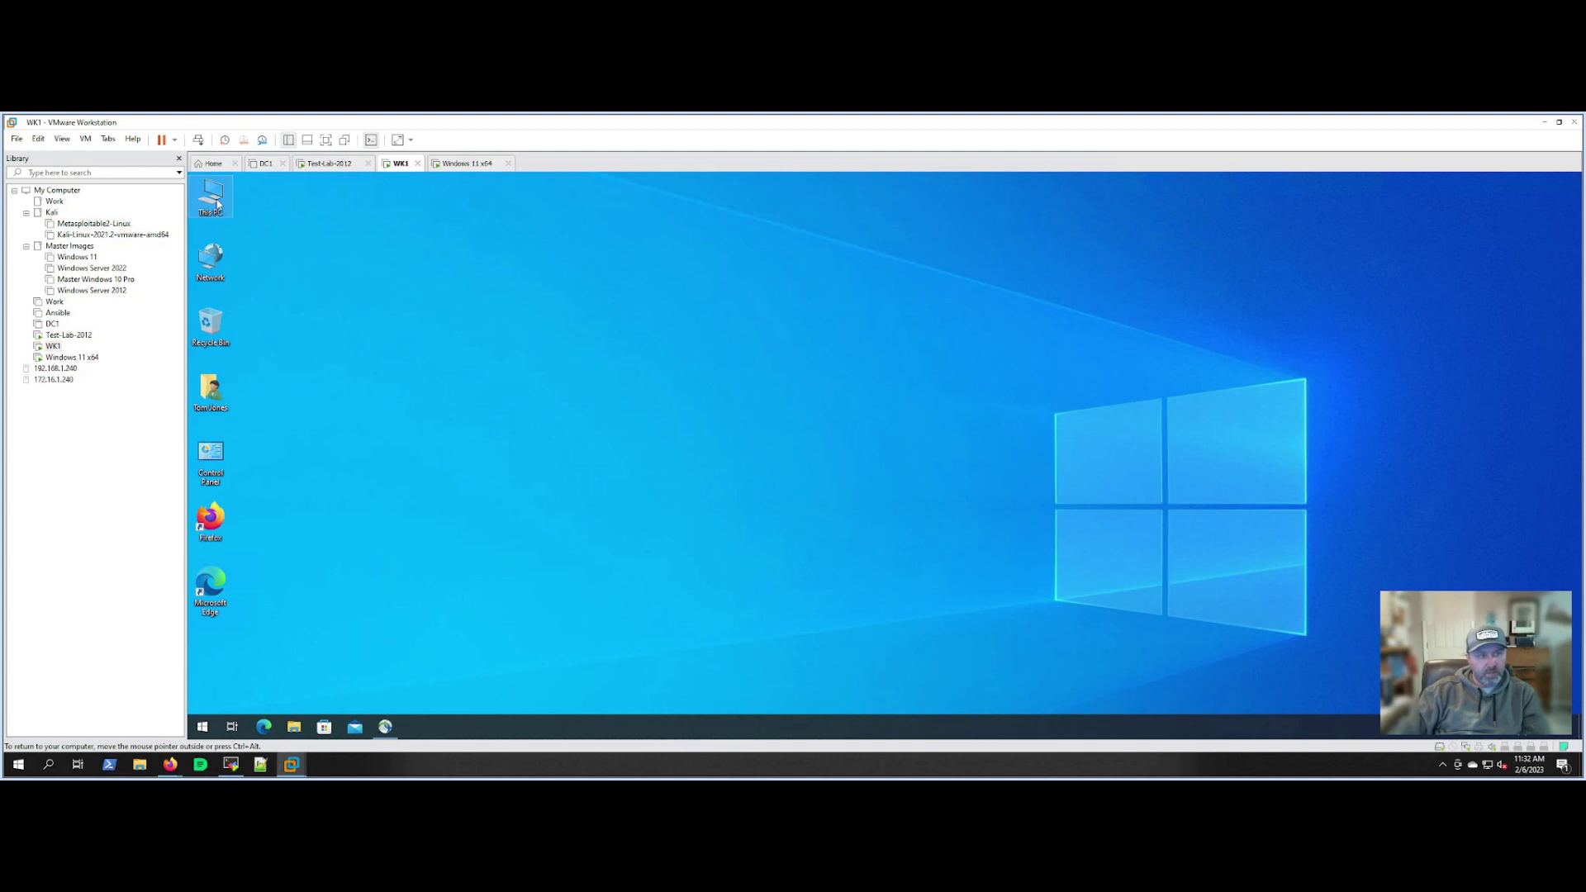
{"action": "left_click", "coordinate": [580, 378]}
{"action": "key", "text": "super+e"}
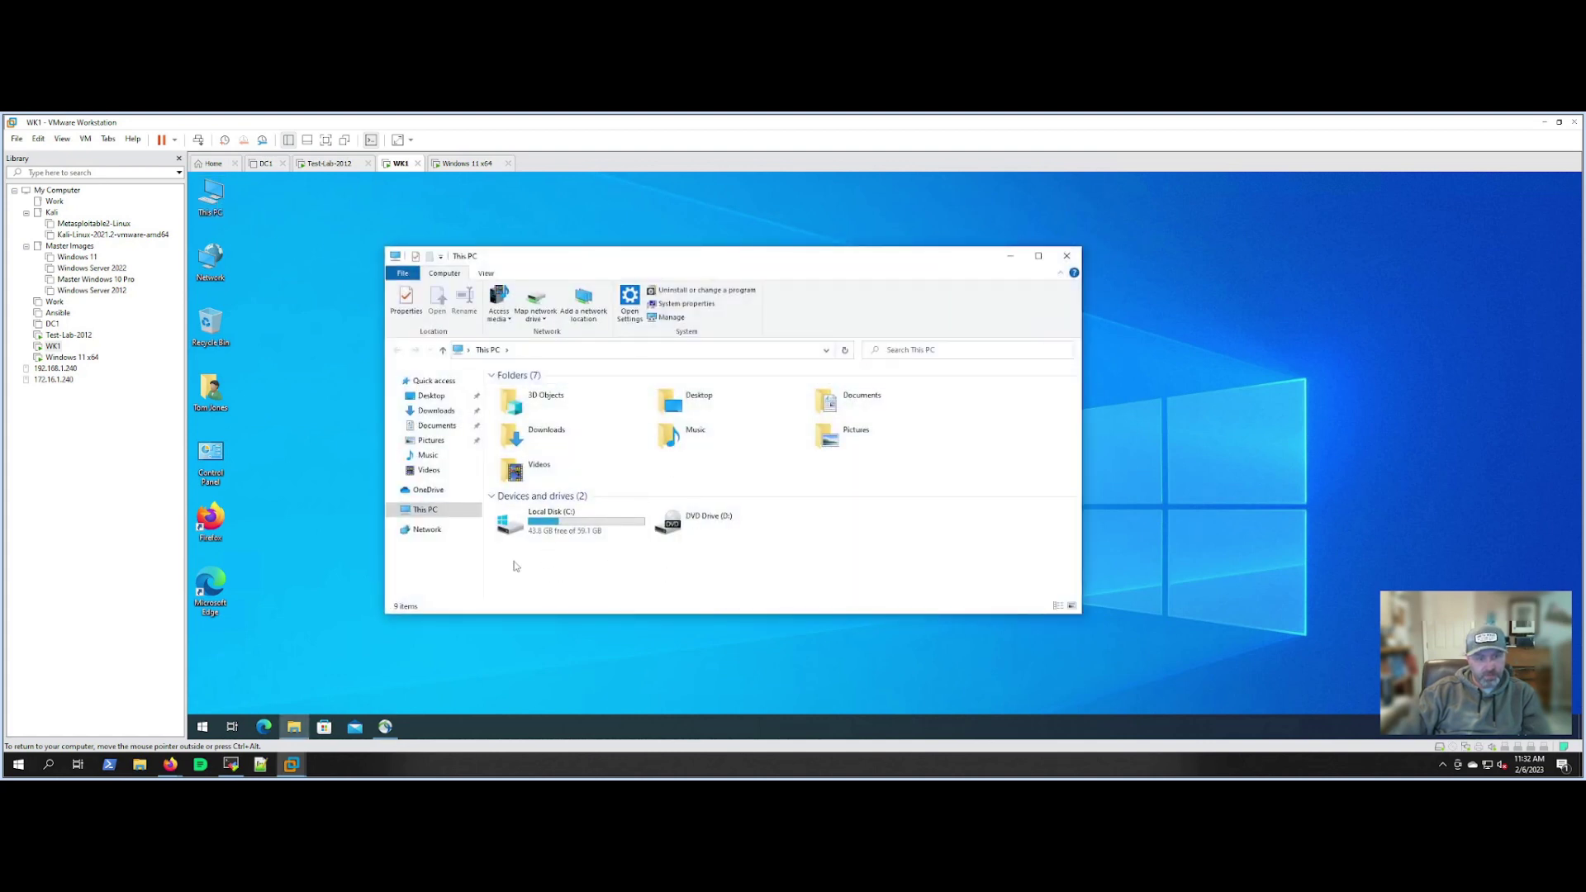
{"action": "left_click", "coordinate": [1066, 255]}
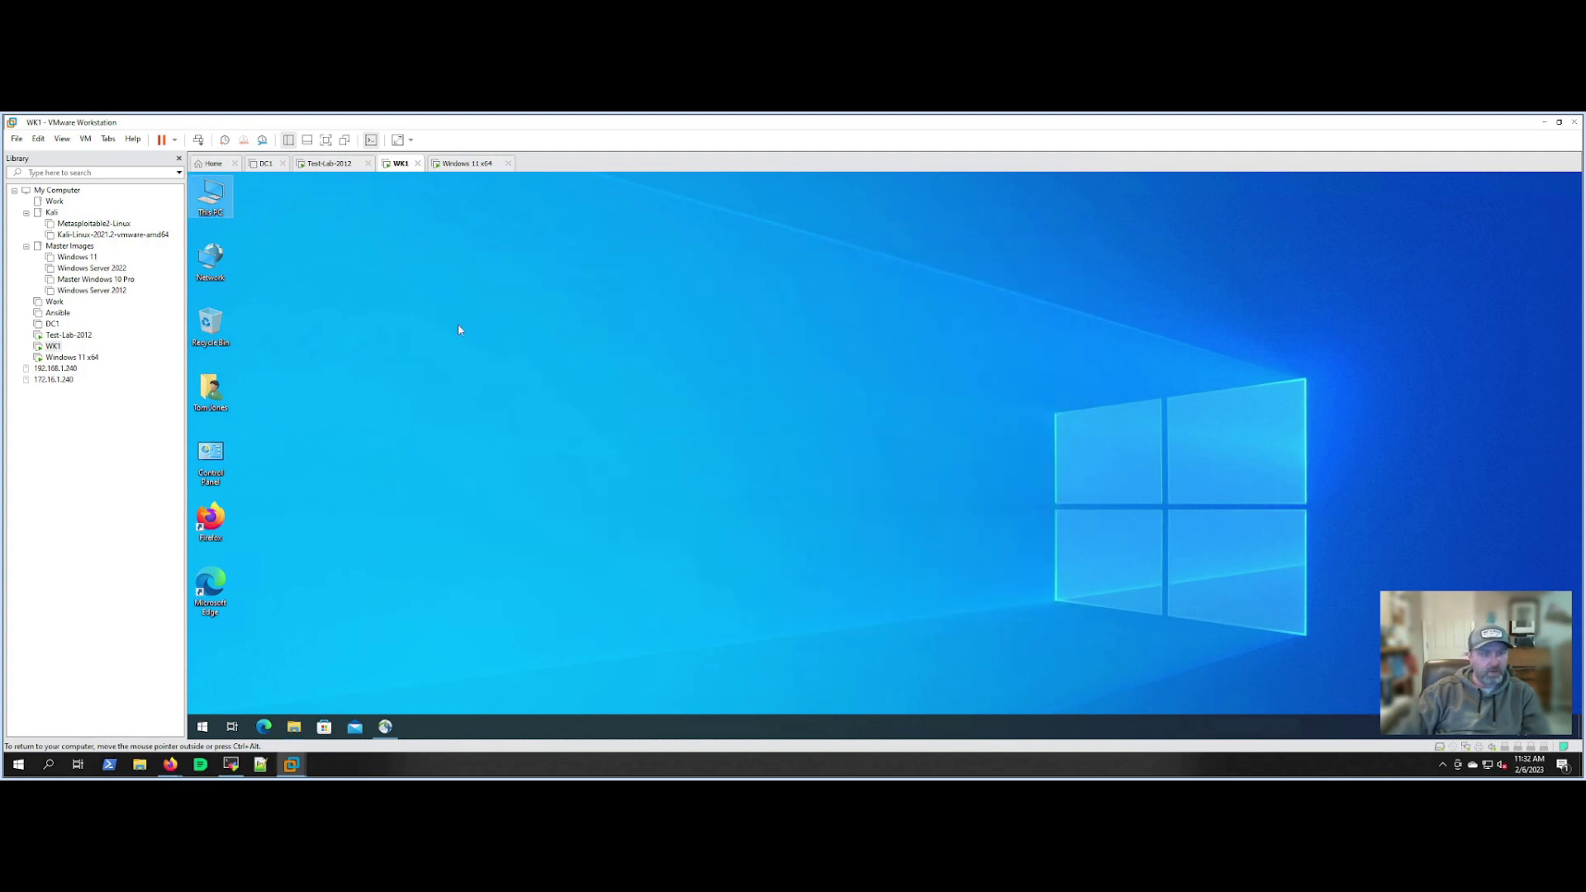
{"action": "left_click", "coordinate": [68, 335]}
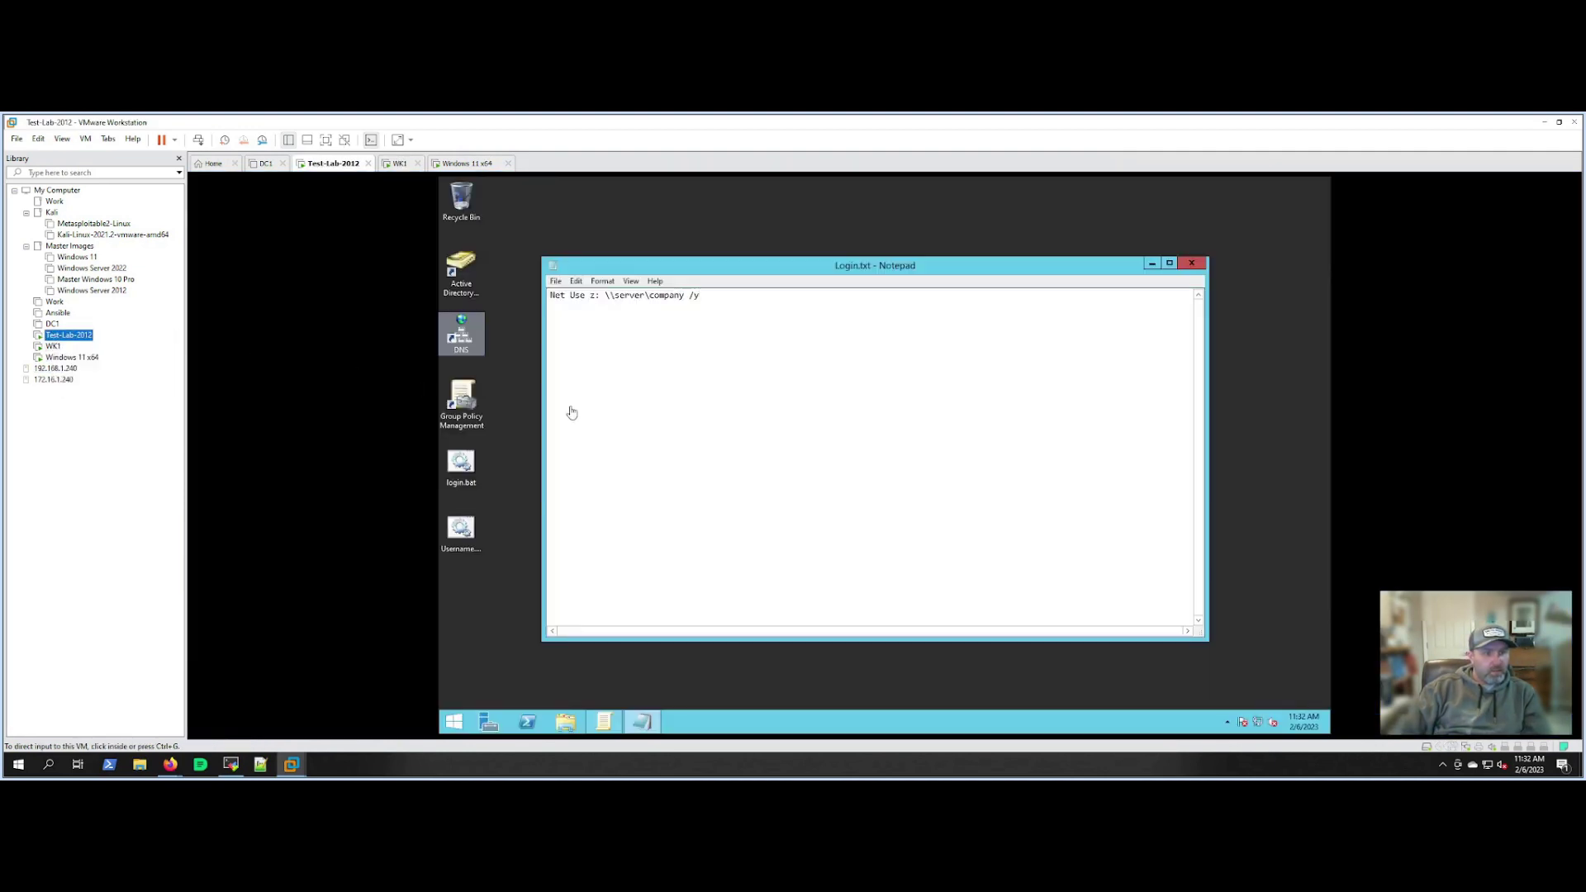
Save the script as Login2.bat with Save as type set to All Files (*.*).
{"action": "left_click", "coordinate": [646, 403]}
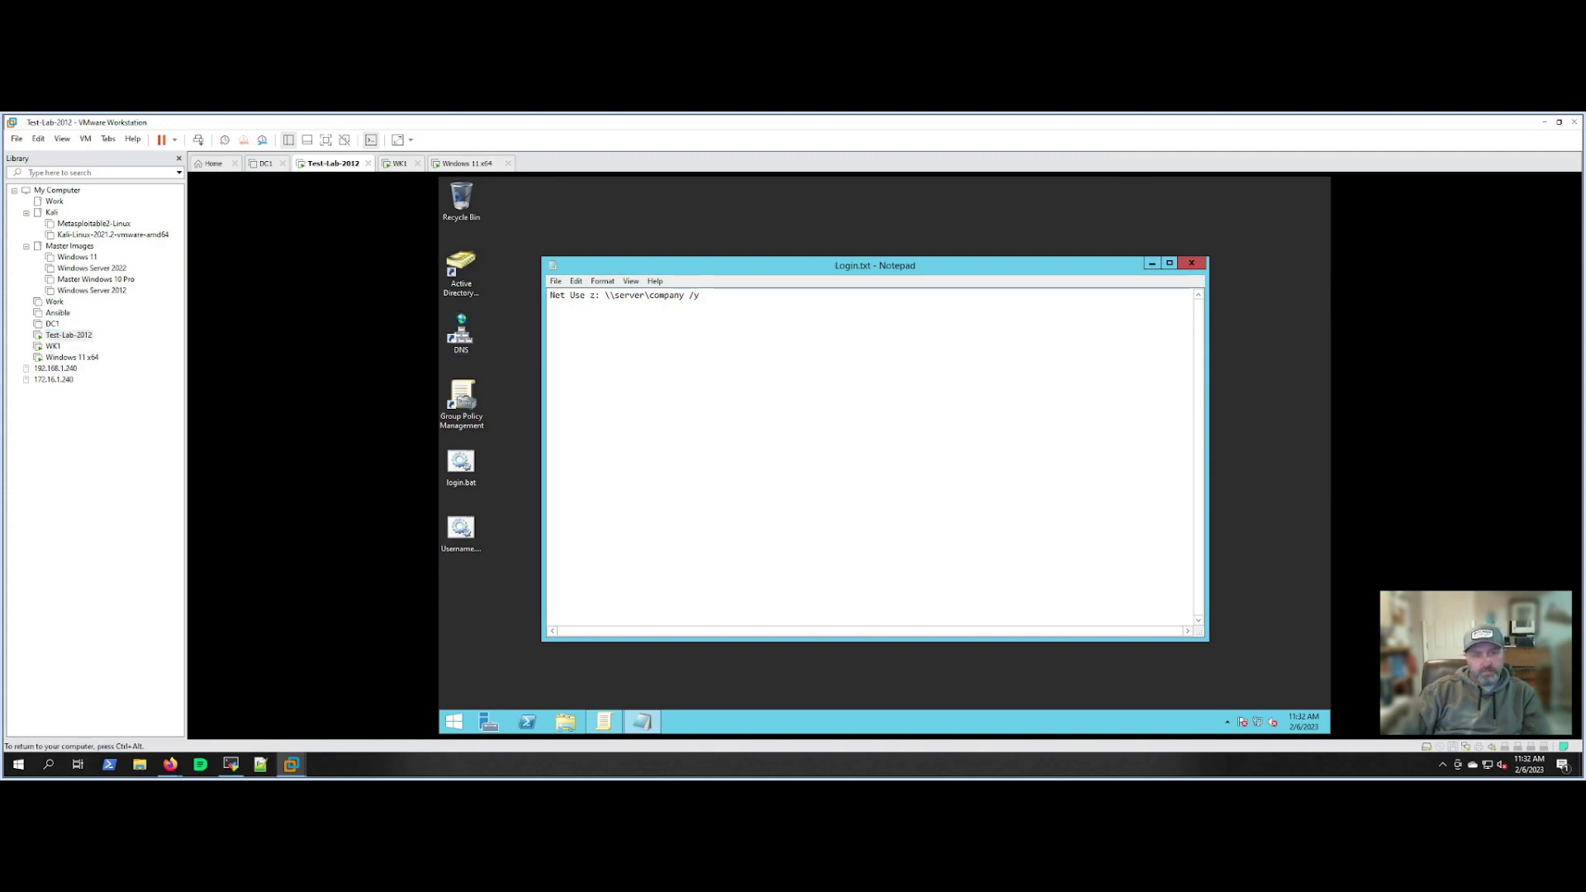
{"action": "left_click", "coordinate": [555, 282]}
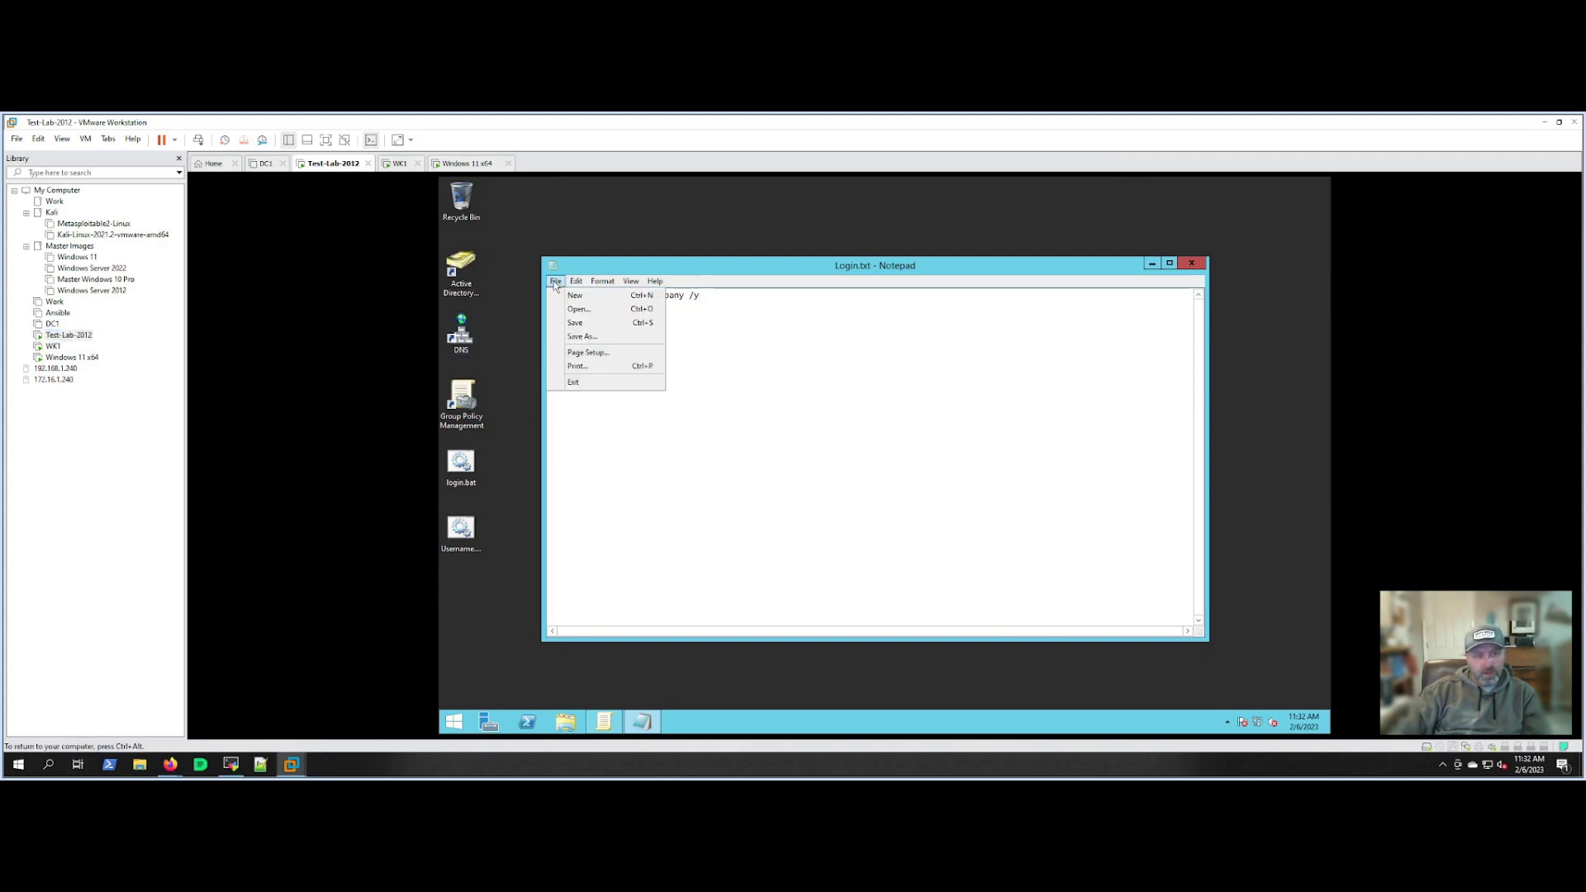
{"action": "left_click", "coordinate": [583, 337]}
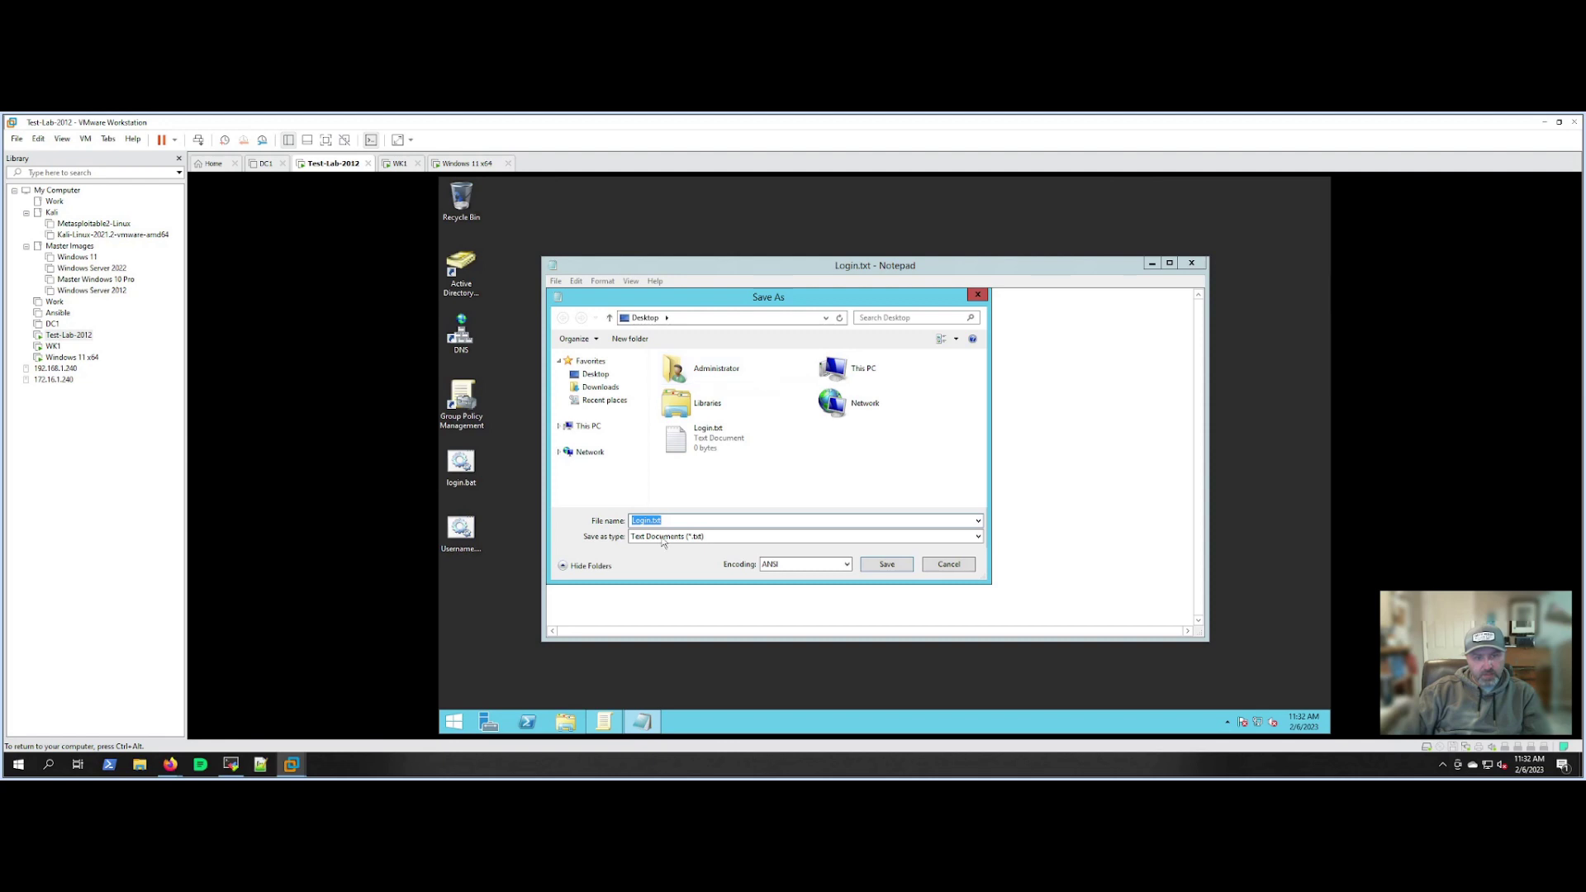
{"action": "left_click", "coordinate": [698, 538]}
{"action": "left_click", "coordinate": [699, 560]}
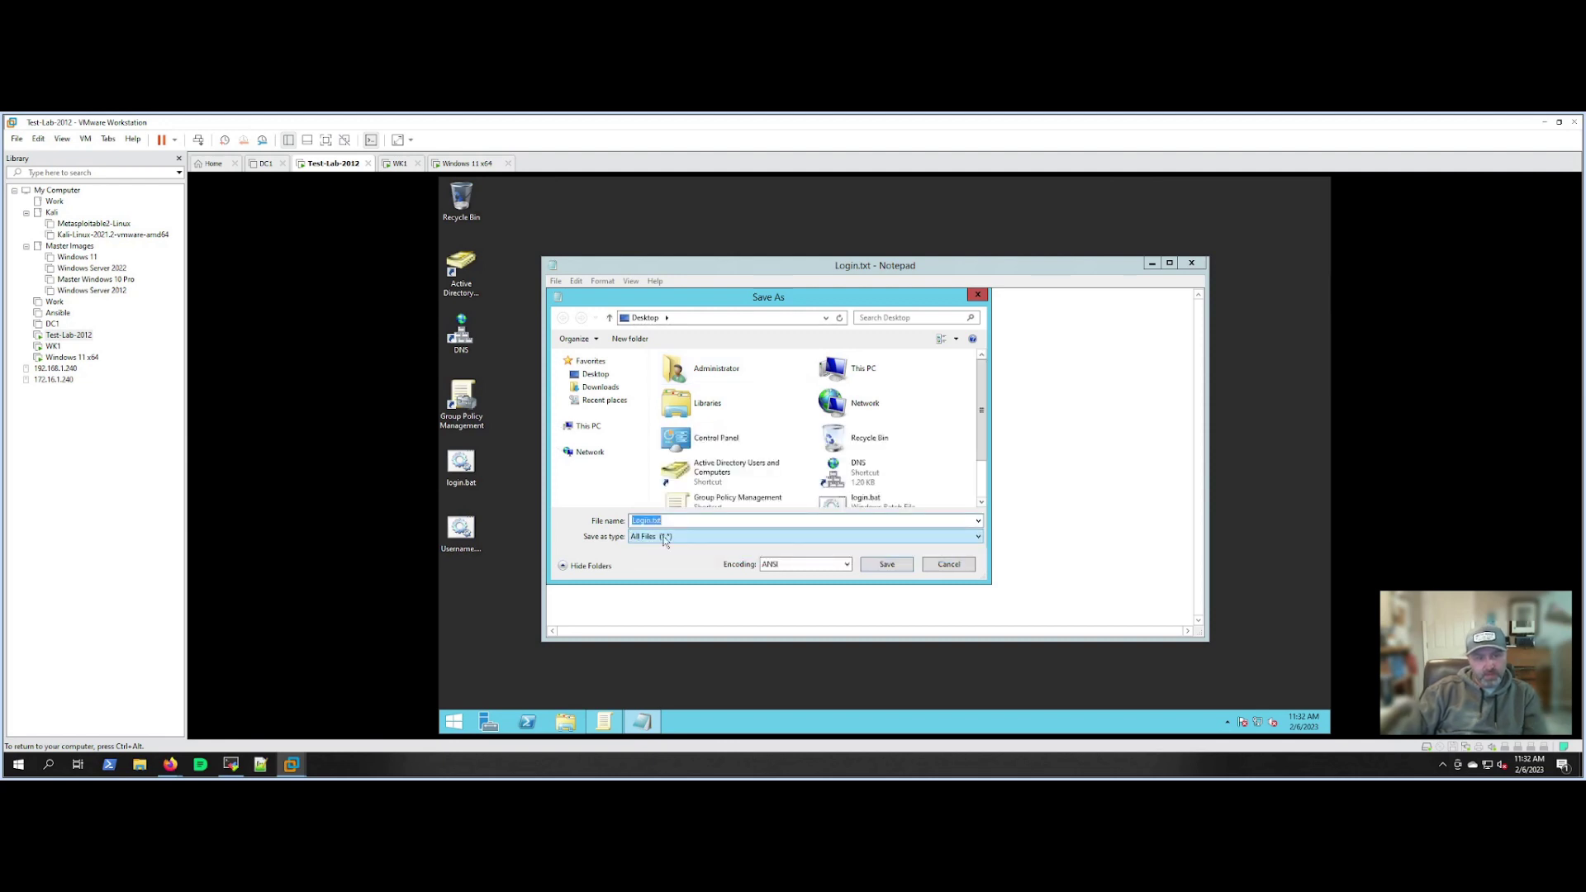
{"action": "left_click", "coordinate": [670, 538]}
{"action": "left_click", "coordinate": [670, 538]}
{"action": "left_click", "coordinate": [671, 521]}
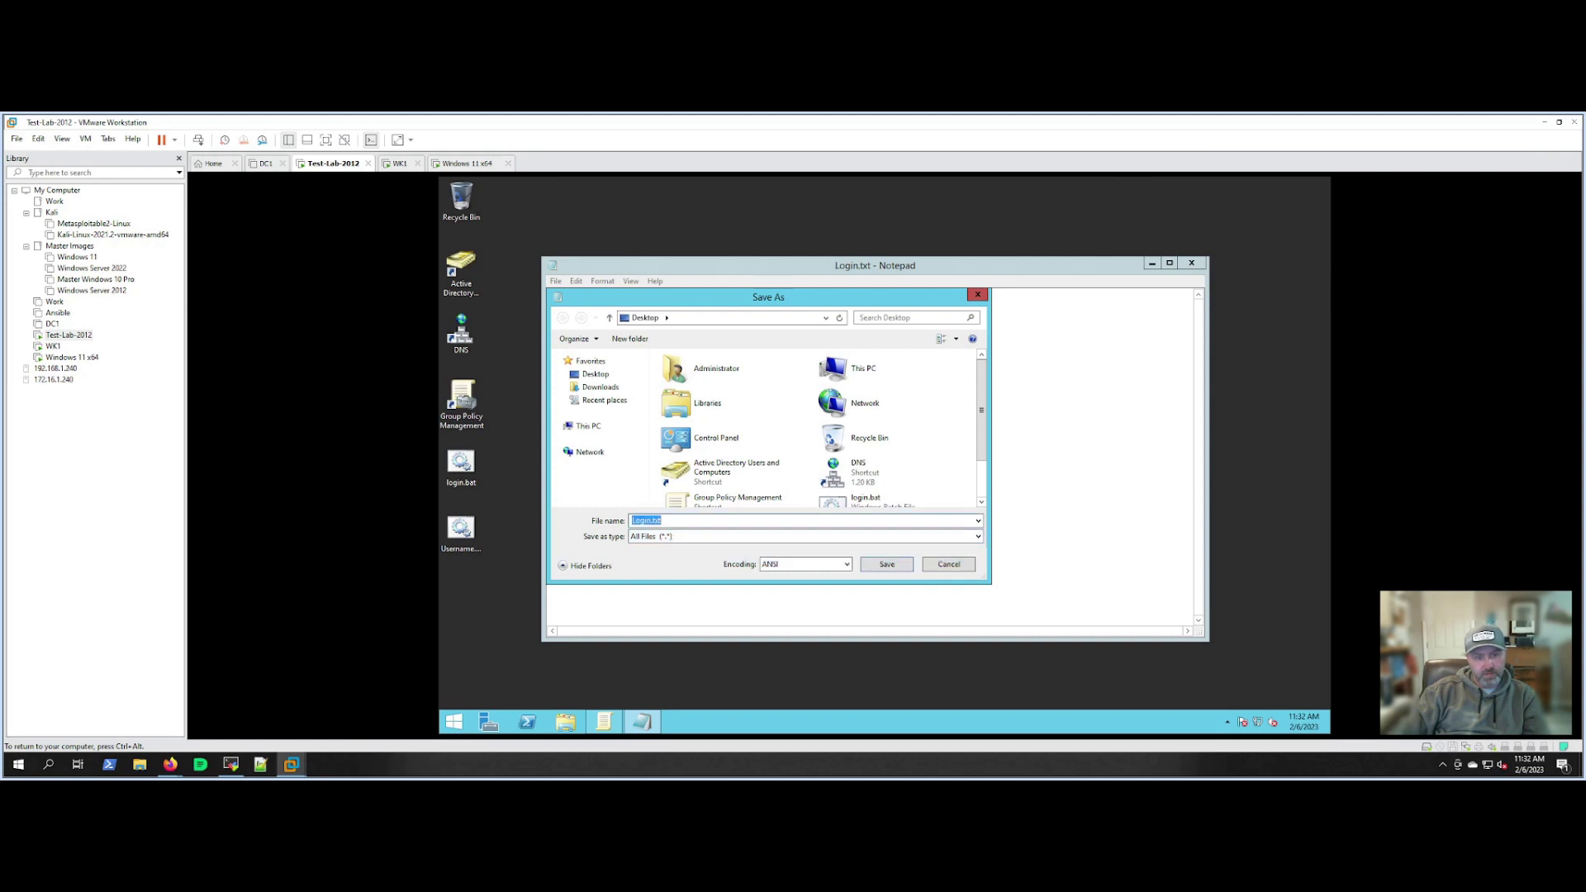
{"action": "left_click", "coordinate": [671, 521]}
{"action": "key", "text": "BackSpace"}
{"action": "key", "text": "BackSpace"}
{"action": "key", "text": "BackSpace"}
{"action": "type", "text": "bat"}
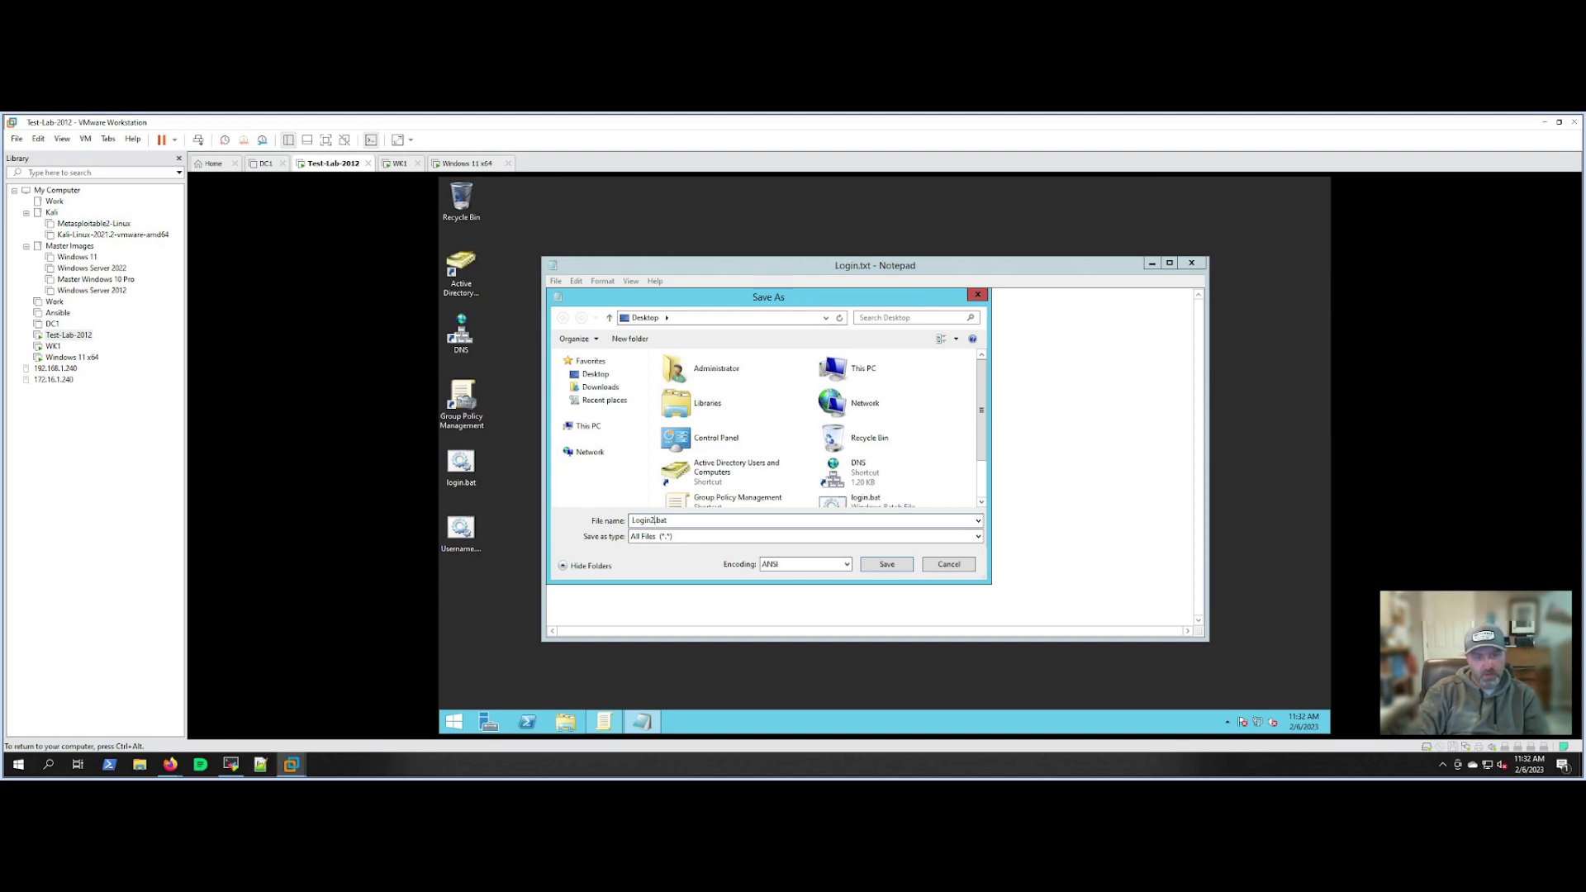
{"action": "key", "text": "Return"}
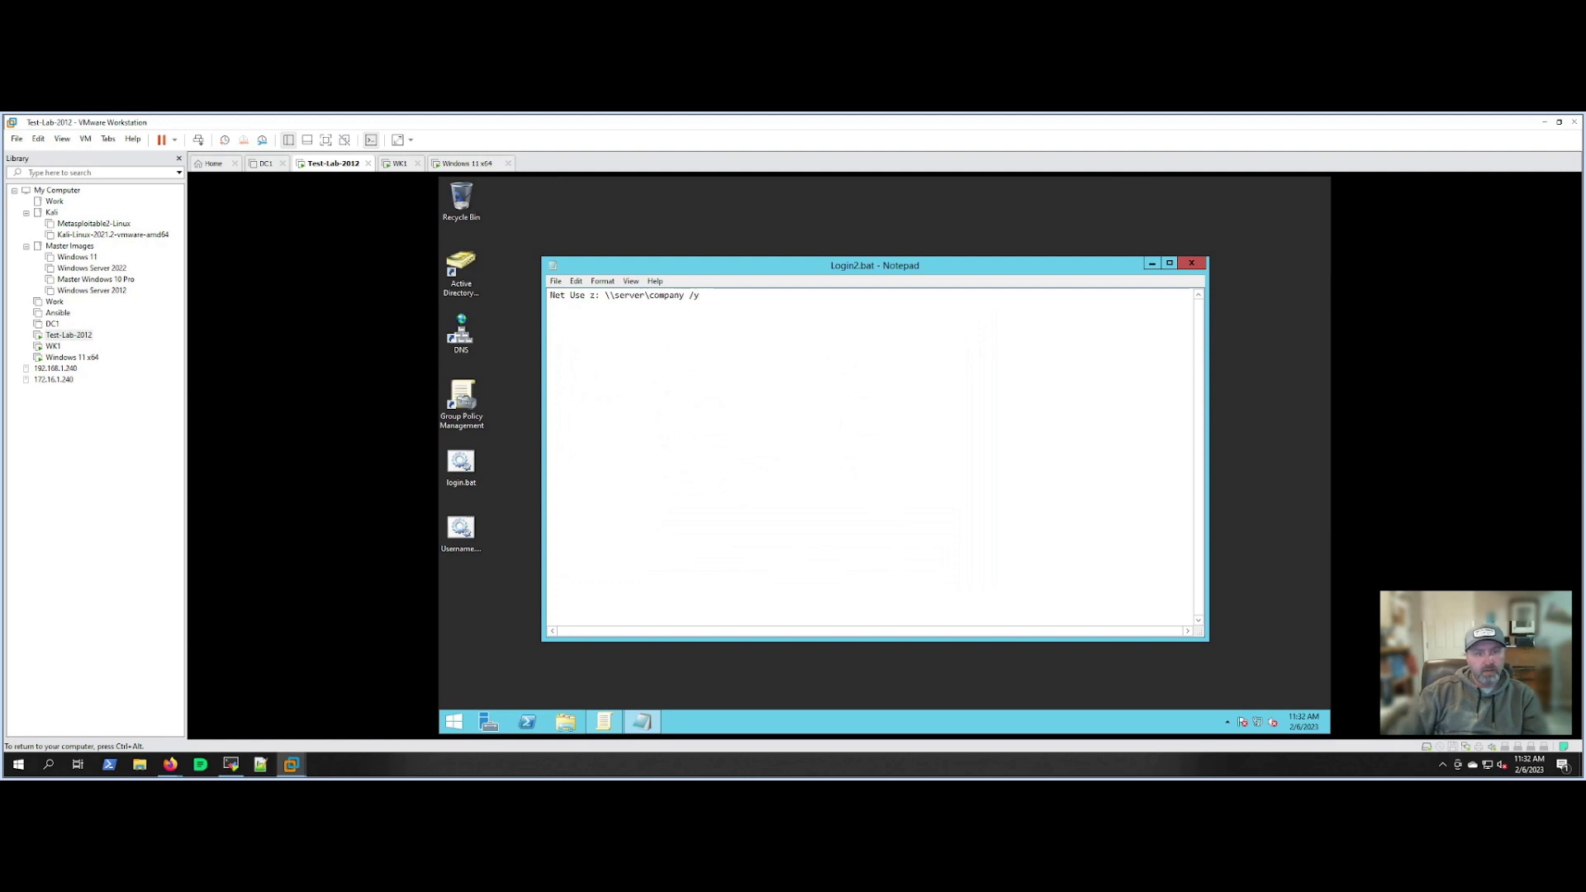
Close Notepad and open Active Directory Users and Computers from the server desktop.
{"action": "left_click", "coordinate": [1191, 265]}
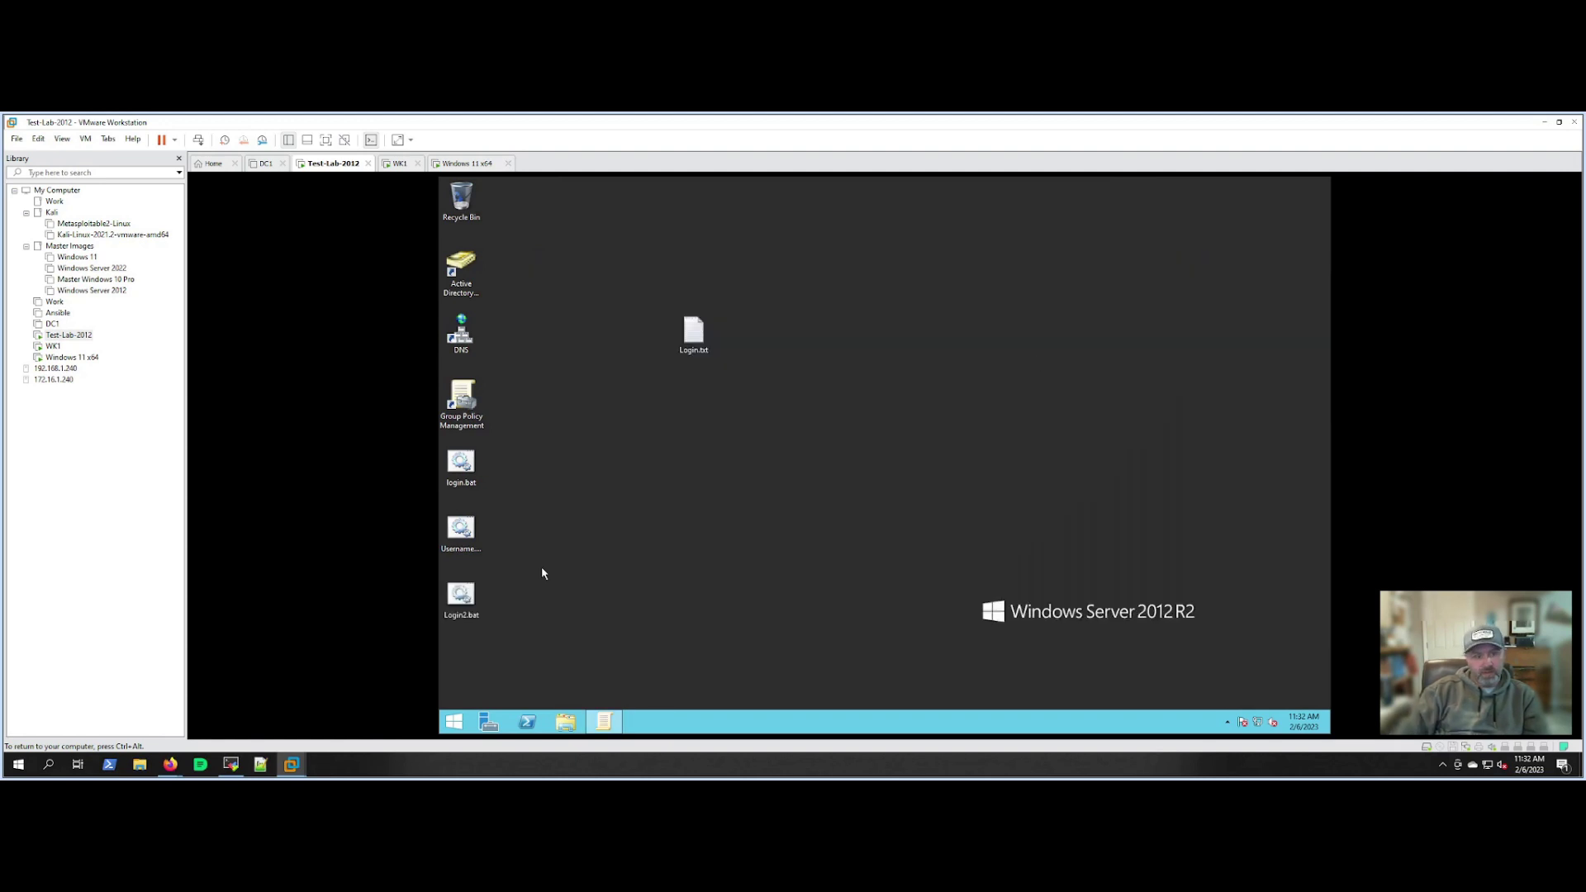
{"action": "left_click", "coordinate": [468, 597]}
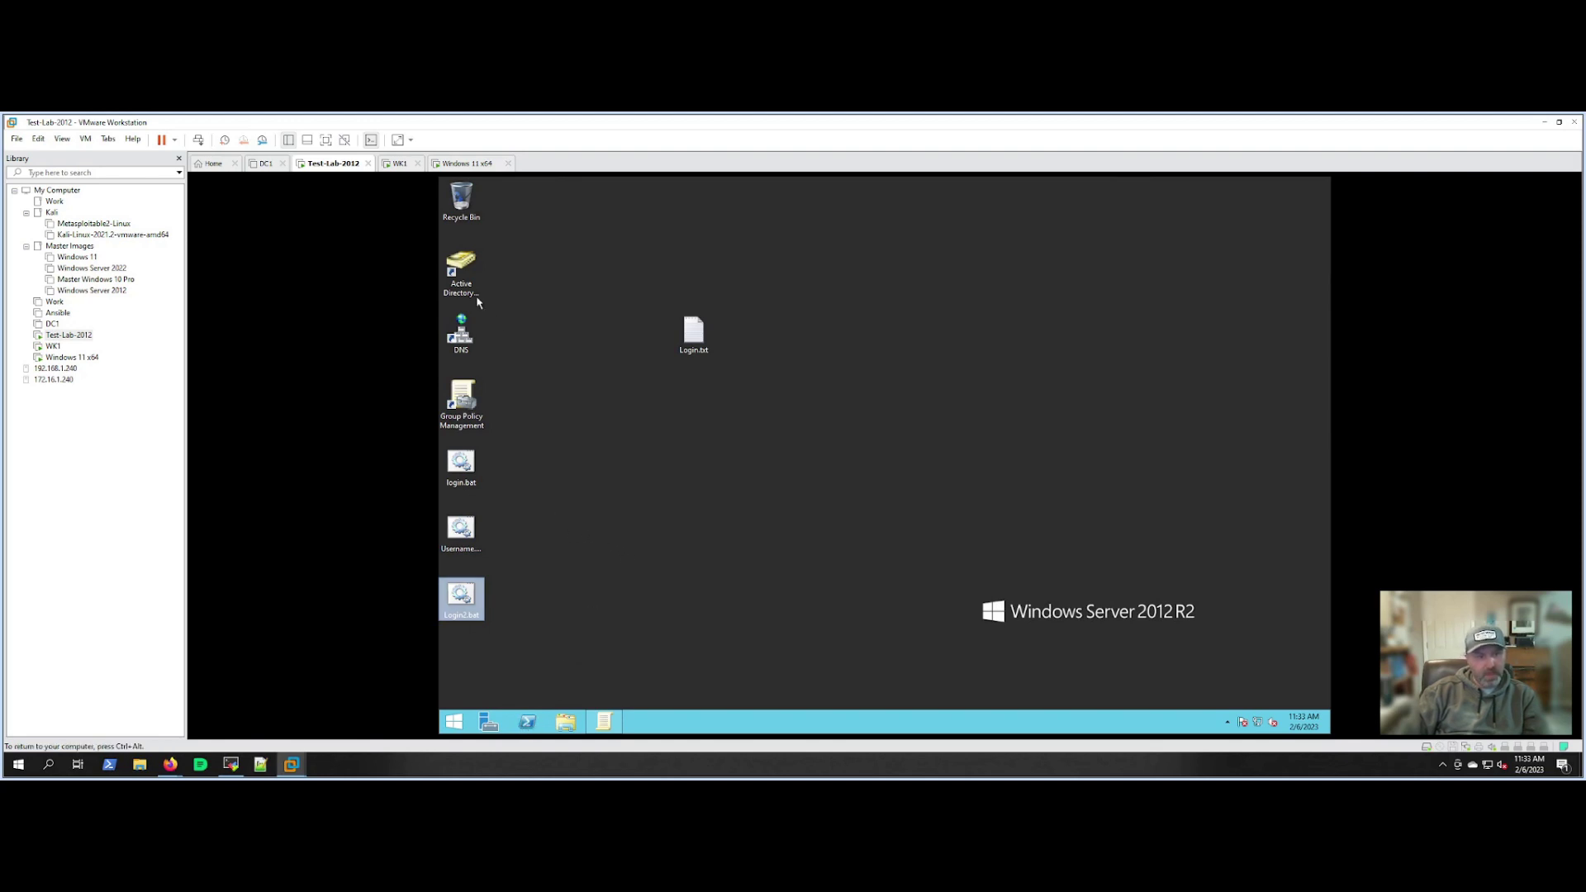
{"action": "double_click", "coordinate": [465, 277]}
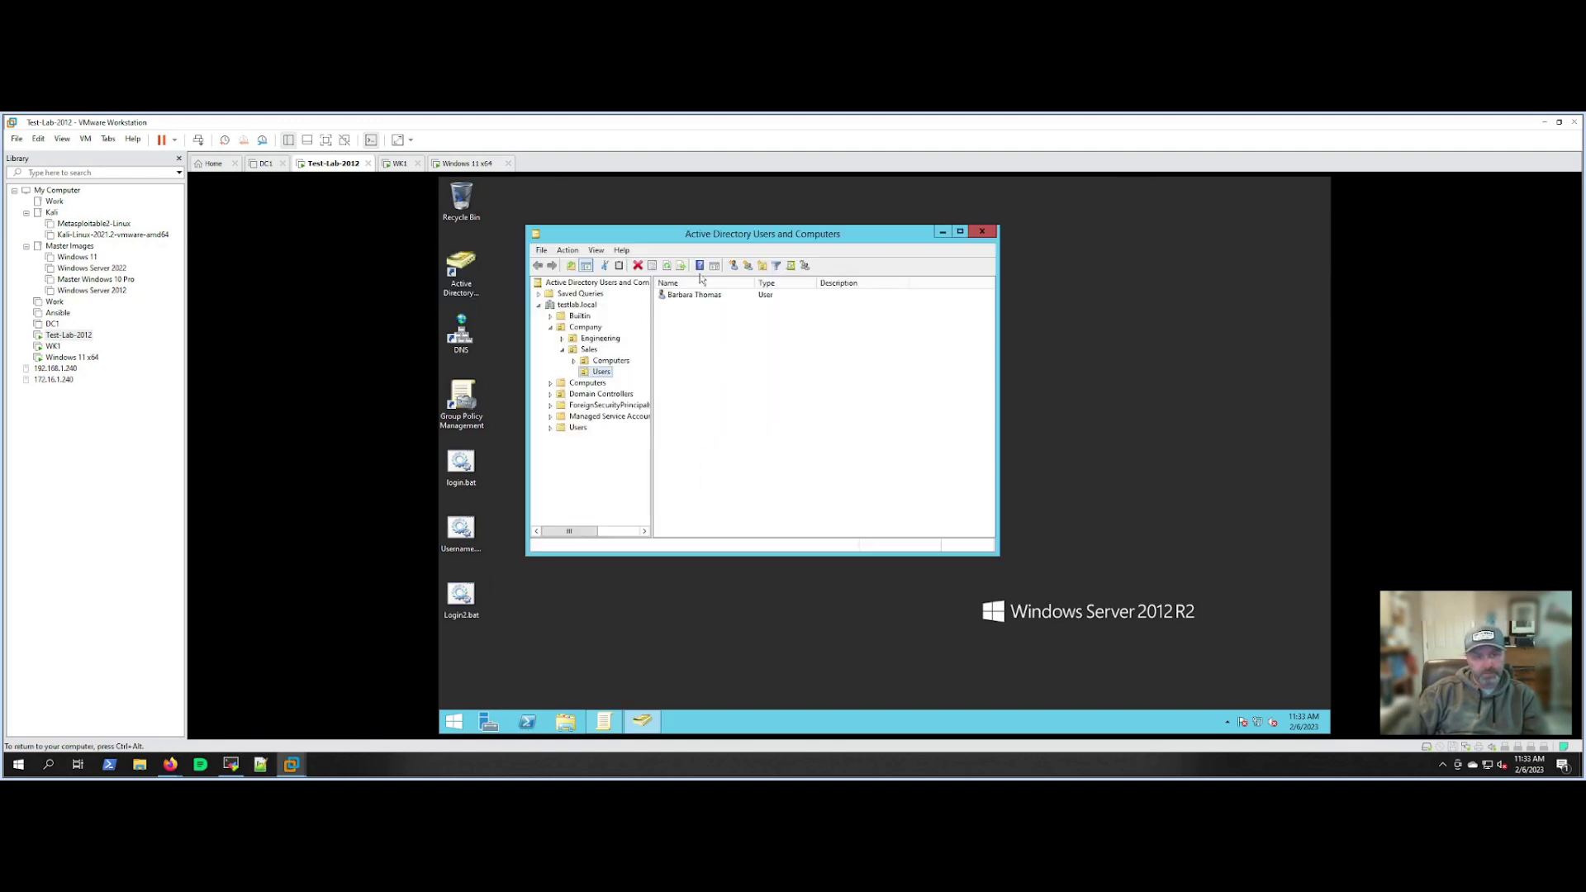
Browse the Engineering and Sales users in Active Directory, ending on Engineering.
{"action": "left_click_drag", "start_coordinate": [697, 238], "coordinate": [738, 245]}
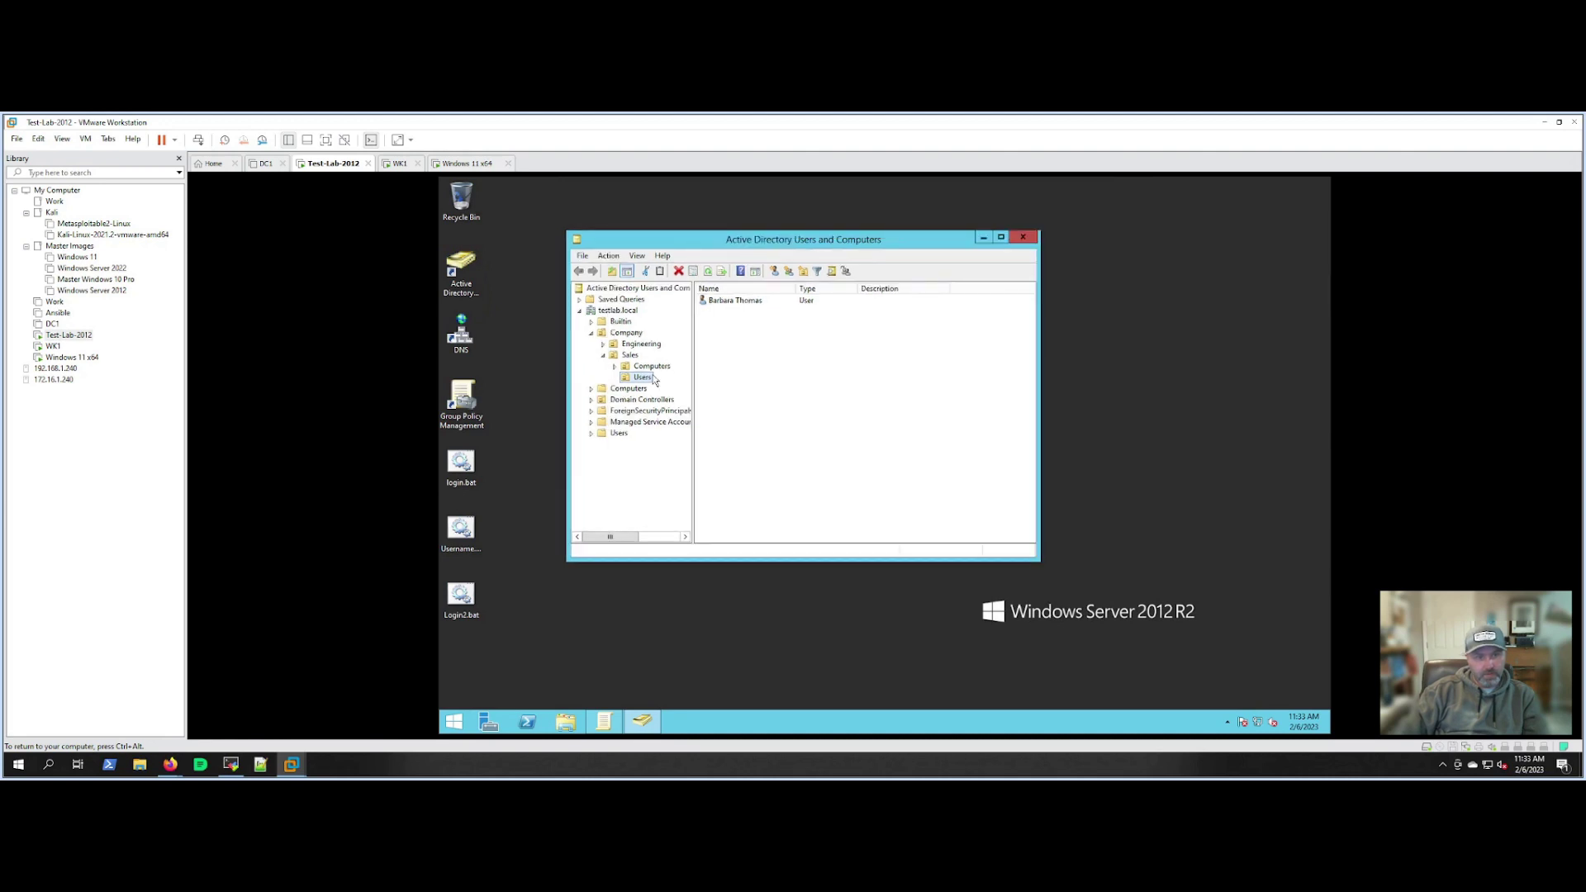
{"action": "left_click", "coordinate": [603, 343]}
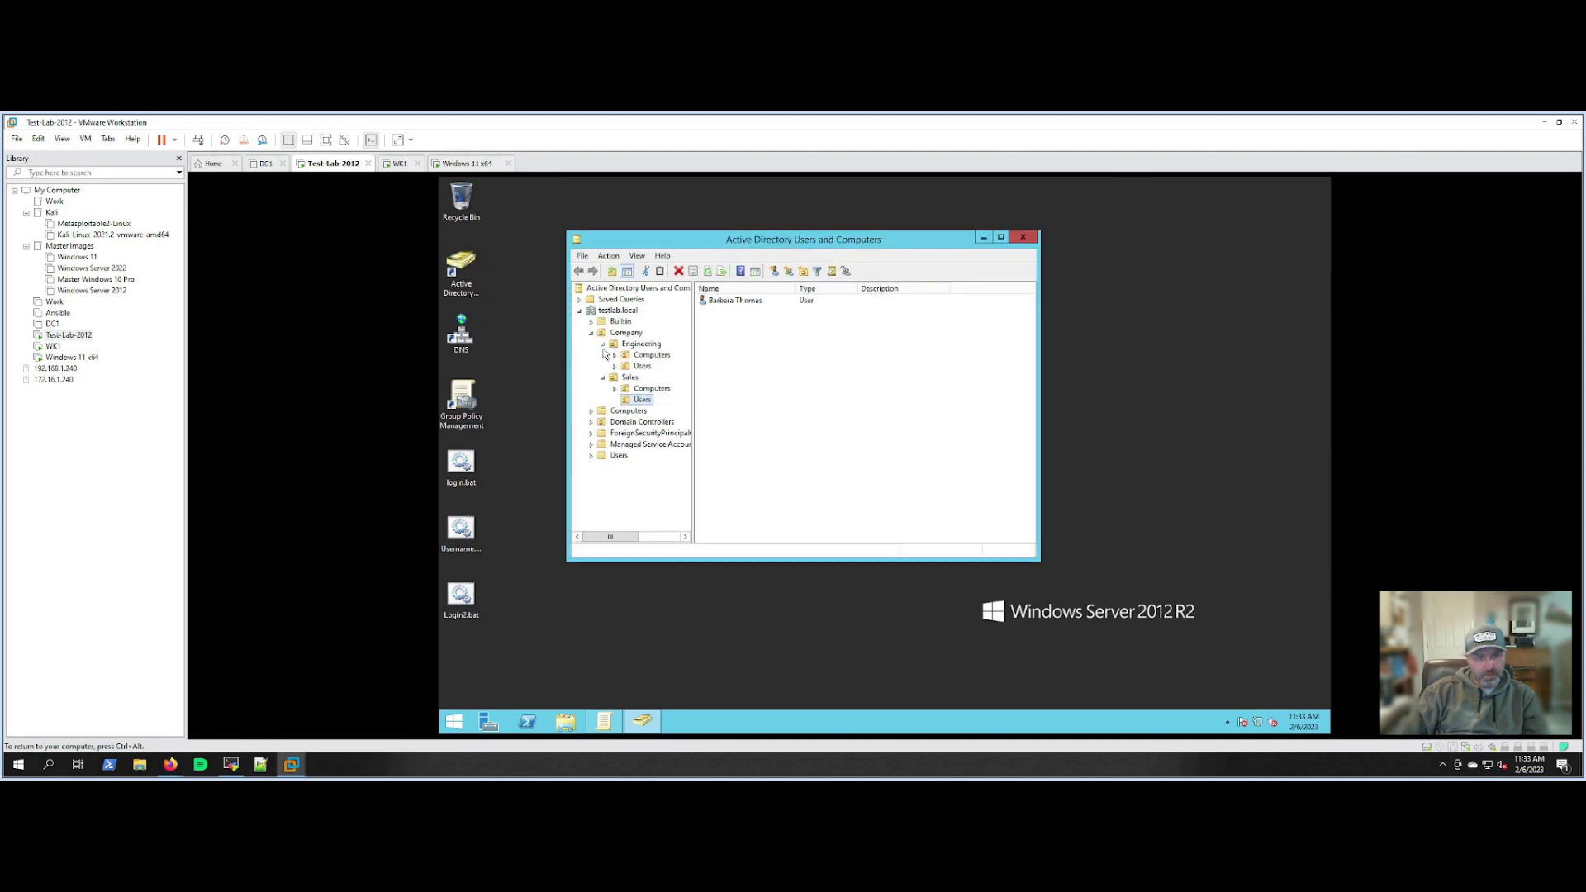
{"action": "left_click", "coordinate": [642, 366]}
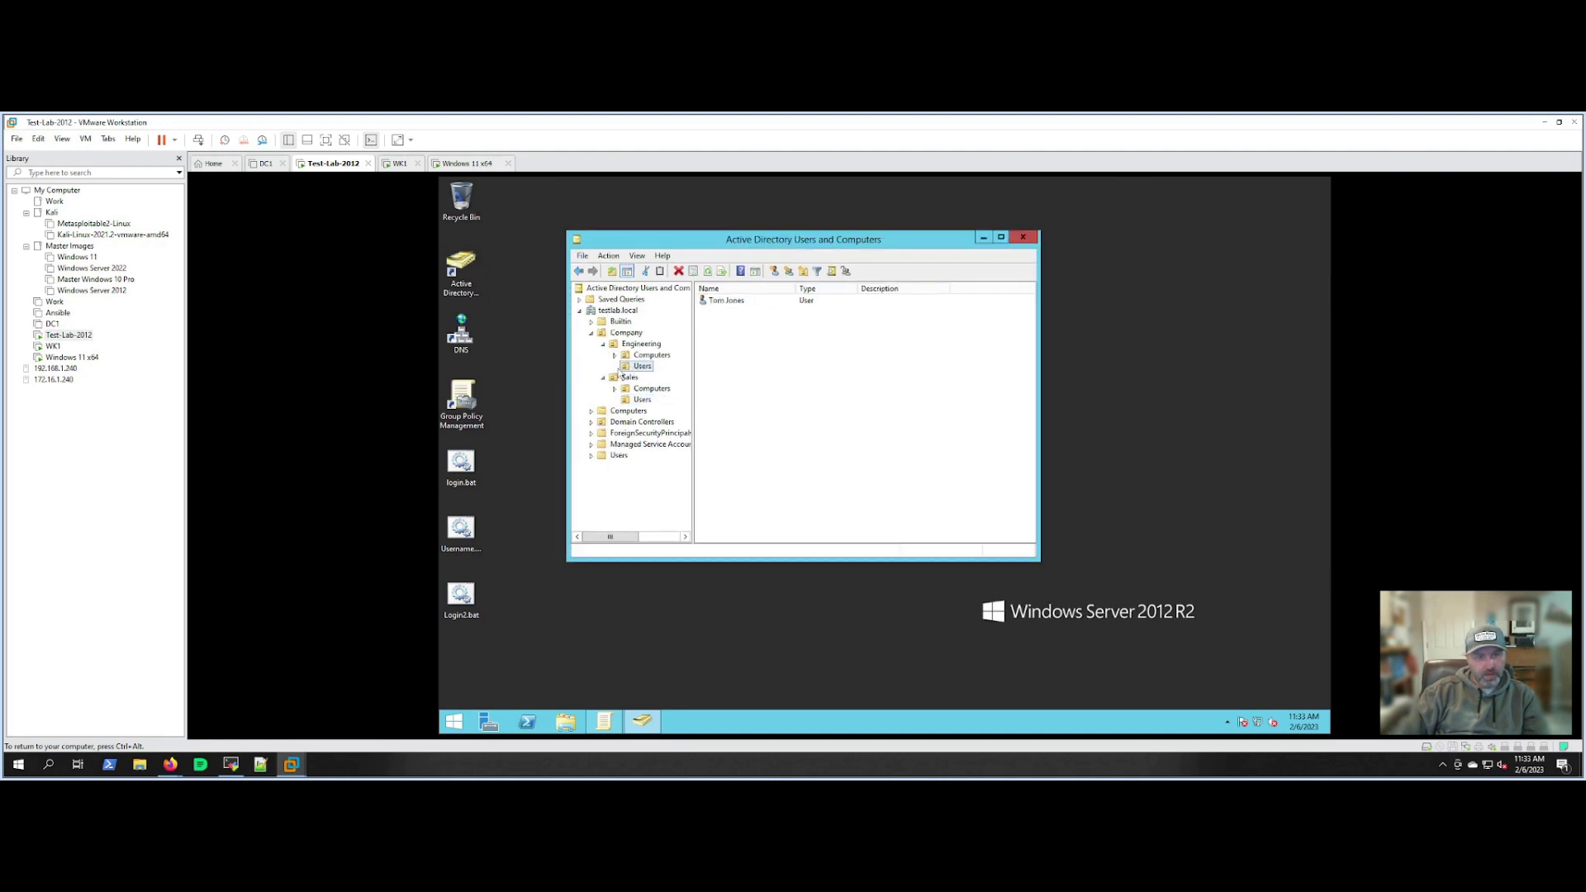
{"action": "left_click", "coordinate": [719, 300]}
{"action": "left_click", "coordinate": [643, 400]}
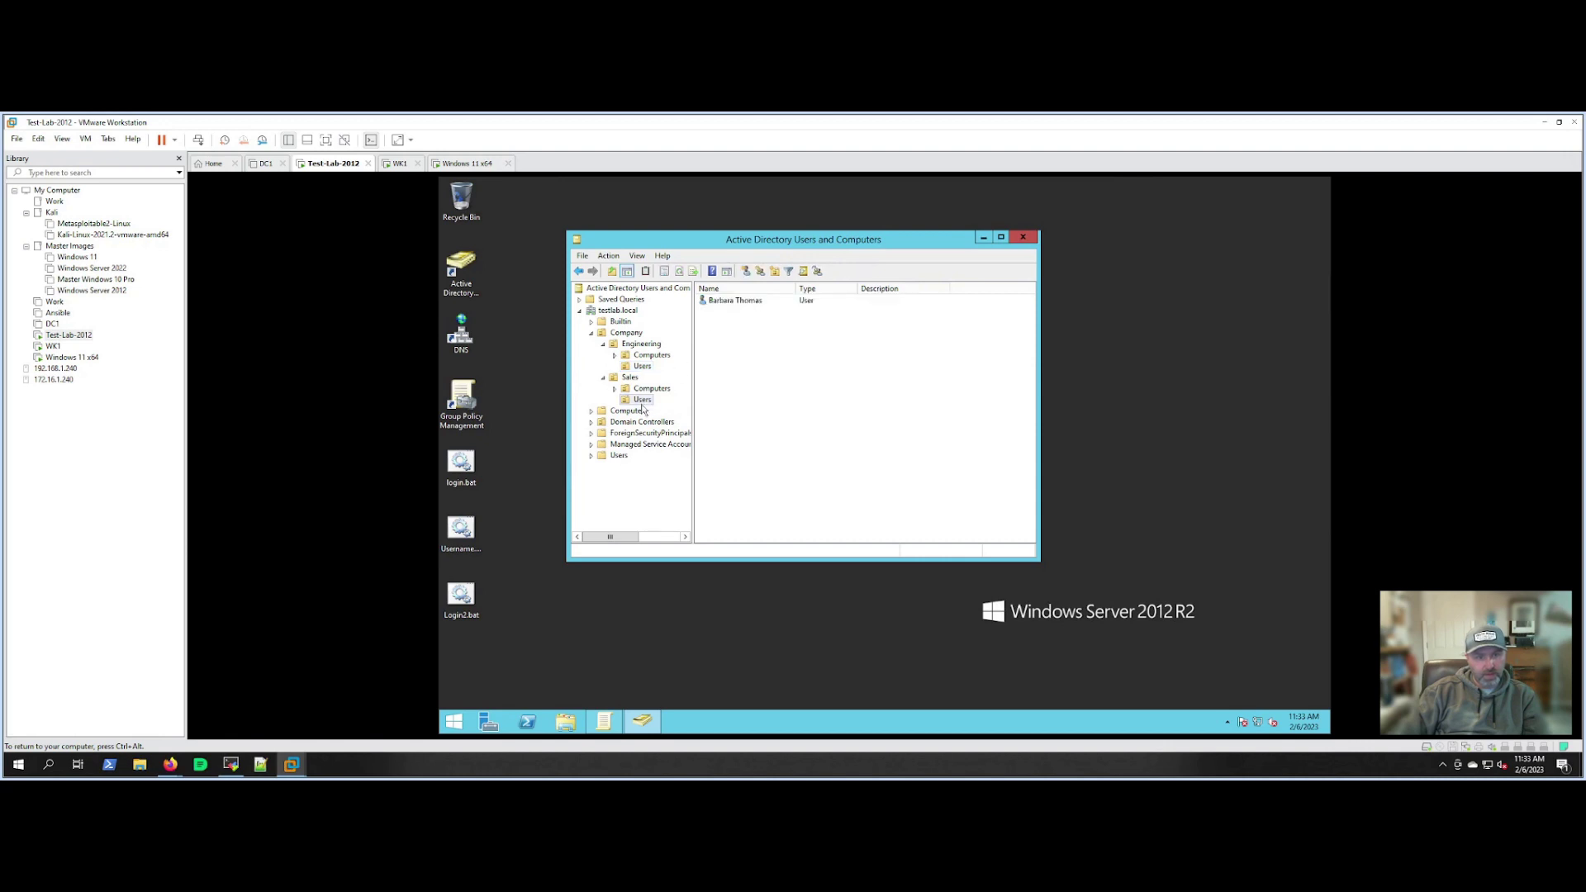
{"action": "left_click", "coordinate": [732, 301]}
{"action": "left_click", "coordinate": [642, 366]}
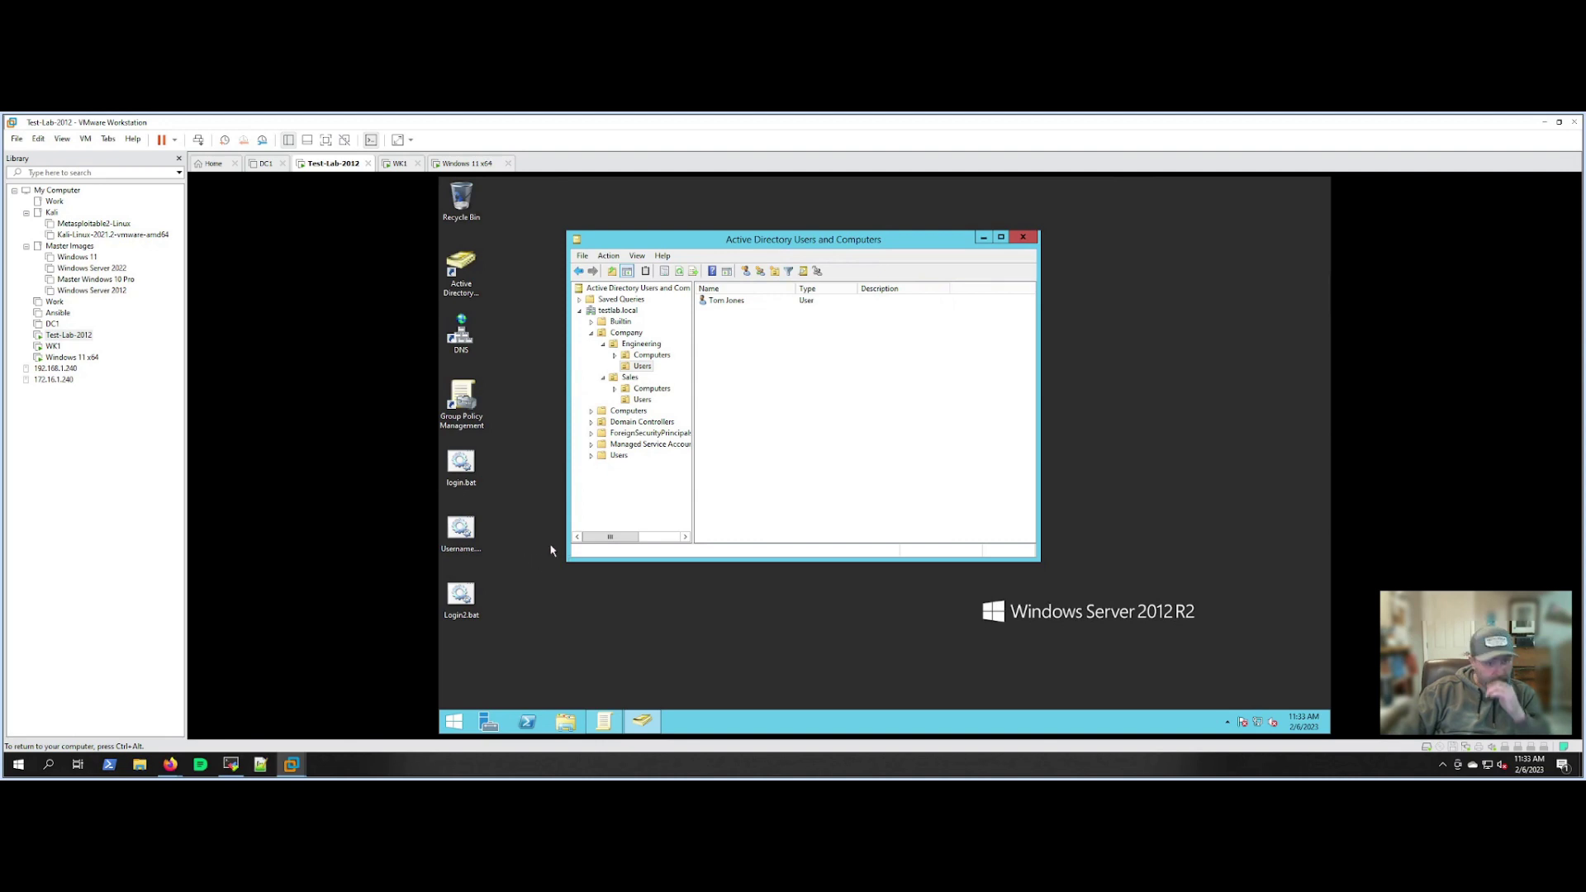
Set the Engineering user's Profile logon script to login.bat, then open This PC.
{"action": "double_click", "coordinate": [717, 308]}
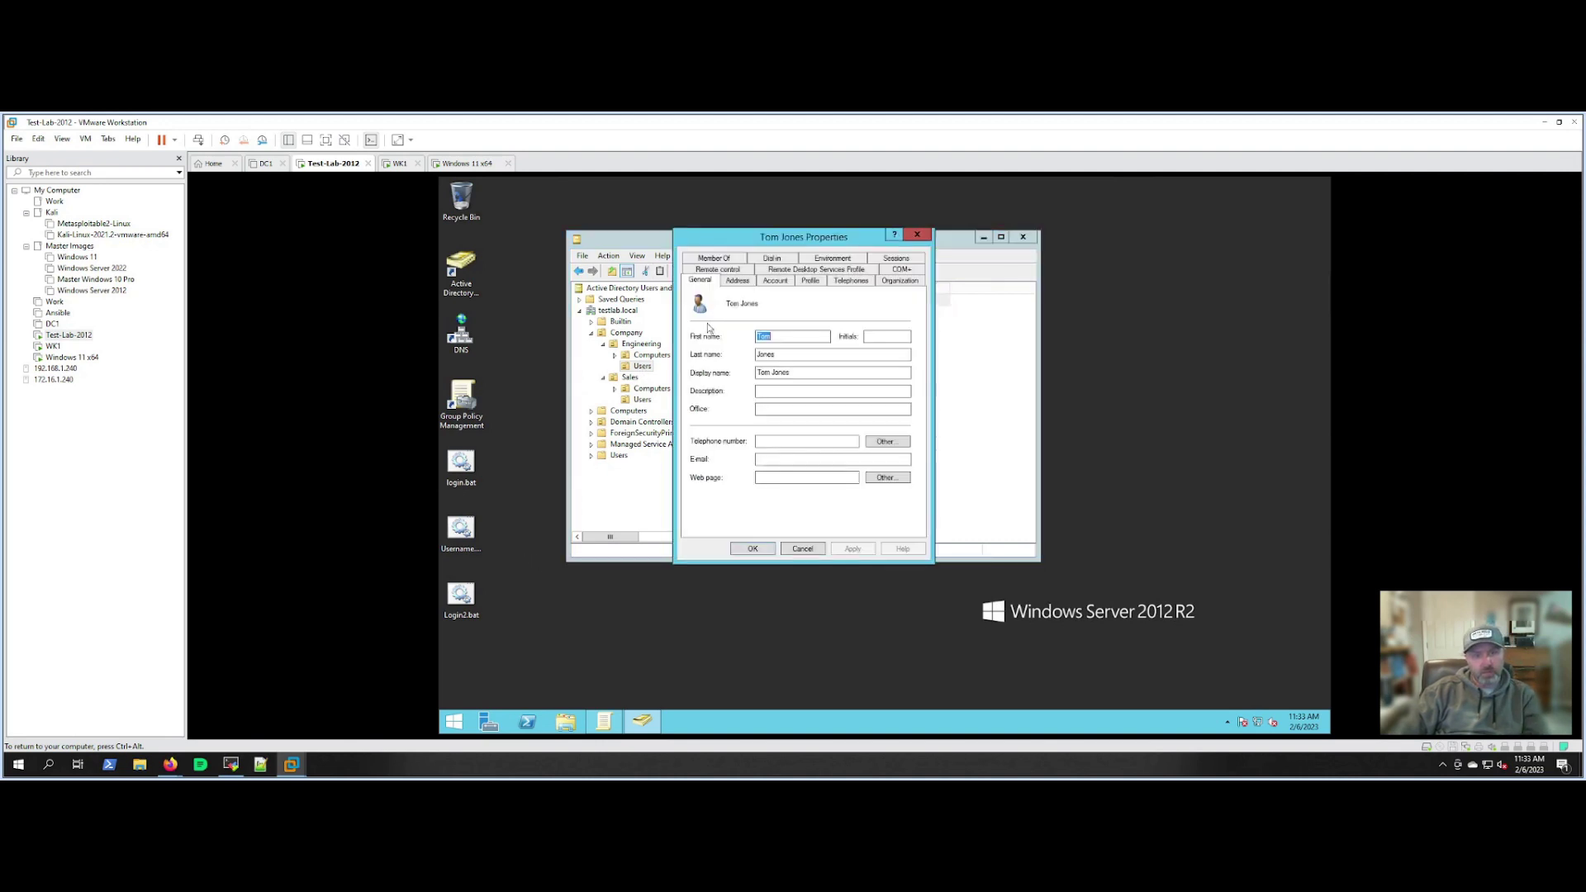
{"action": "left_click", "coordinate": [812, 282]}
{"action": "left_click_drag", "start_coordinate": [799, 240], "coordinate": [766, 271]}
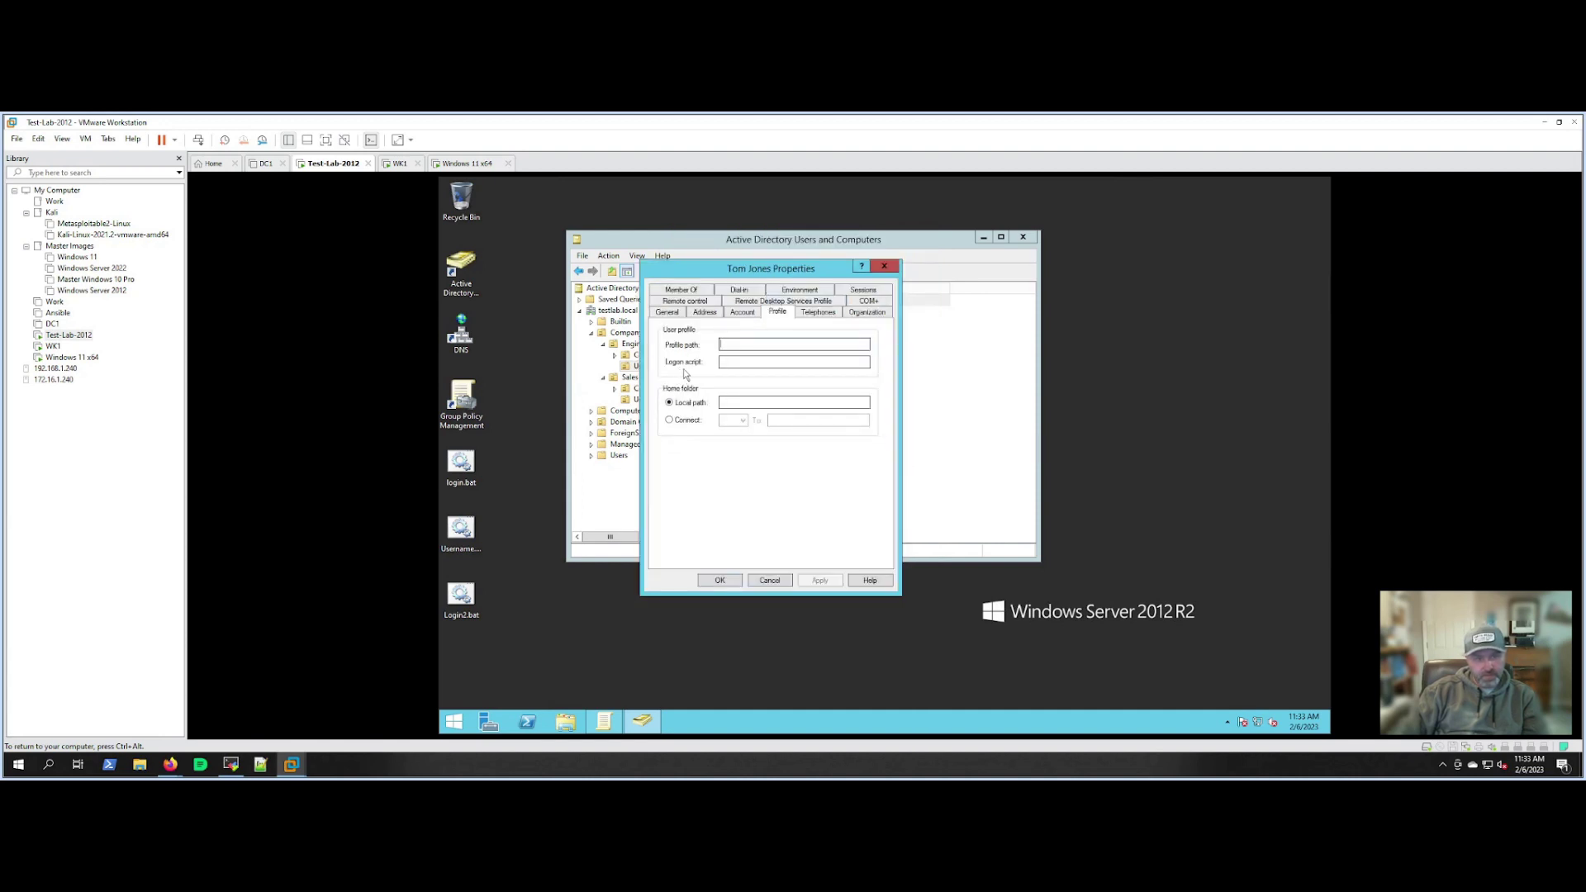
{"action": "left_click", "coordinate": [770, 366]}
{"action": "type", "text": "login"}
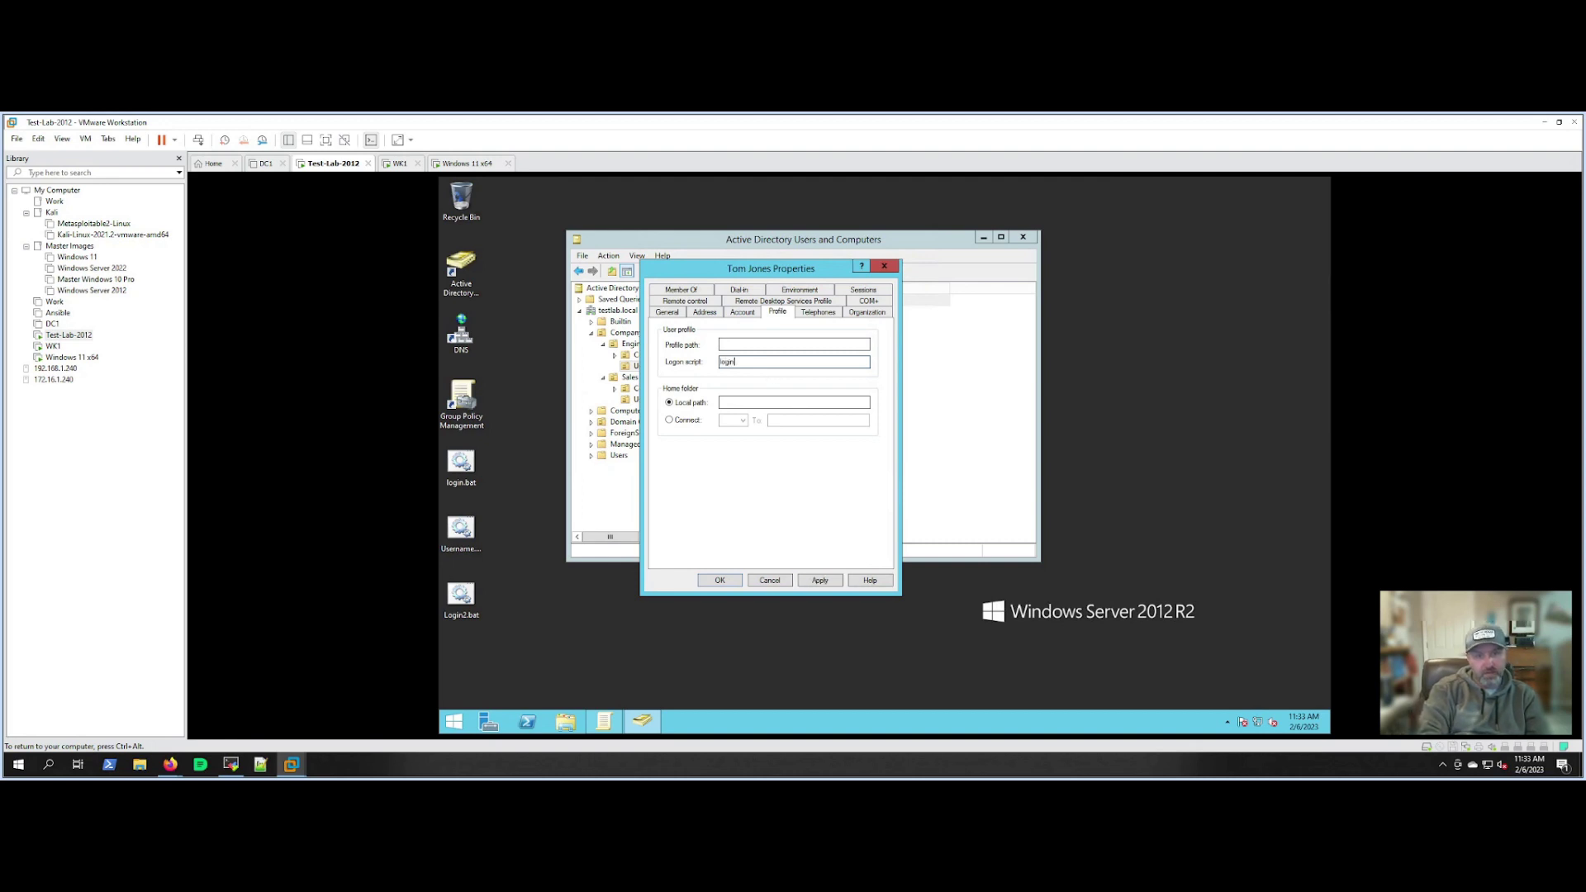
{"action": "type", "text": ".bat"}
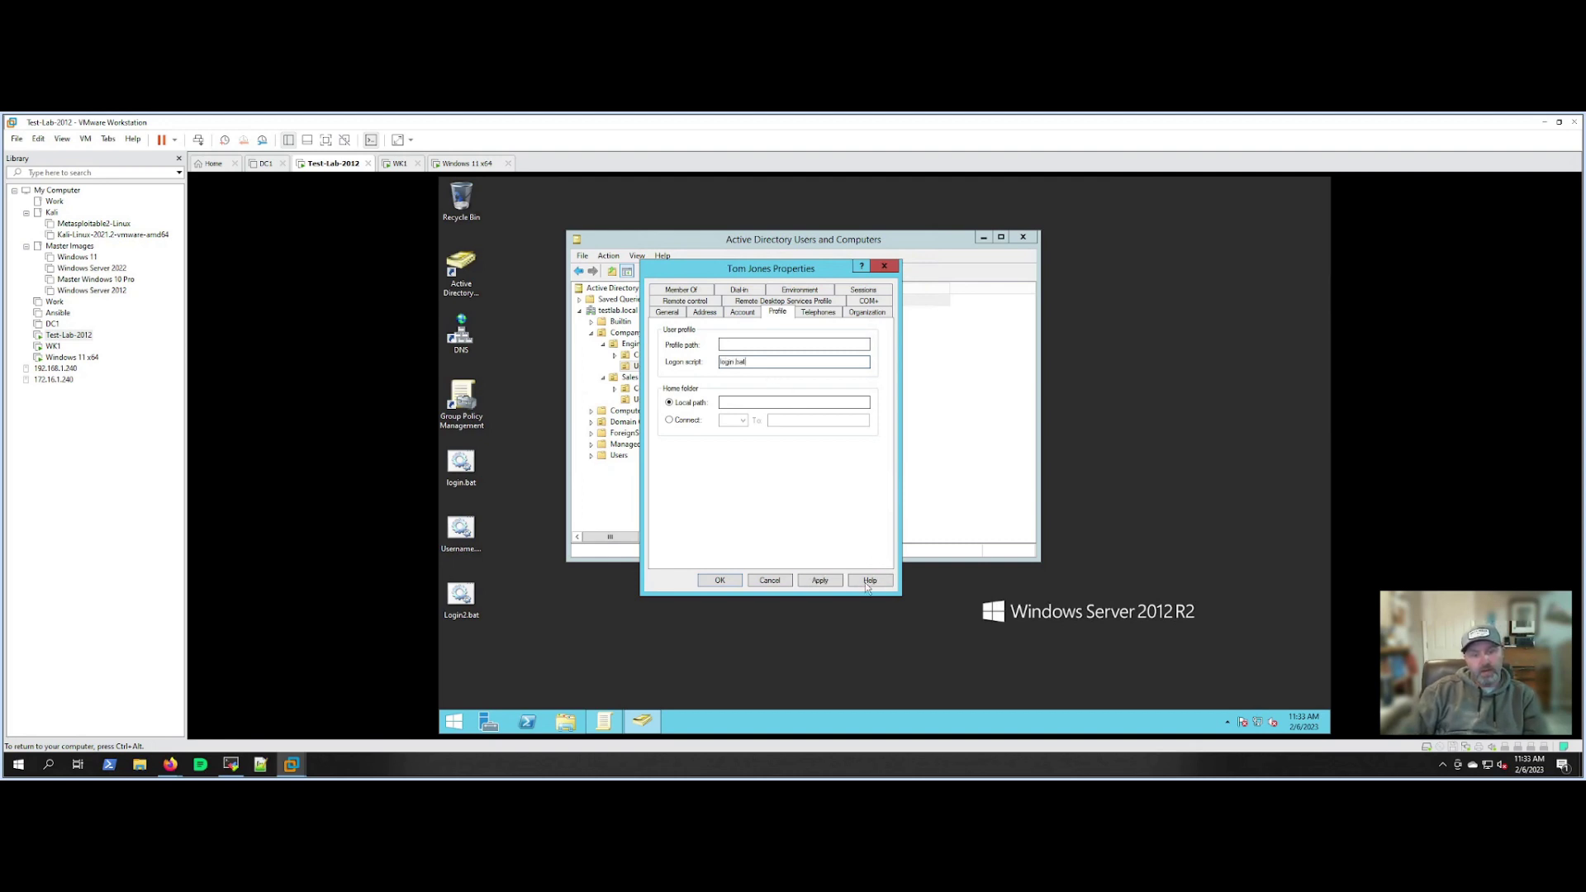
{"action": "left_click", "coordinate": [831, 580]}
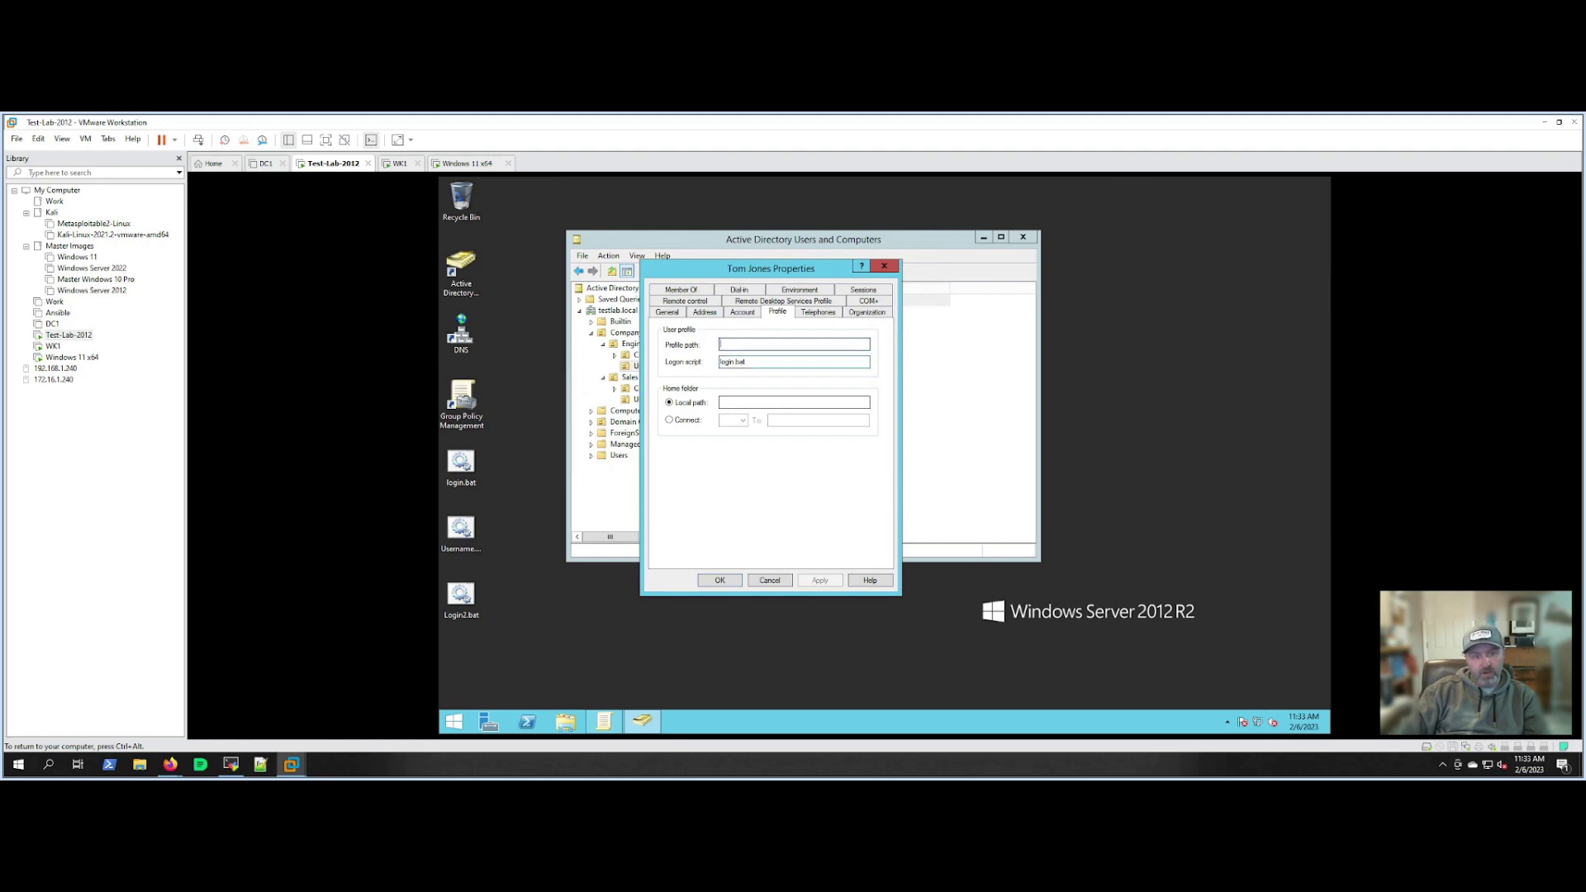
{"action": "left_click", "coordinate": [720, 581]}
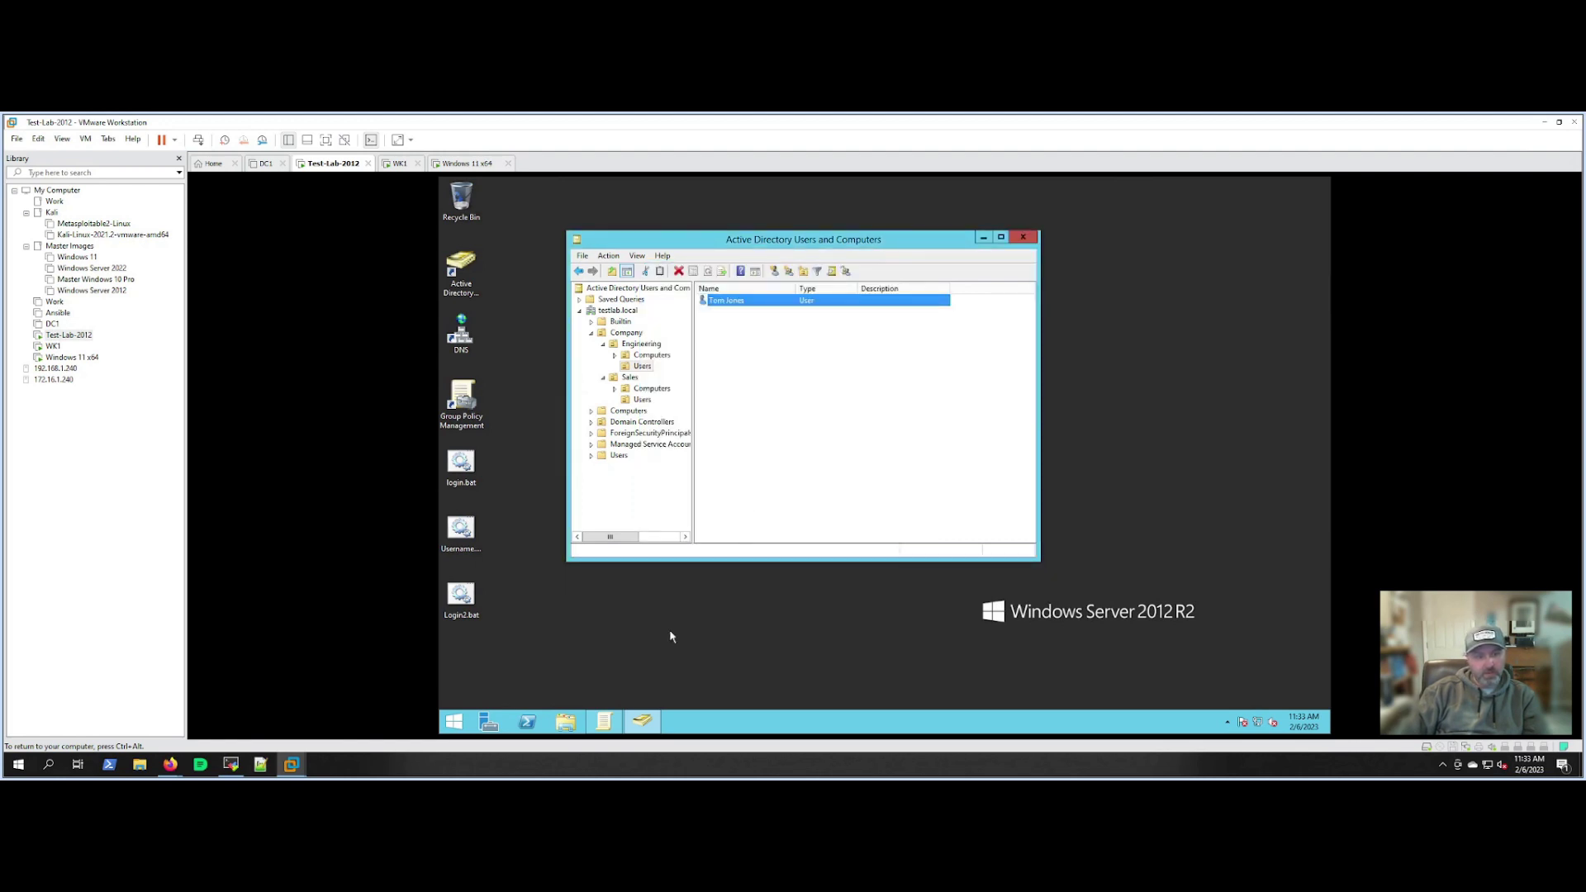
{"action": "left_click", "coordinate": [566, 723]}
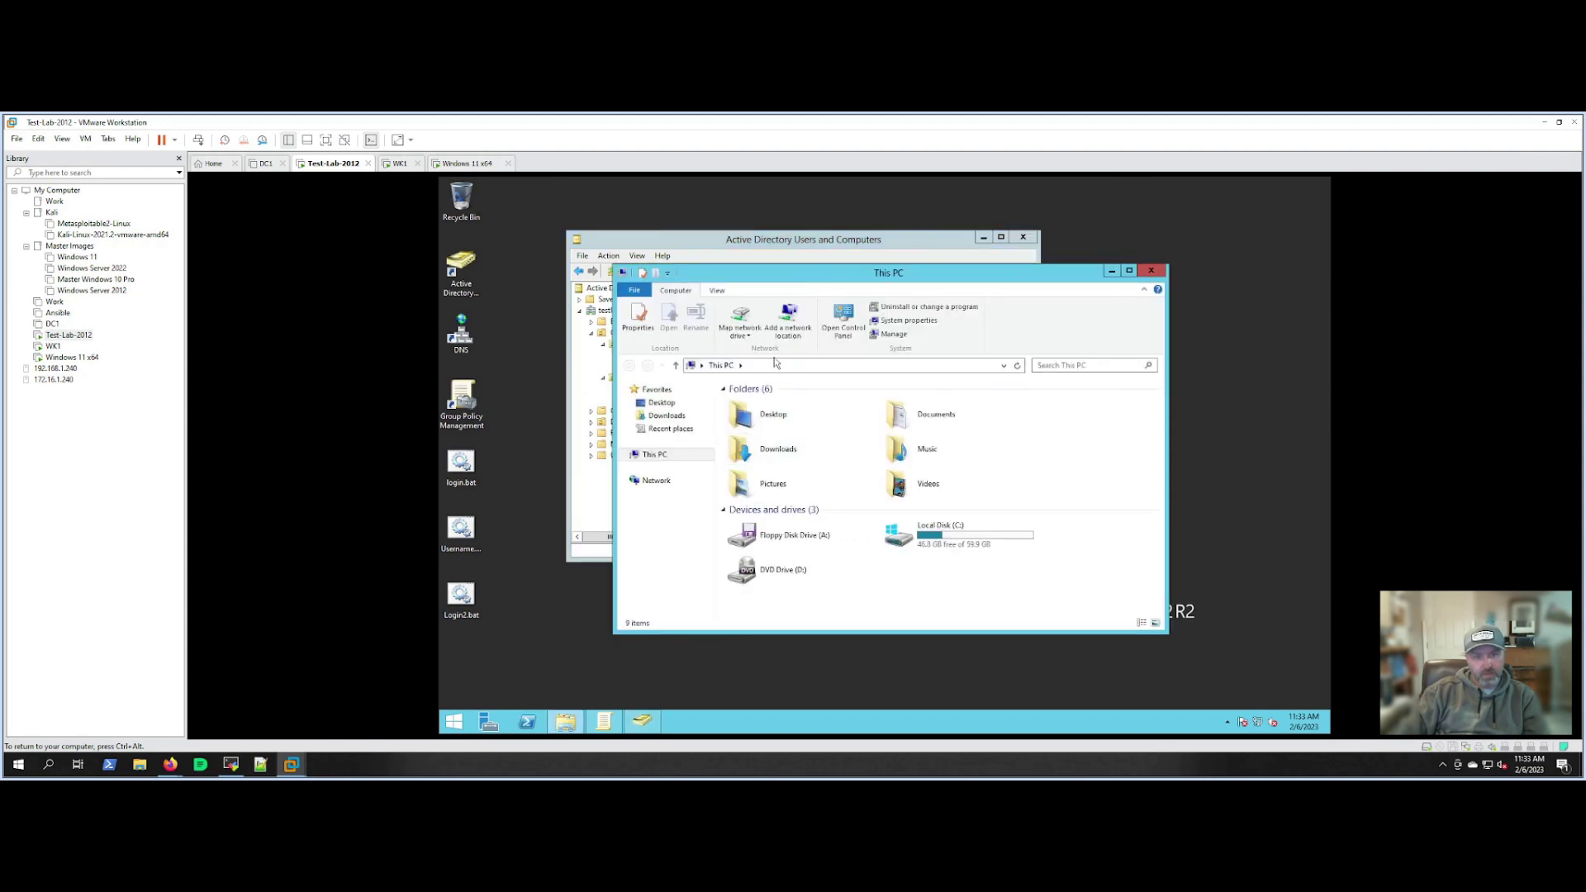
Navigate Explorer to \\server\sysvol\testlab.local\scripts.
{"action": "left_click", "coordinate": [775, 364]}
{"action": "type", "text": "\\\\s"}
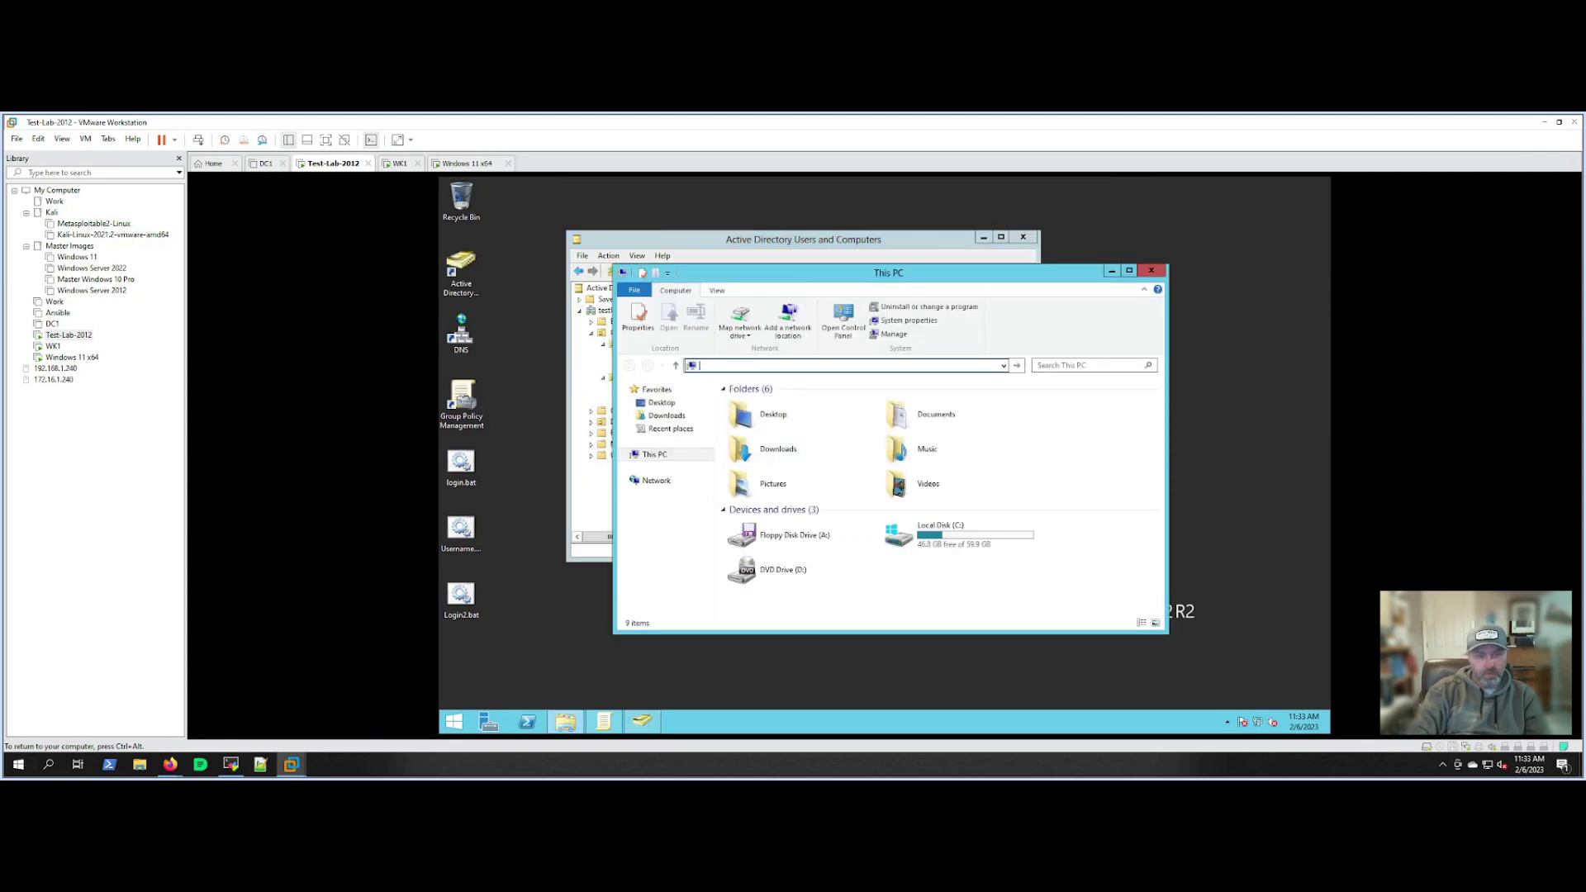
{"action": "type", "text": "erver\\"}
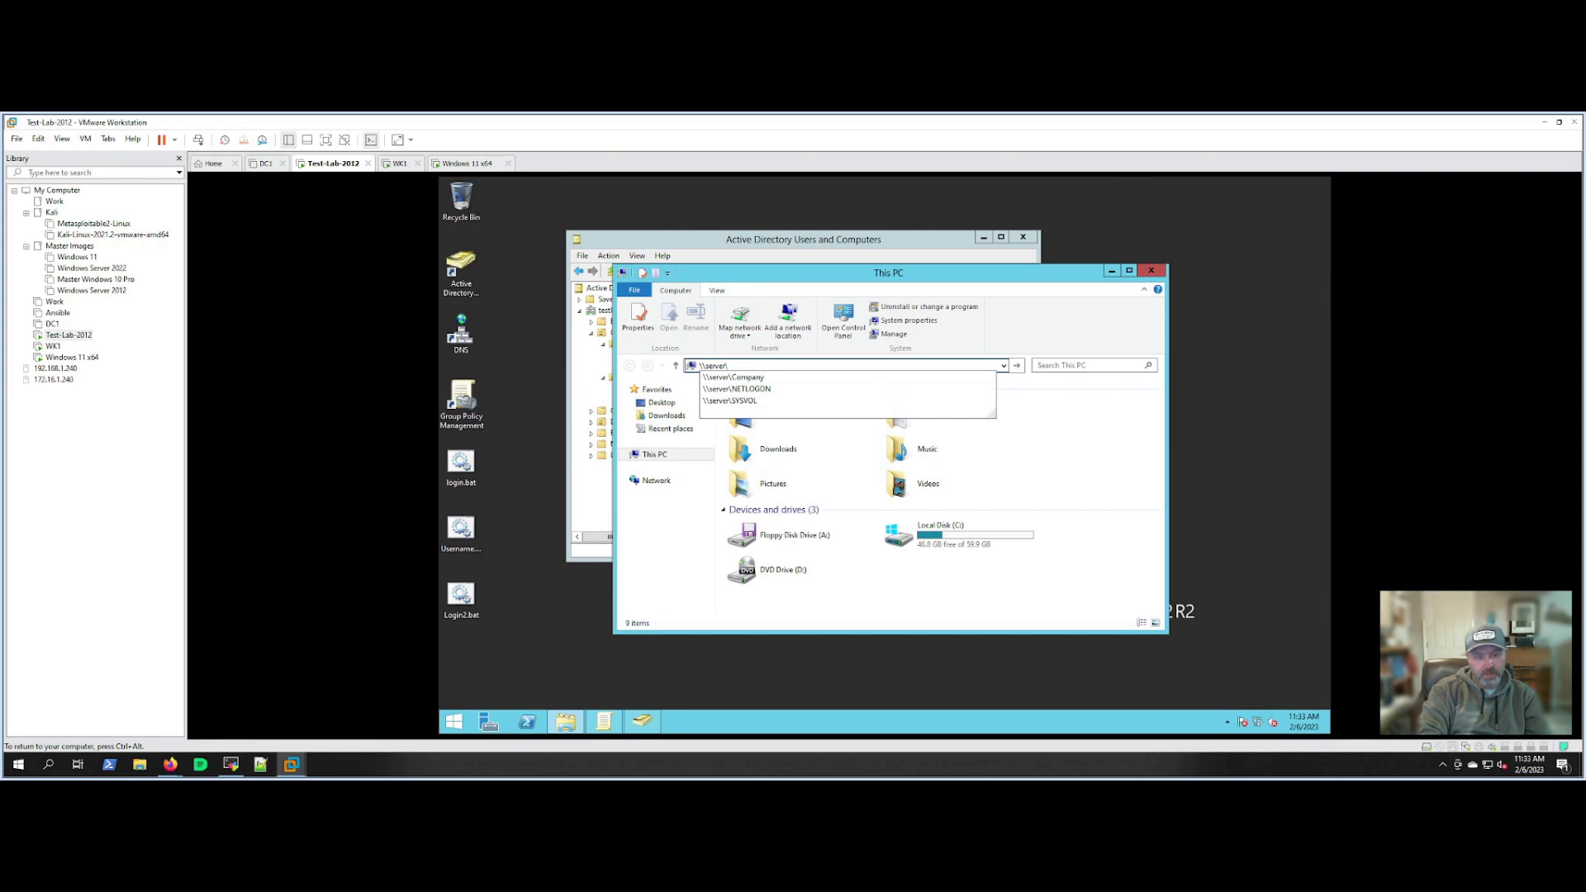
{"action": "type", "text": "sysvol"}
{"action": "key", "text": "Return"}
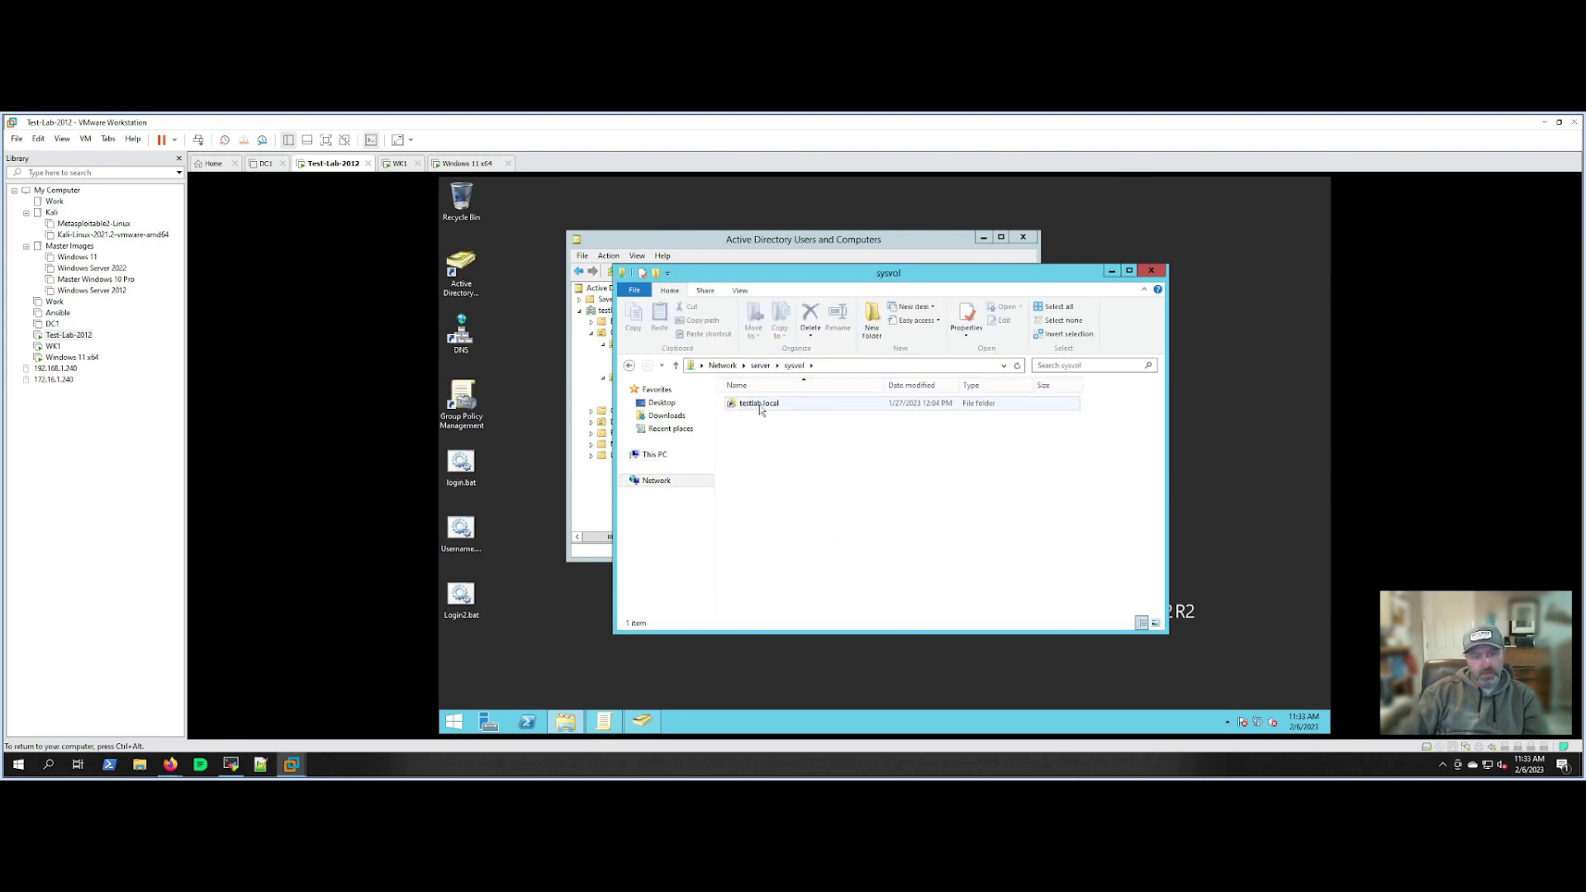
{"action": "double_click", "coordinate": [760, 405]}
{"action": "double_click", "coordinate": [752, 418]}
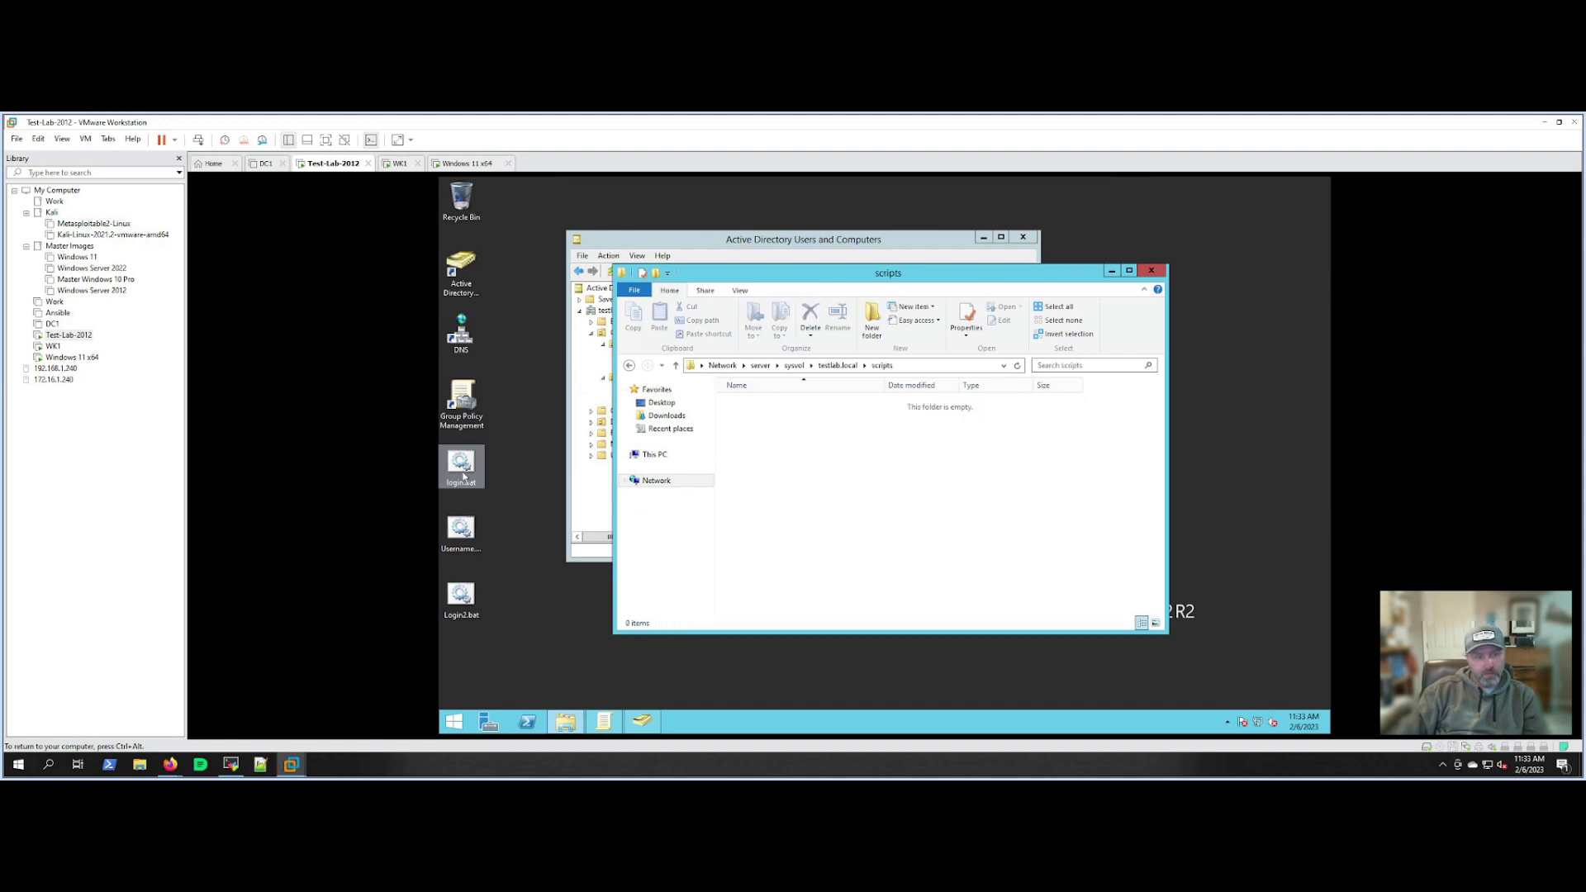
Copy login.bat from the desktop into the scripts folder and open it in Notepad.
{"action": "left_click_drag", "start_coordinate": [464, 477], "coordinate": [754, 493]}
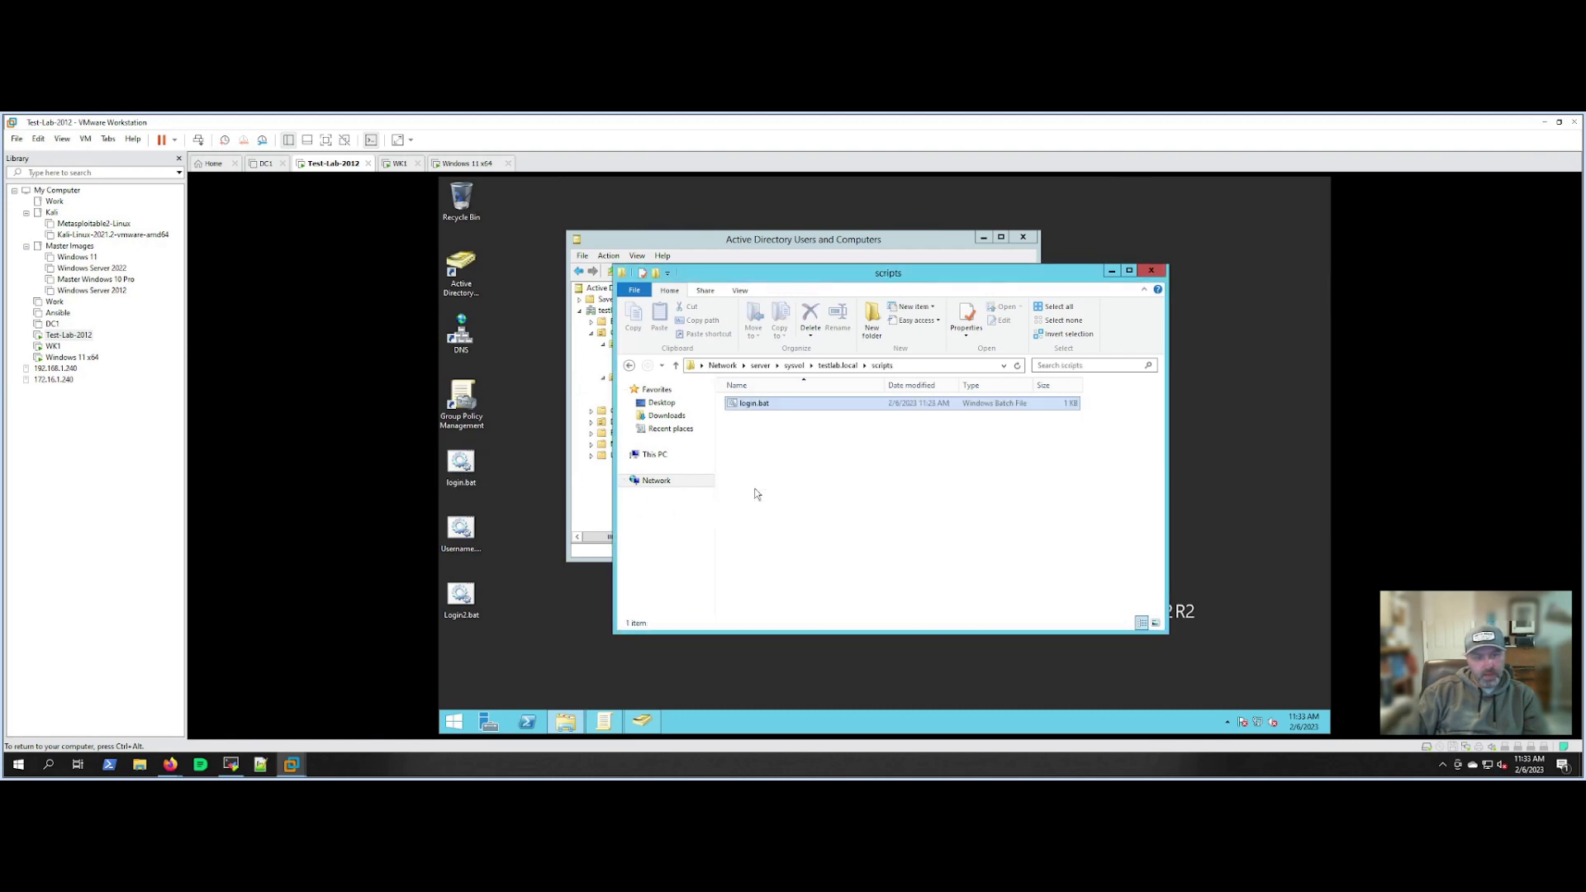
{"action": "left_click", "coordinate": [752, 487]}
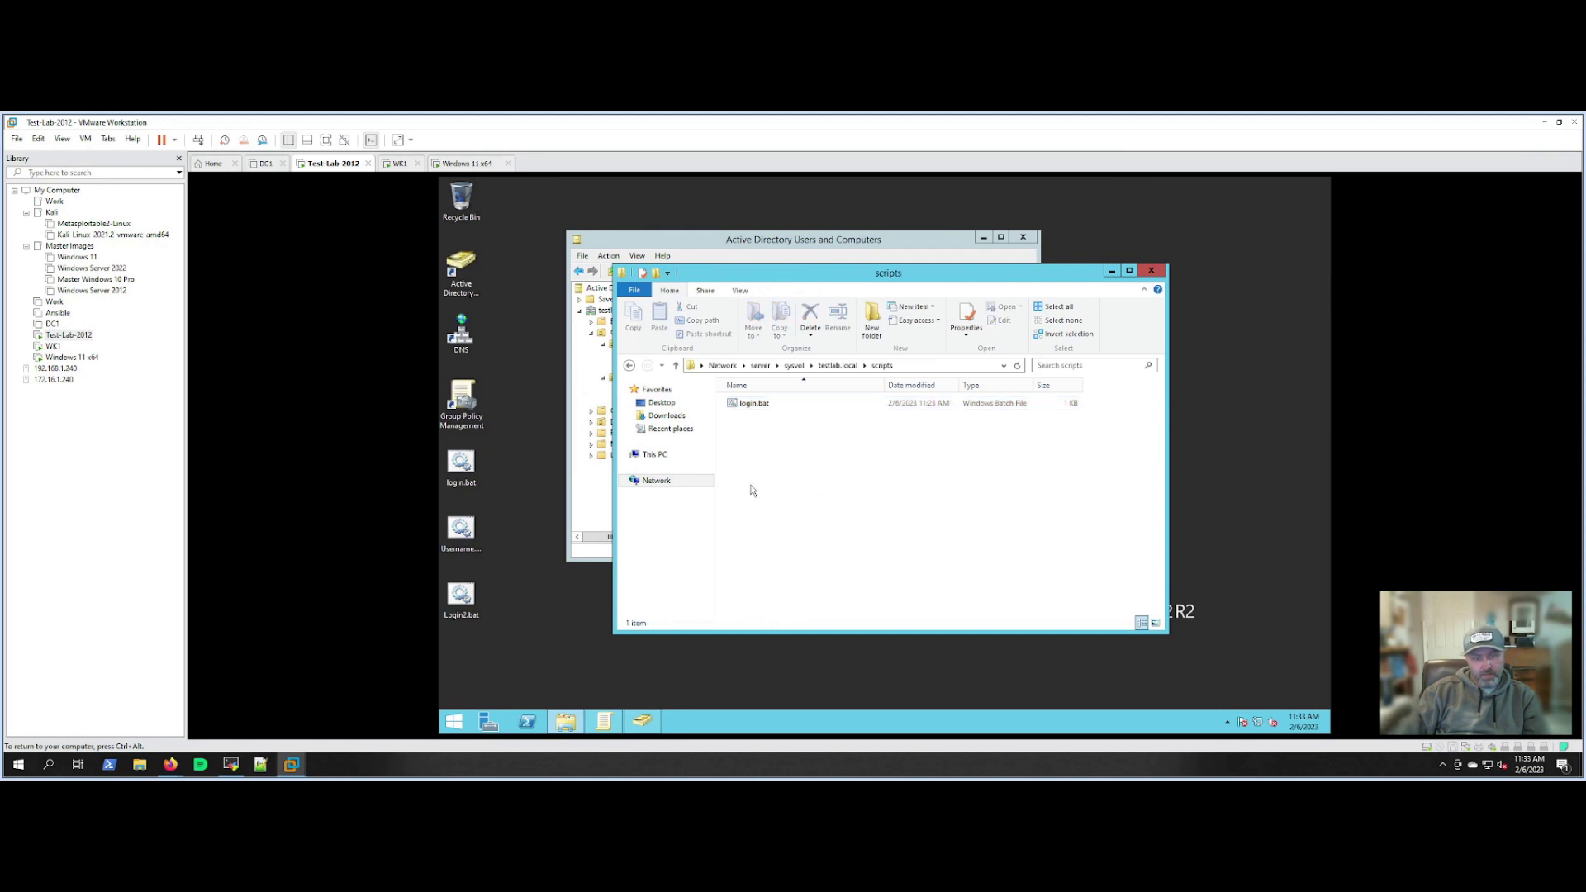
{"action": "right_click", "coordinate": [752, 403]}
{"action": "left_click", "coordinate": [769, 424]}
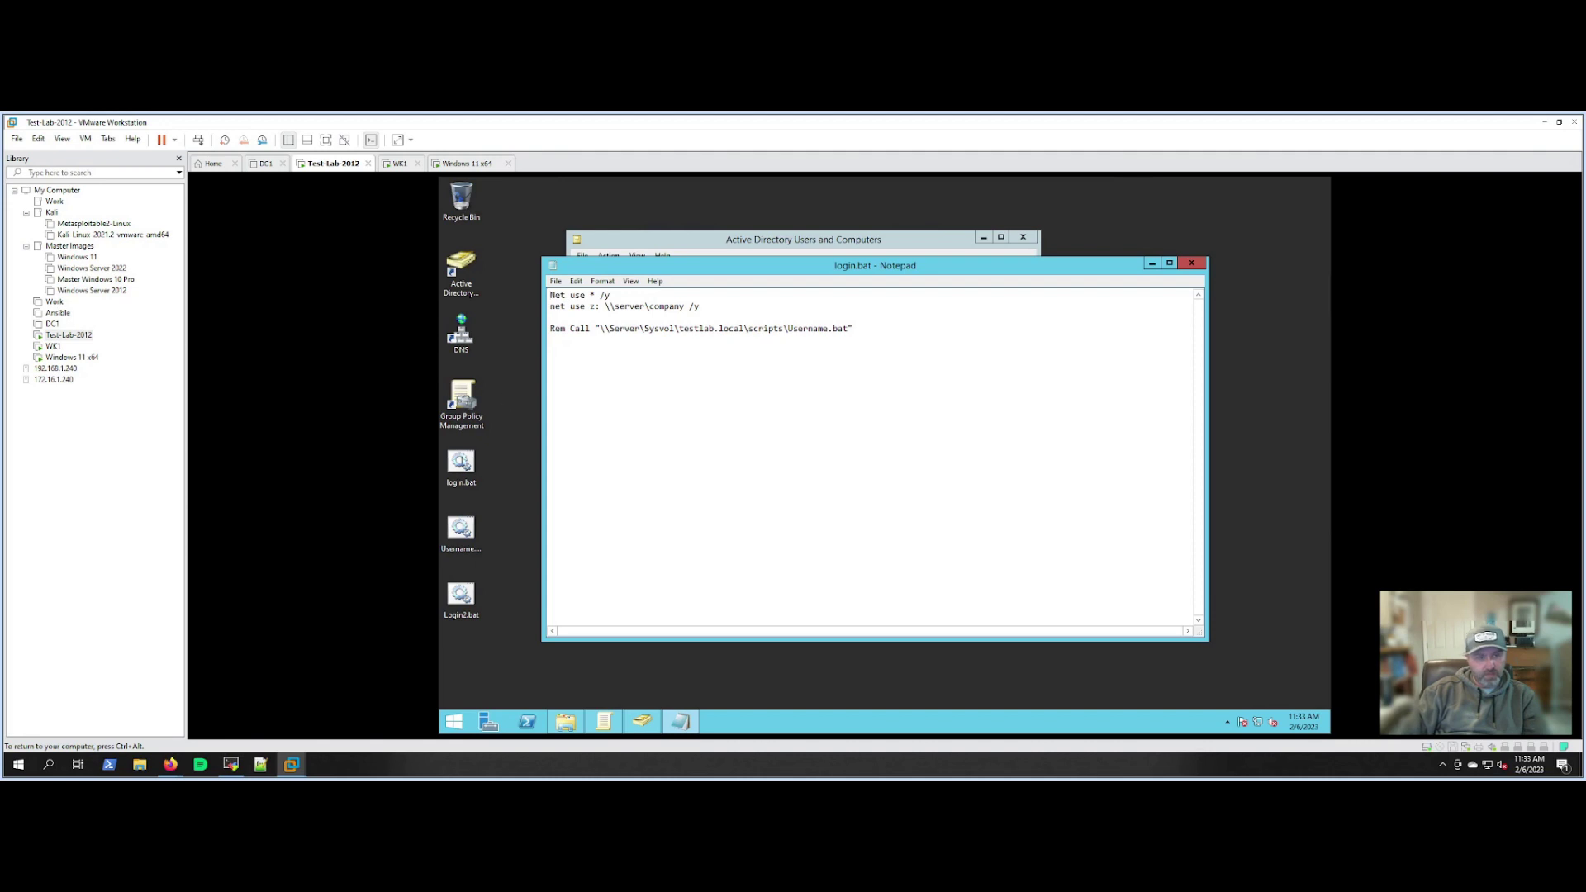
Insert /delete on line 1 so it reads Net use * /delete /y, save, and close Notepad.
{"action": "key", "text": "ctrl+alt"}
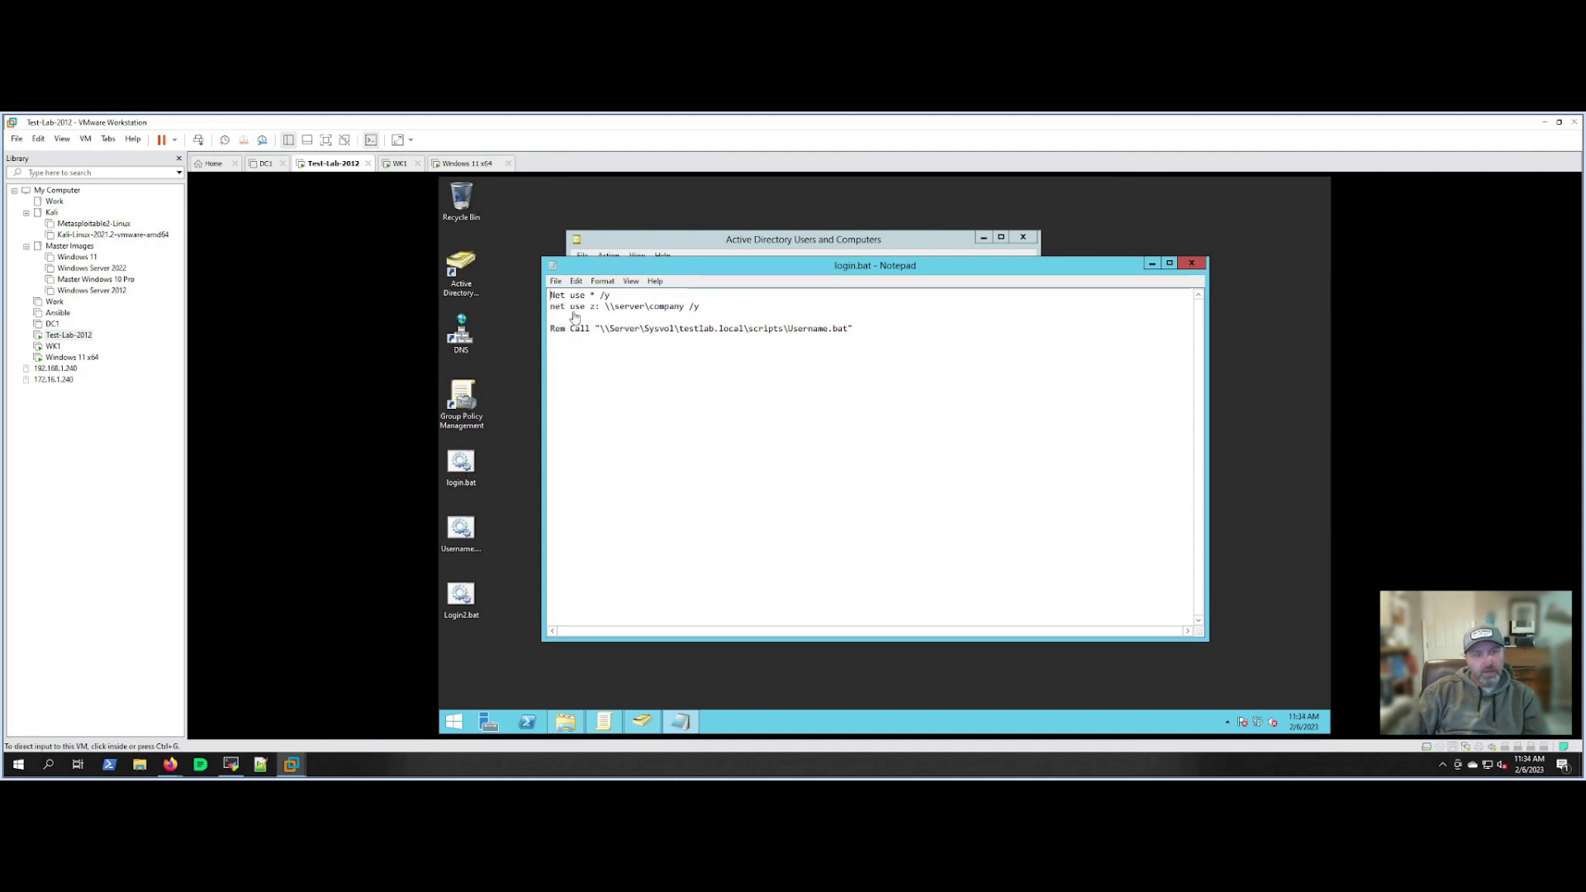
{"action": "left_click", "coordinate": [552, 295]}
{"action": "left_click_drag", "start_coordinate": [552, 295], "coordinate": [595, 296]}
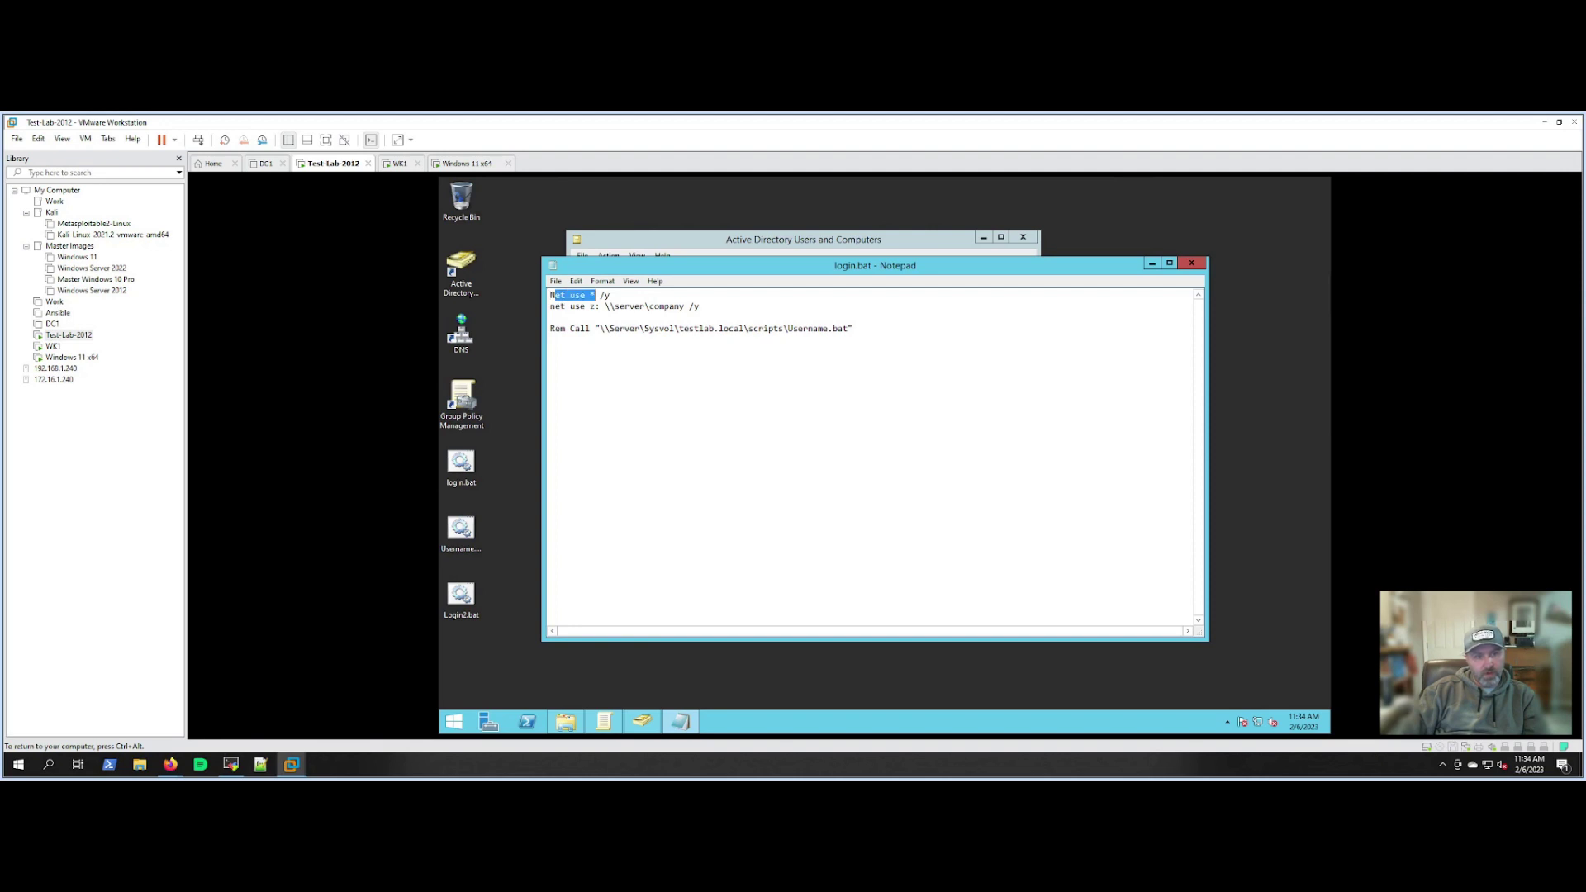
{"action": "left_click", "coordinate": [600, 295]}
{"action": "type", "text": "/"}
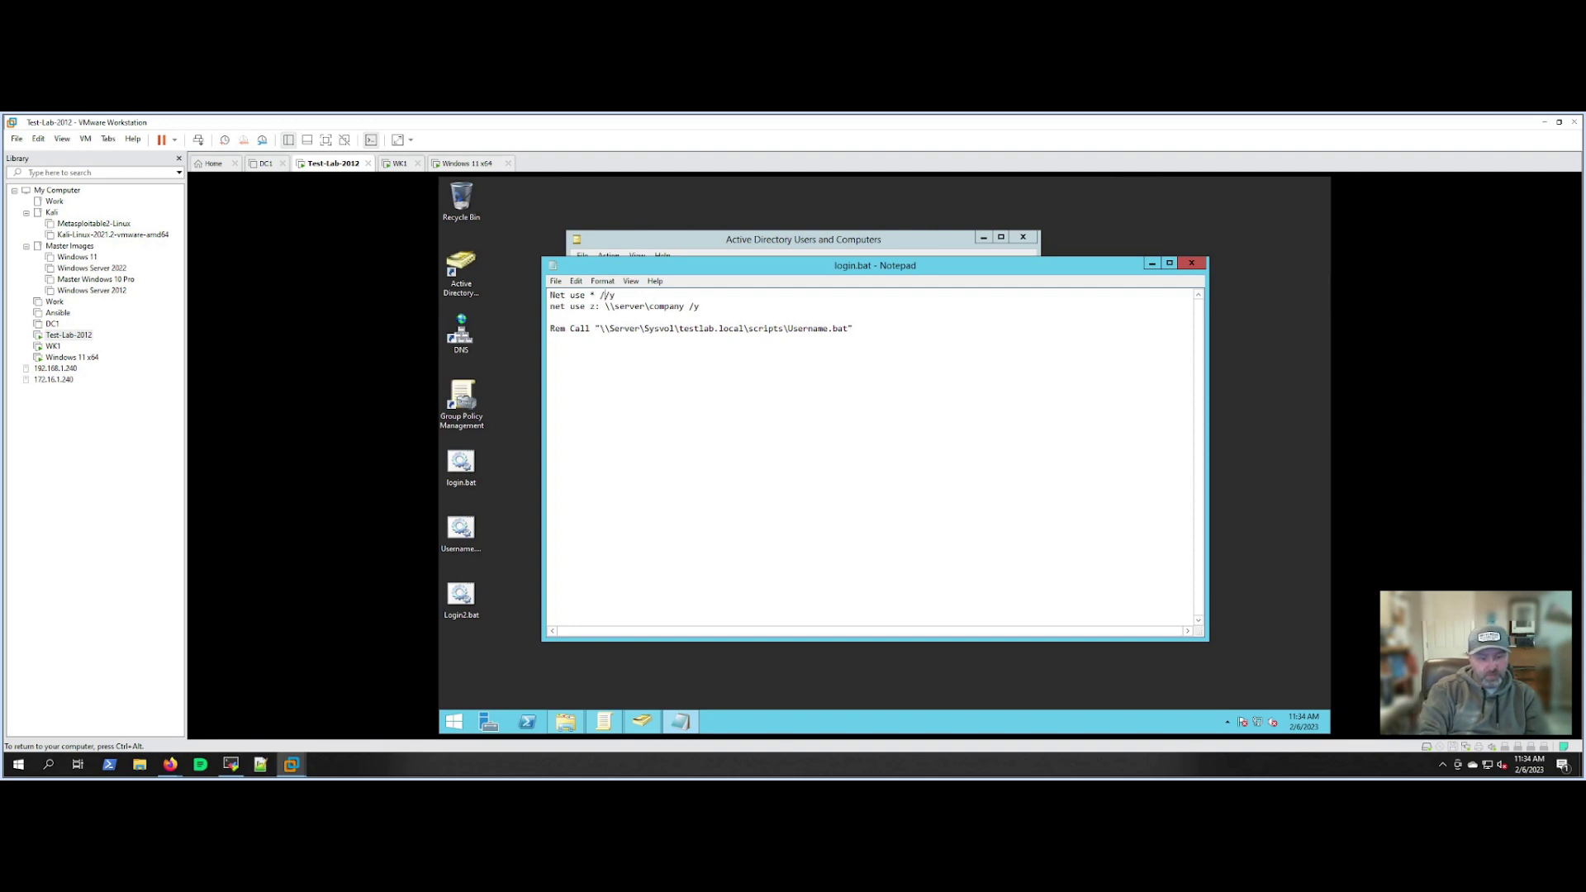
{"action": "type", "text": "delete"}
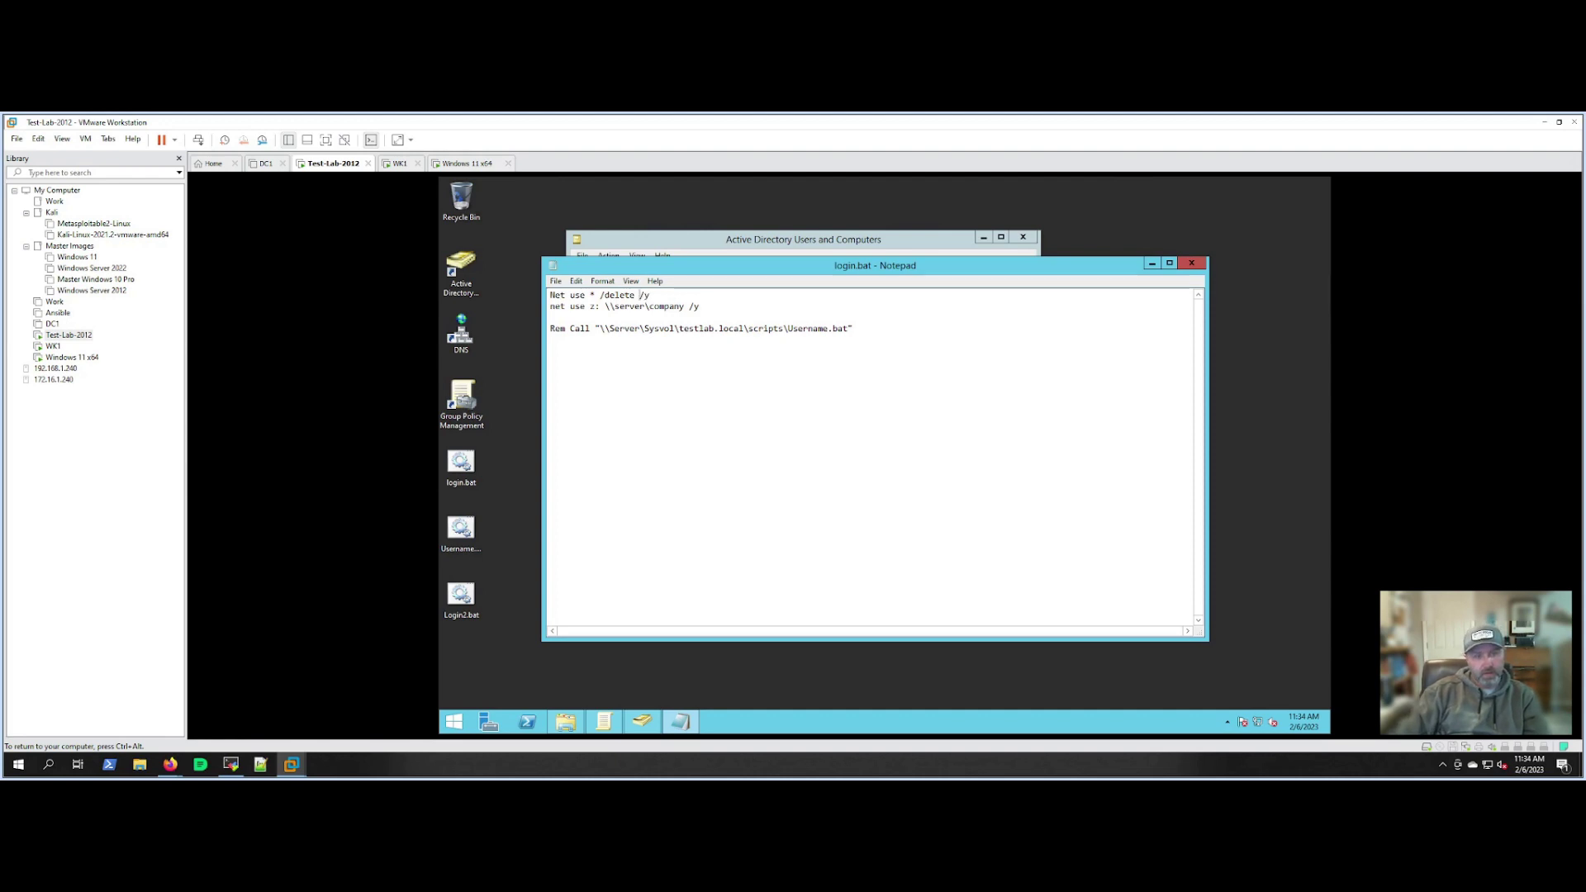
{"action": "left_click", "coordinate": [555, 282]}
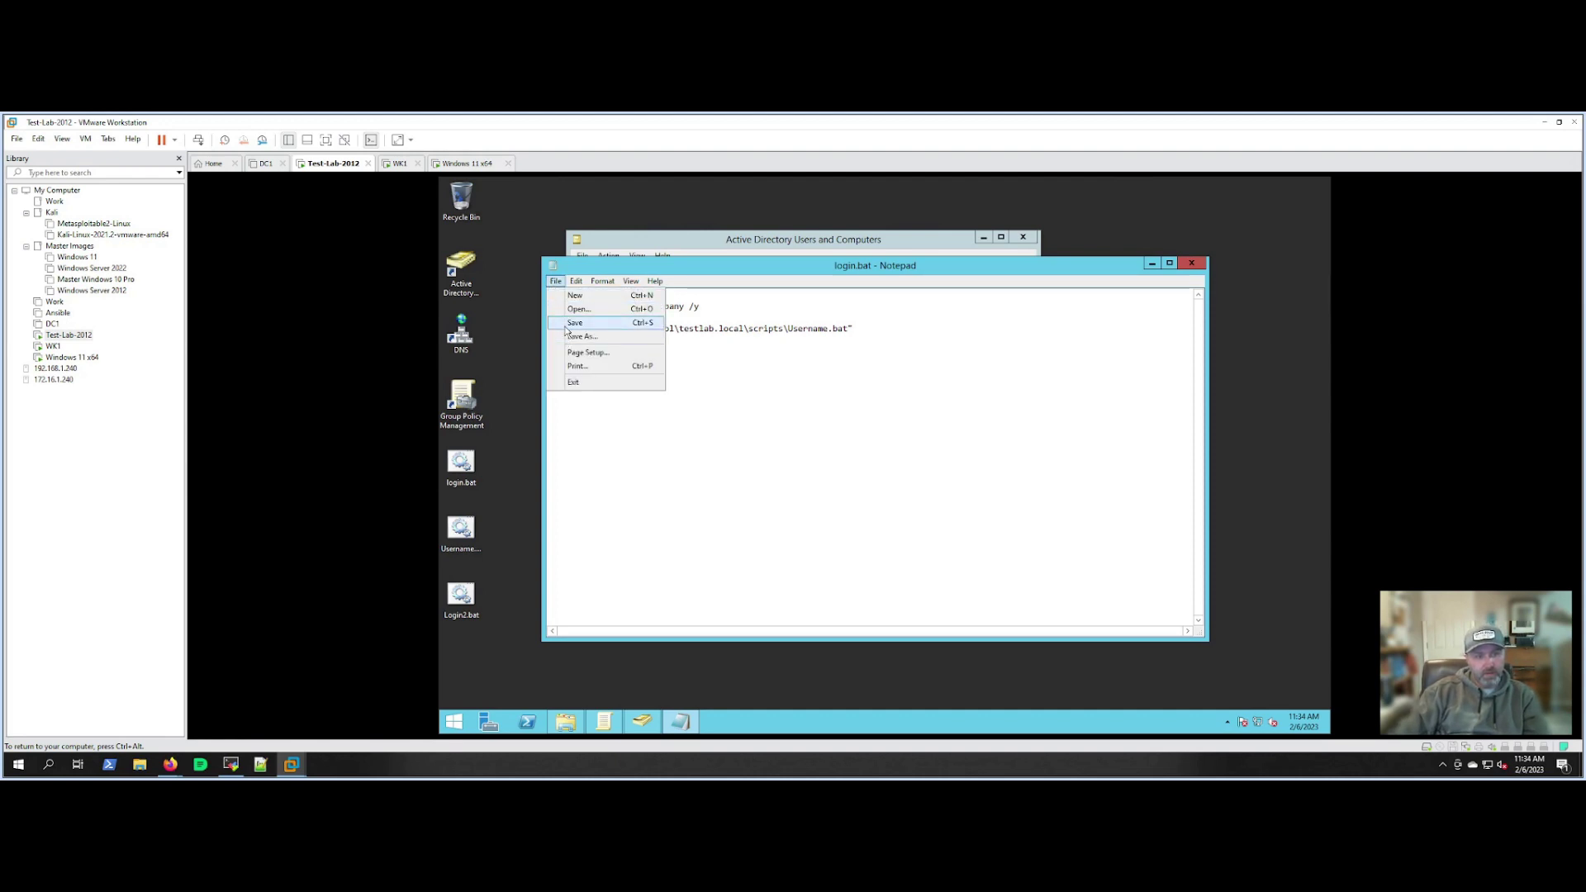
{"action": "left_click", "coordinate": [567, 322]}
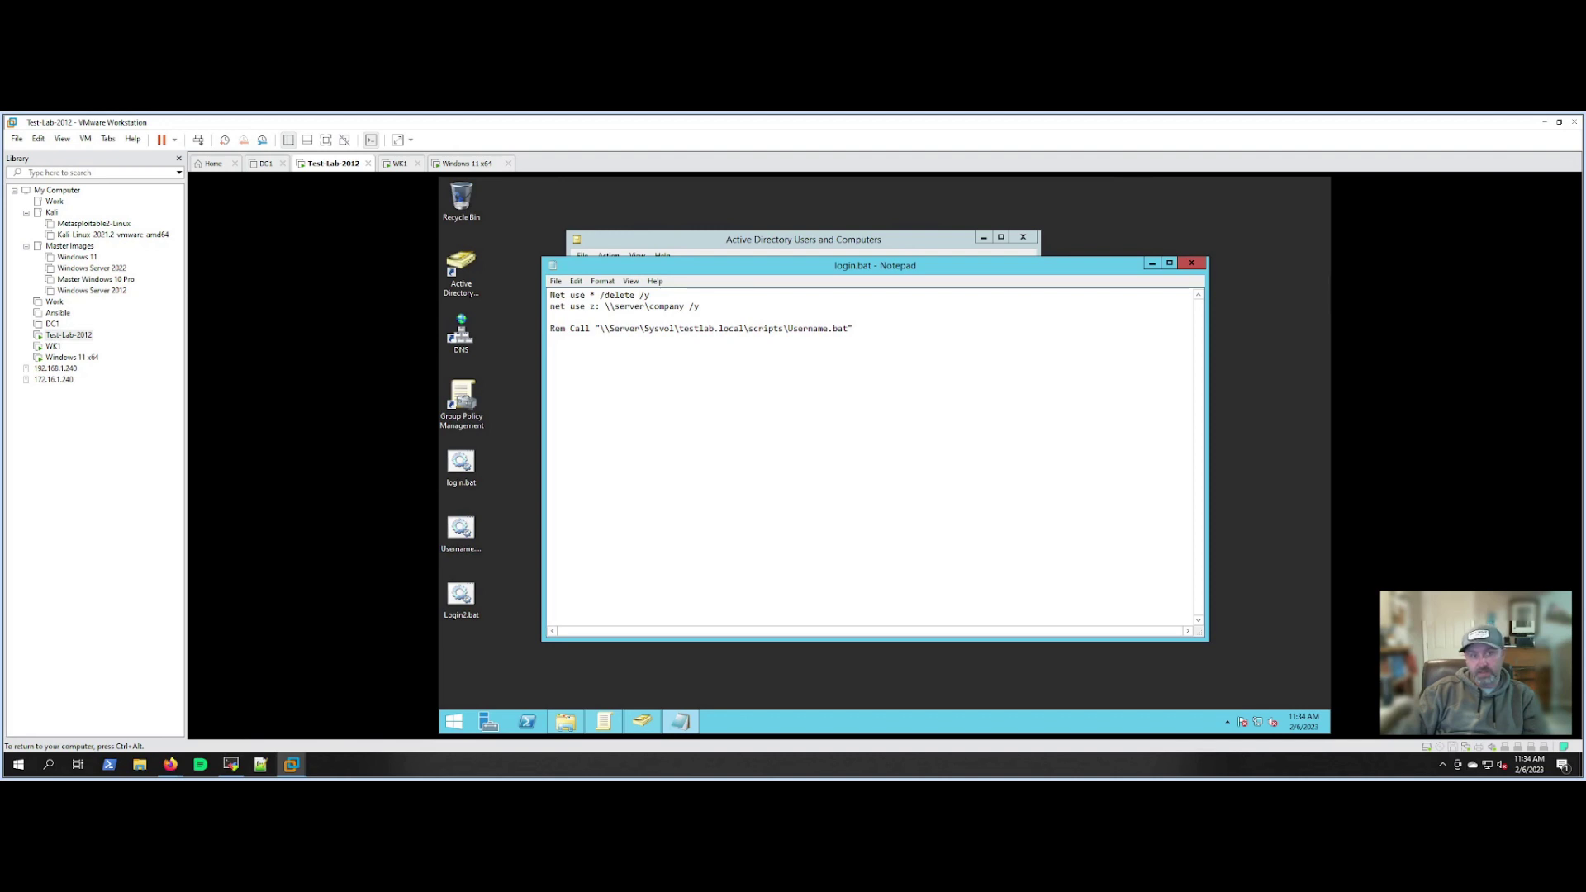
{"action": "left_click_drag", "start_coordinate": [640, 295], "coordinate": [651, 295]}
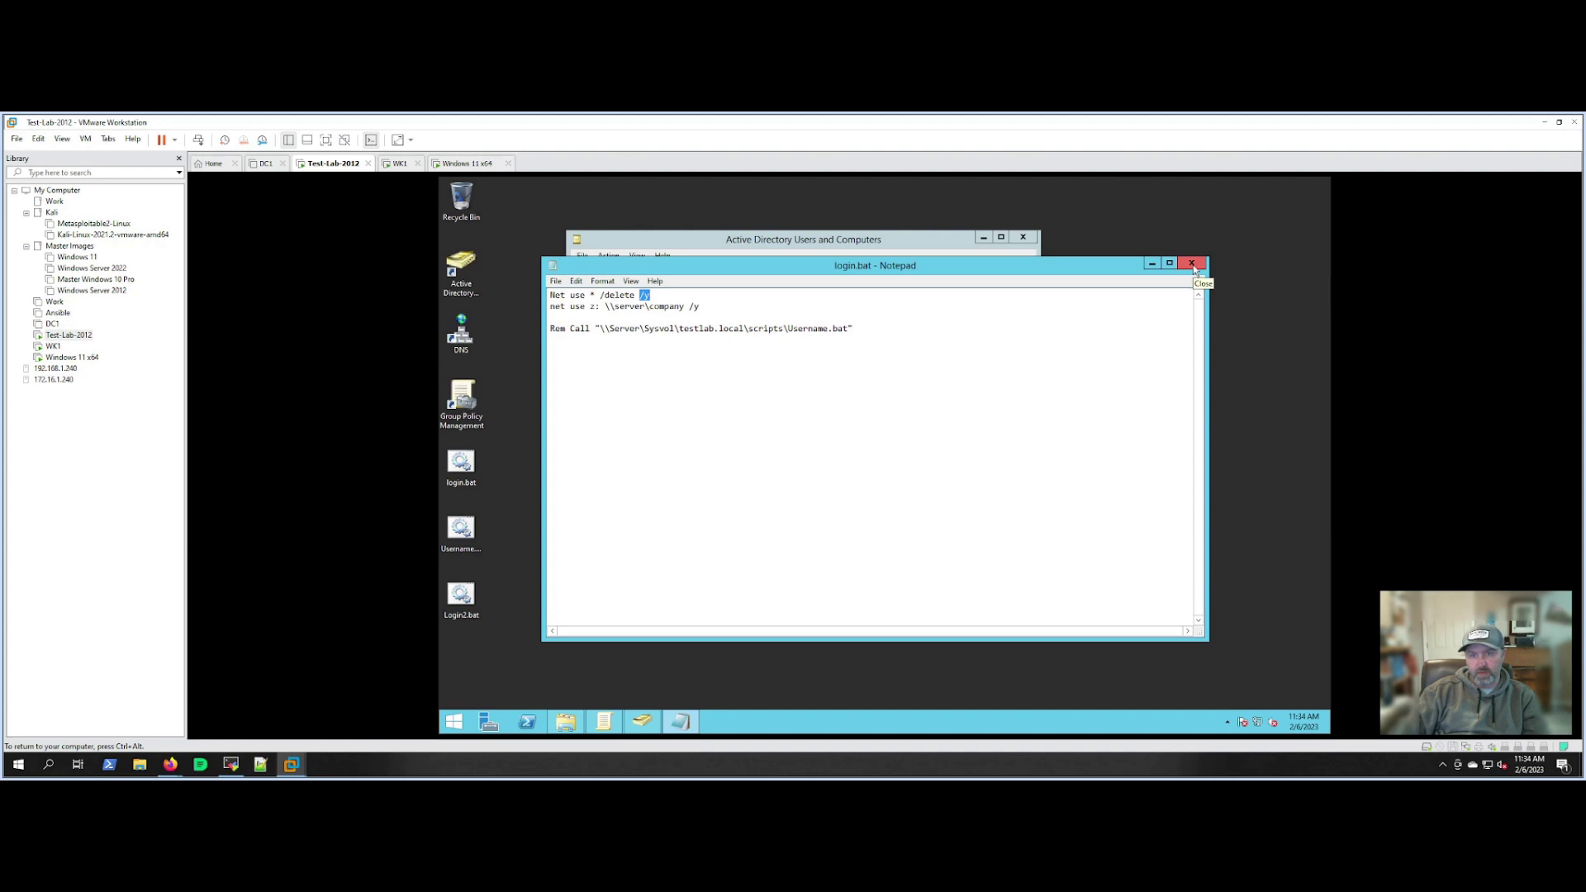
{"action": "left_click", "coordinate": [1193, 264]}
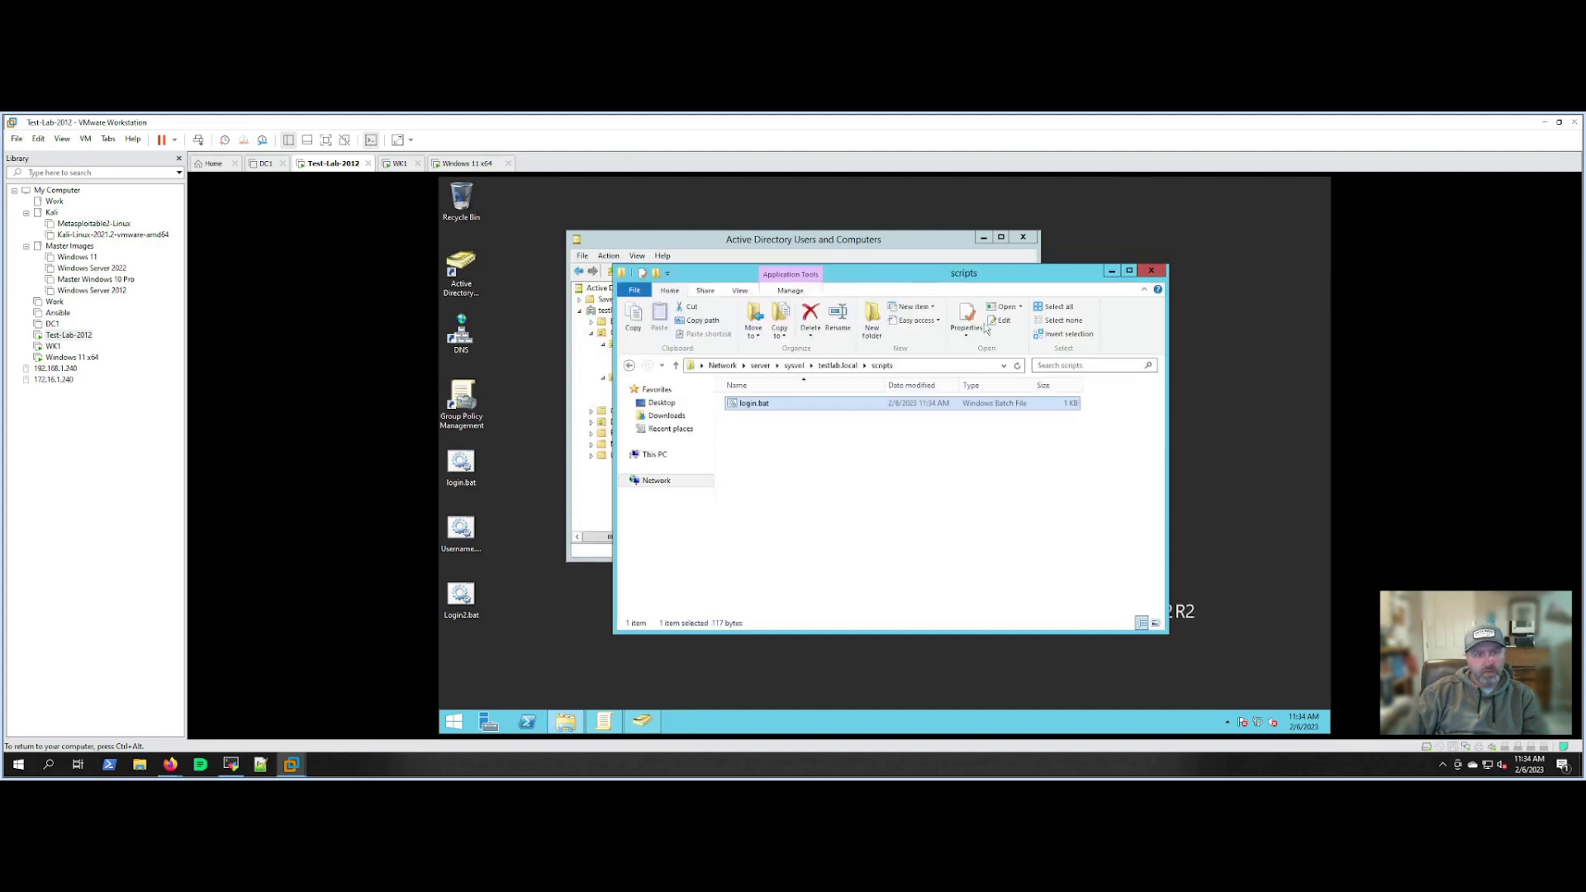
Reopen login.bat to verify the edit, then close Notepad and the scripts folder.
{"action": "right_click", "coordinate": [756, 411]}
{"action": "left_click", "coordinate": [781, 428]}
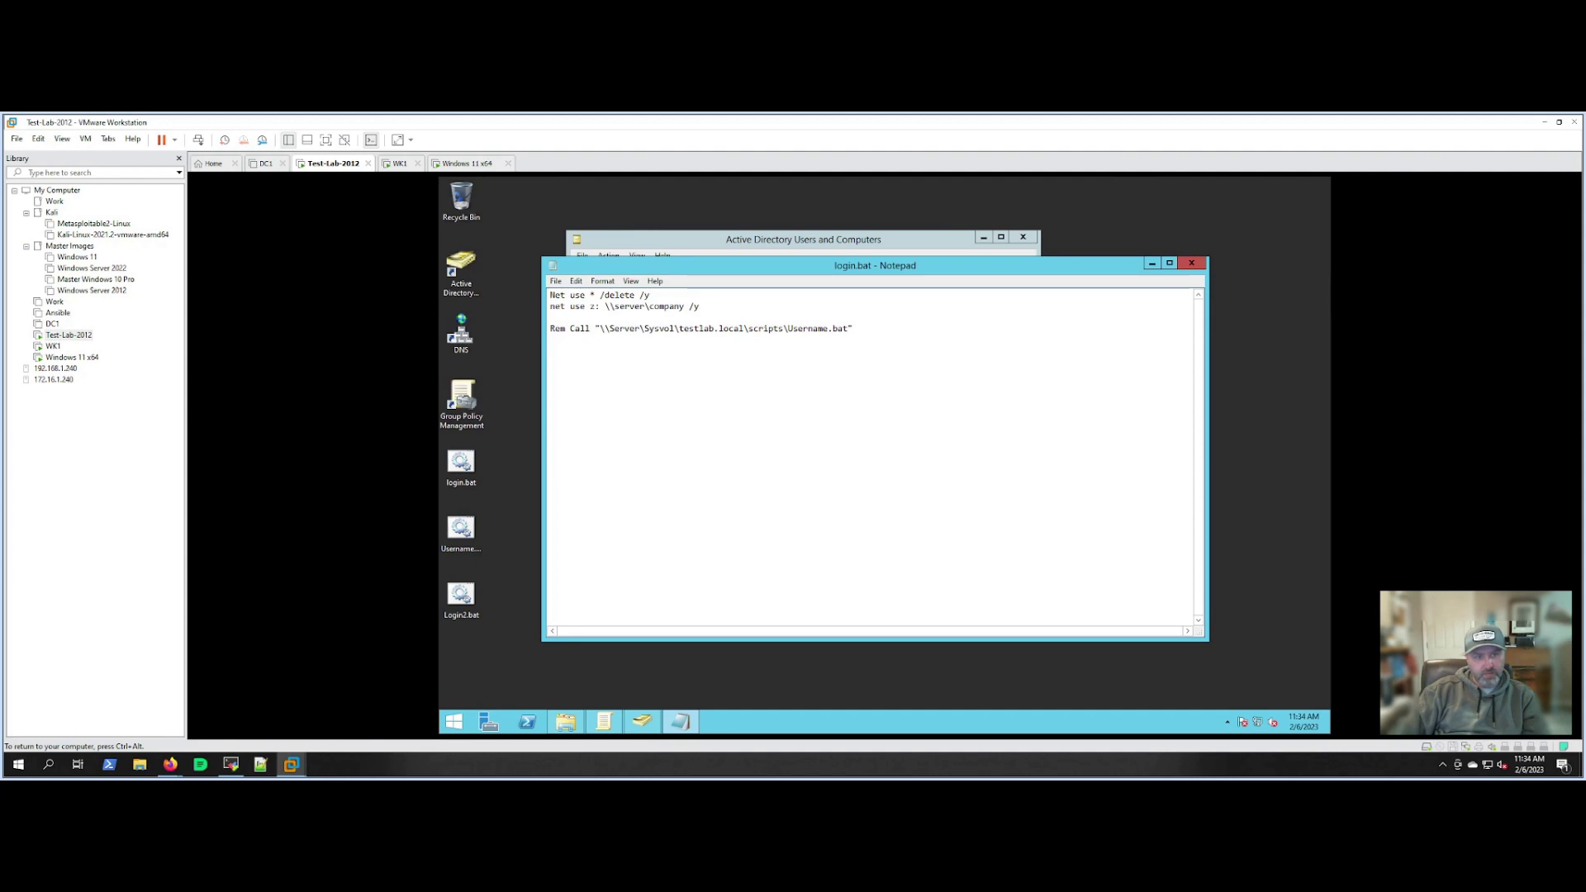
{"action": "left_click_drag", "start_coordinate": [570, 328], "coordinate": [850, 329]}
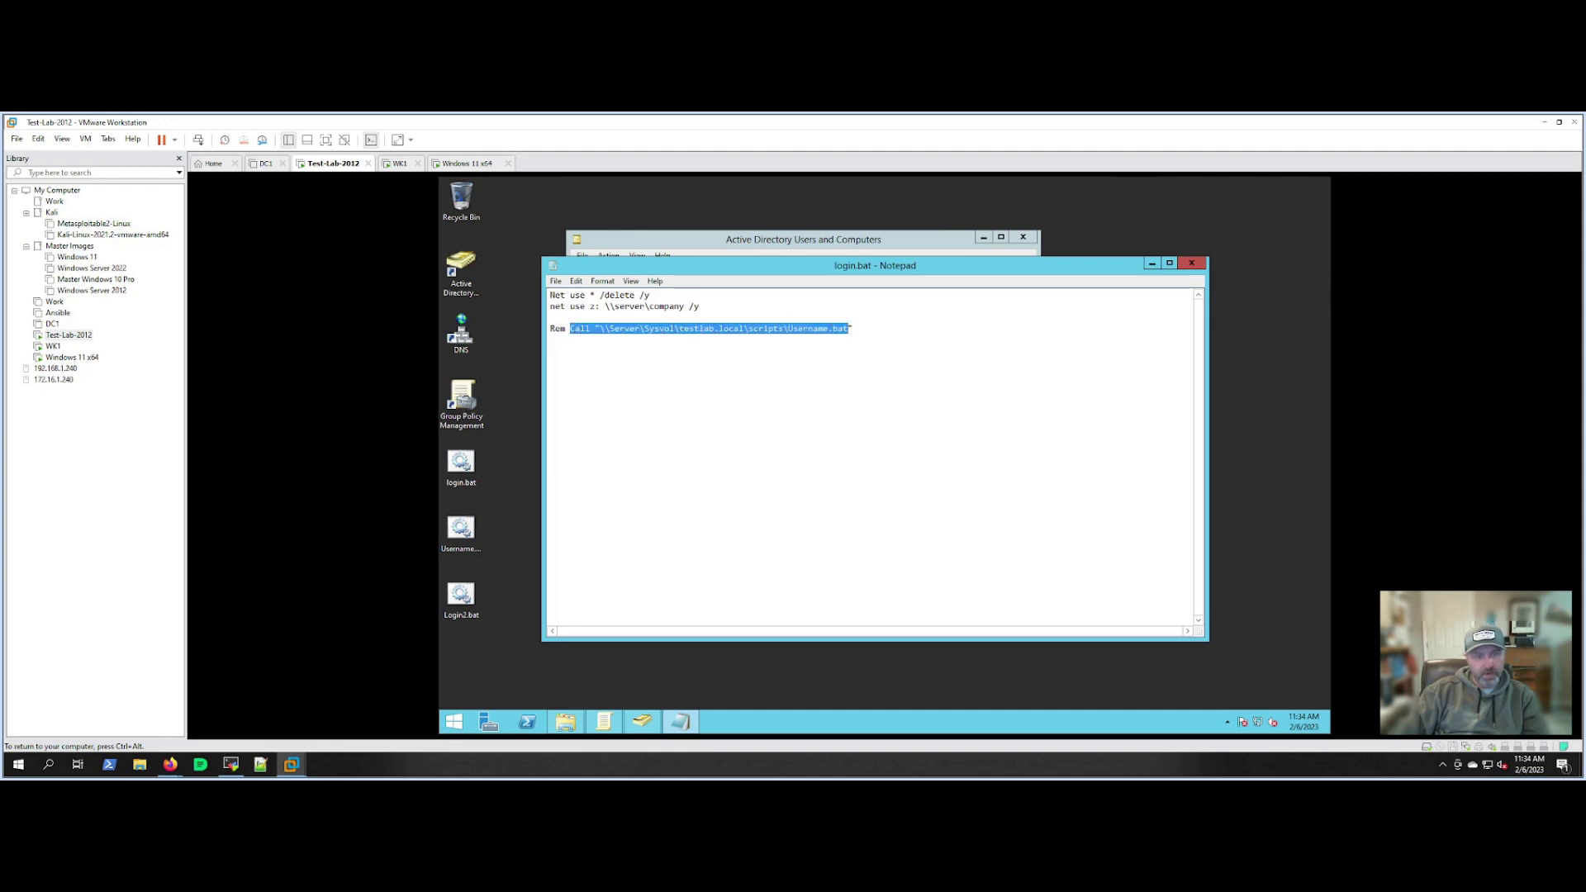
{"action": "left_click", "coordinate": [824, 328]}
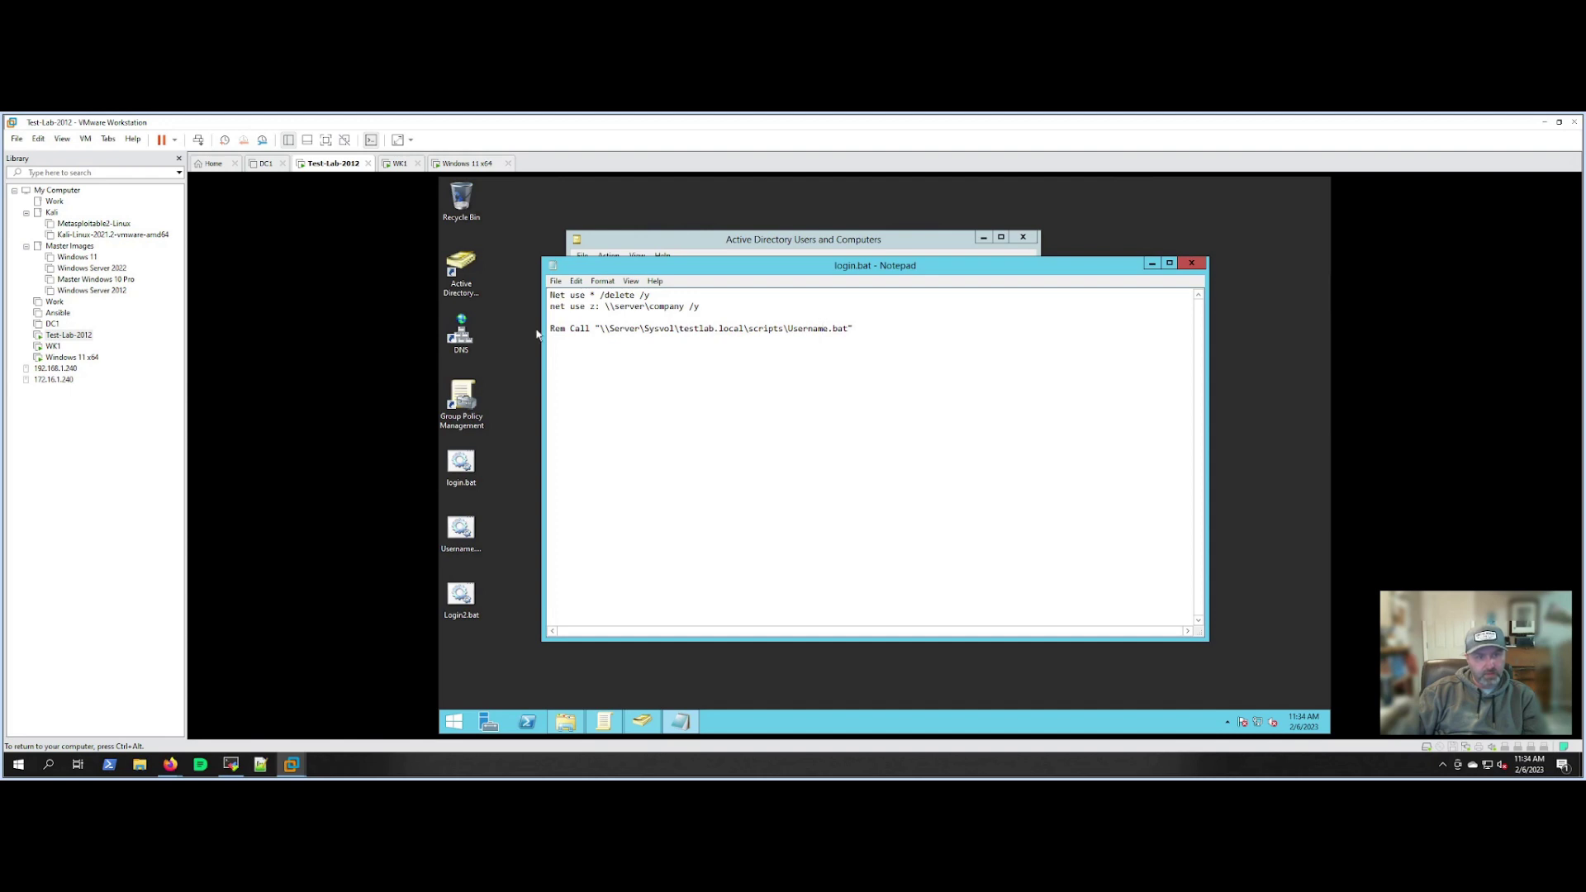
{"action": "left_click", "coordinate": [1194, 264]}
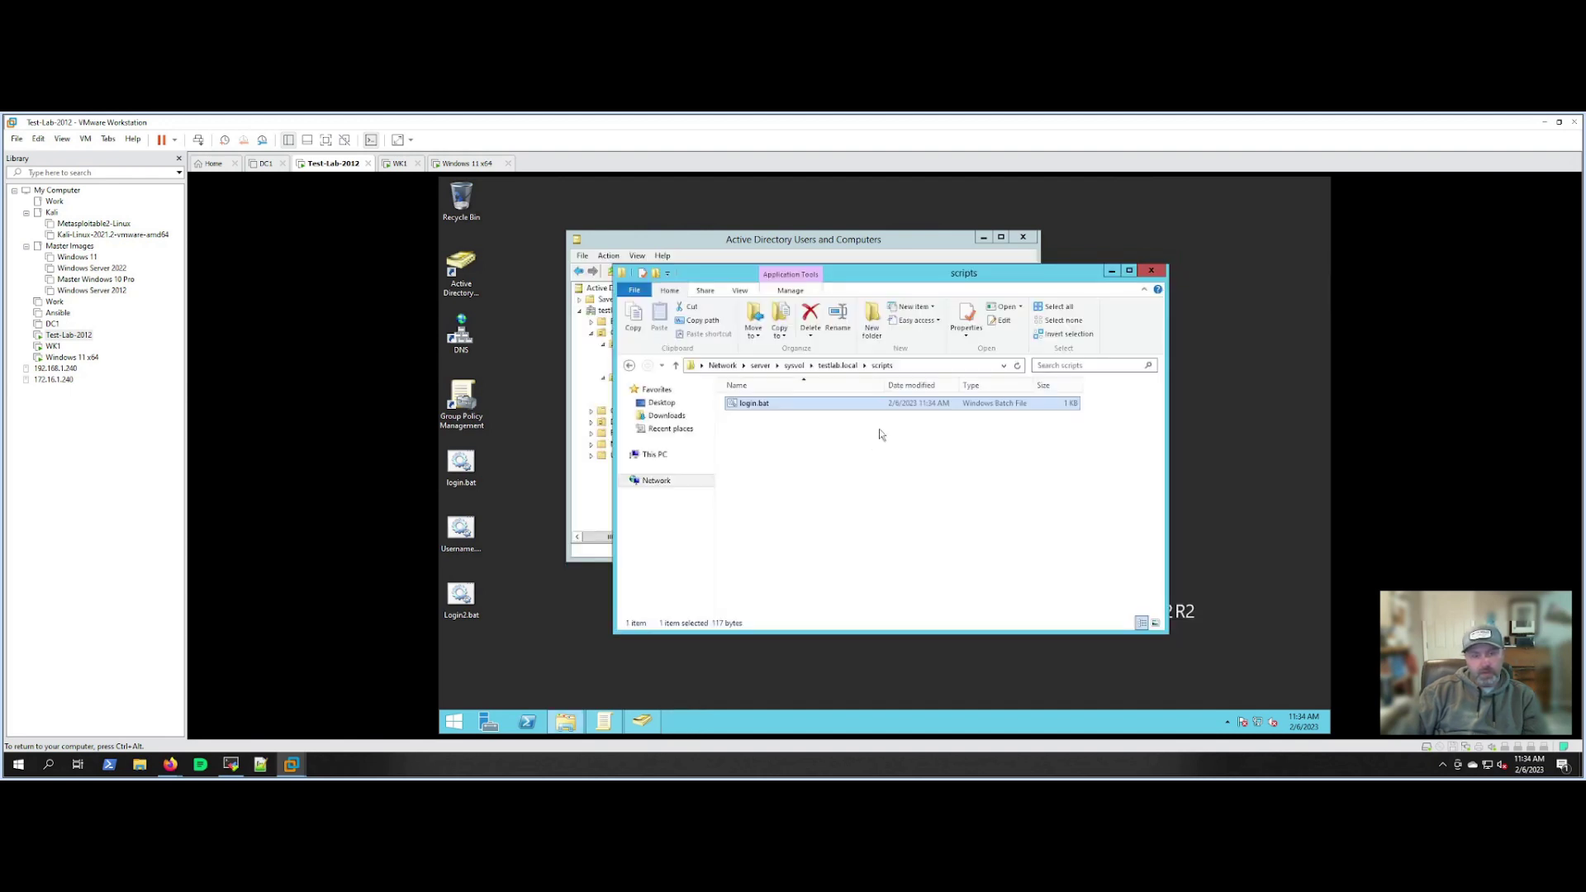
{"action": "left_click", "coordinate": [1152, 271]}
Confirm login.bat as the user's logon script in Properties, then switch to WK1.
{"action": "double_click", "coordinate": [762, 302]}
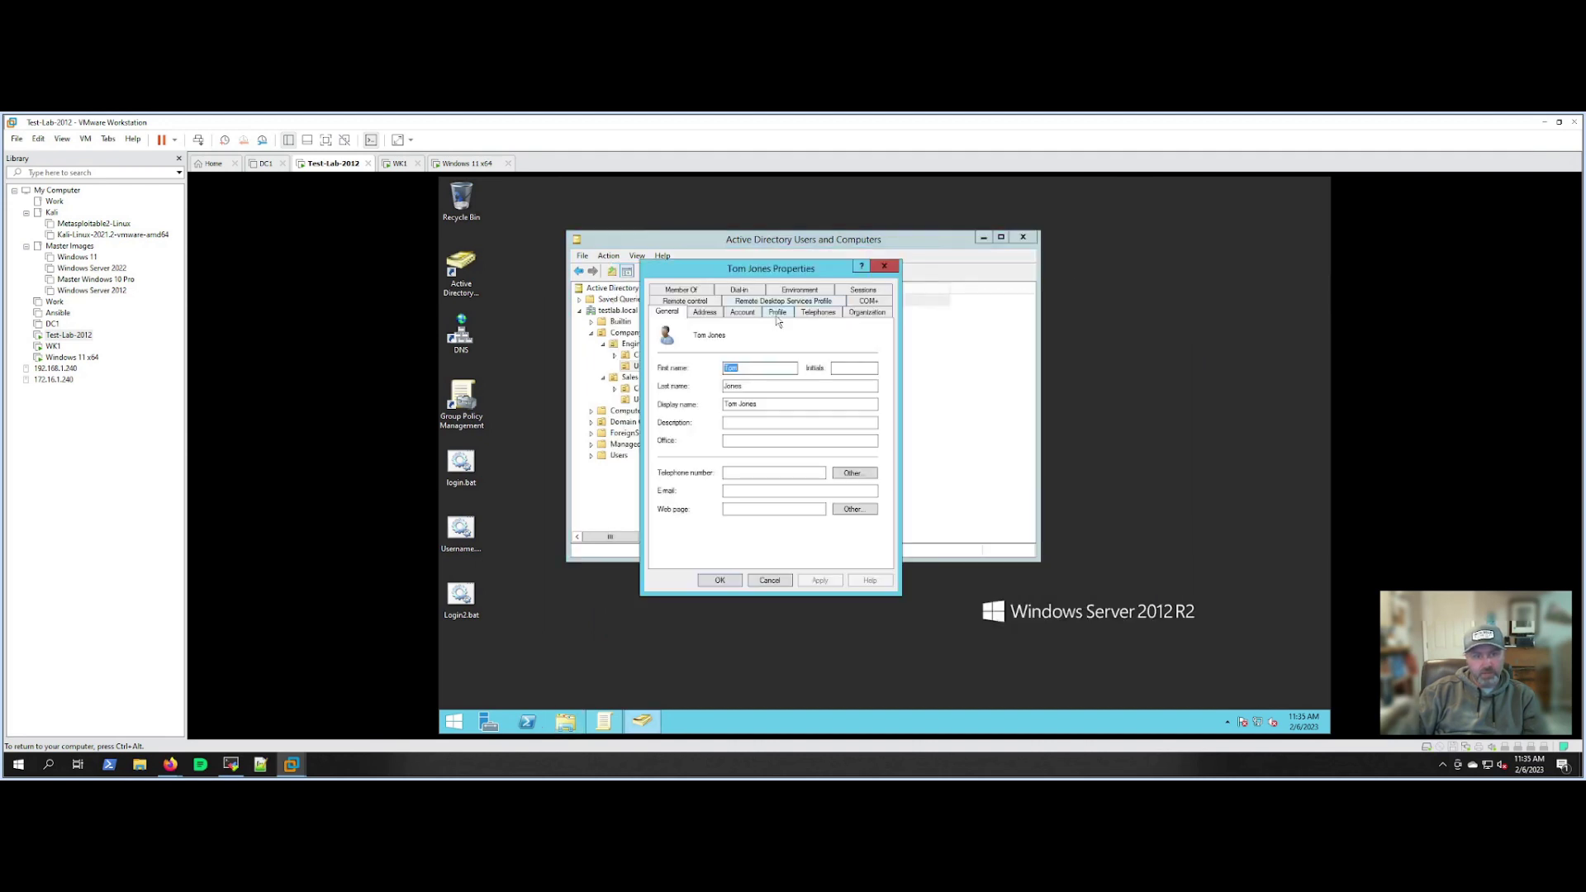
{"action": "left_click", "coordinate": [777, 312]}
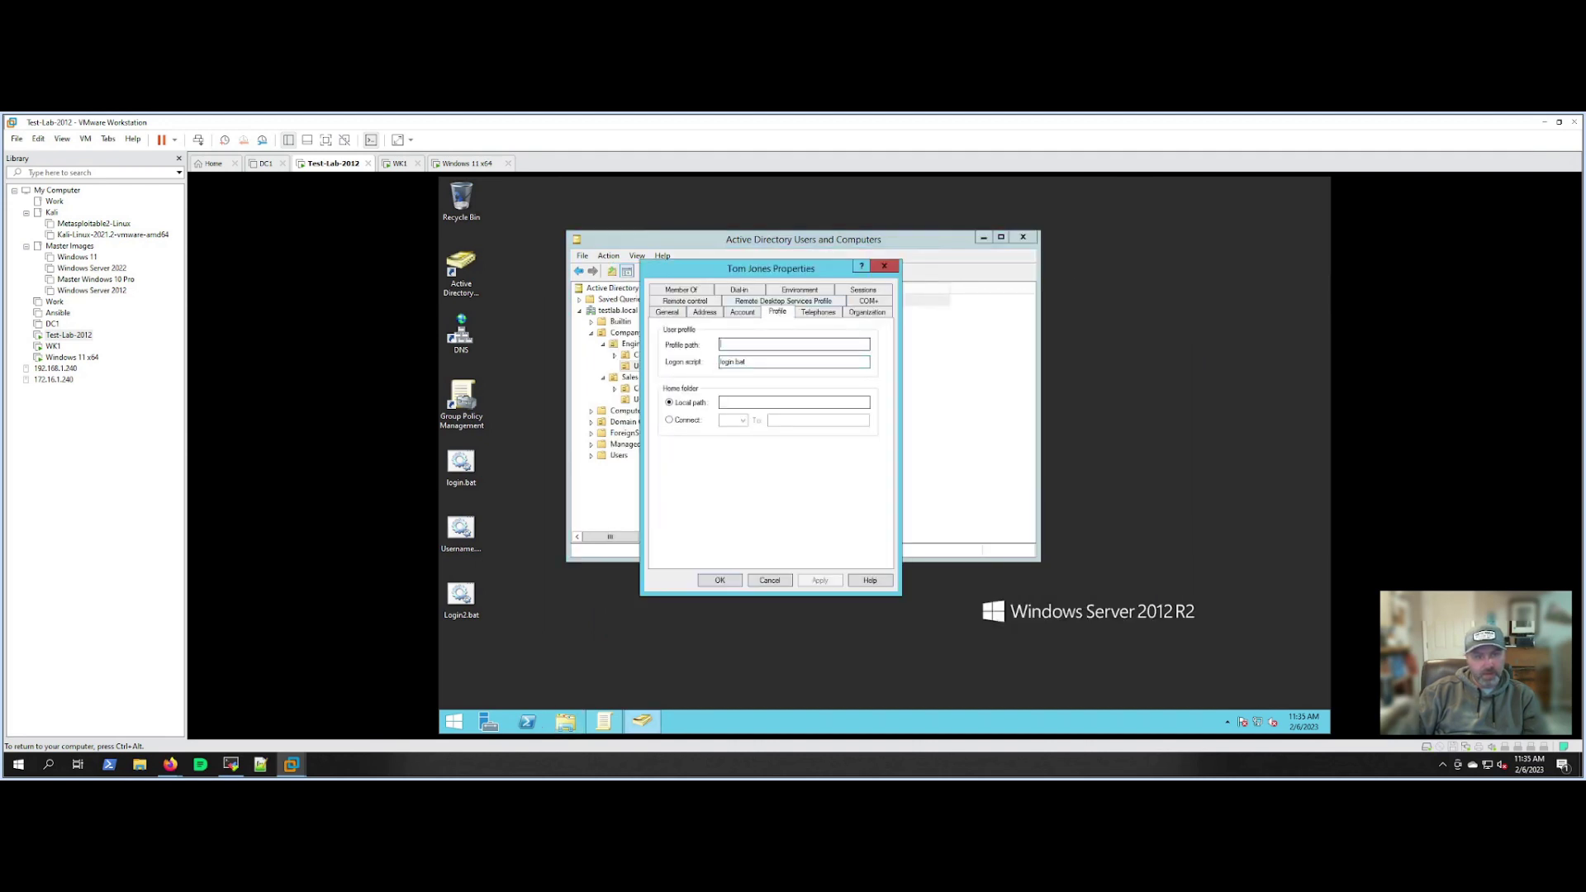
{"action": "left_click", "coordinate": [719, 581]}
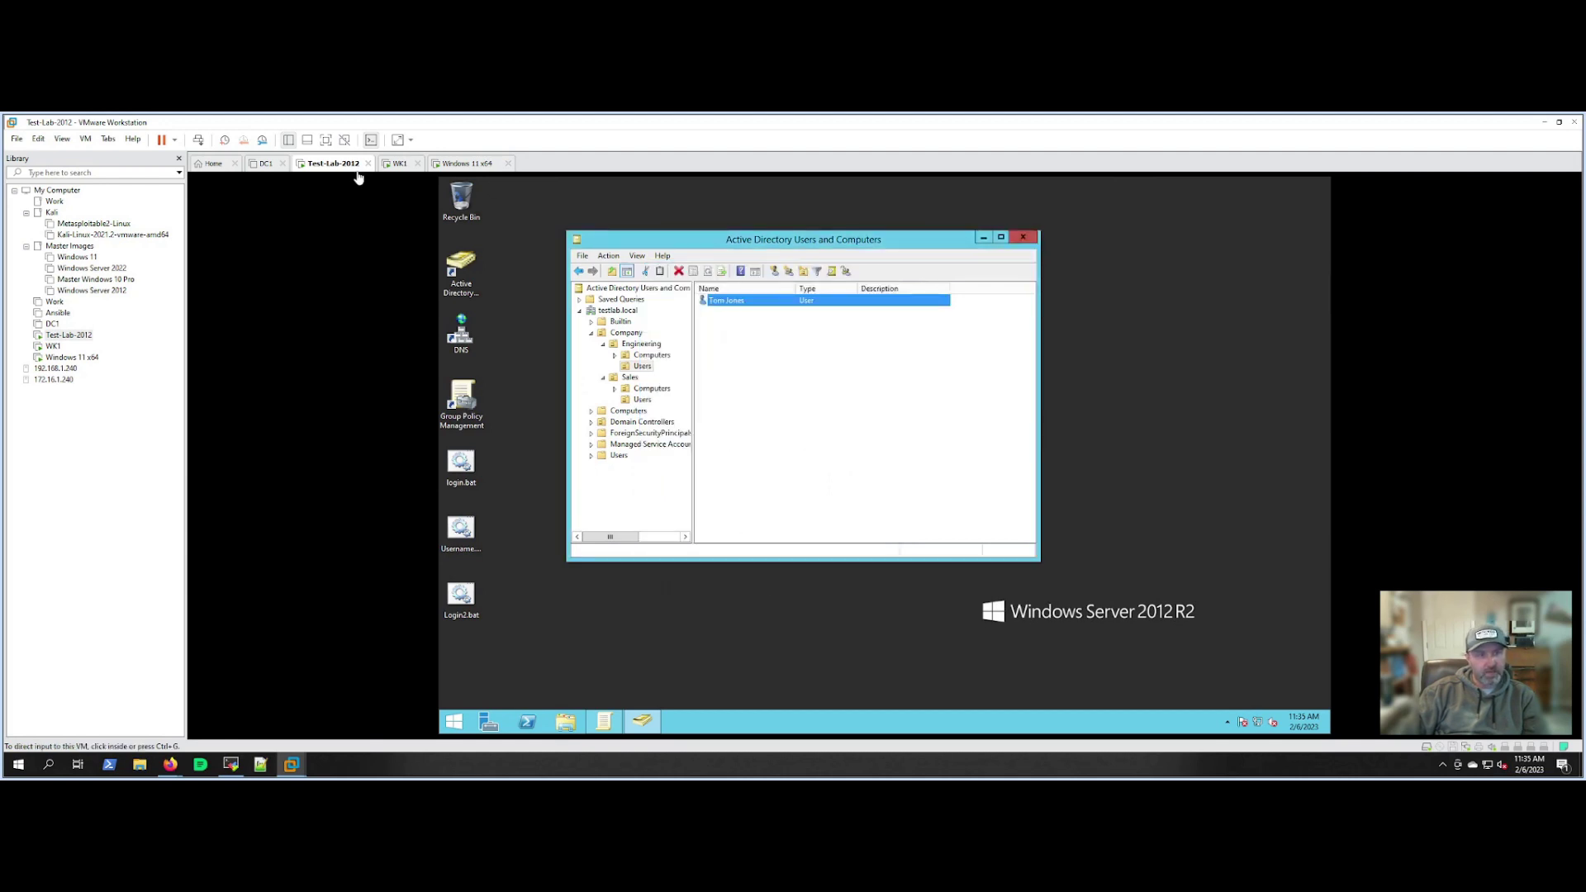
{"action": "left_click", "coordinate": [398, 164]}
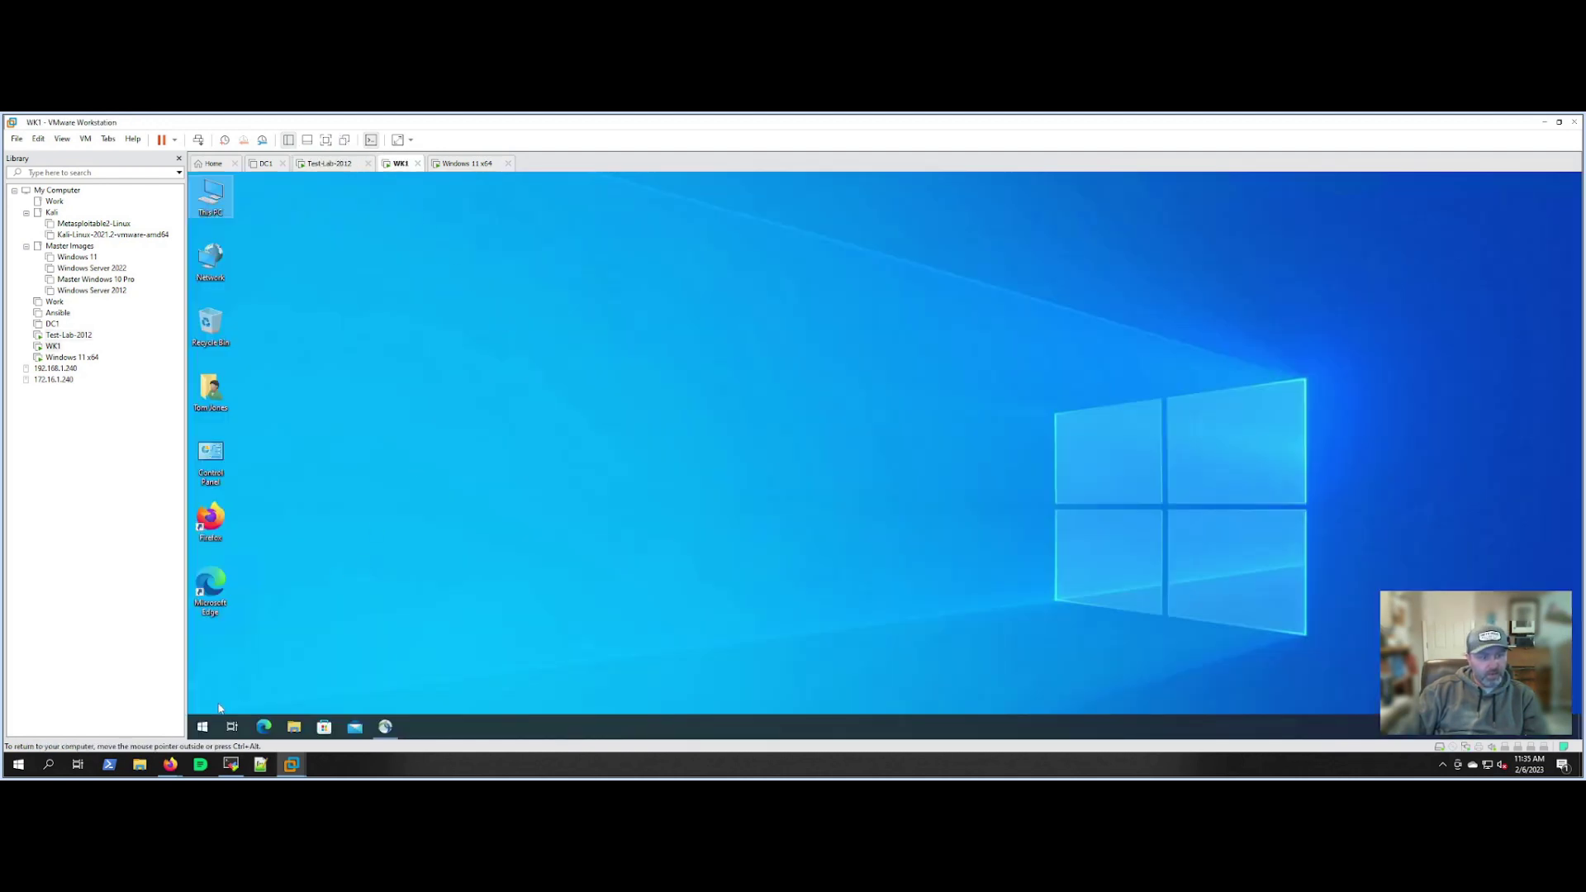
Sign out of WK1 from the Start menu and sign back in with the domain user's password.
{"action": "left_click", "coordinate": [202, 727]}
{"action": "right_click", "coordinate": [205, 728]}
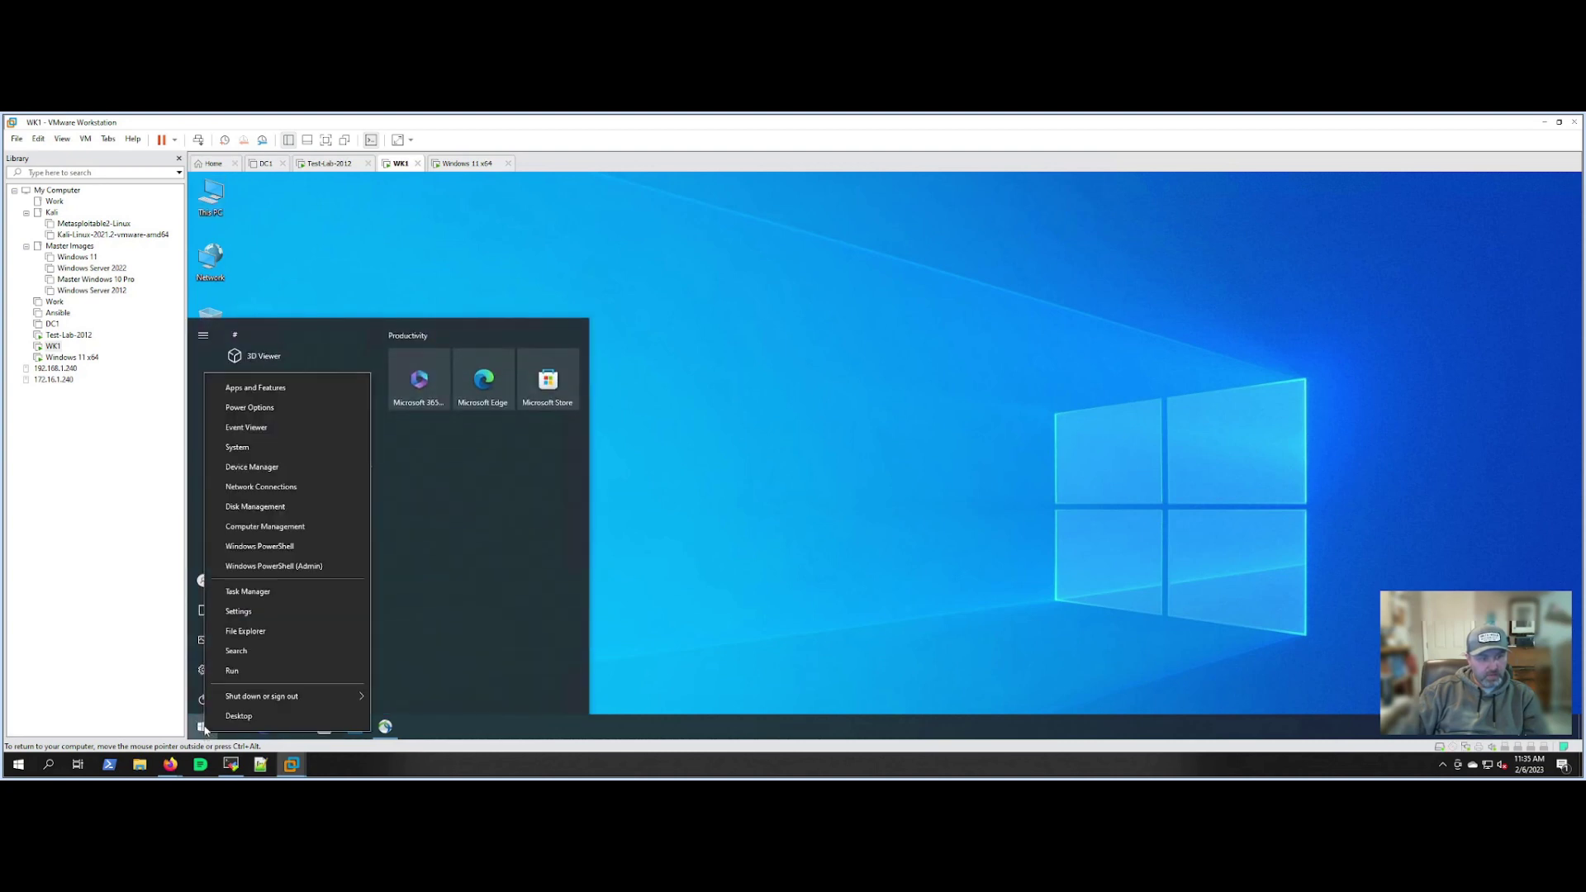
{"action": "mouse_move", "coordinate": [264, 696]}
{"action": "left_click", "coordinate": [413, 634]}
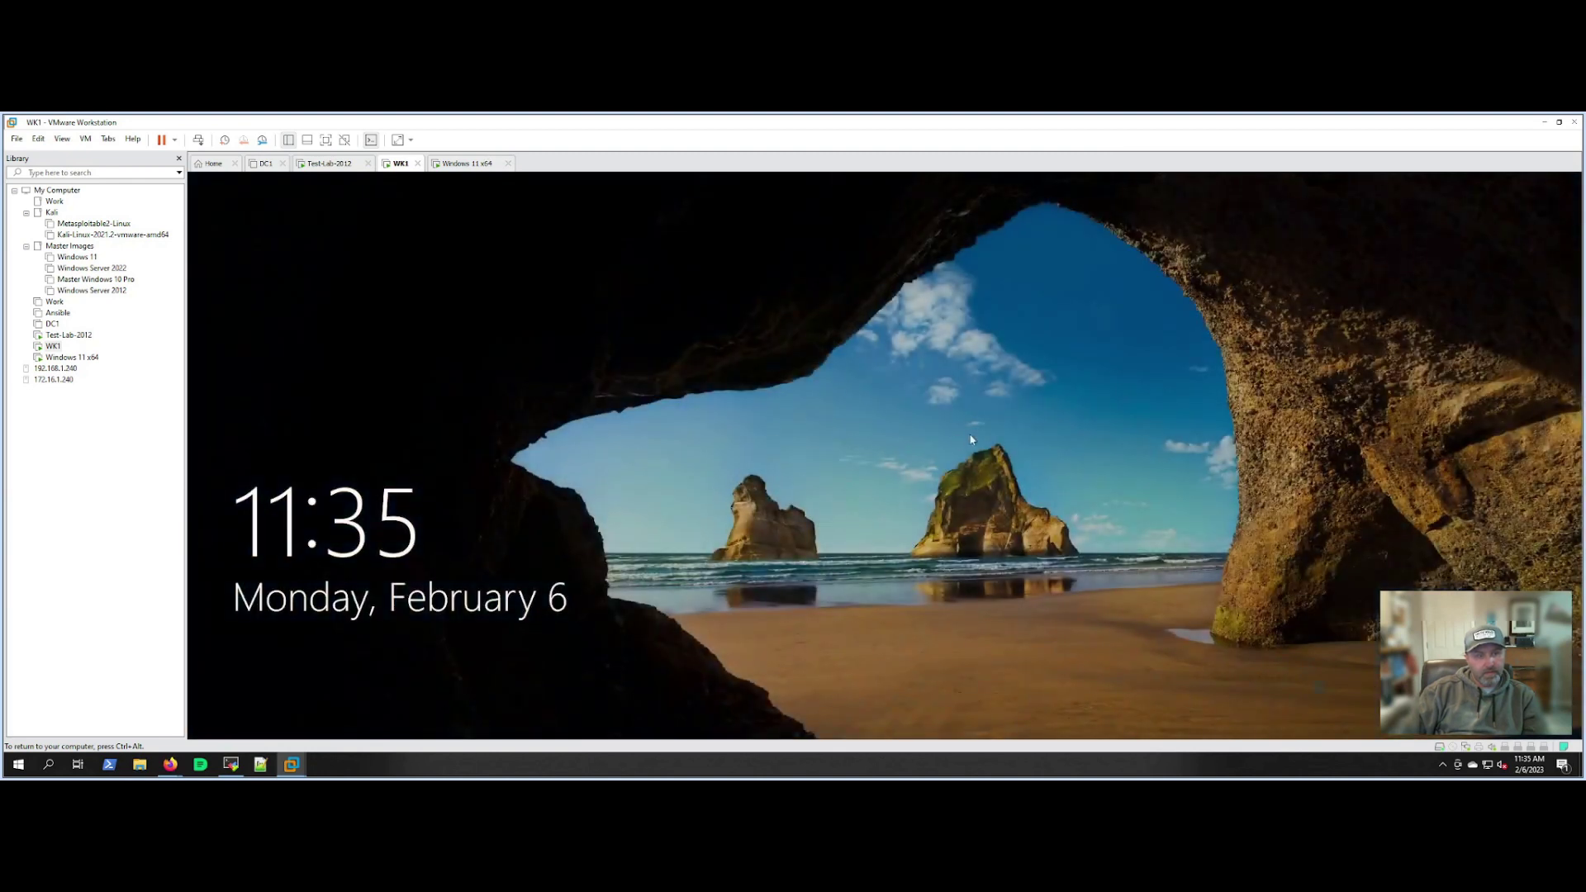
{"action": "left_click", "coordinate": [938, 457]}
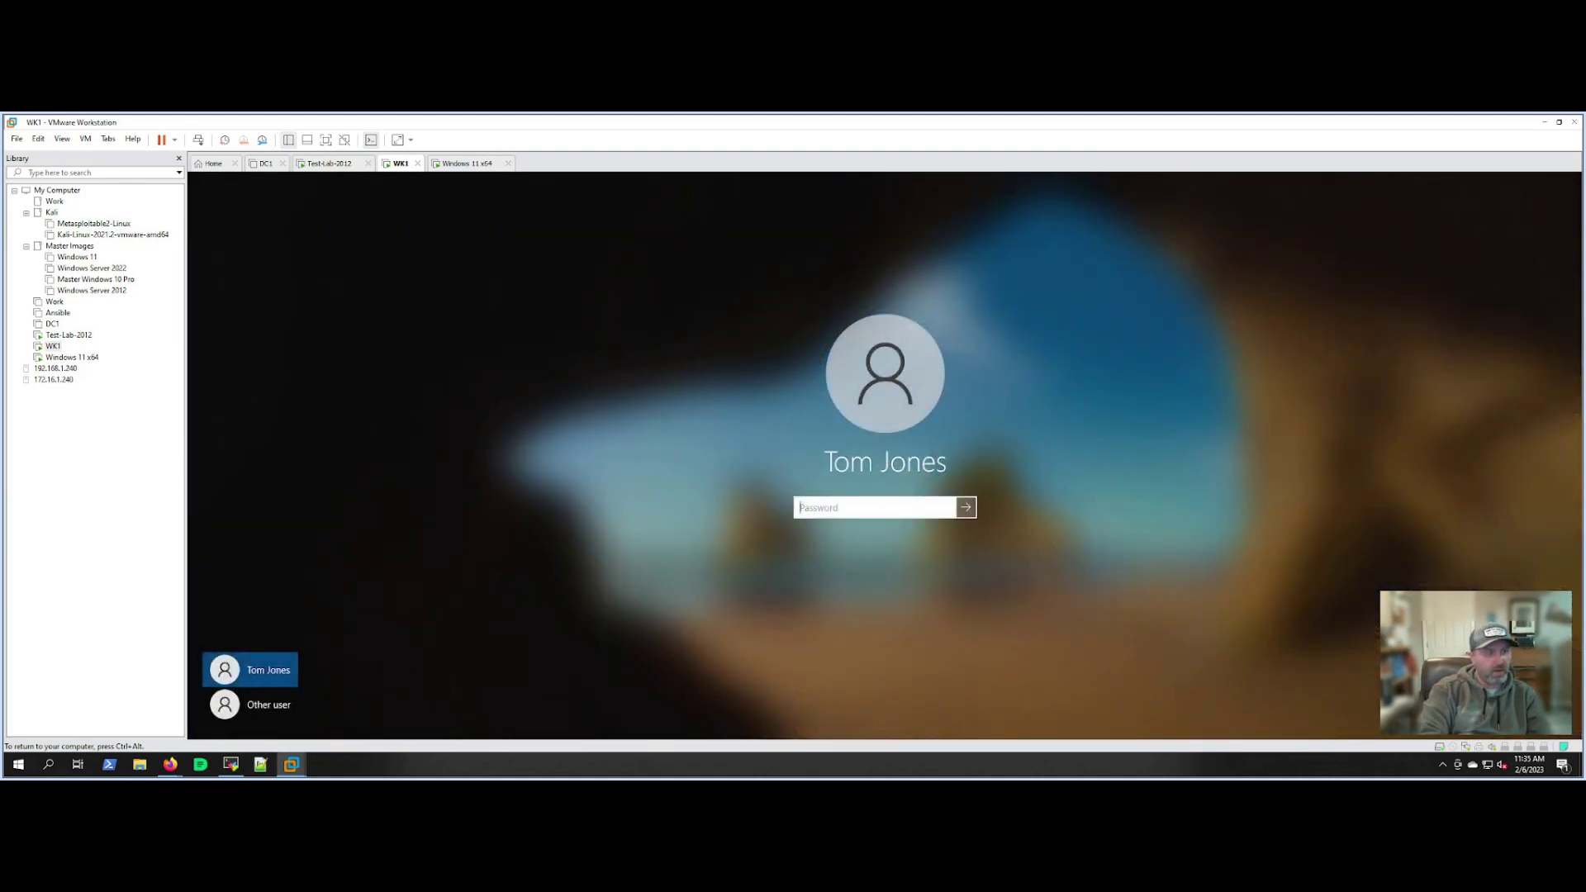
{"action": "type", "text": "•••••••••••"}
{"action": "key", "text": "Return"}
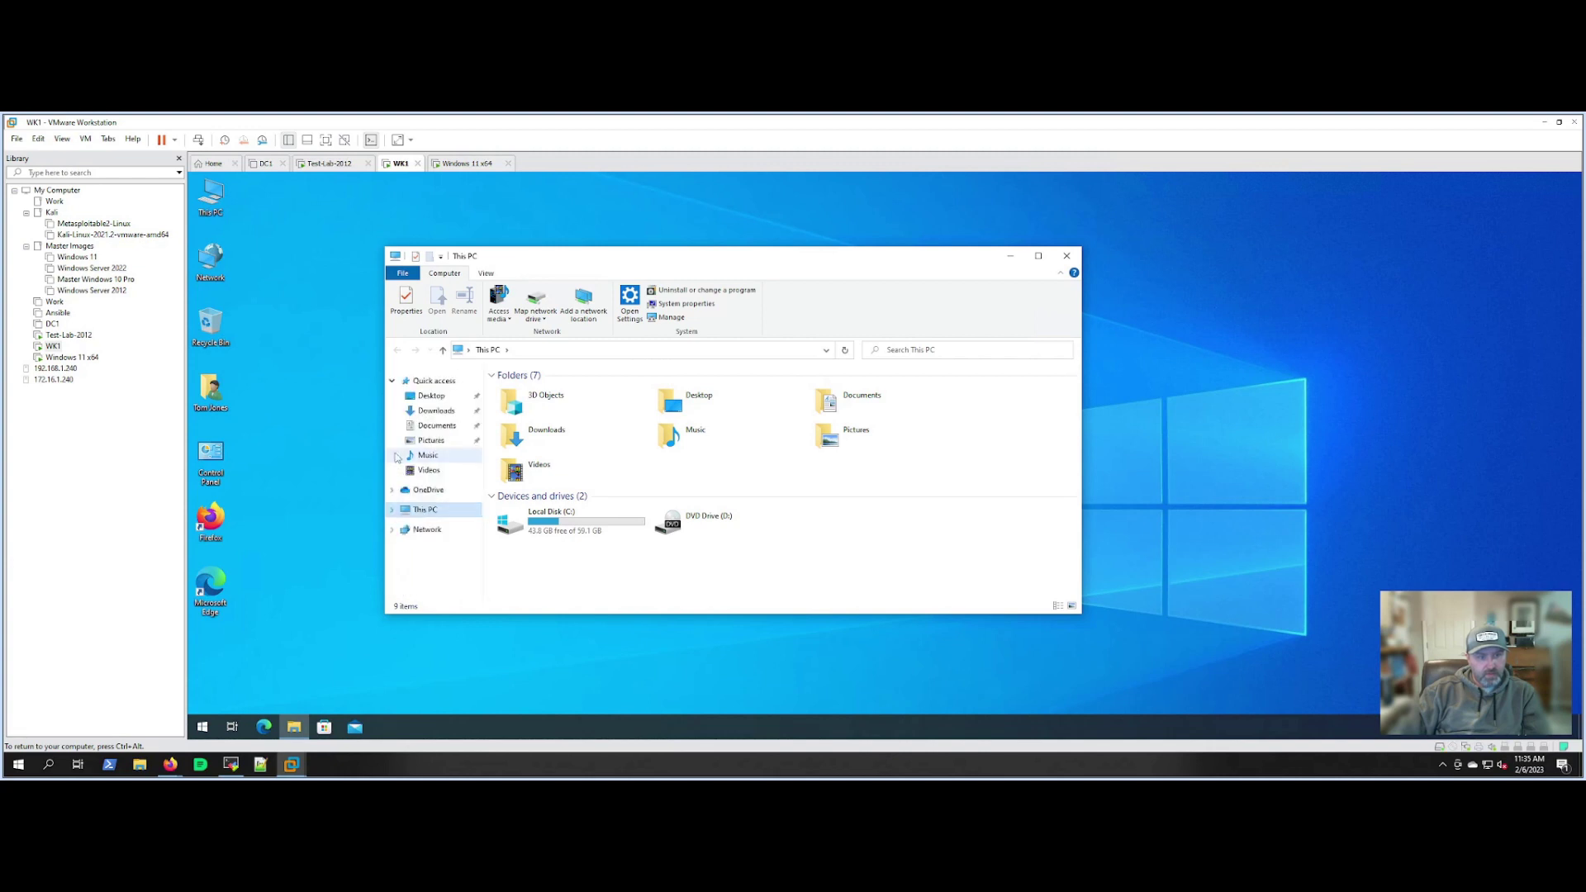
{"action": "left_click", "coordinate": [1066, 255]}
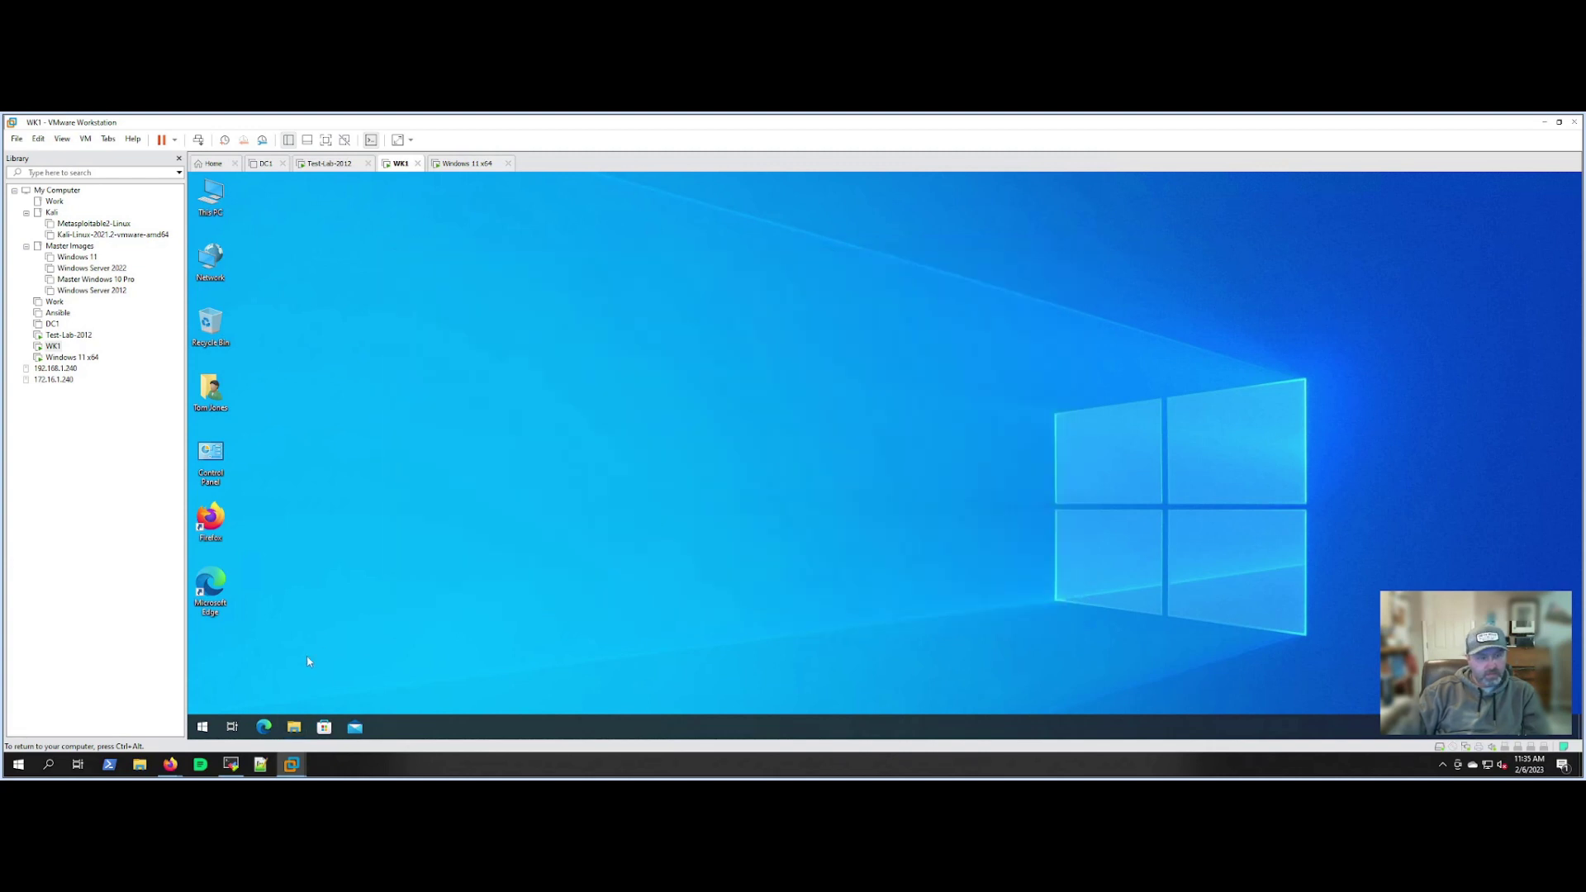
{"action": "left_click", "coordinate": [293, 727]}
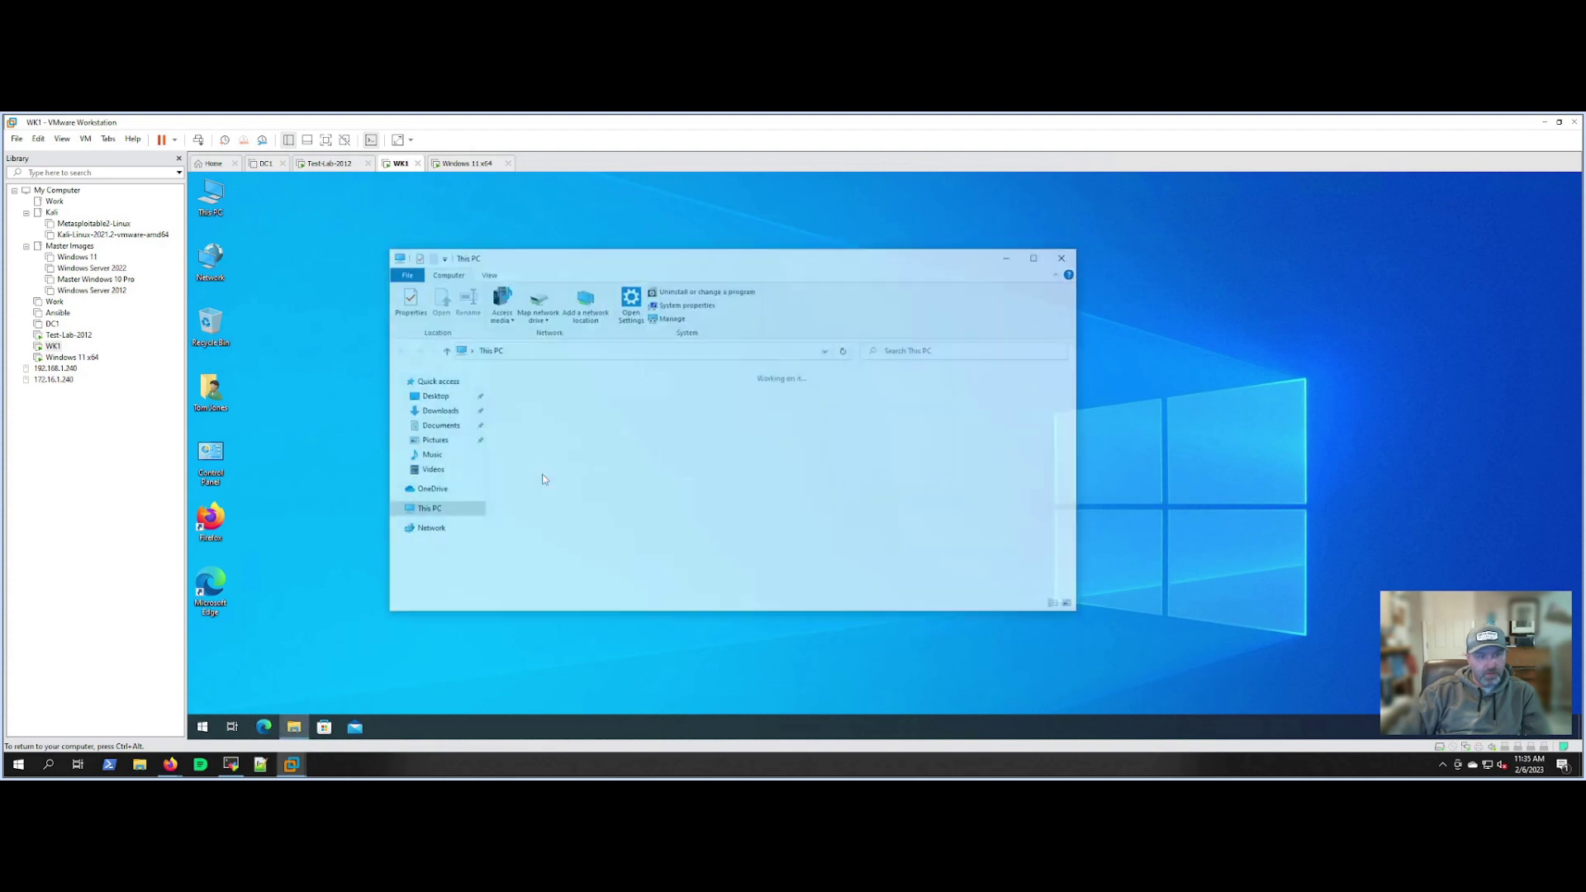
{"action": "left_click", "coordinate": [567, 352]}
{"action": "type", "text": "\\"}
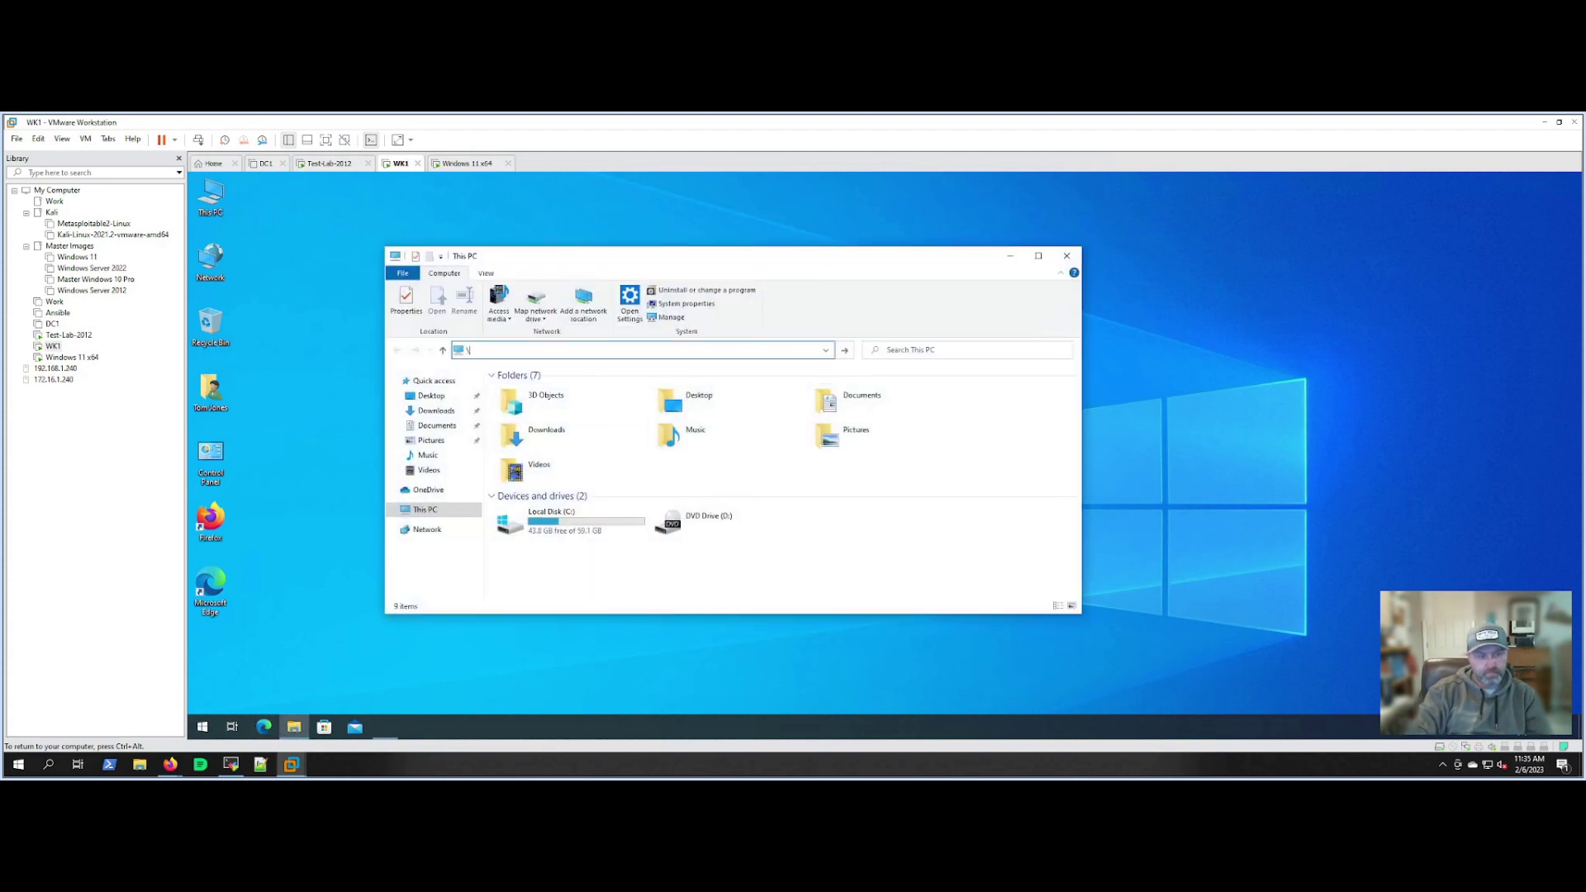
{"action": "type", "text": "\\server\\sysv"}
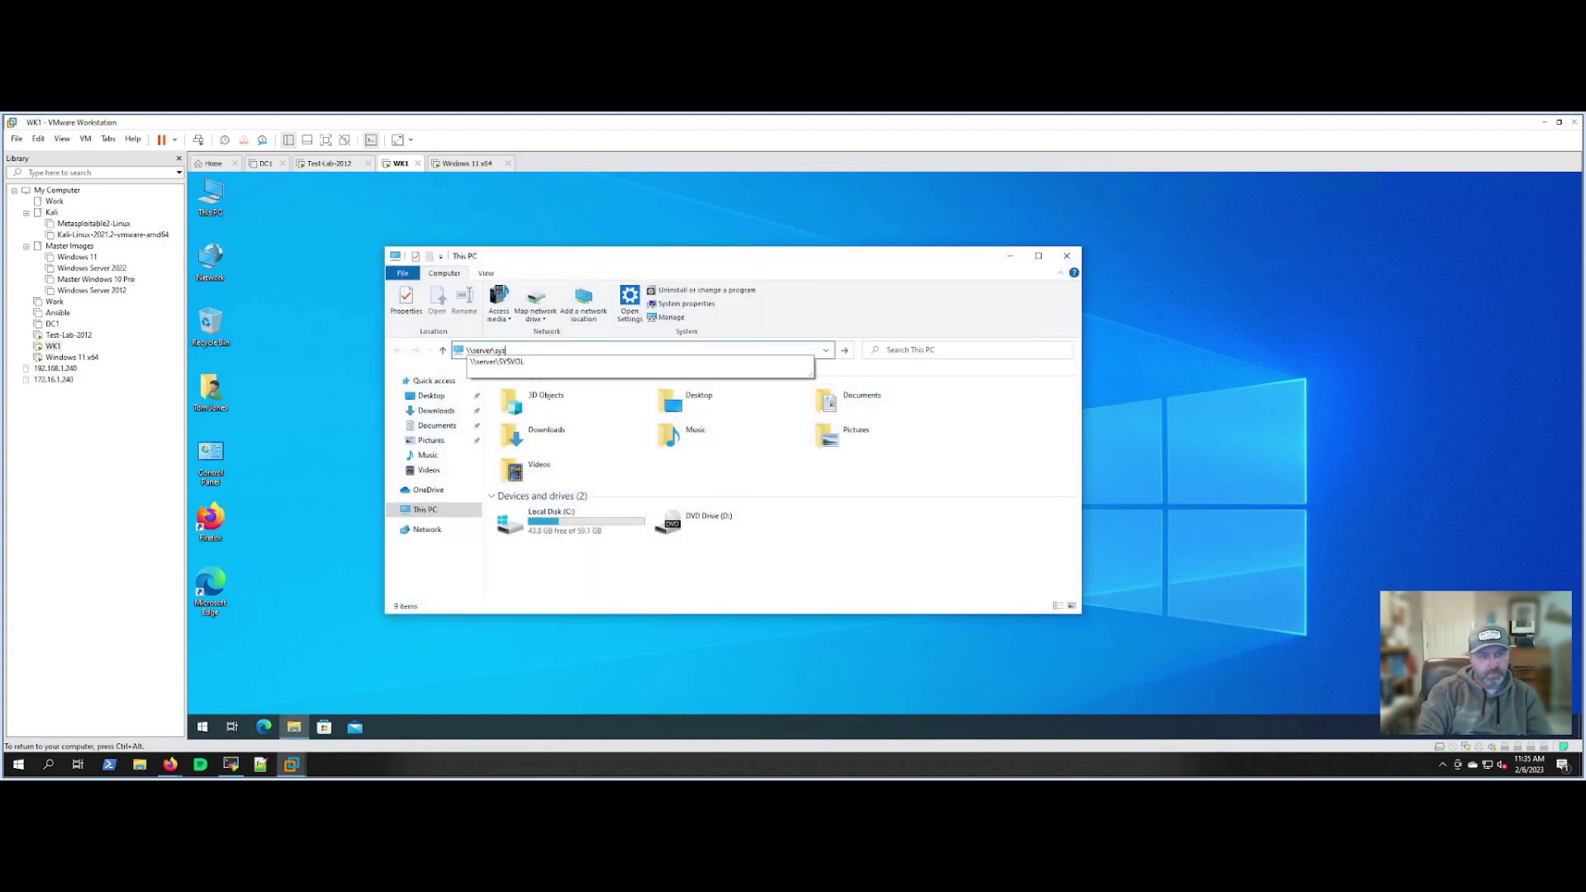
{"action": "key", "text": "Down"}
{"action": "key", "text": "Return"}
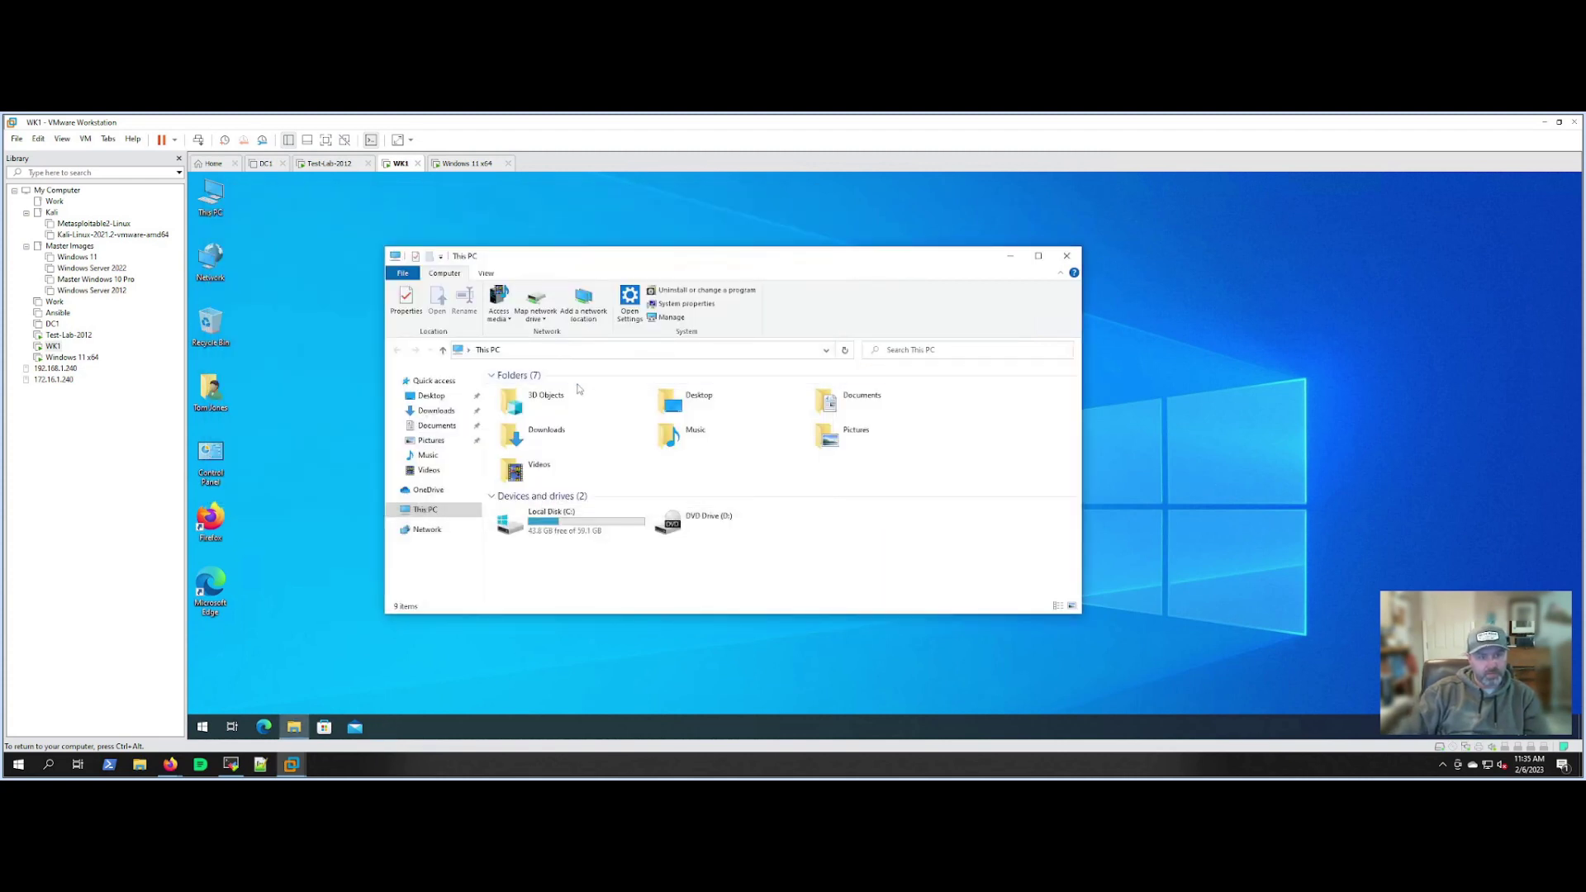
{"action": "left_click", "coordinate": [529, 349]}
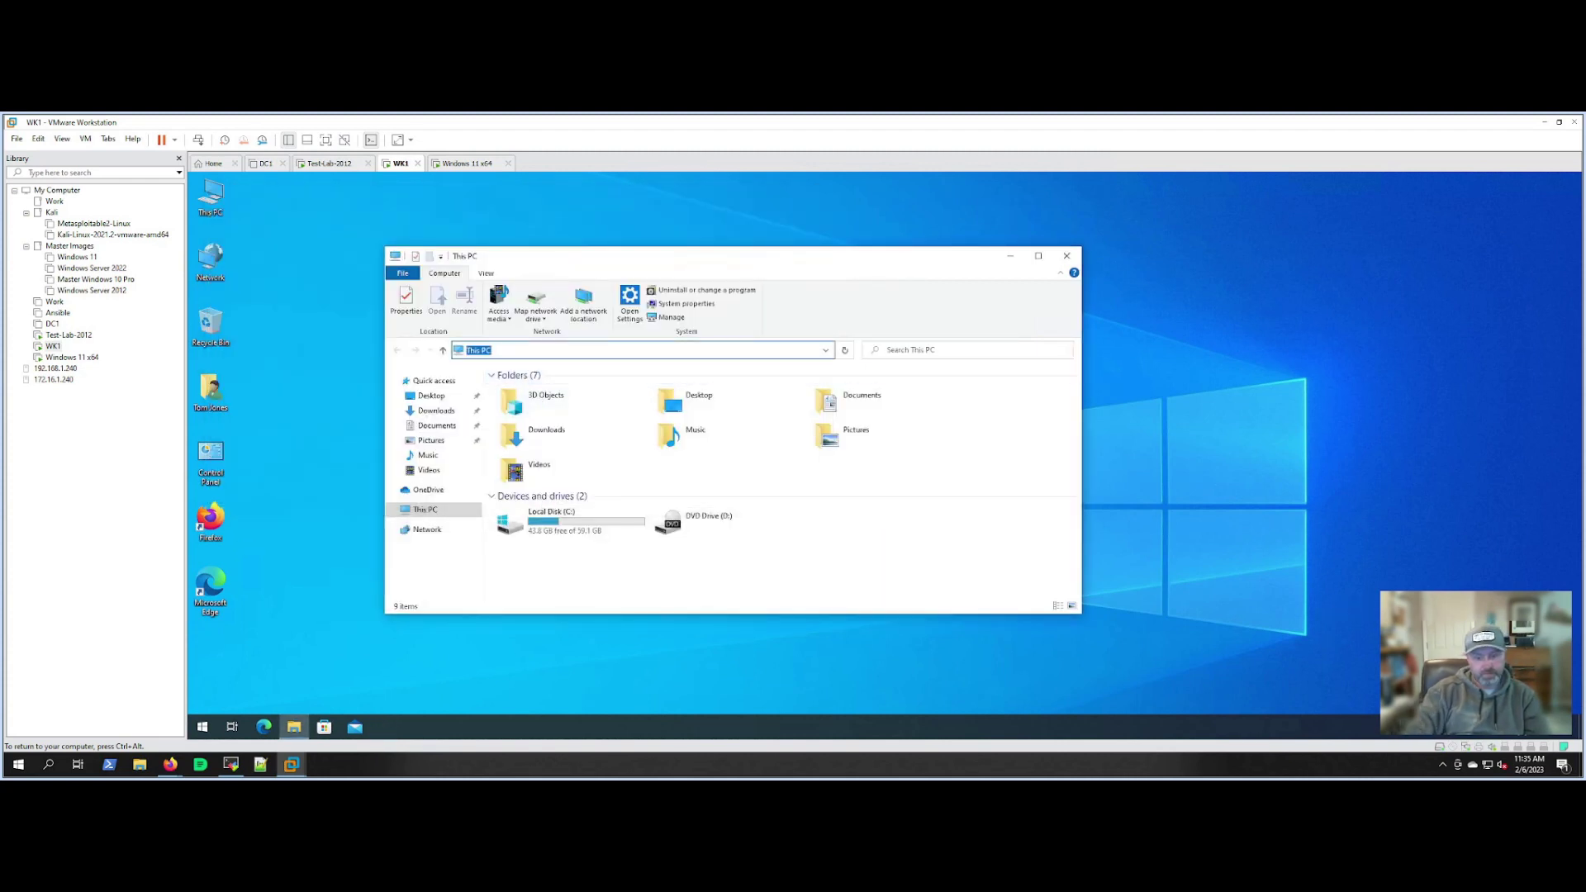
{"action": "type", "text": "\\\\server\\"}
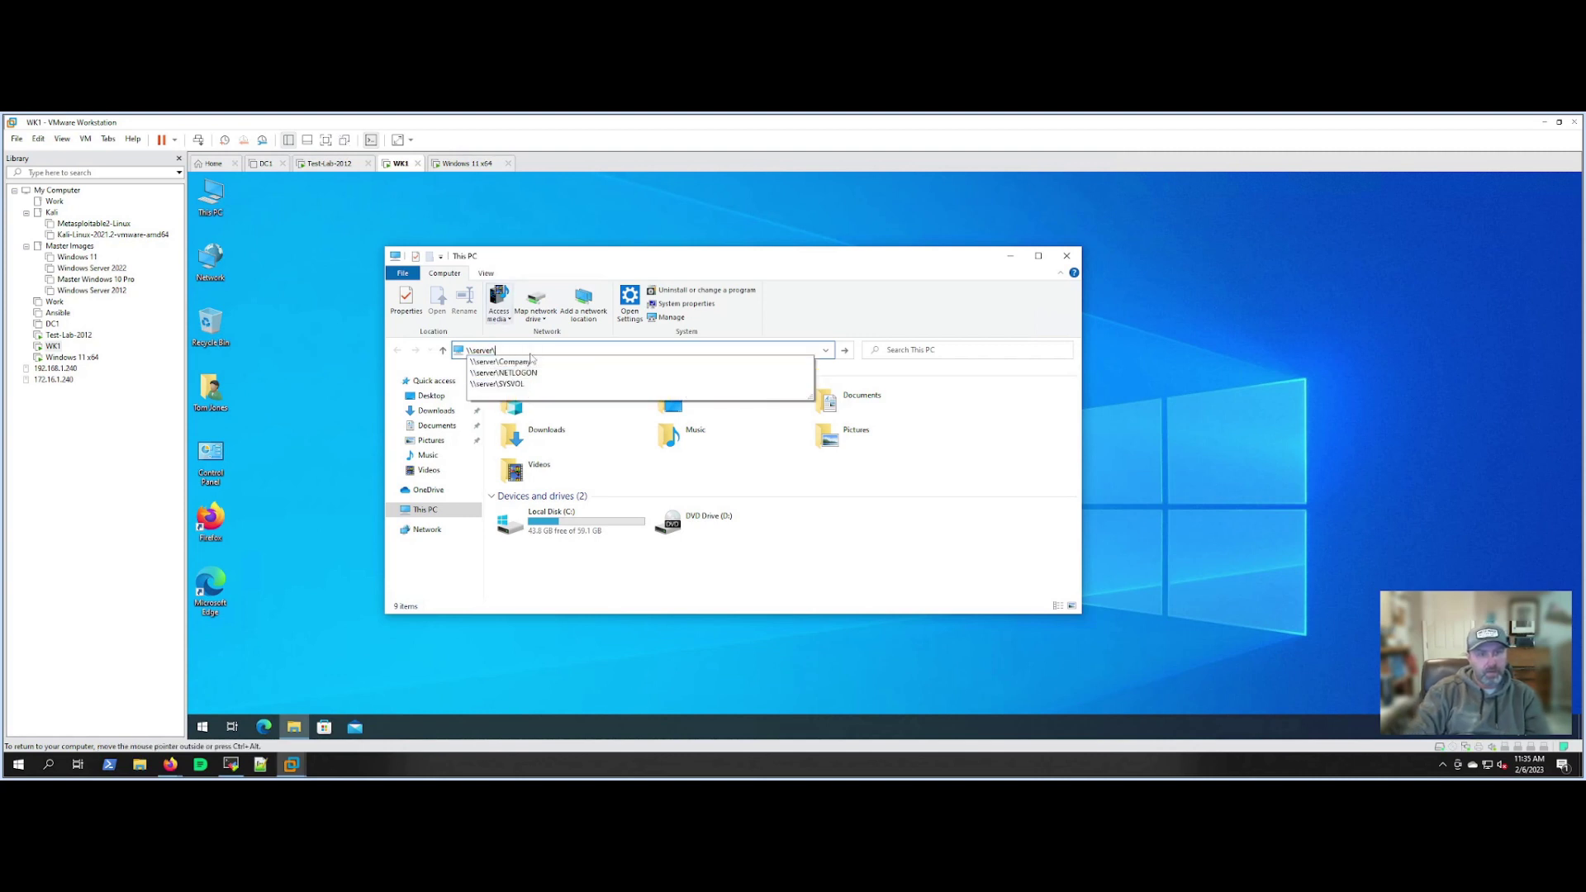
{"action": "key", "text": "Down"}
{"action": "key", "text": "Down"}
{"action": "key", "text": "Down"}
{"action": "key", "text": "Return"}
{"action": "left_click", "coordinate": [535, 390]}
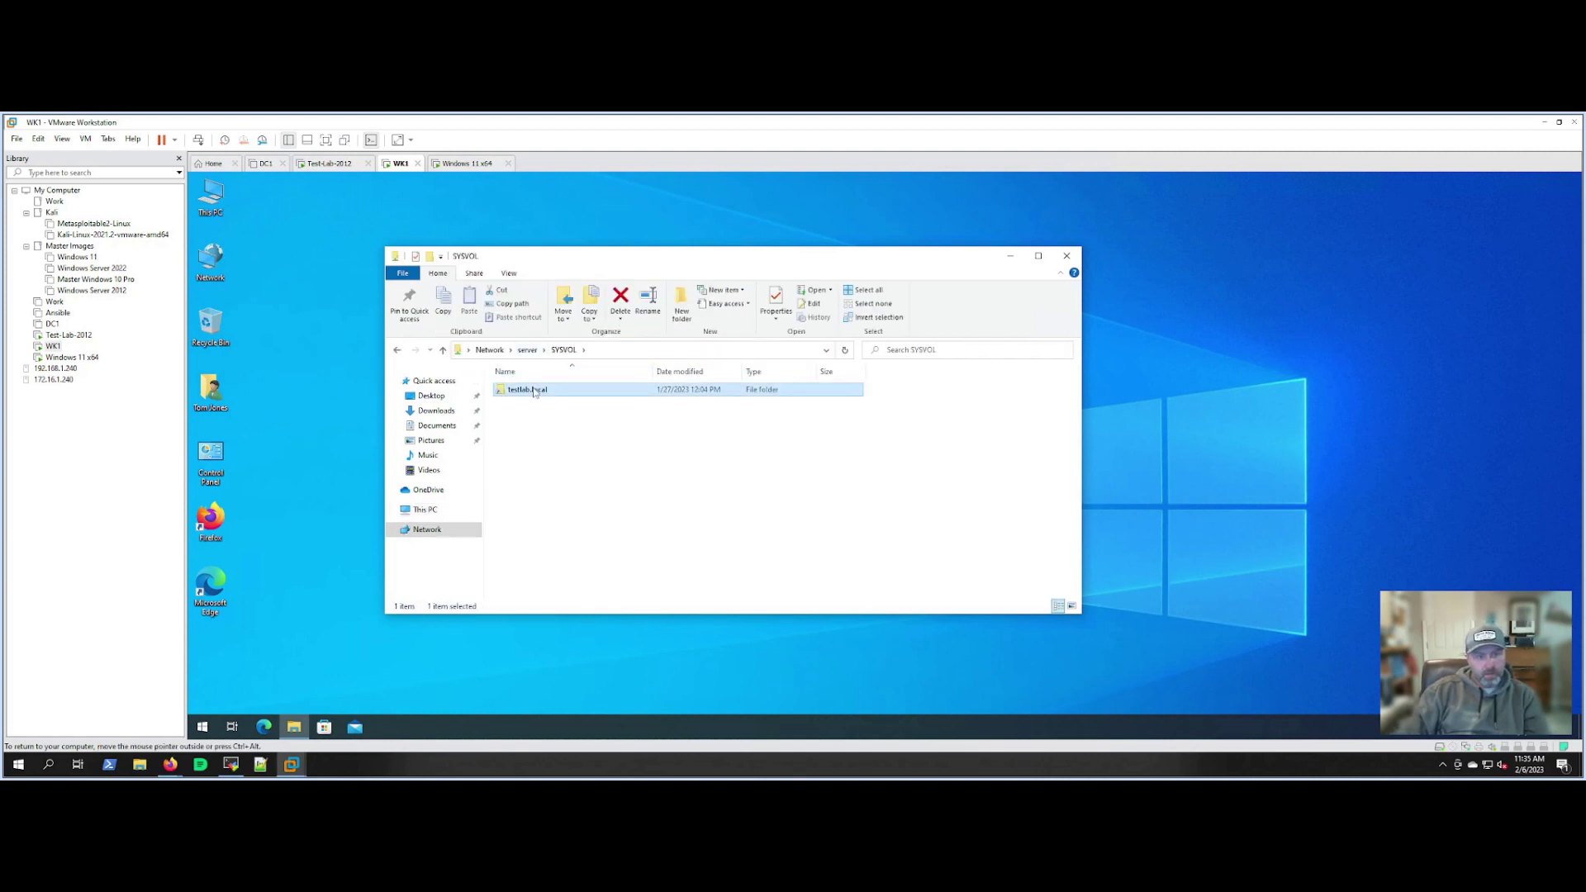
{"action": "double_click", "coordinate": [535, 390]}
{"action": "double_click", "coordinate": [521, 406]}
{"action": "left_click", "coordinate": [518, 391]}
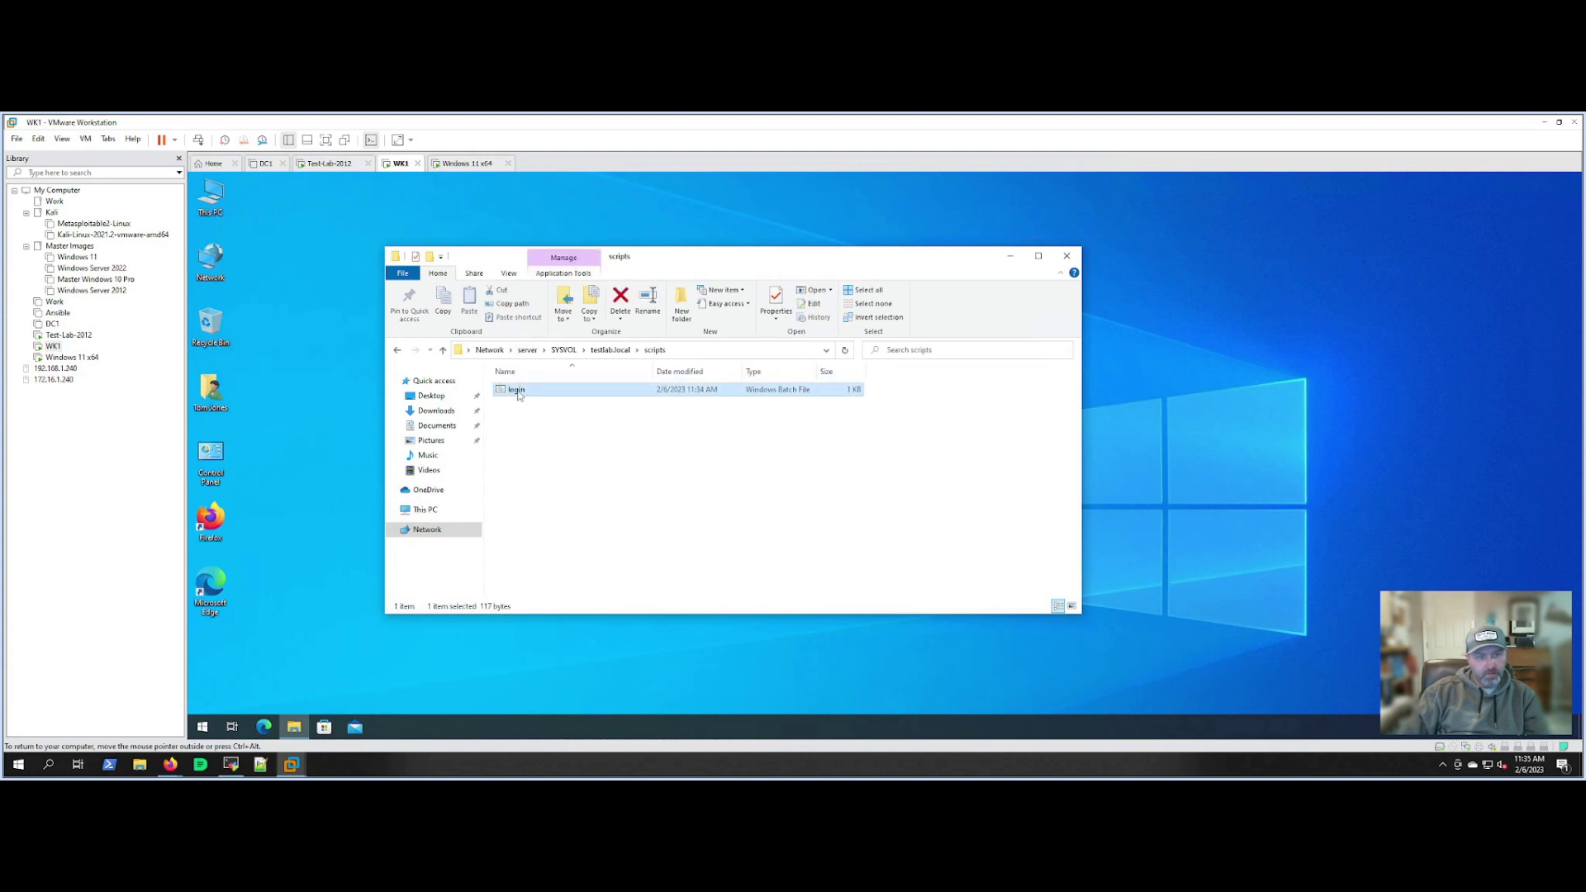
{"action": "left_click", "coordinate": [826, 455]}
{"action": "left_click", "coordinate": [1066, 256]}
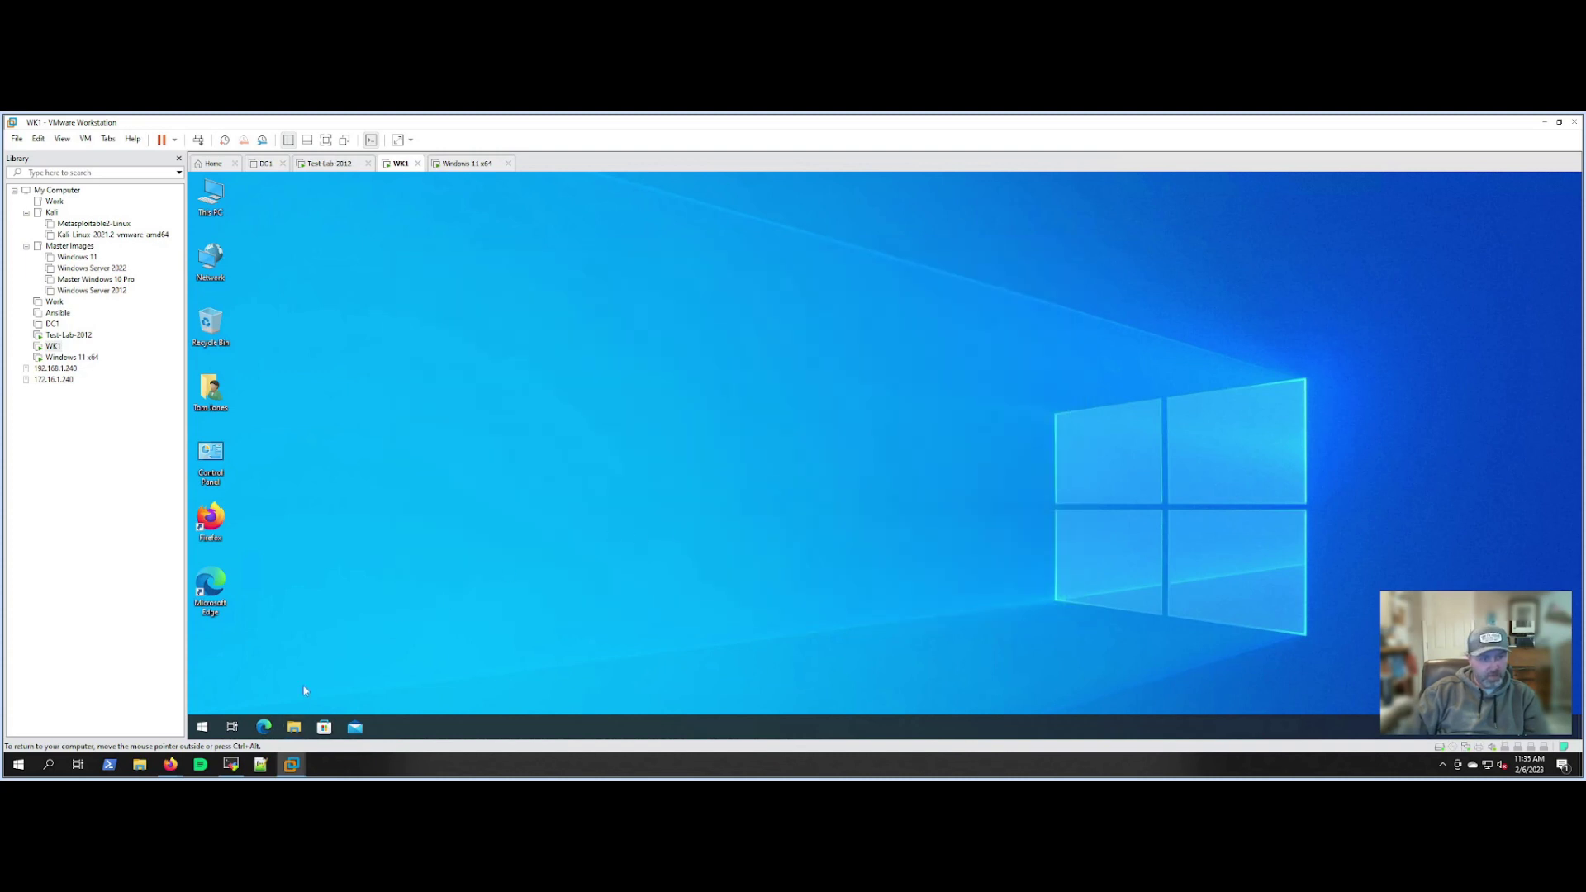
Sign the WK1 guest out again and log back in with the domain user's password.
{"action": "right_click", "coordinate": [202, 727]}
{"action": "mouse_move", "coordinate": [314, 692]}
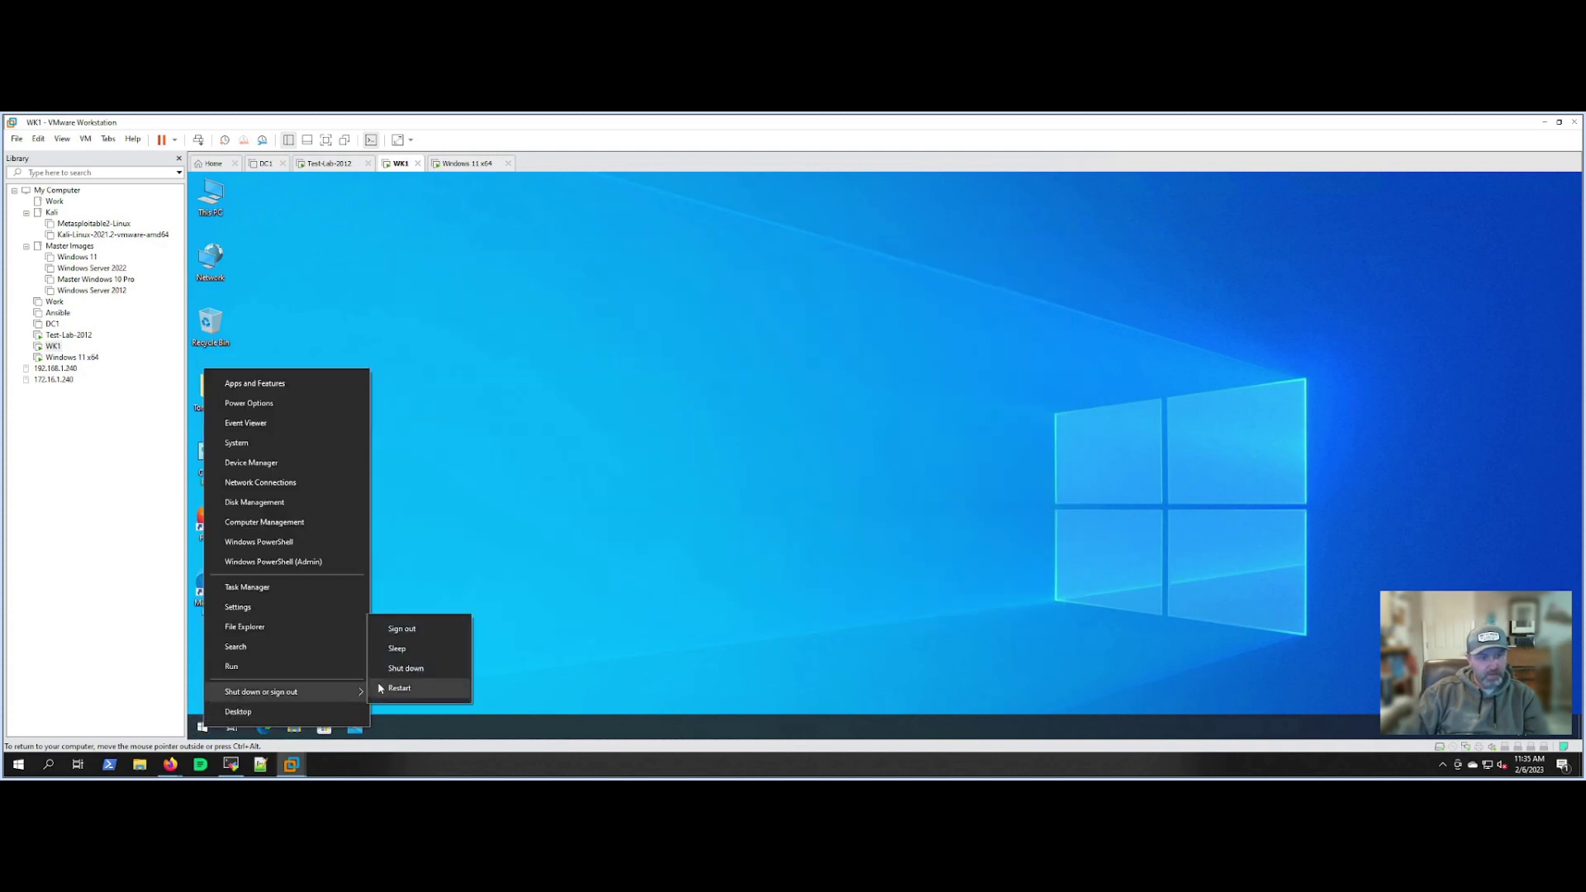
{"action": "left_click", "coordinate": [401, 629]}
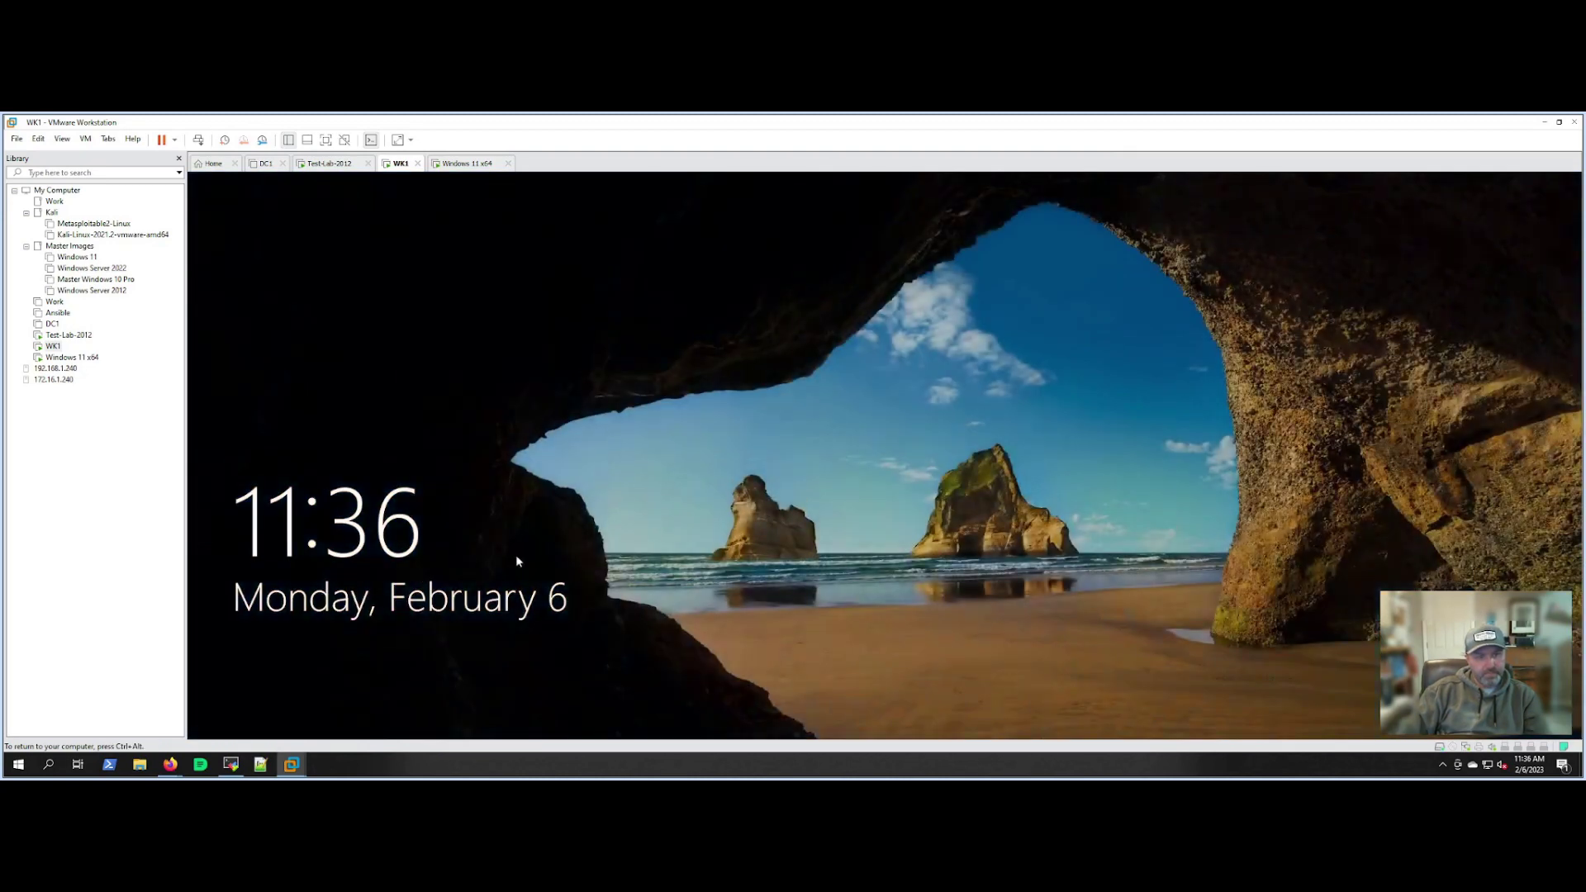
{"action": "left_click", "coordinate": [525, 552]}
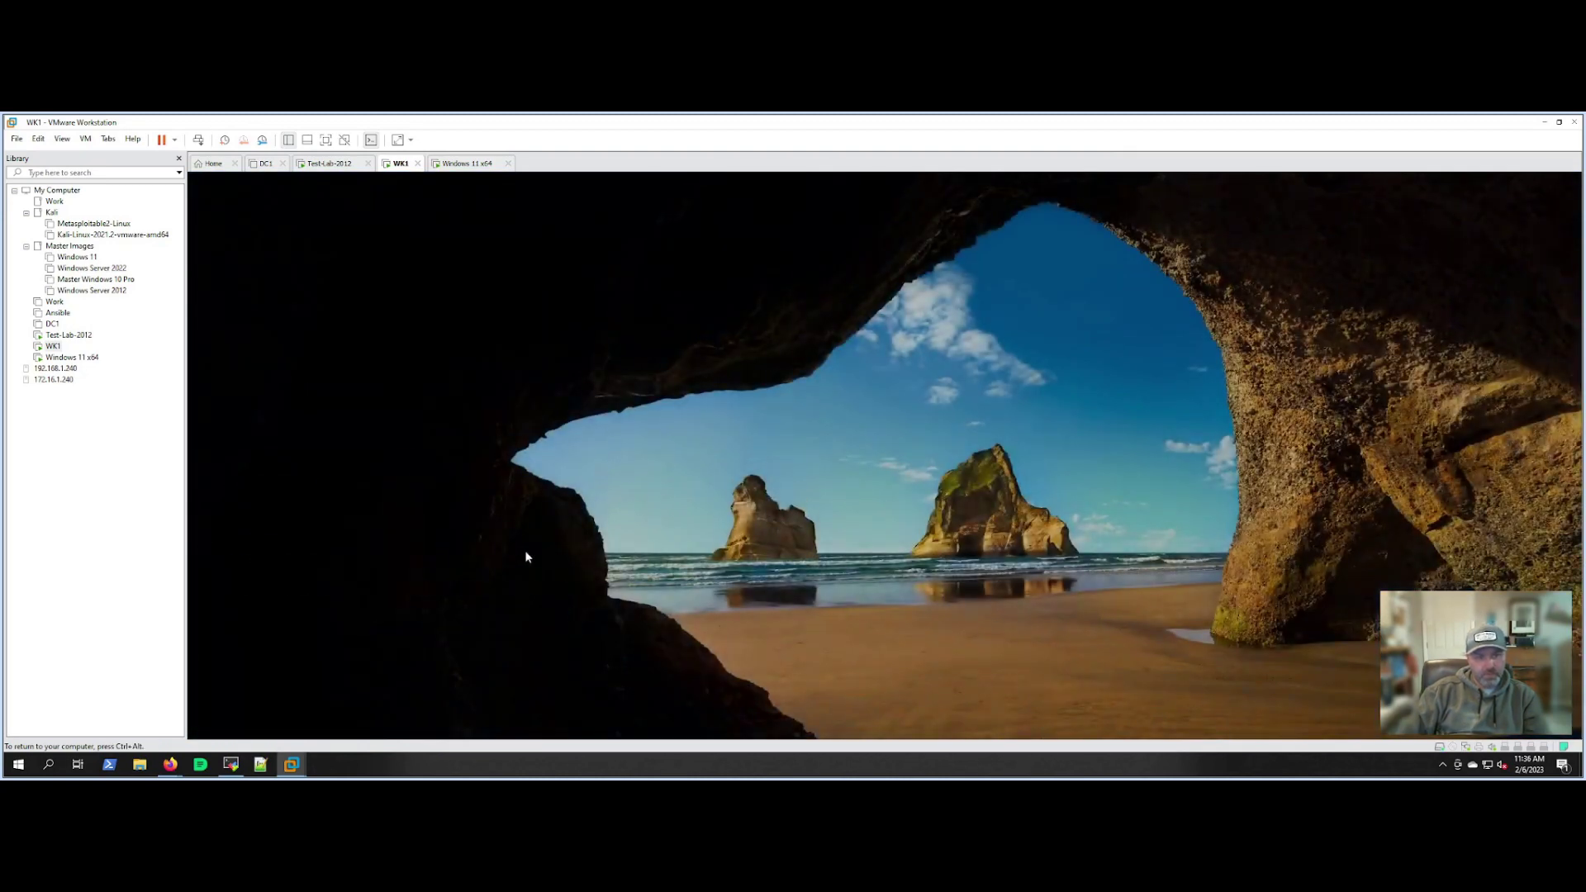
{"action": "type", "text": "Password1"}
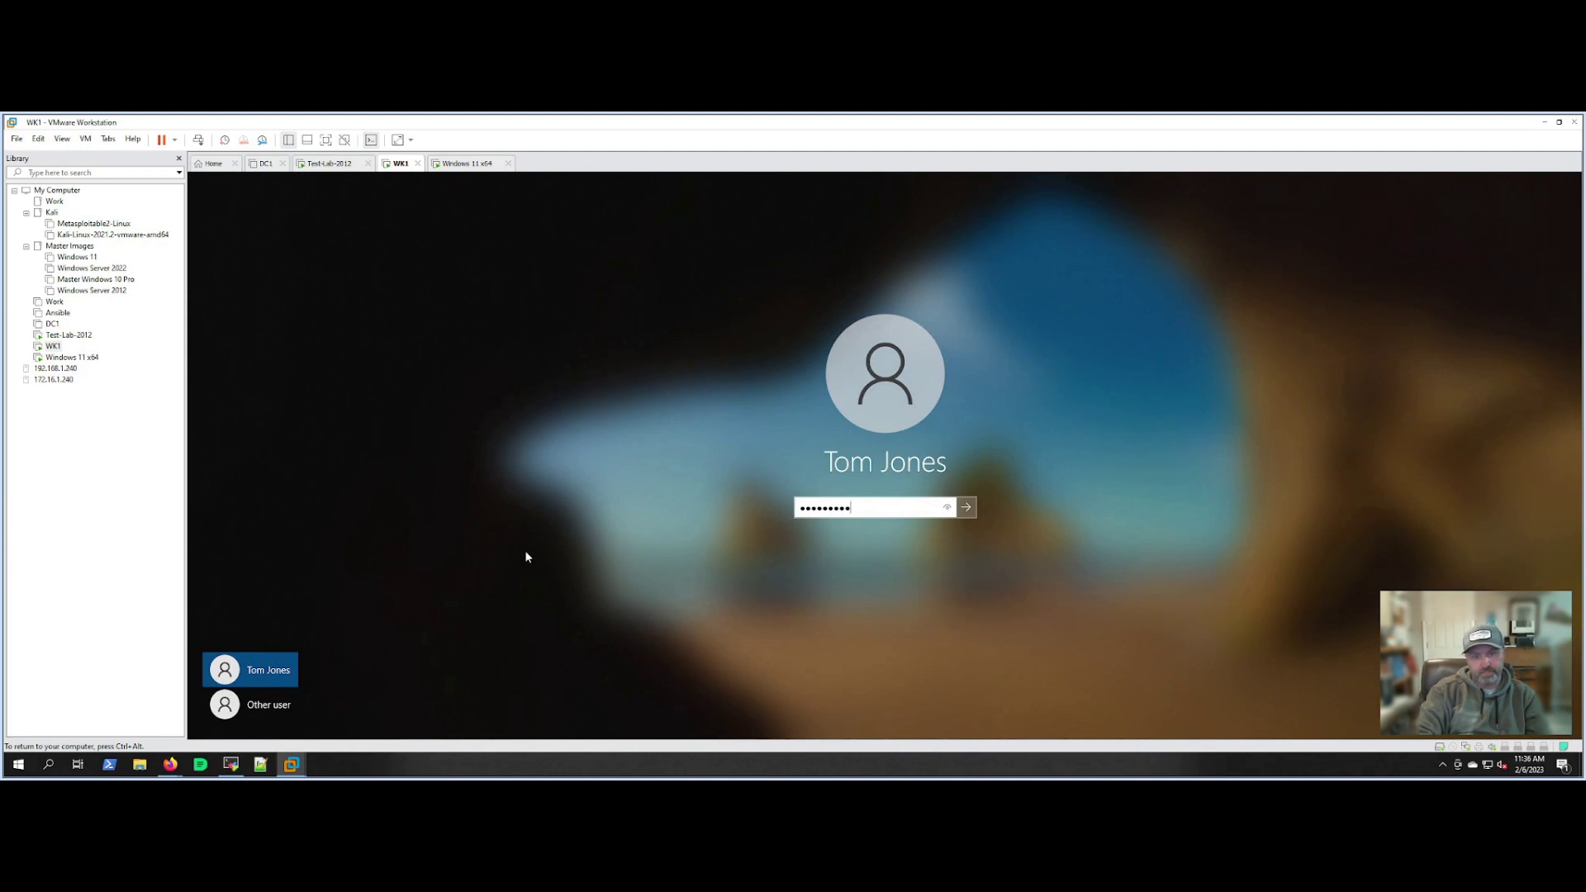
{"action": "key", "text": "Return"}
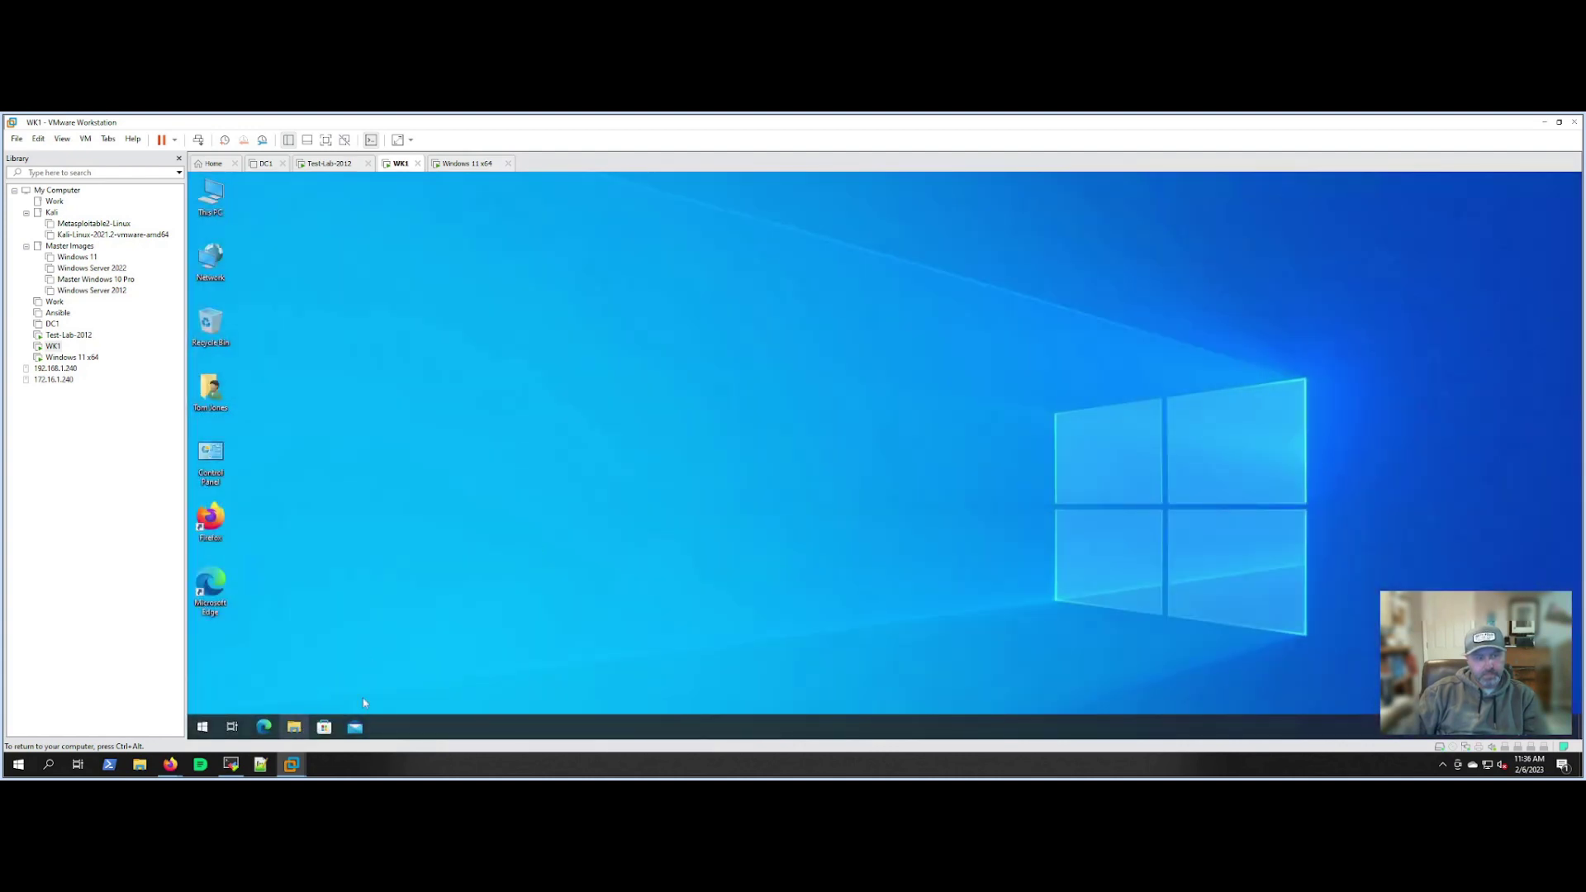
Check that WK1's company (Z:) drive shows Engineering and Sales, then close Explorer.
{"action": "left_click", "coordinate": [556, 583]}
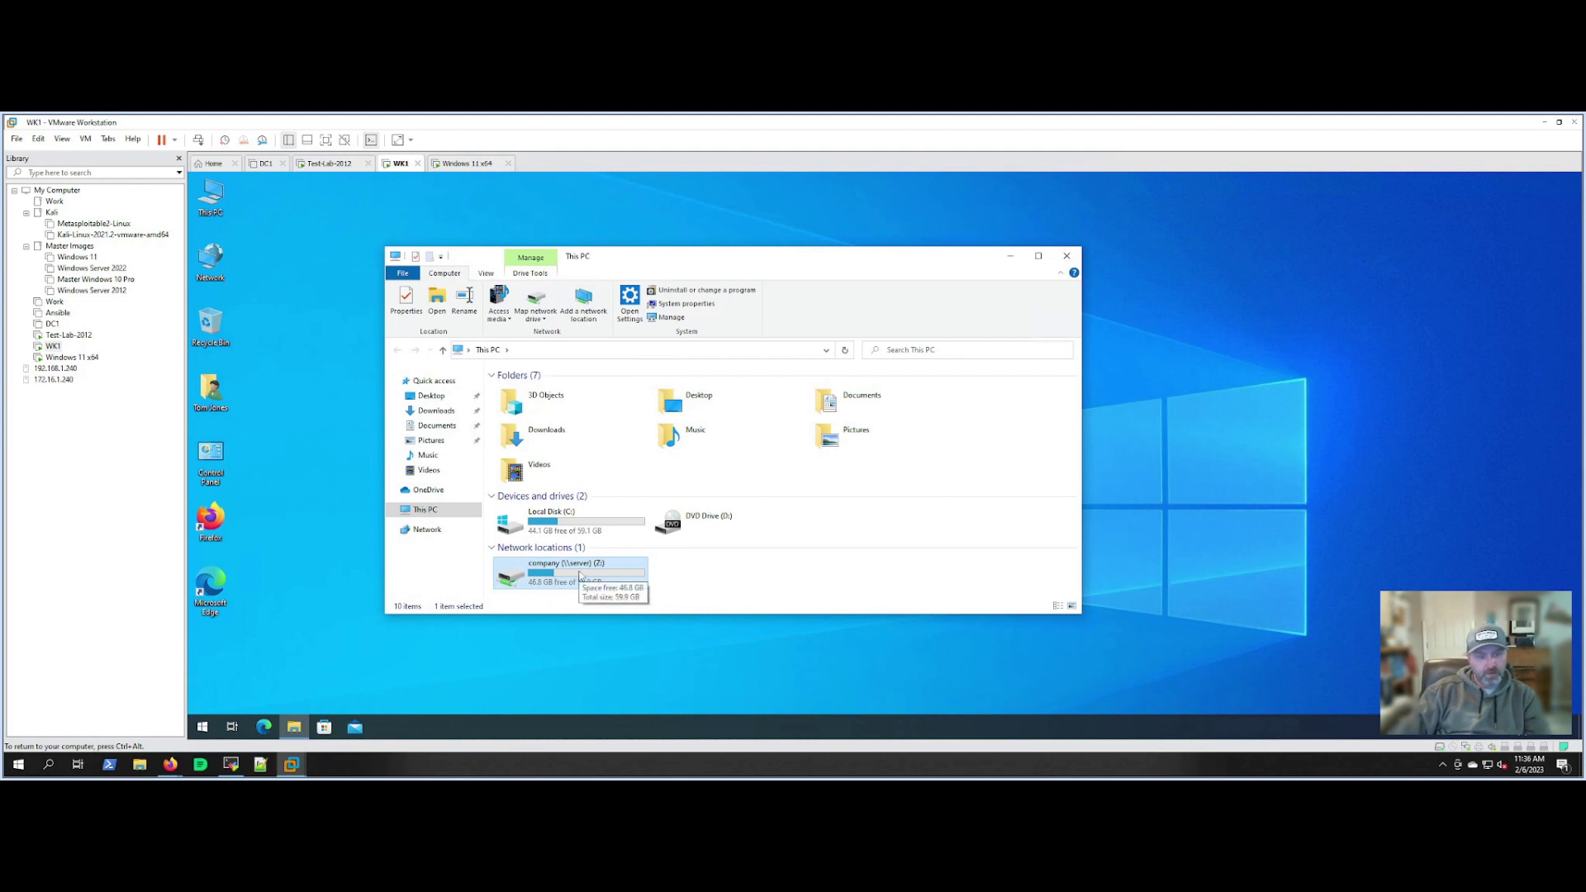
{"action": "double_click", "coordinate": [543, 578]}
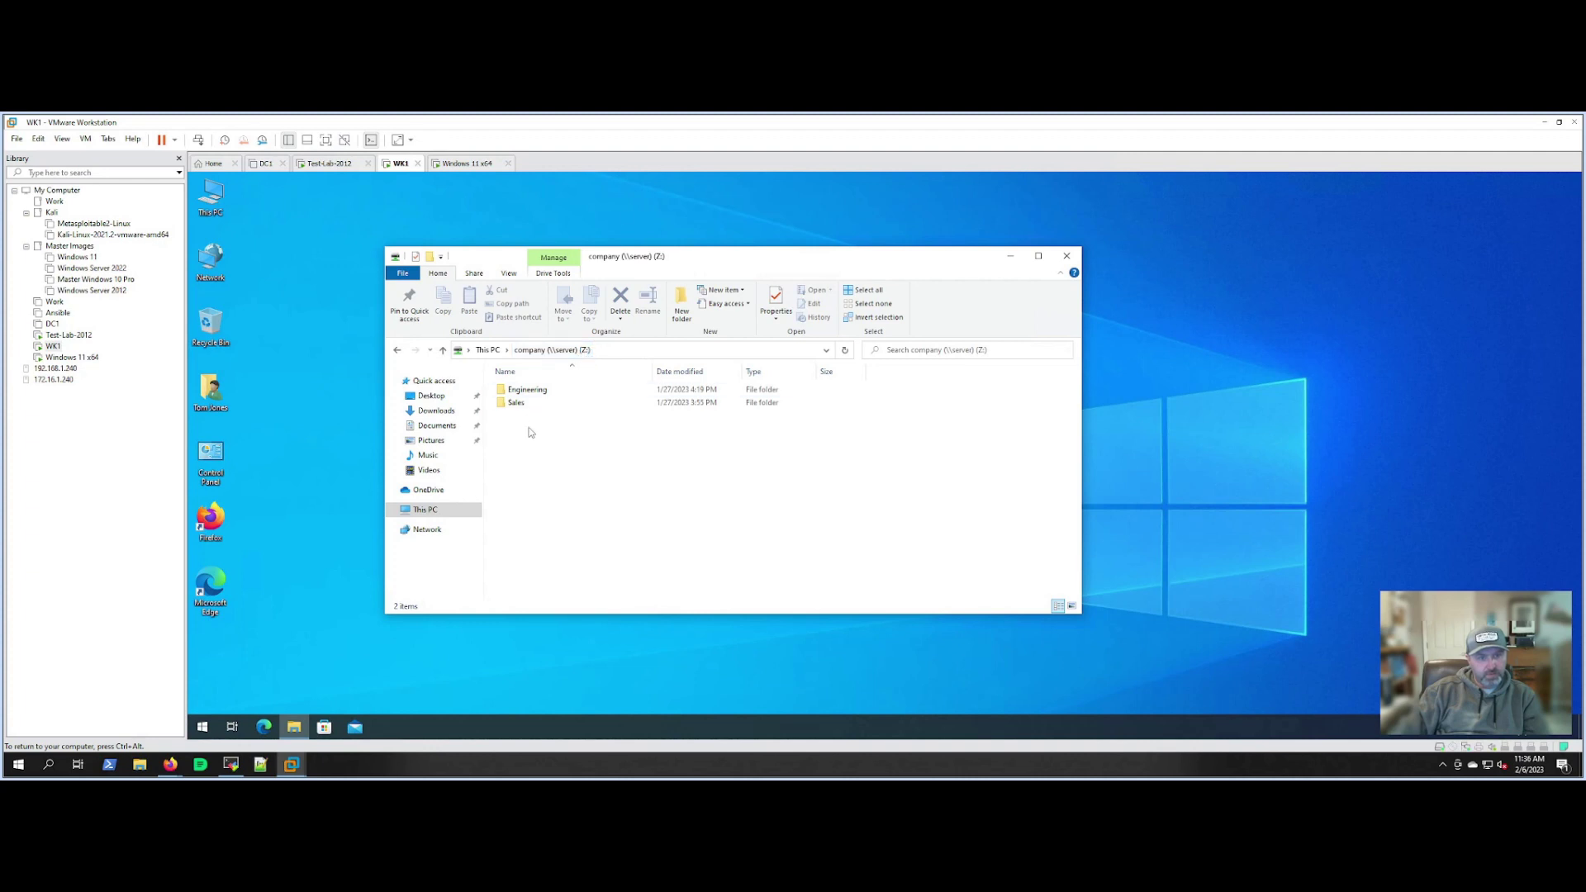
{"action": "left_click", "coordinate": [400, 352]}
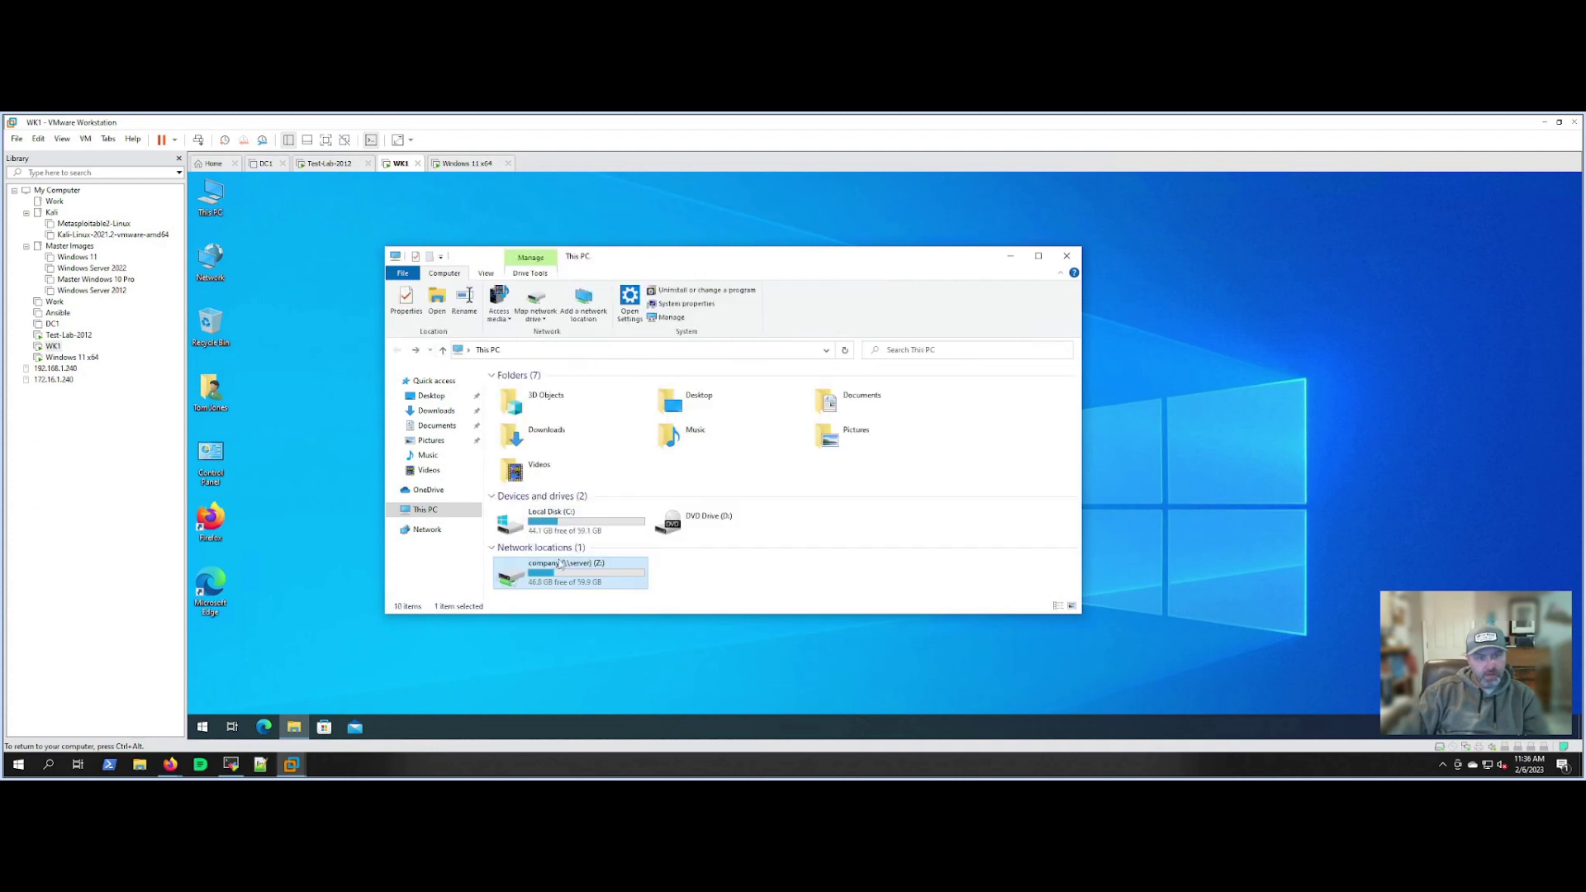
{"action": "double_click", "coordinate": [585, 571]}
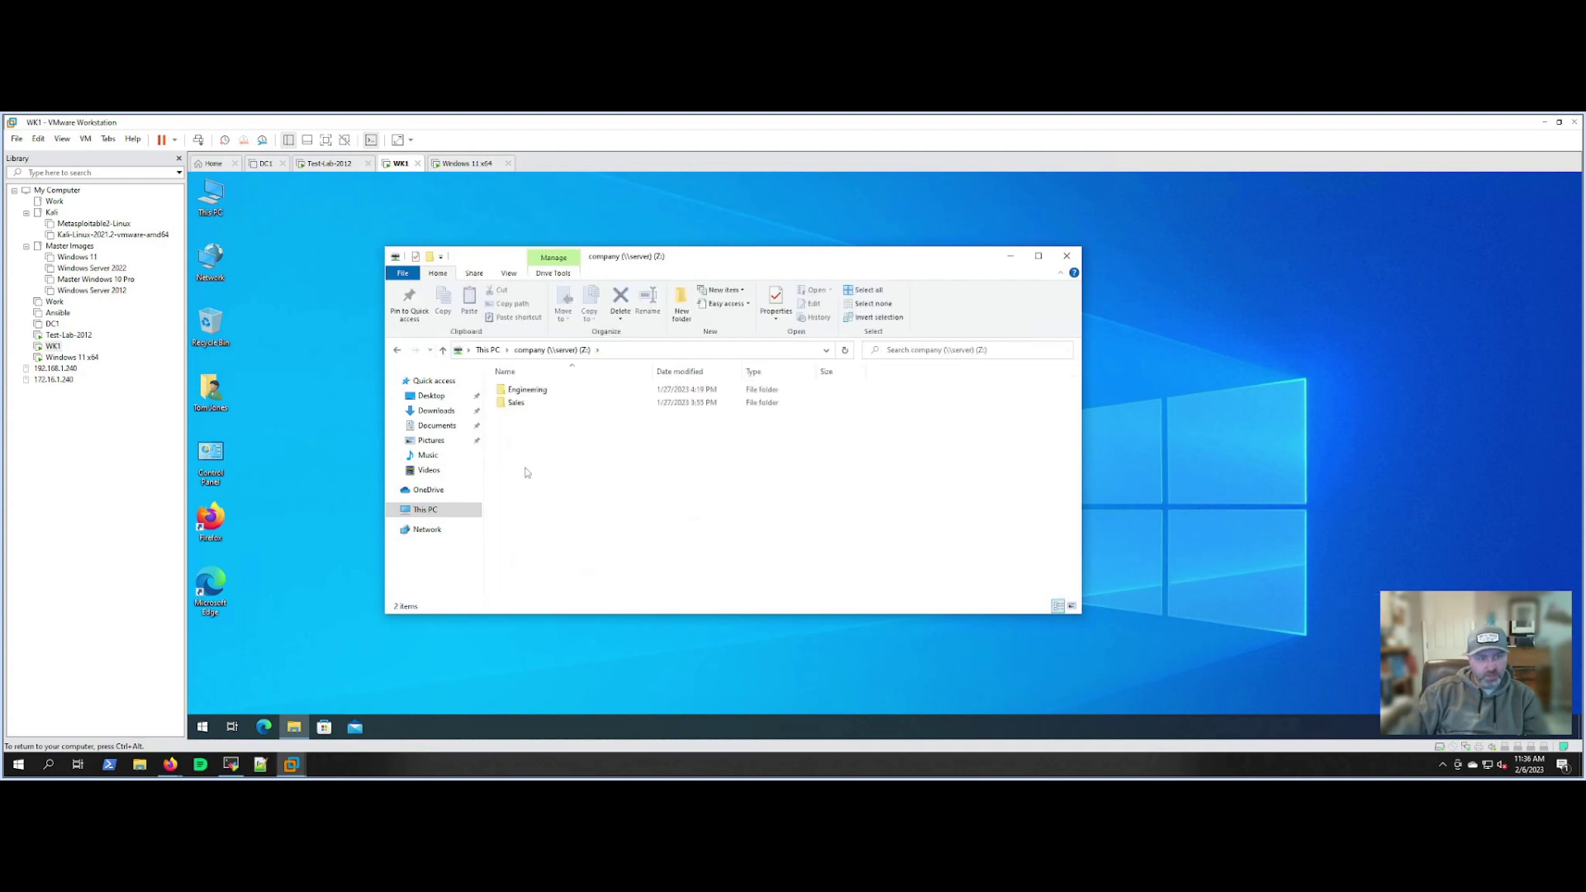
{"action": "left_click", "coordinate": [395, 351]}
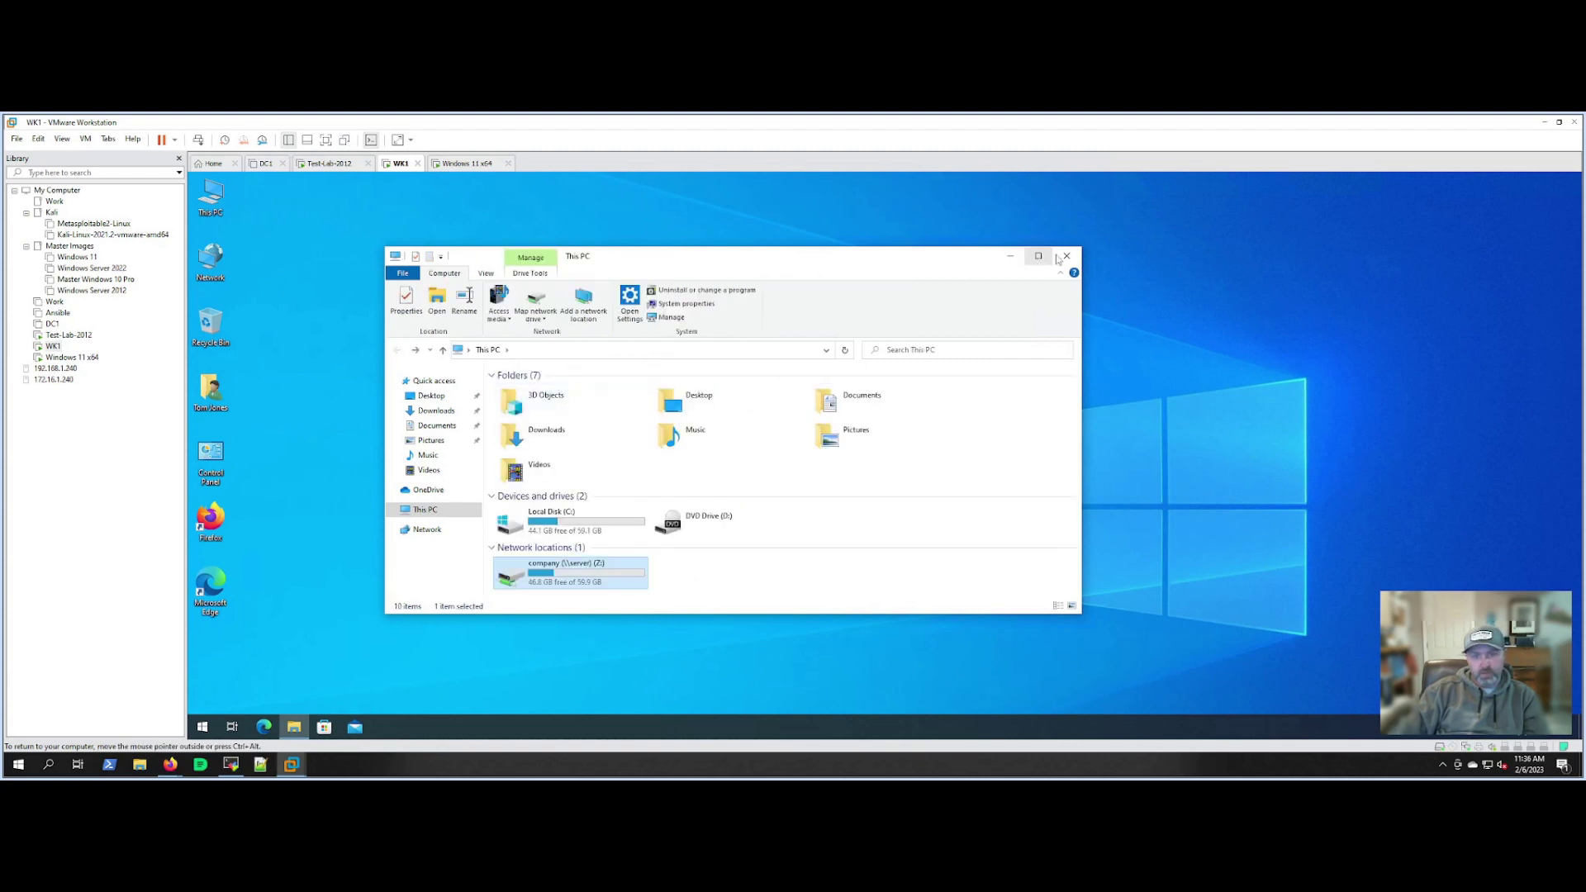
{"action": "left_click", "coordinate": [1065, 258]}
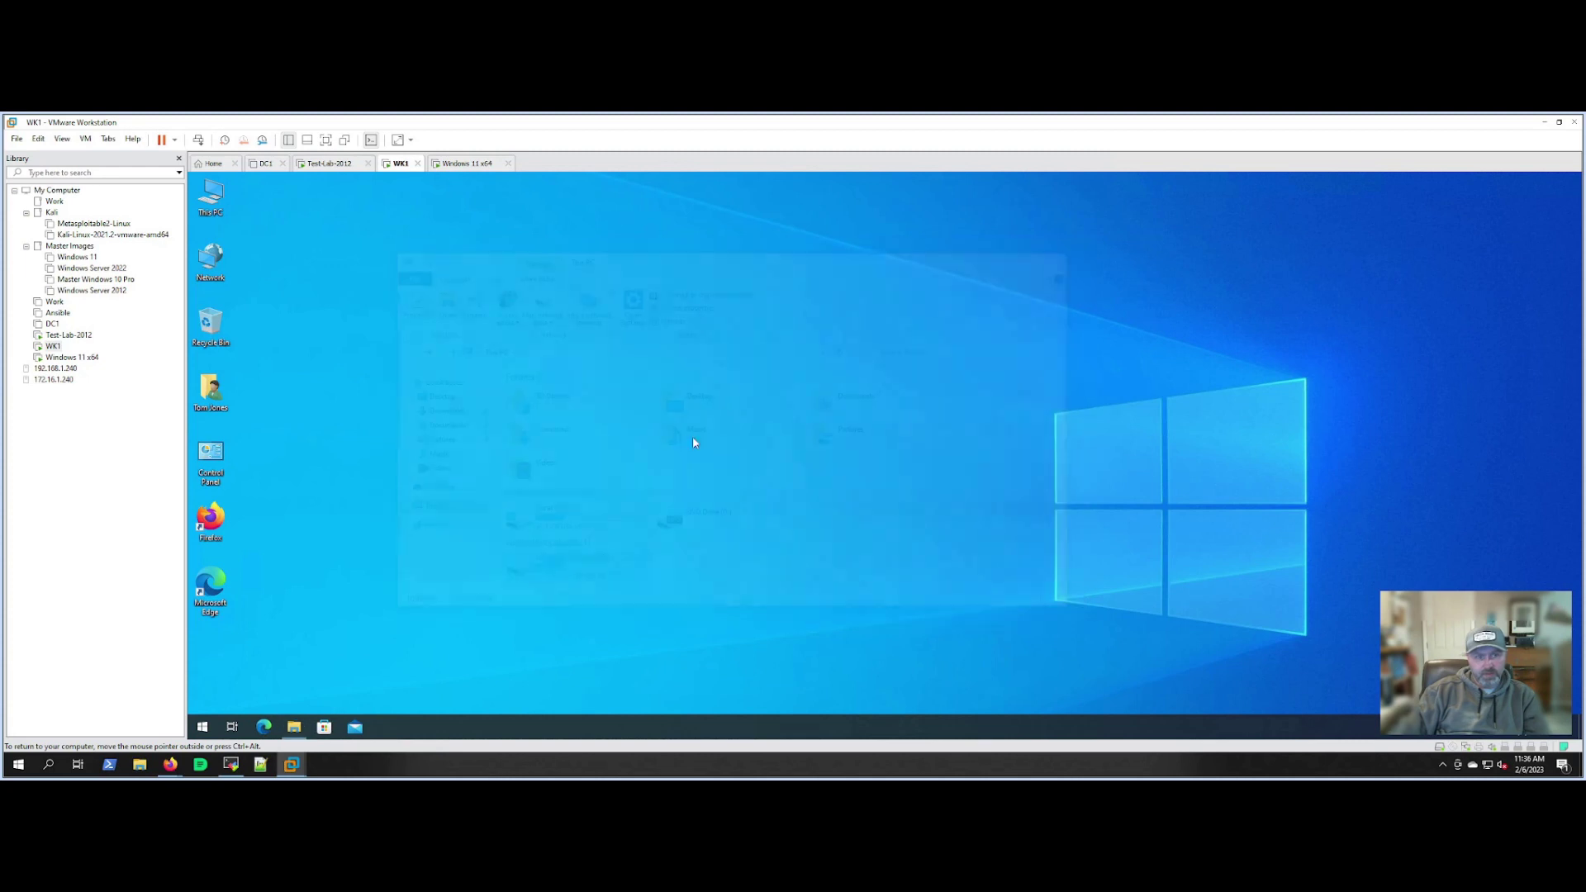
{"action": "left_click", "coordinate": [68, 334]}
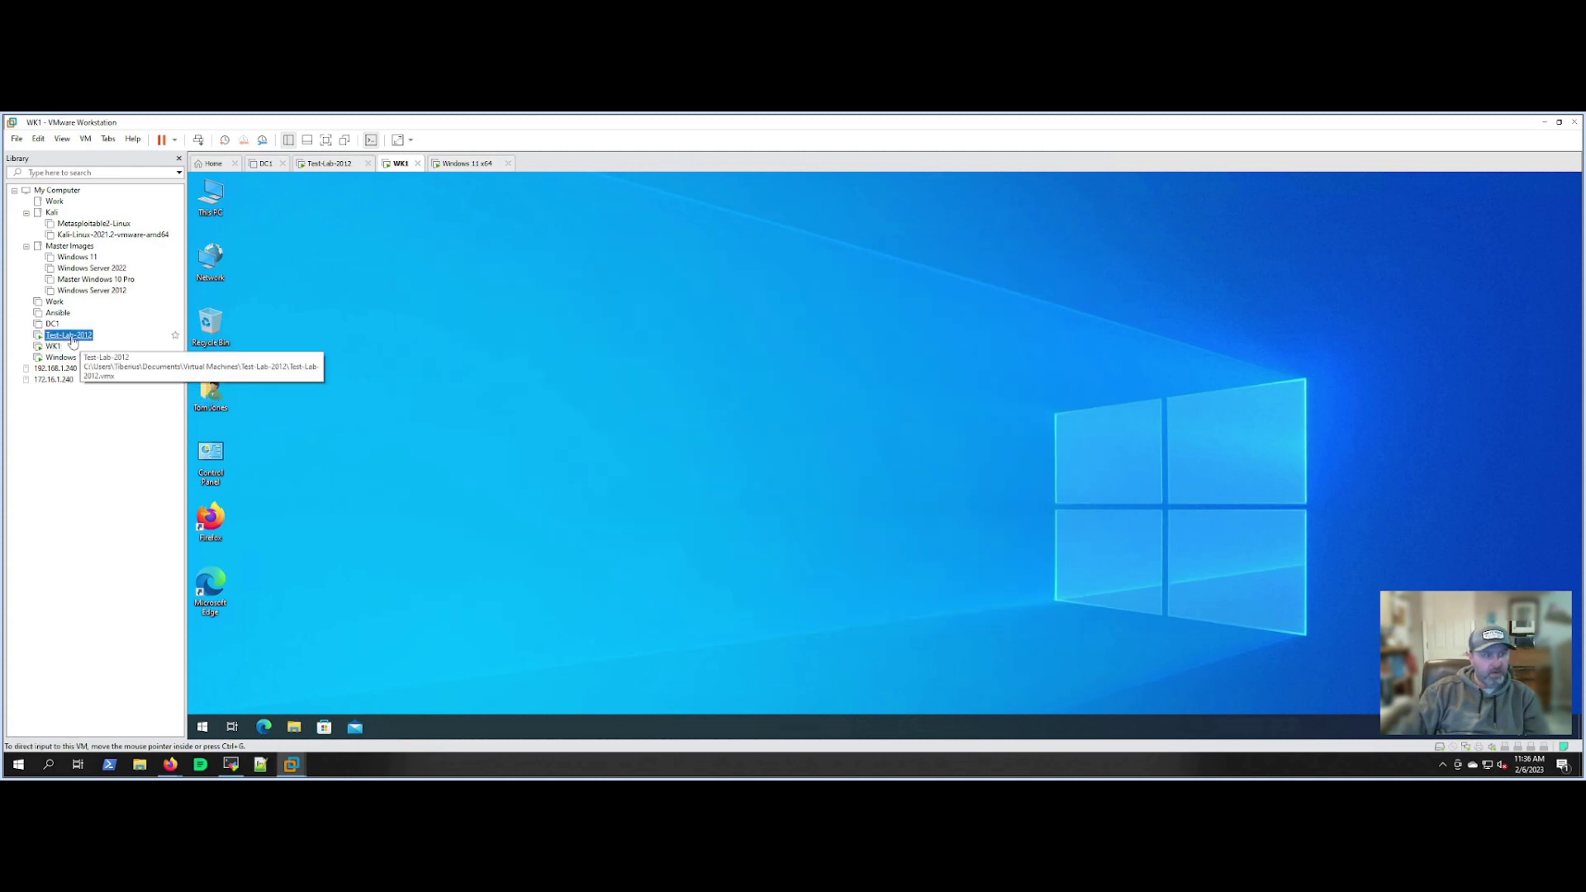
Edit the Map_Drive GPO at User Configuration > Preferences > Windows Settings > Drive Maps, maximized.
{"action": "left_click", "coordinate": [809, 414]}
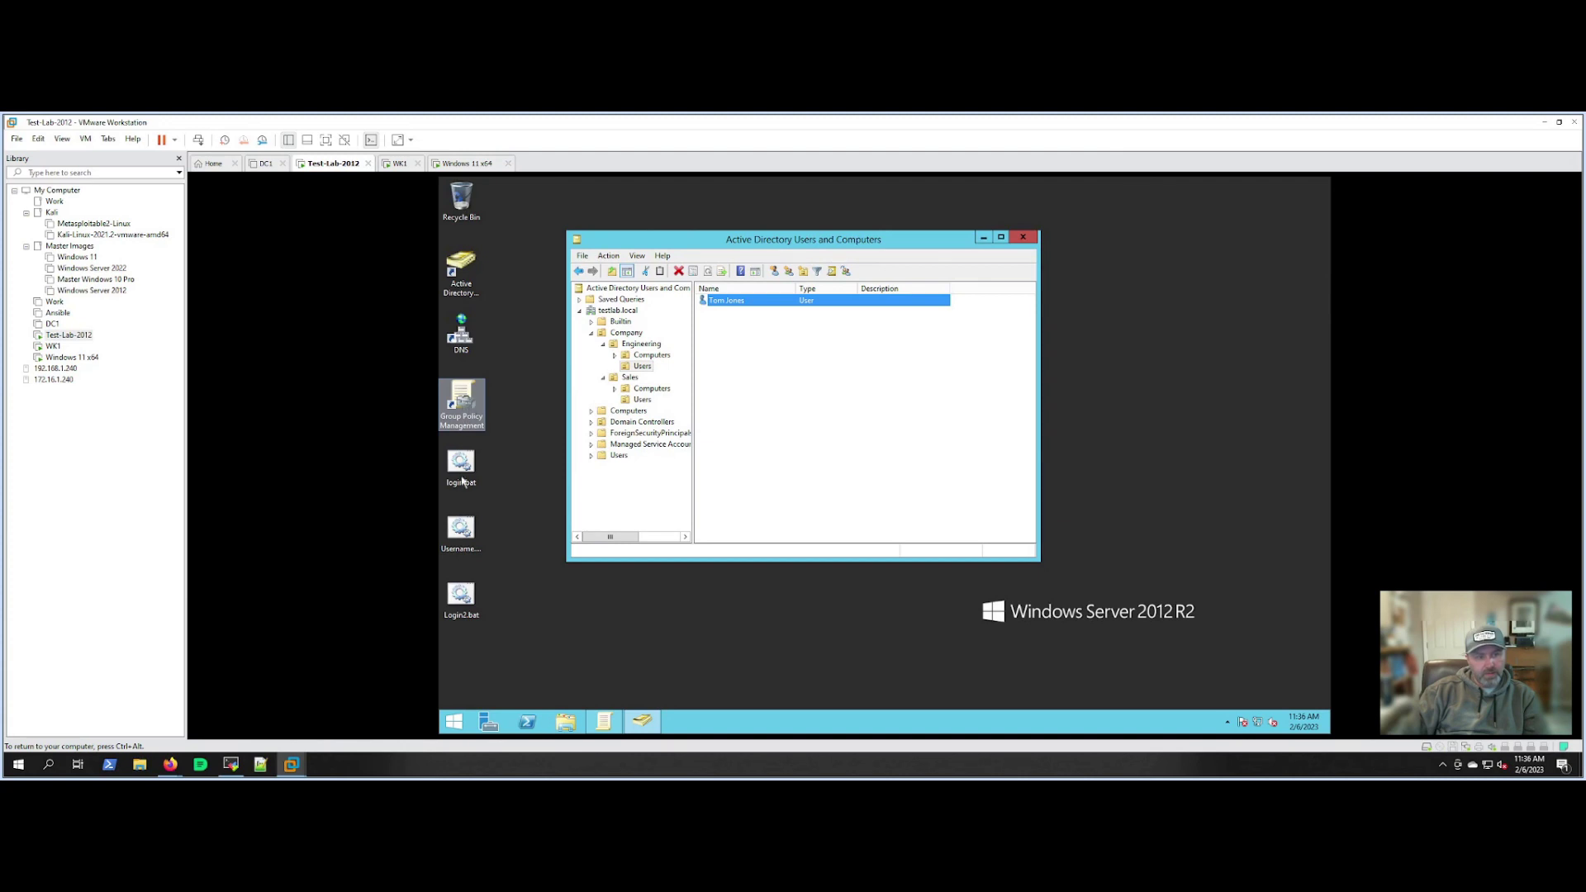
{"action": "left_click", "coordinate": [467, 534]}
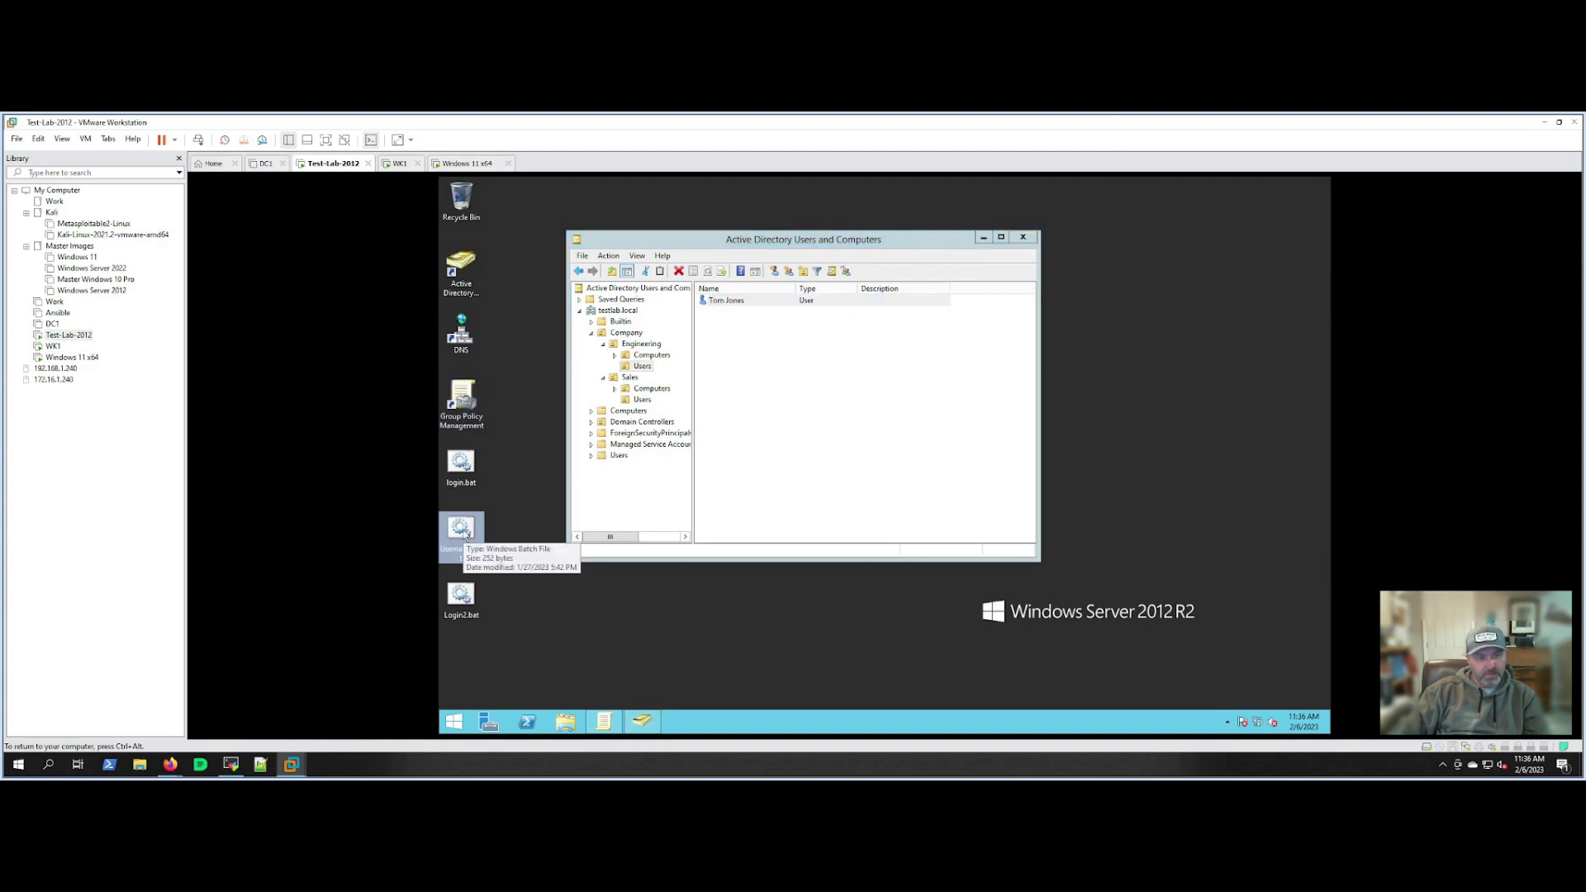
{"action": "left_click", "coordinate": [464, 404]}
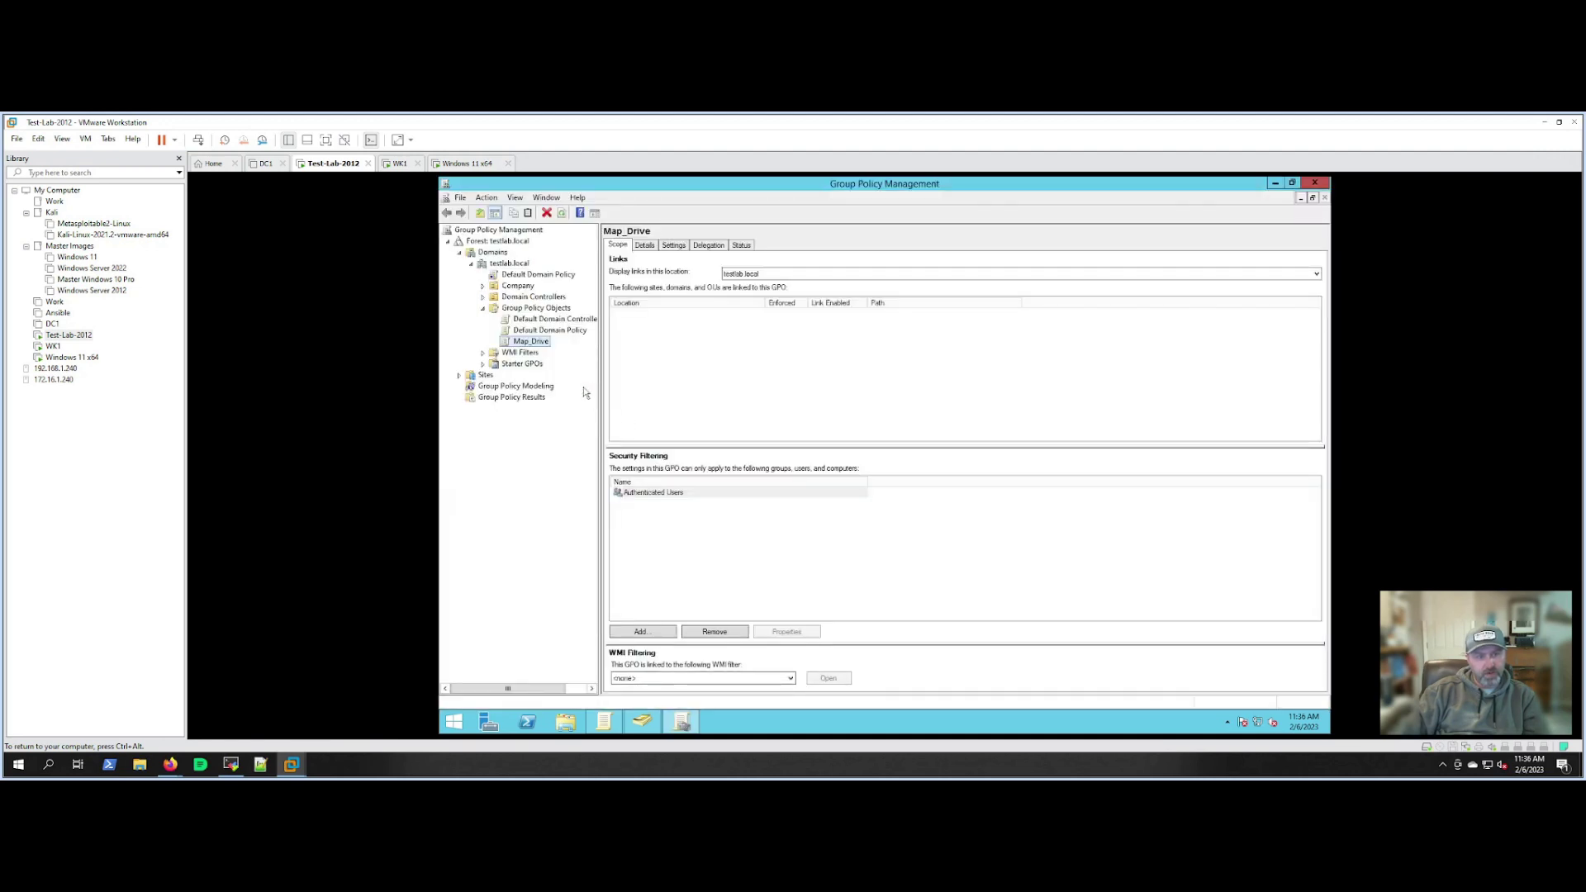
{"action": "right_click", "coordinate": [534, 346]}
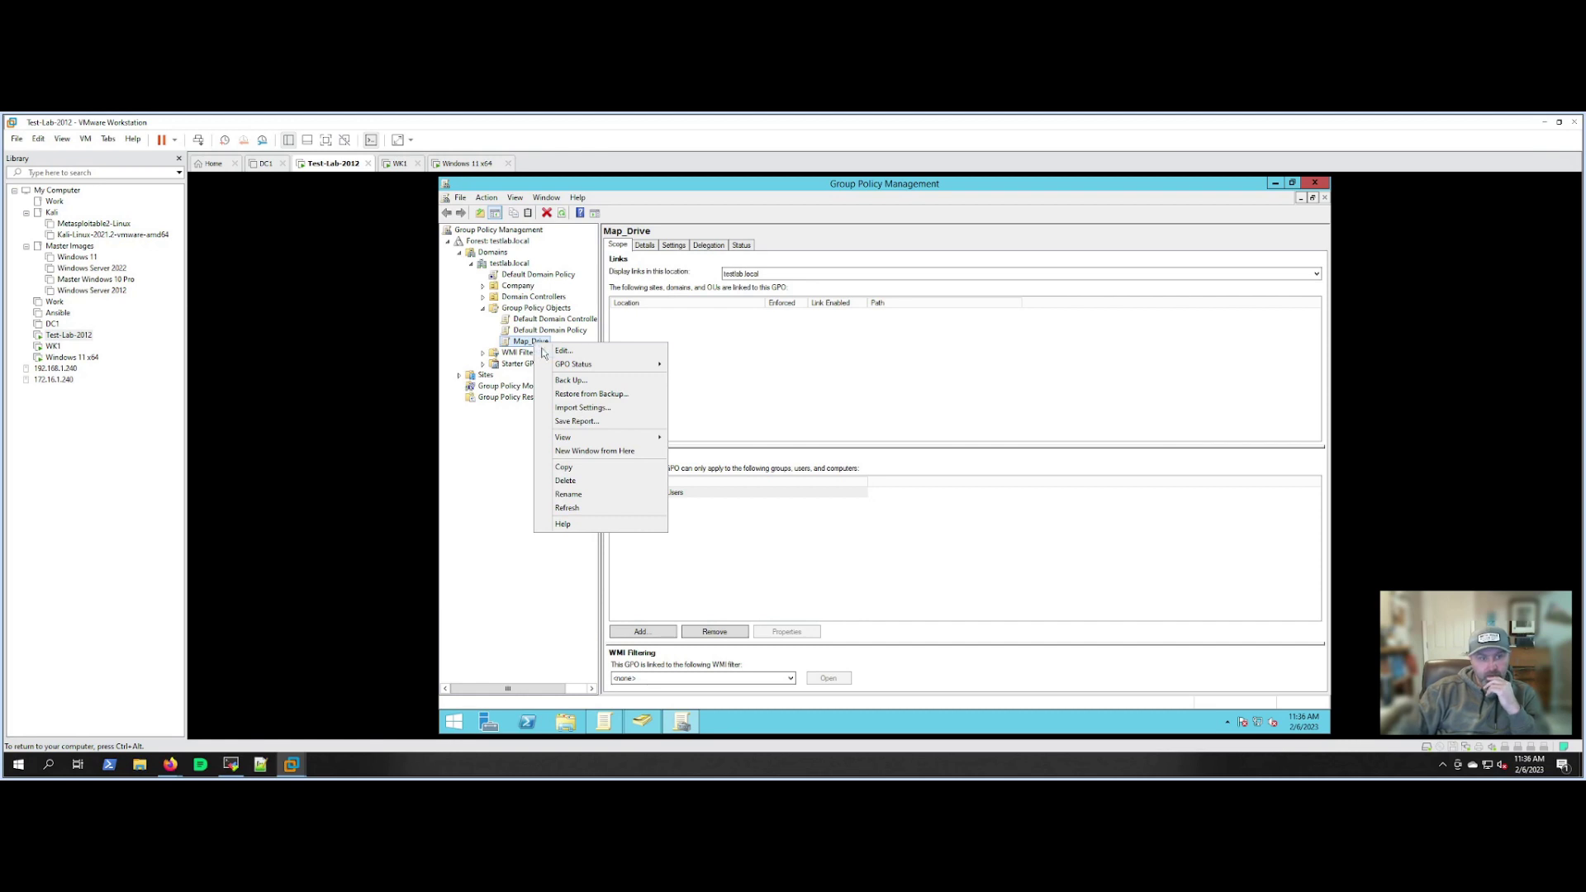
{"action": "left_click", "coordinate": [563, 351]}
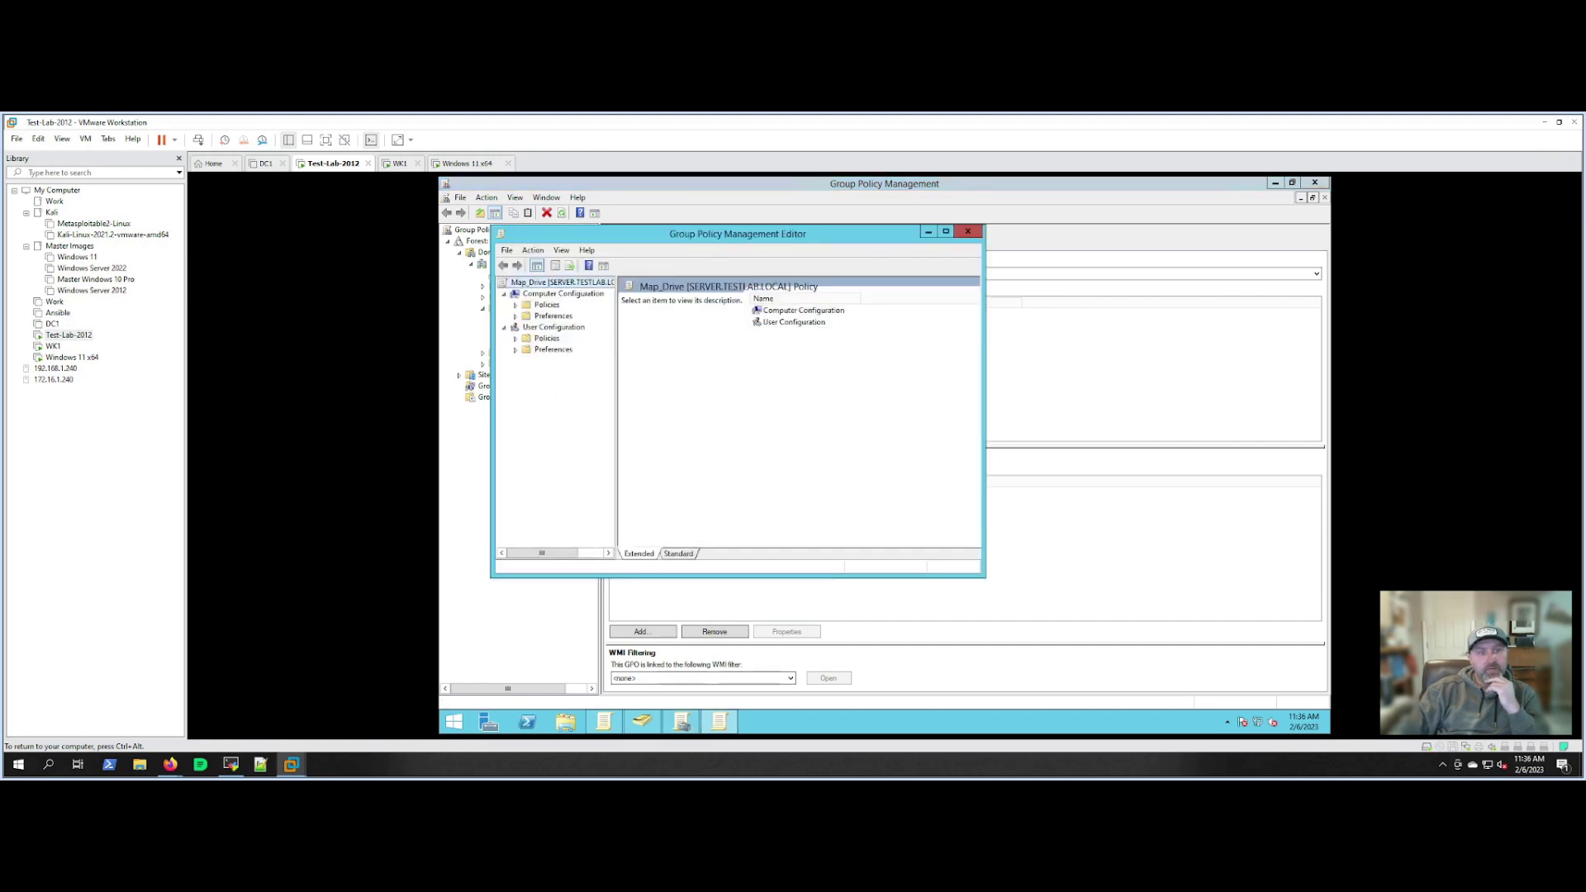
{"action": "left_click", "coordinate": [516, 351]}
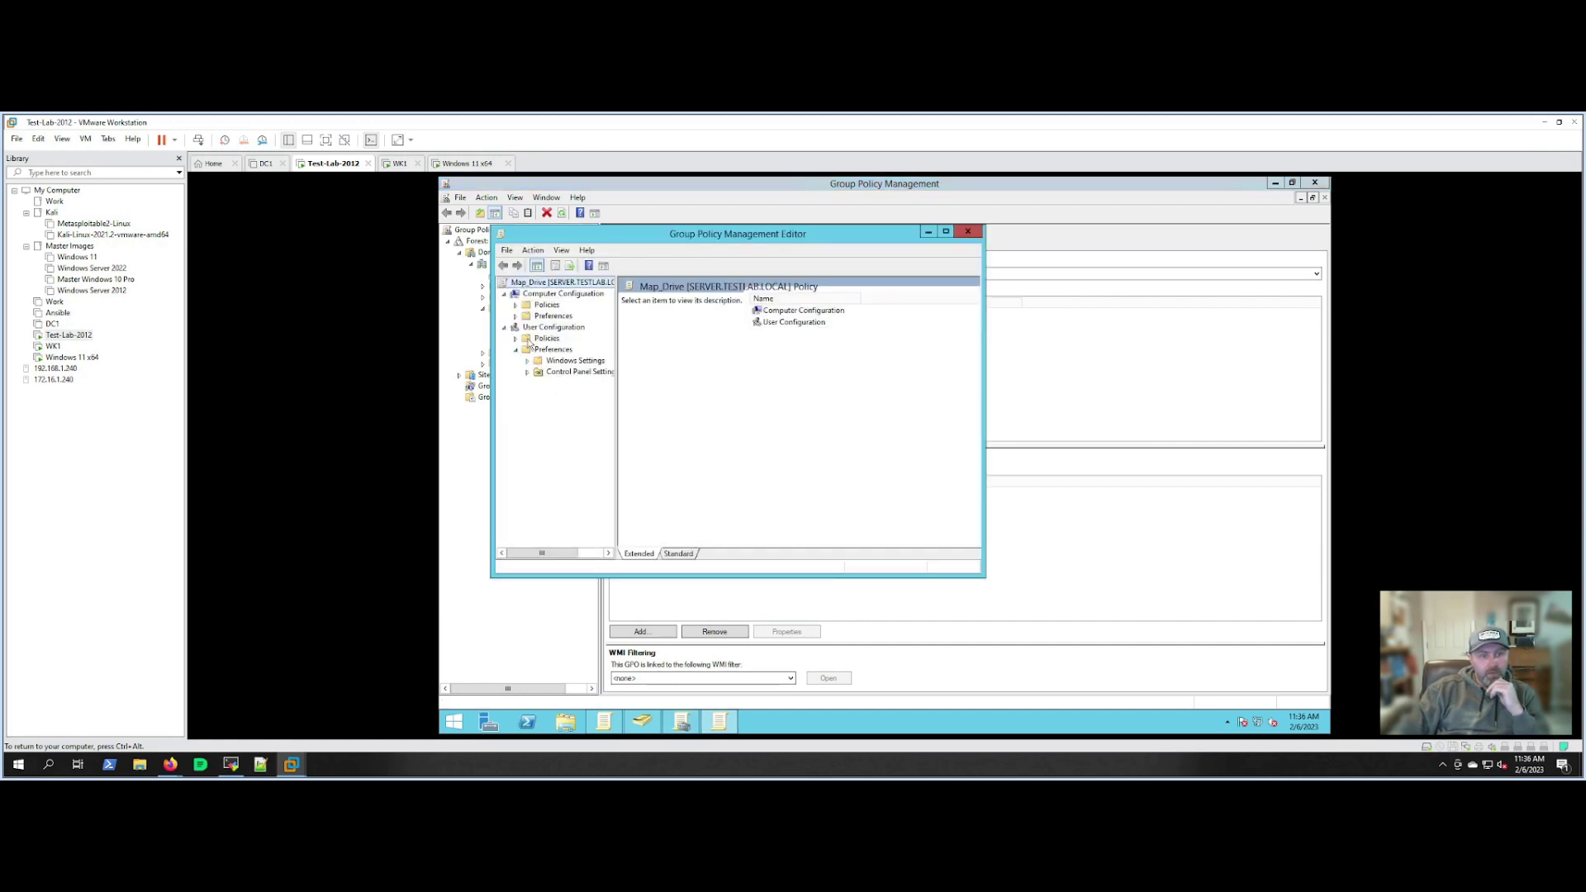
{"action": "left_click", "coordinate": [551, 330]}
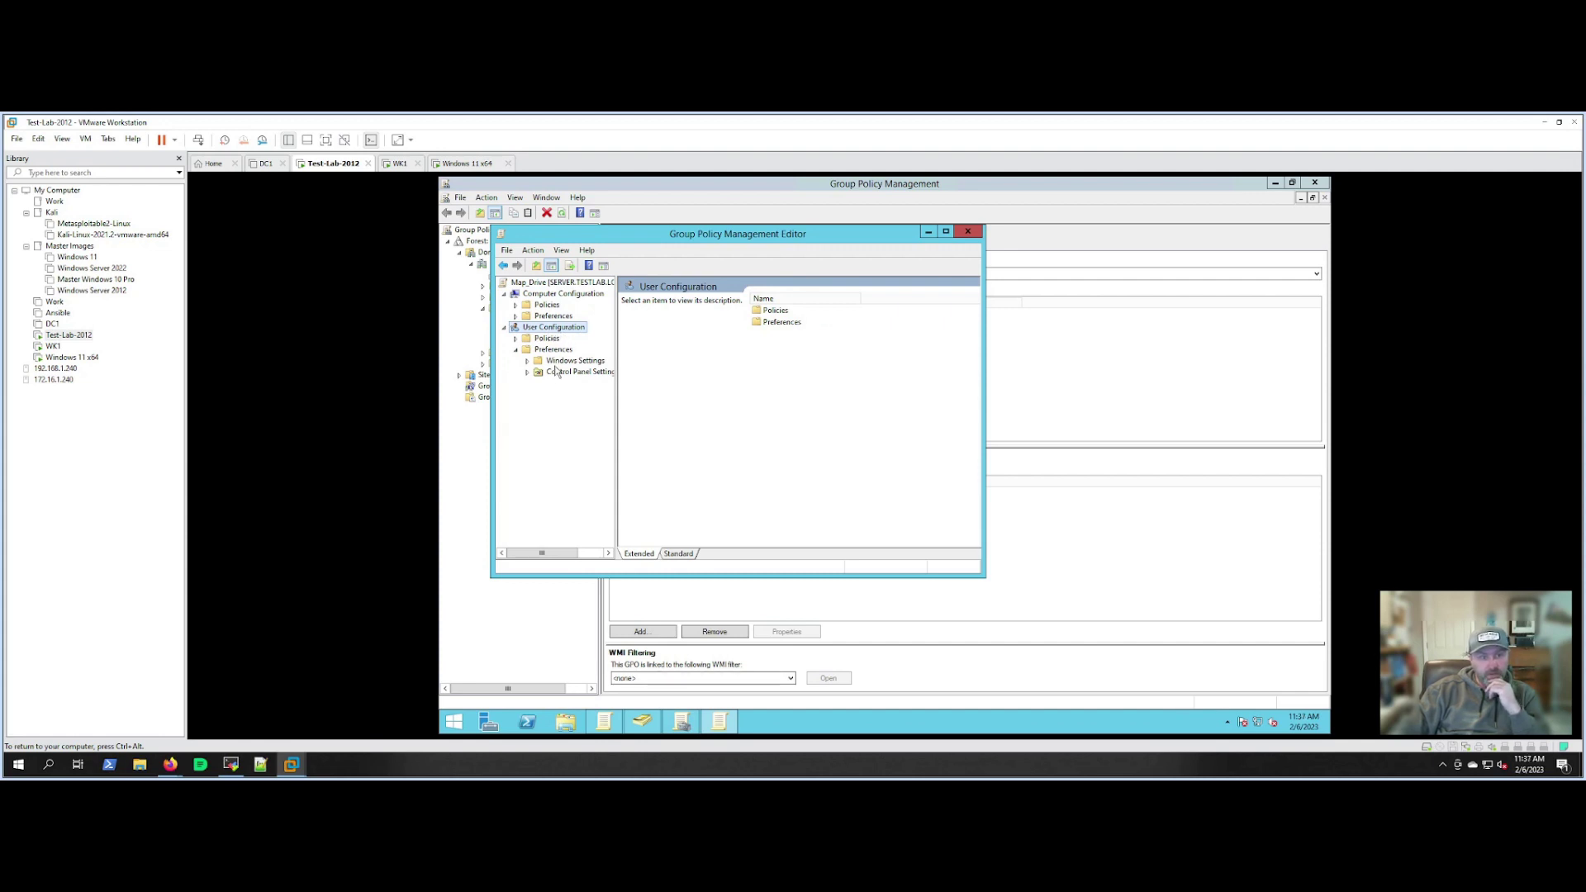
{"action": "left_click", "coordinate": [527, 361]}
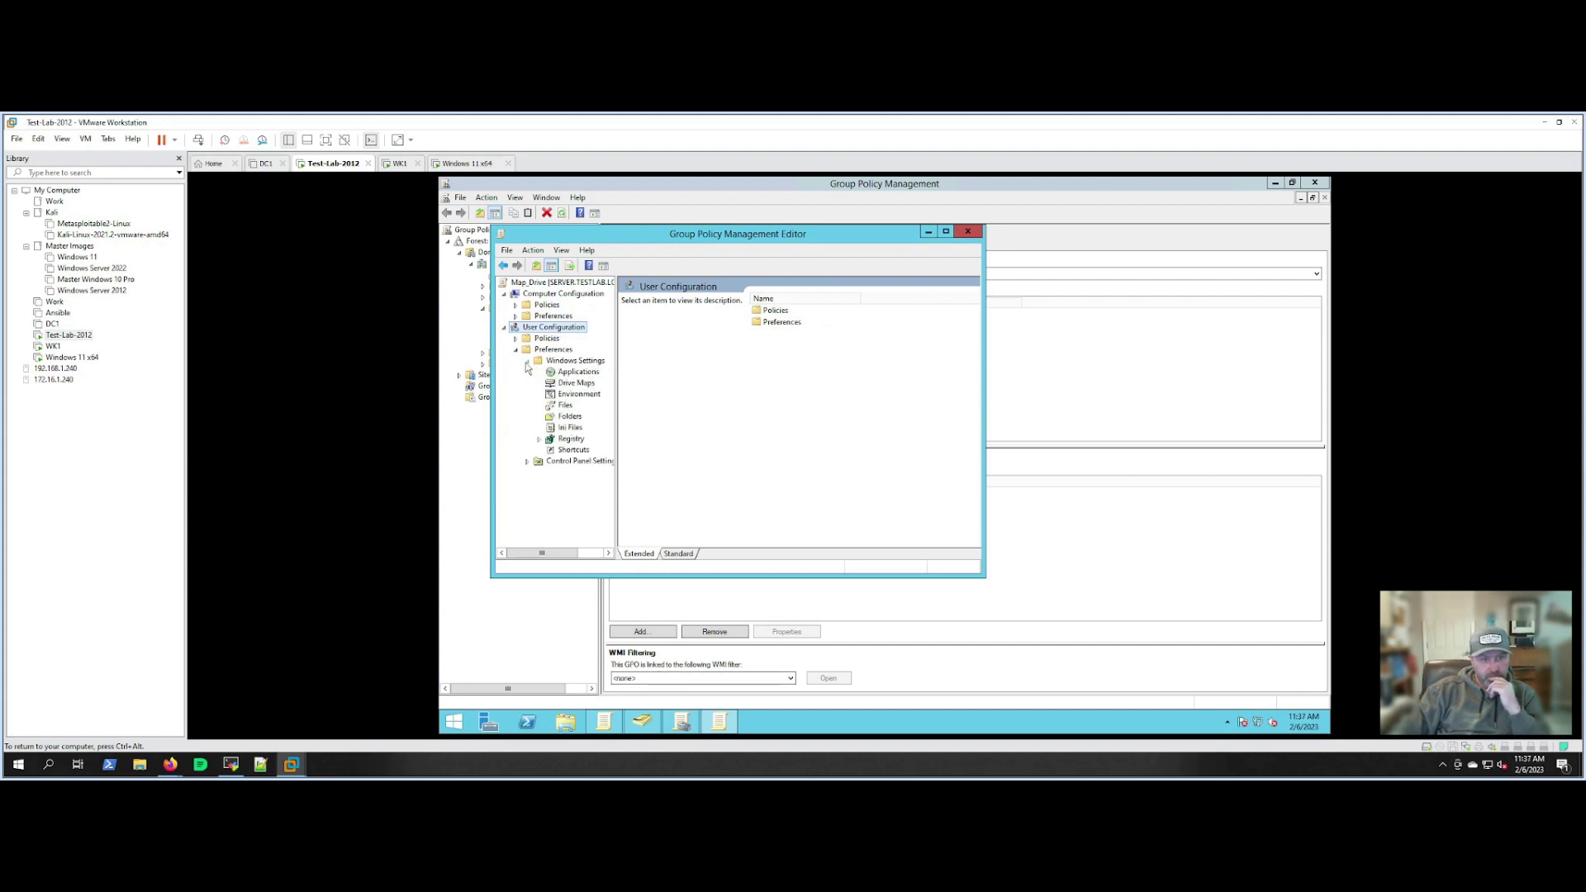
{"action": "left_click", "coordinate": [575, 383]}
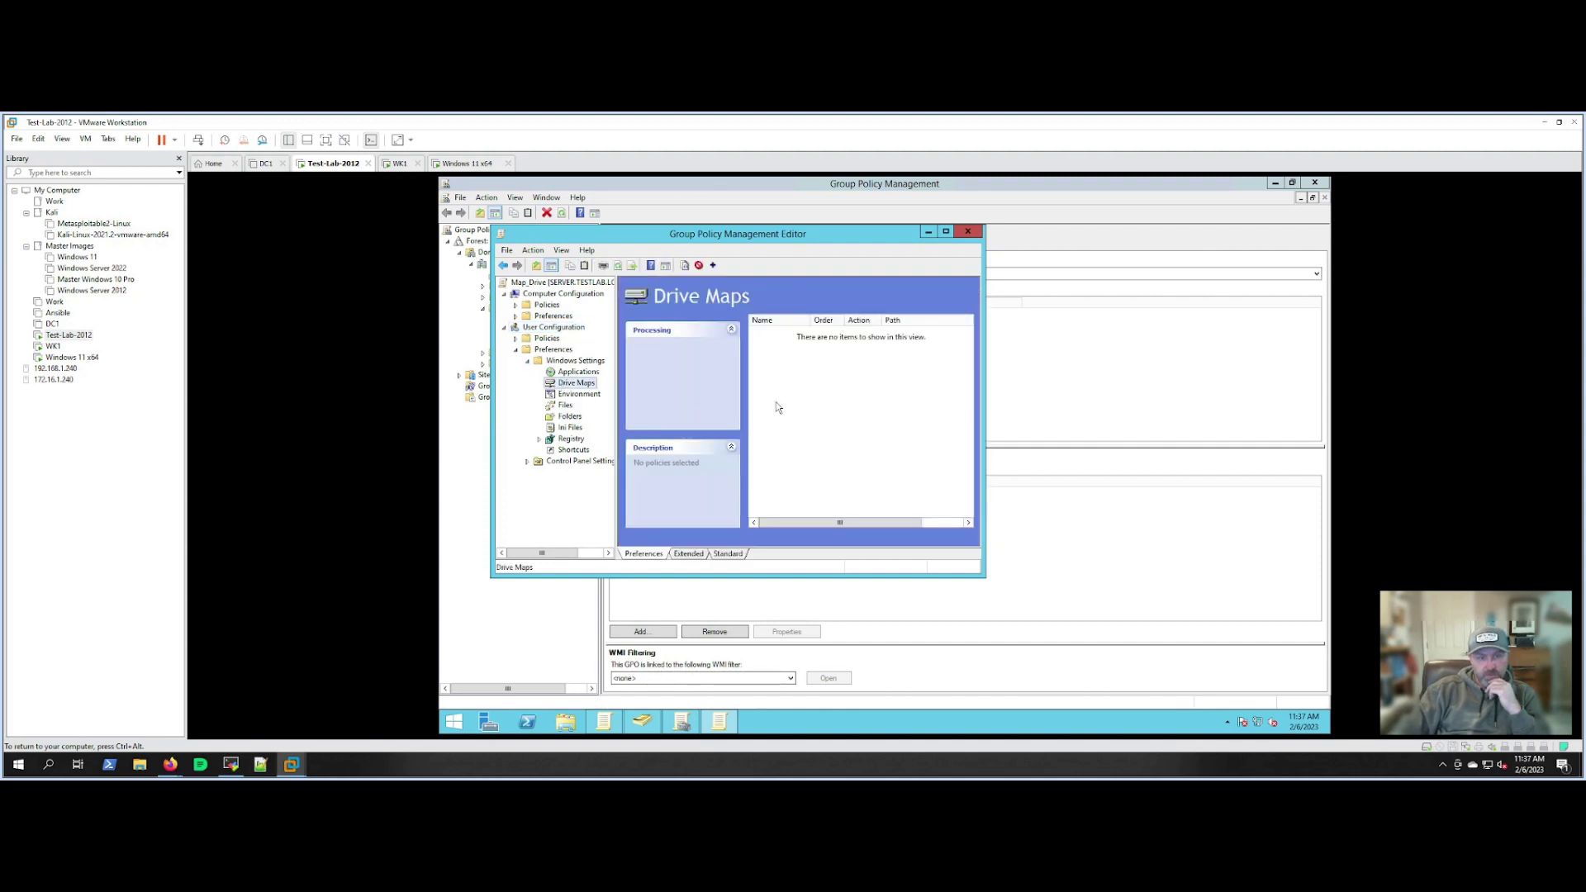
{"action": "left_click", "coordinate": [947, 234]}
{"action": "right_click", "coordinate": [775, 342]}
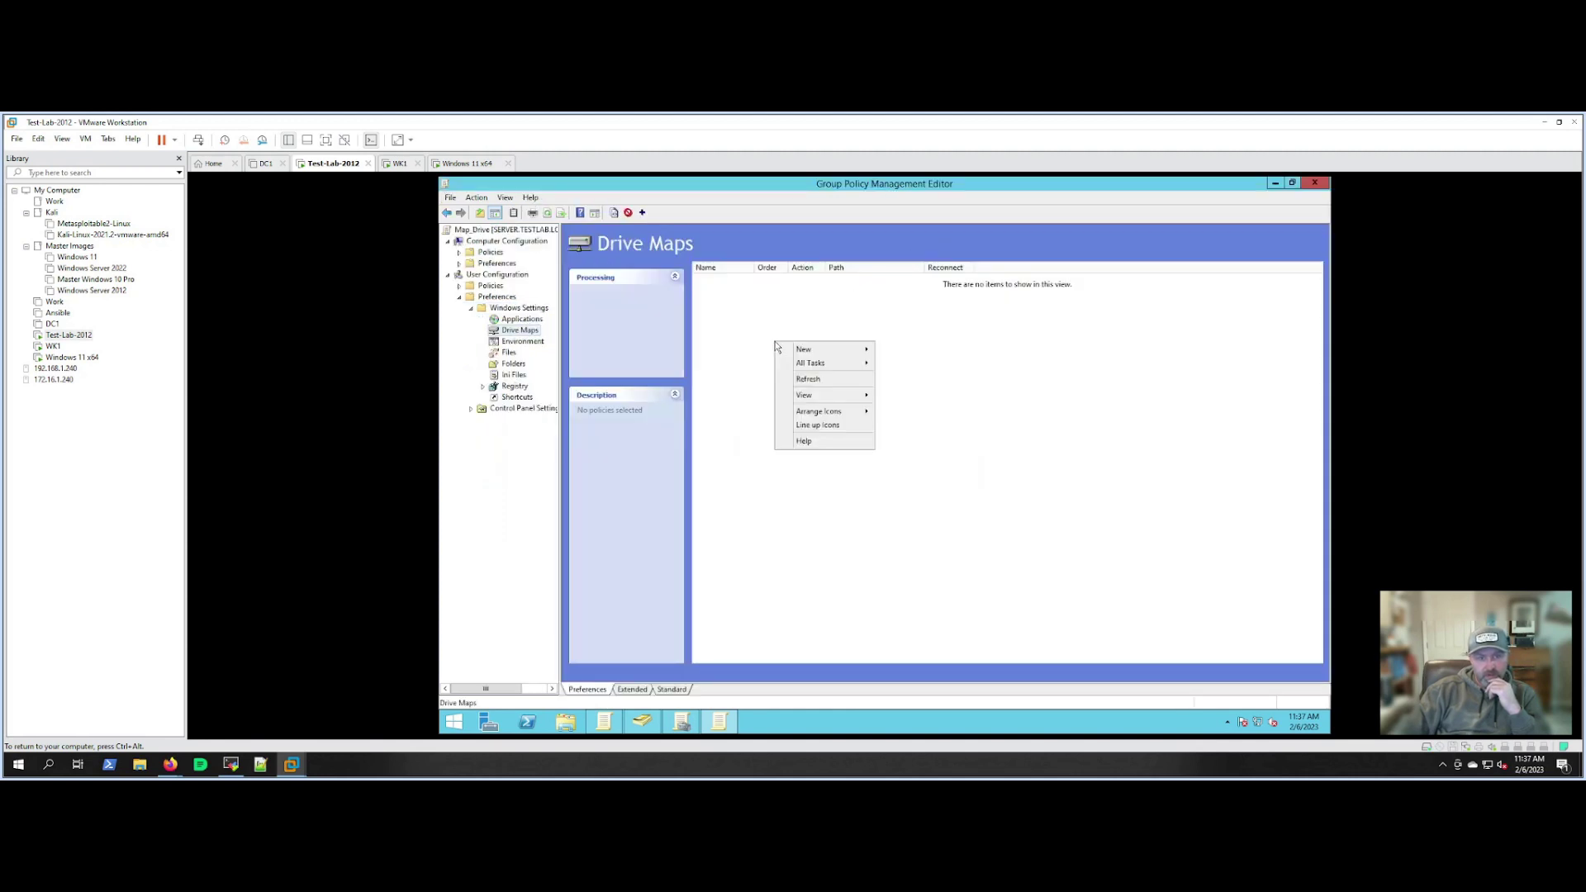
Create a new mapped drive with Update action and location \\server\company.
{"action": "mouse_move", "coordinate": [790, 353]}
{"action": "left_click", "coordinate": [910, 349]}
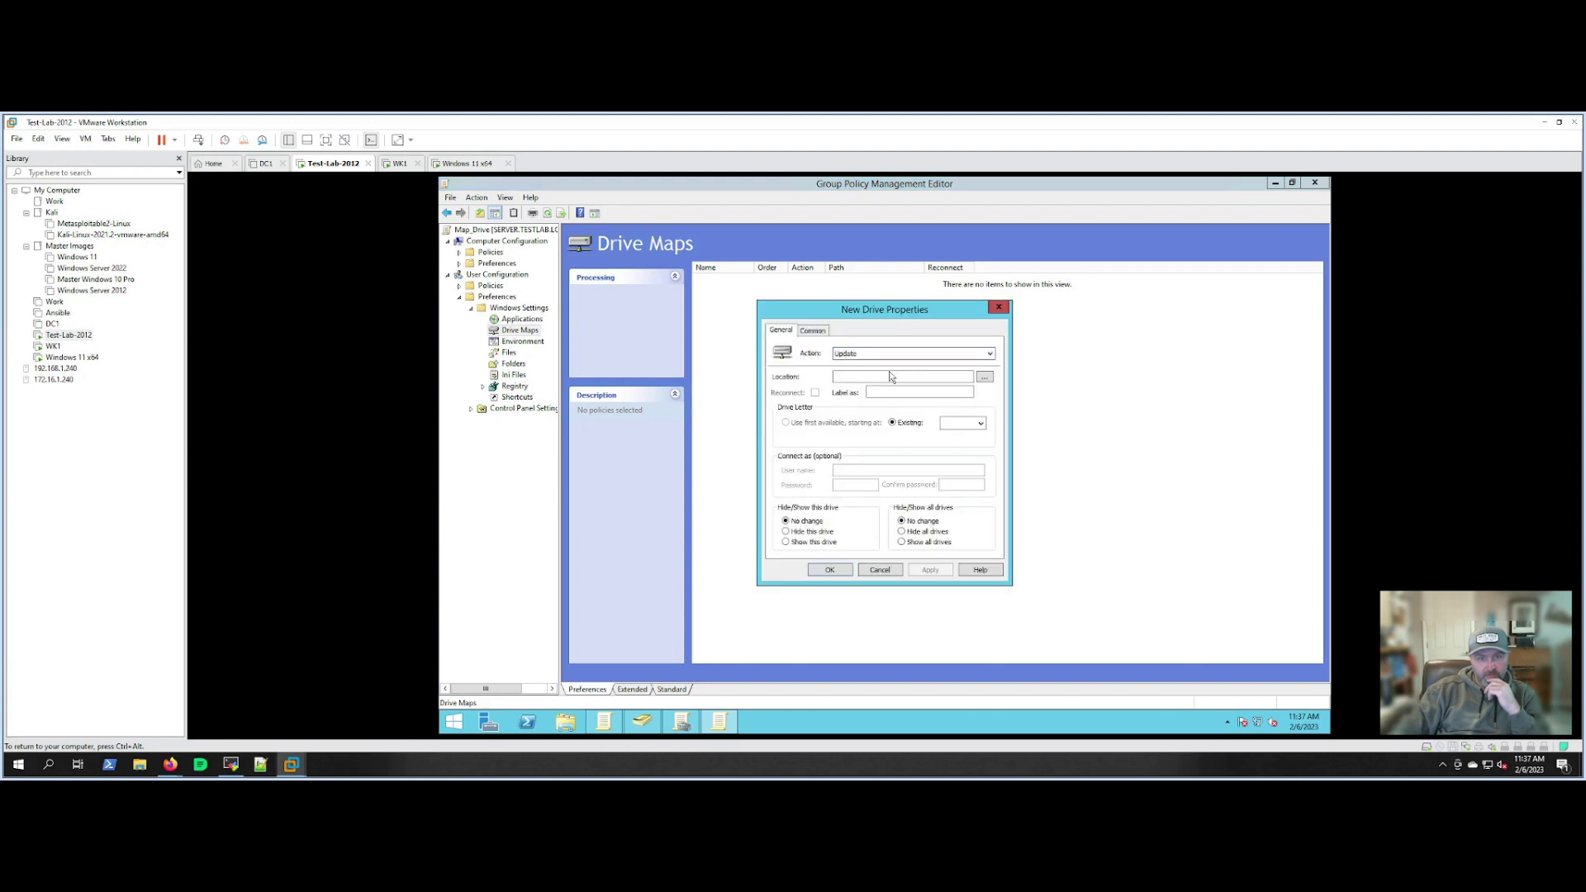
{"action": "left_click", "coordinate": [844, 355]}
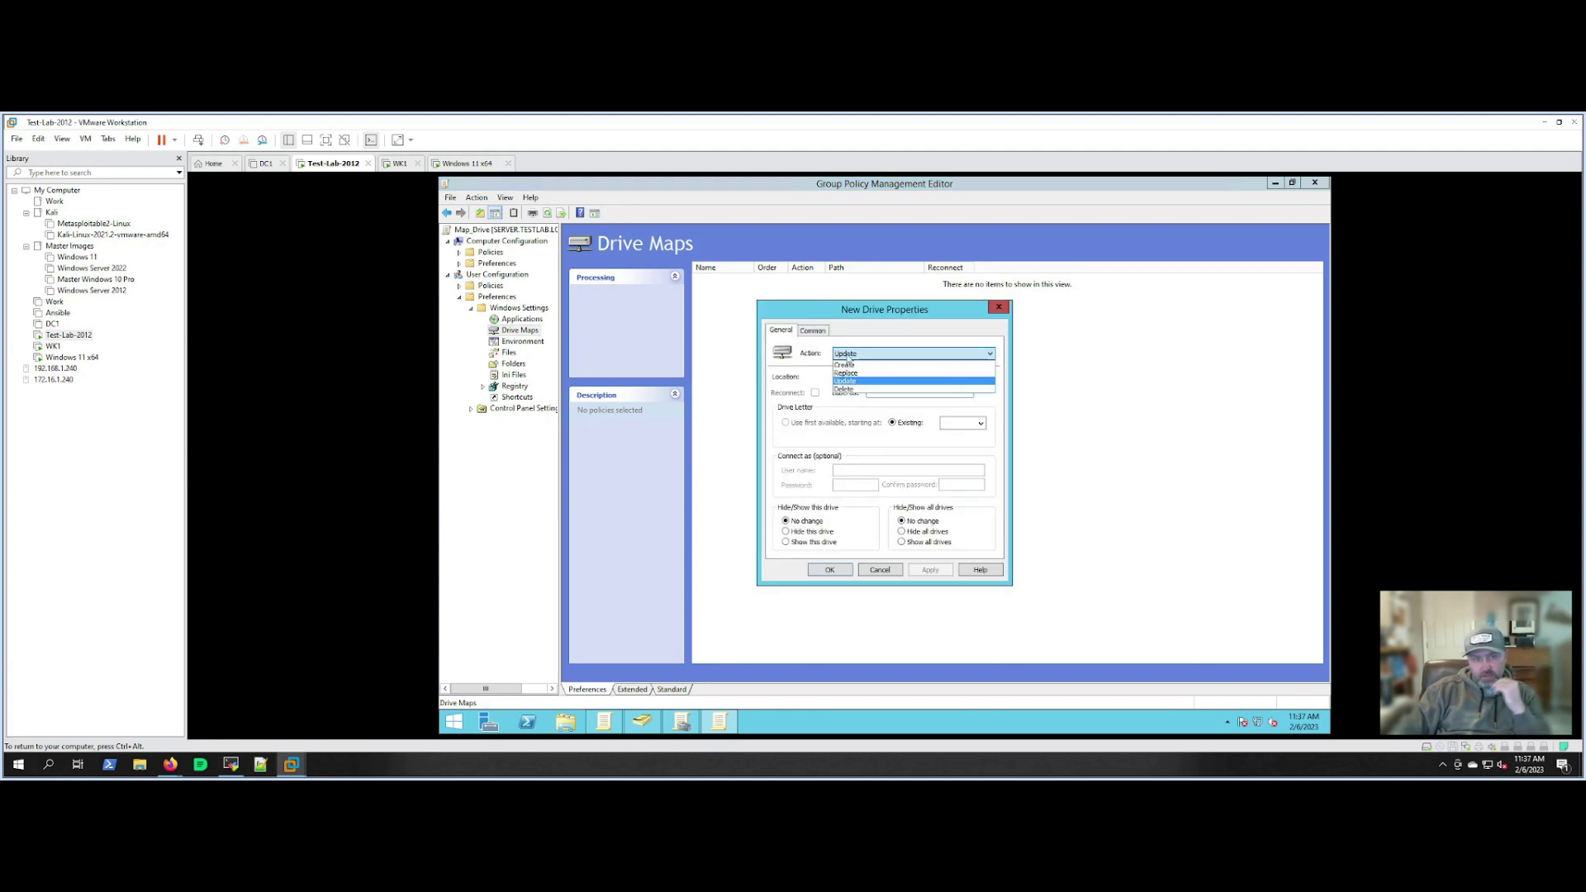
{"action": "left_click", "coordinate": [846, 357]}
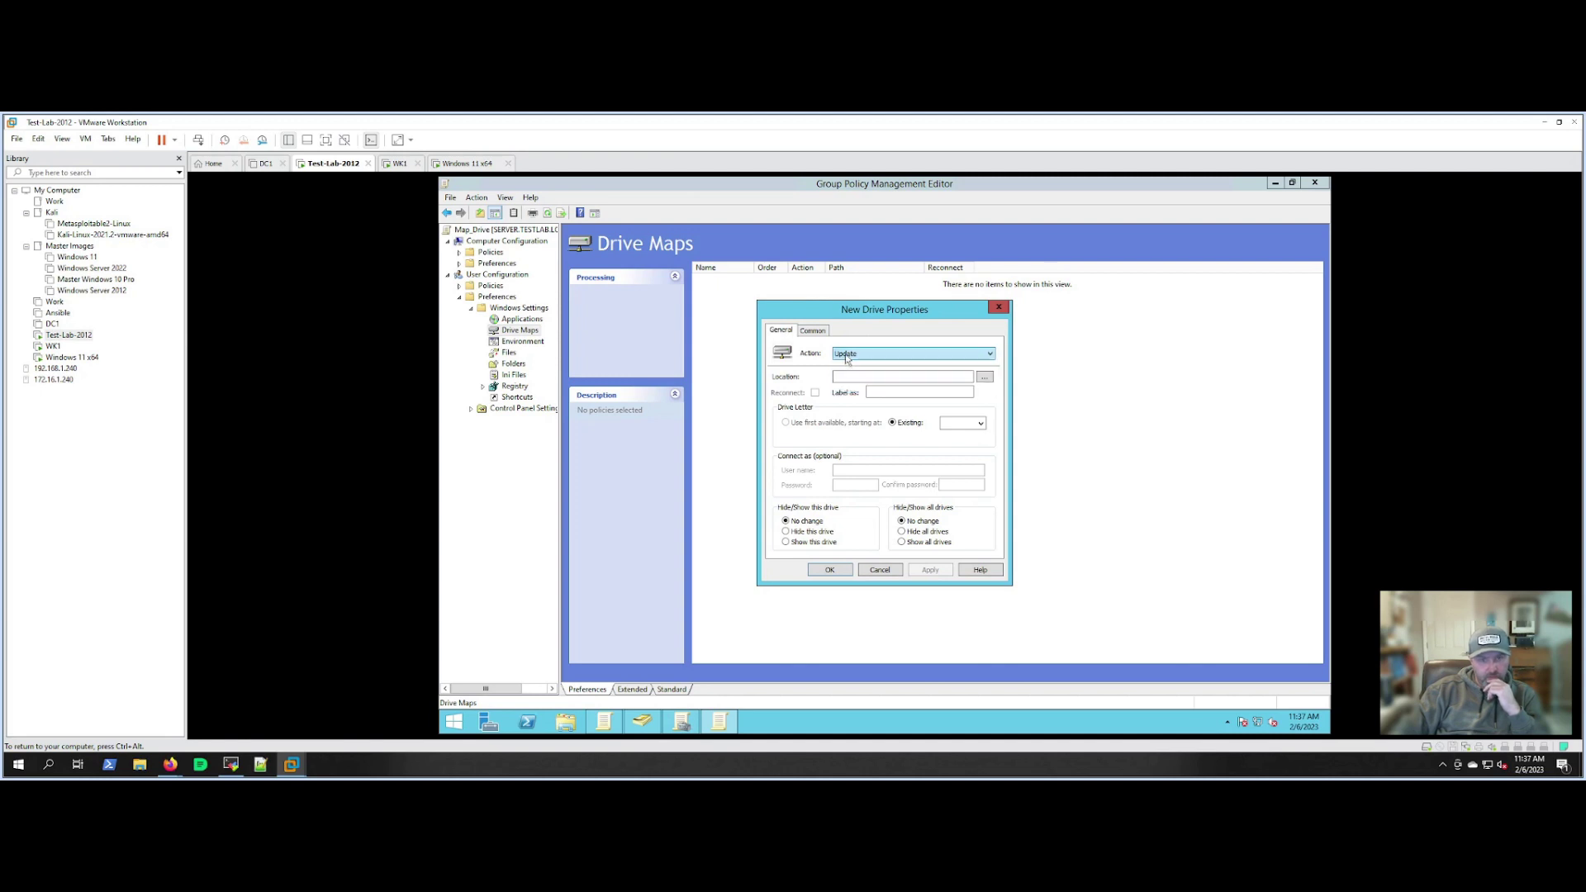
{"action": "left_click", "coordinate": [847, 377]}
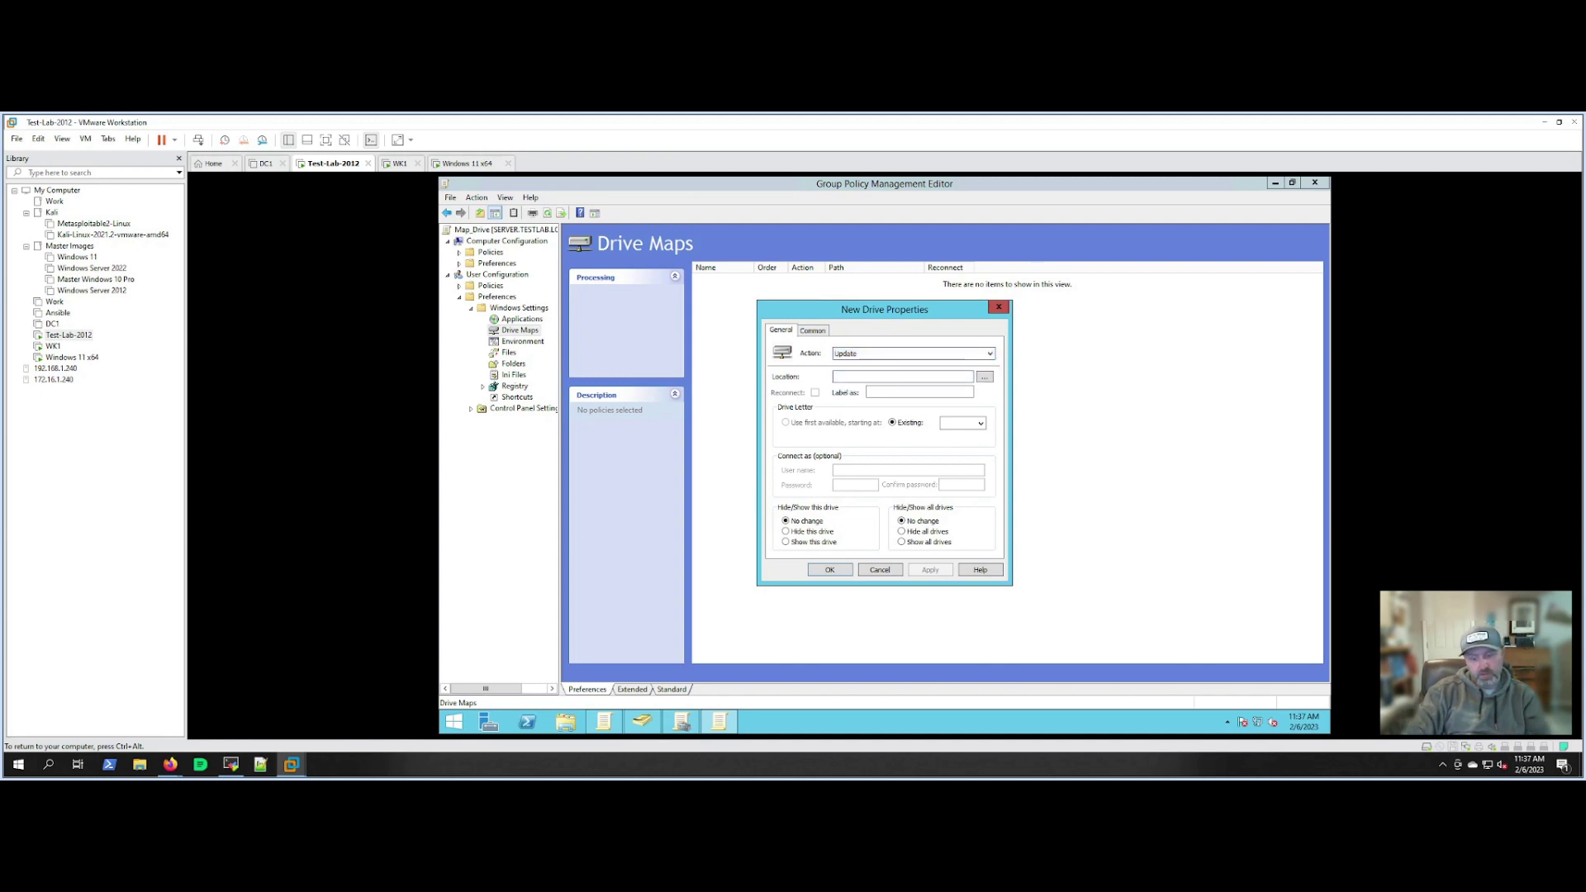
{"action": "type", "text": "\\\\"}
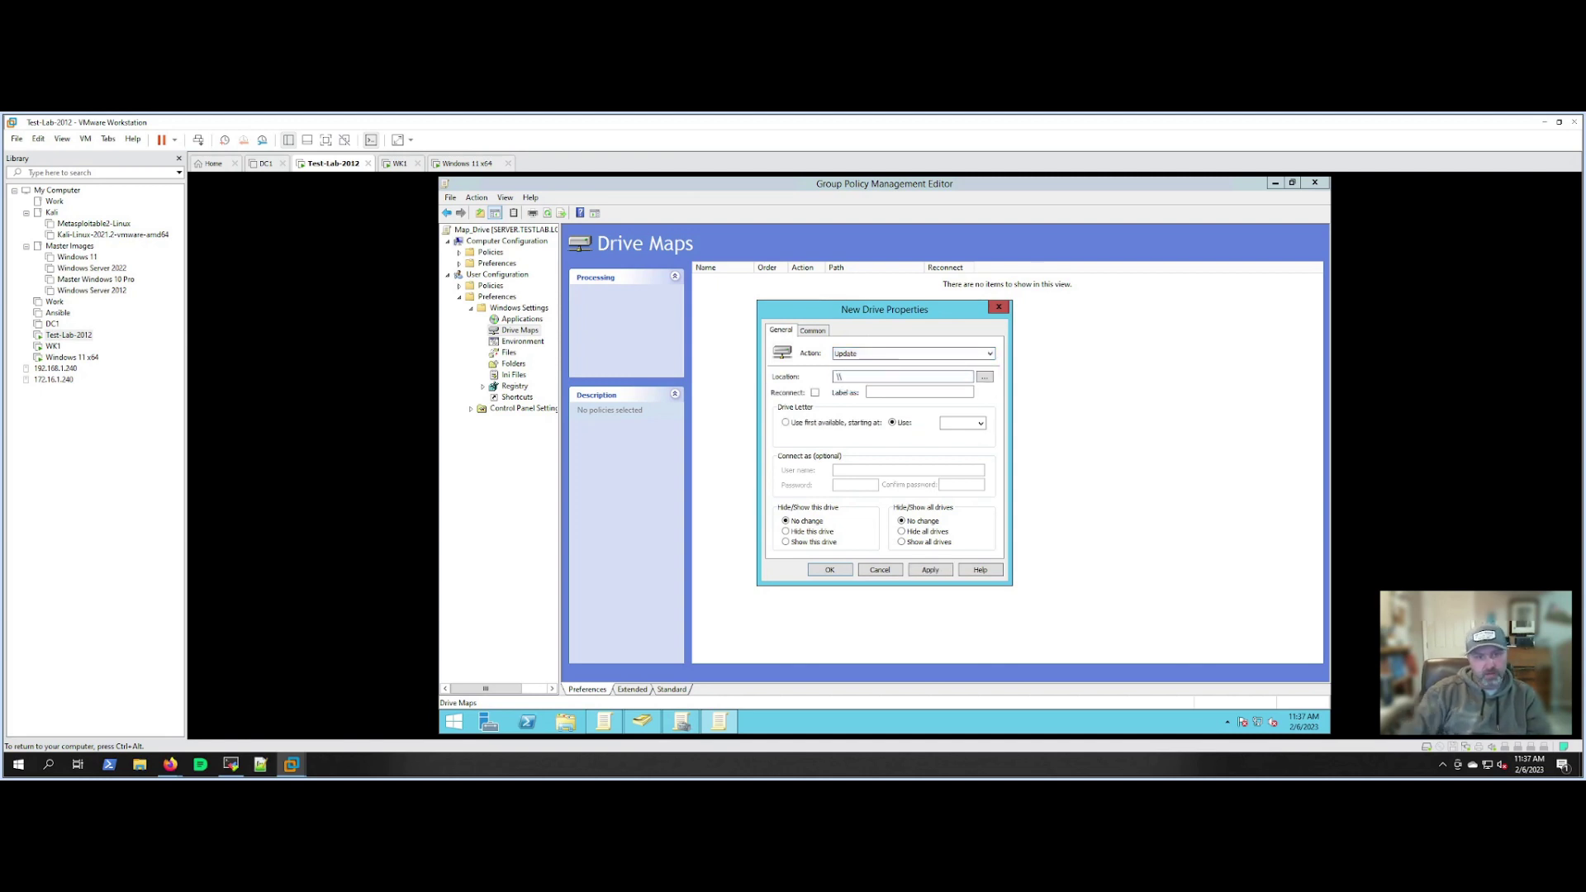
{"action": "left_click", "coordinate": [852, 355]}
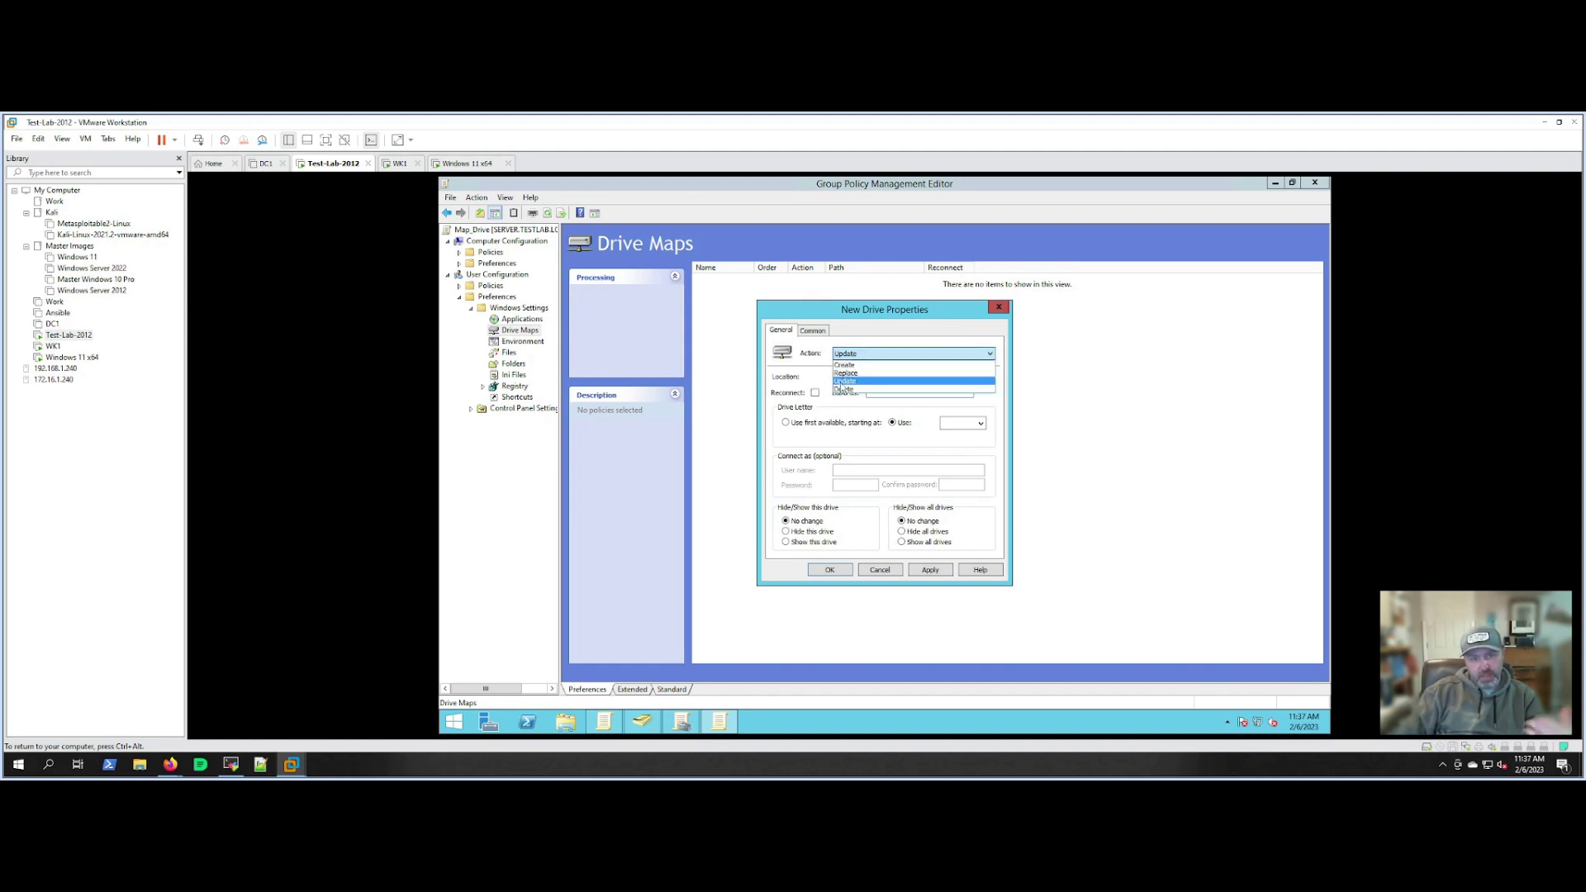
{"action": "left_click", "coordinate": [806, 376]}
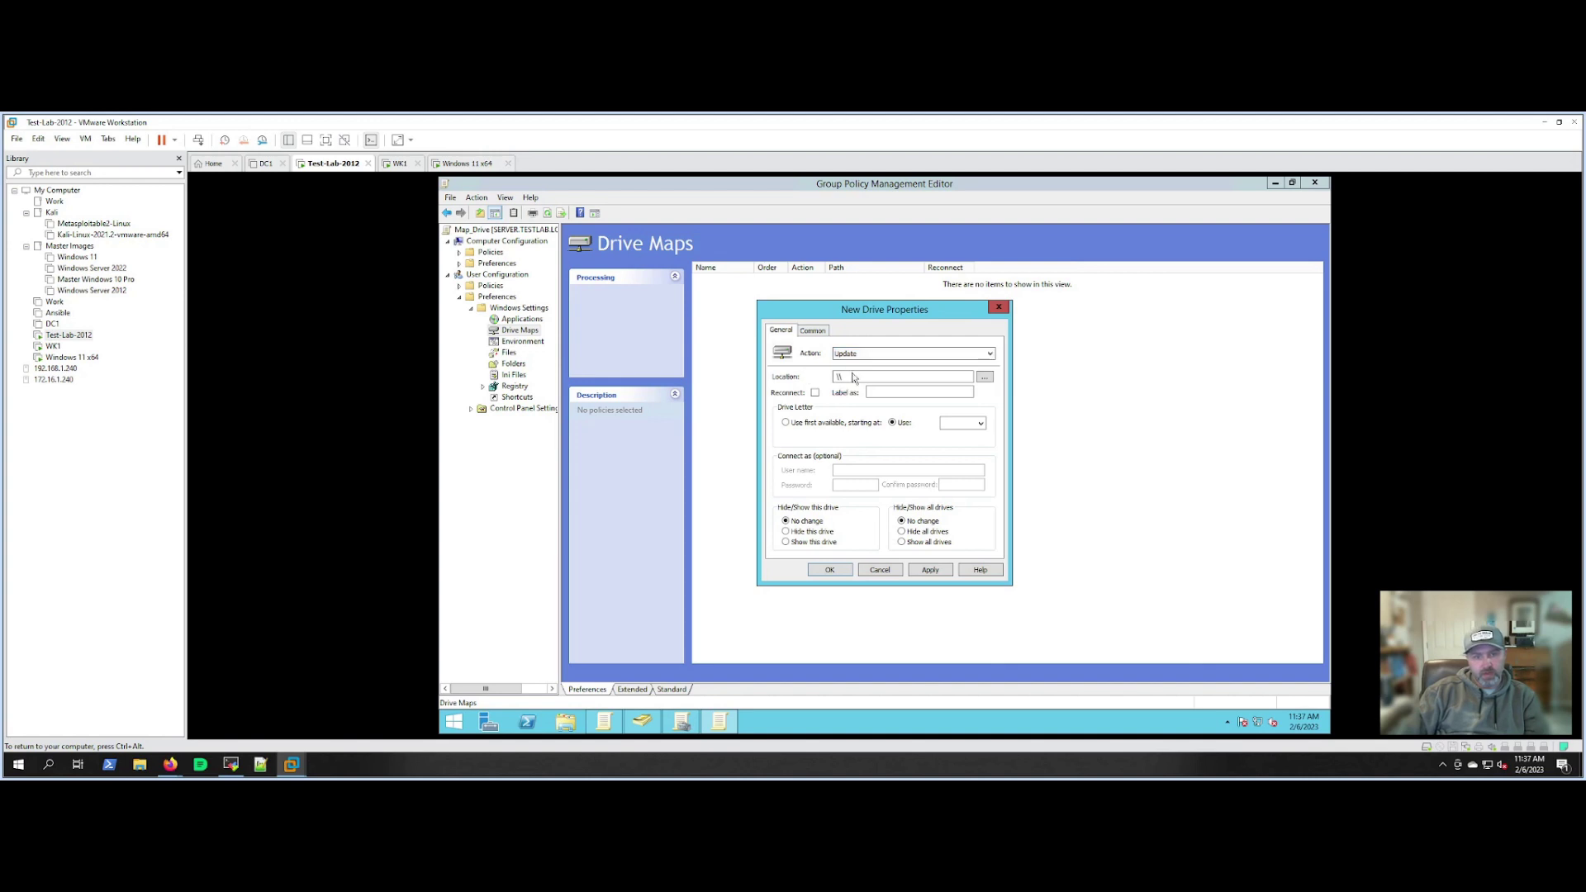
{"action": "left_click", "coordinate": [851, 355]}
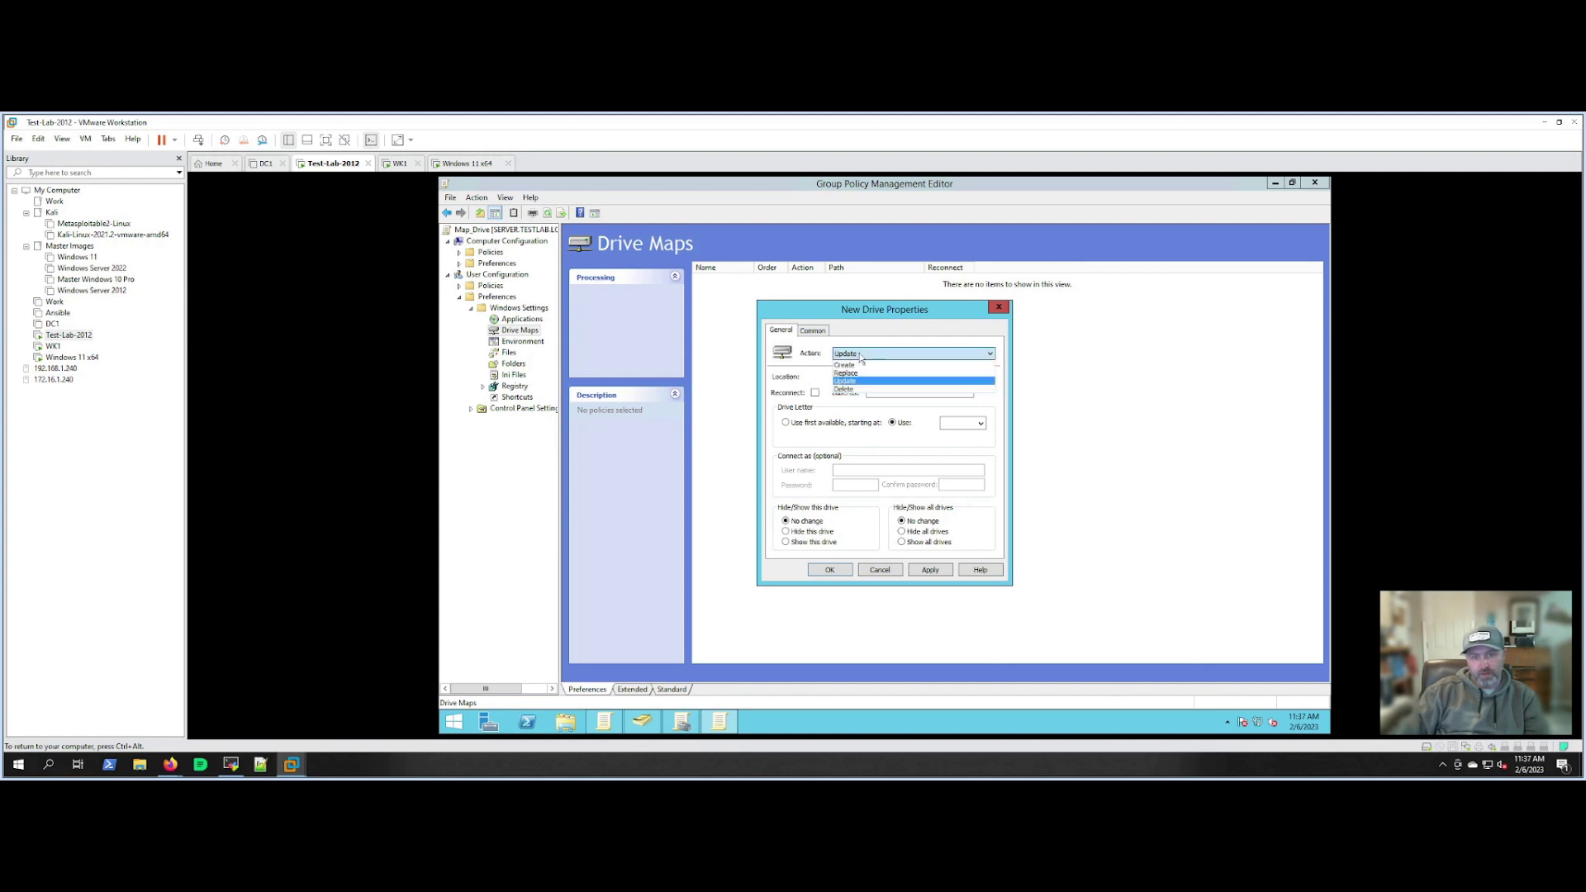
{"action": "left_click", "coordinate": [819, 383]}
{"action": "type", "text": "server"}
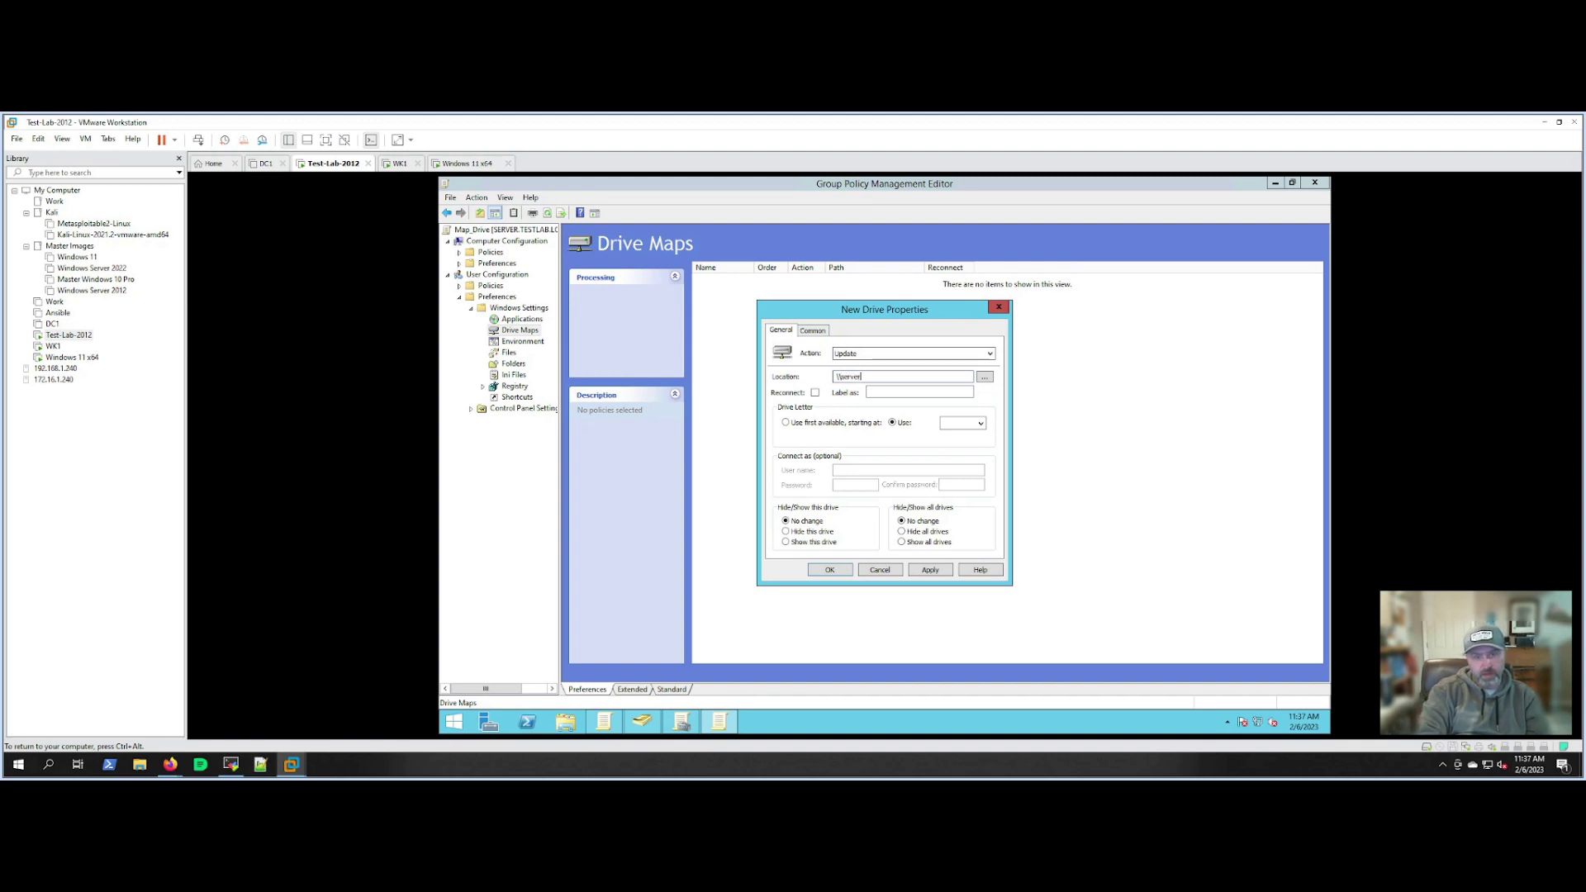
{"action": "type", "text": "\\company"}
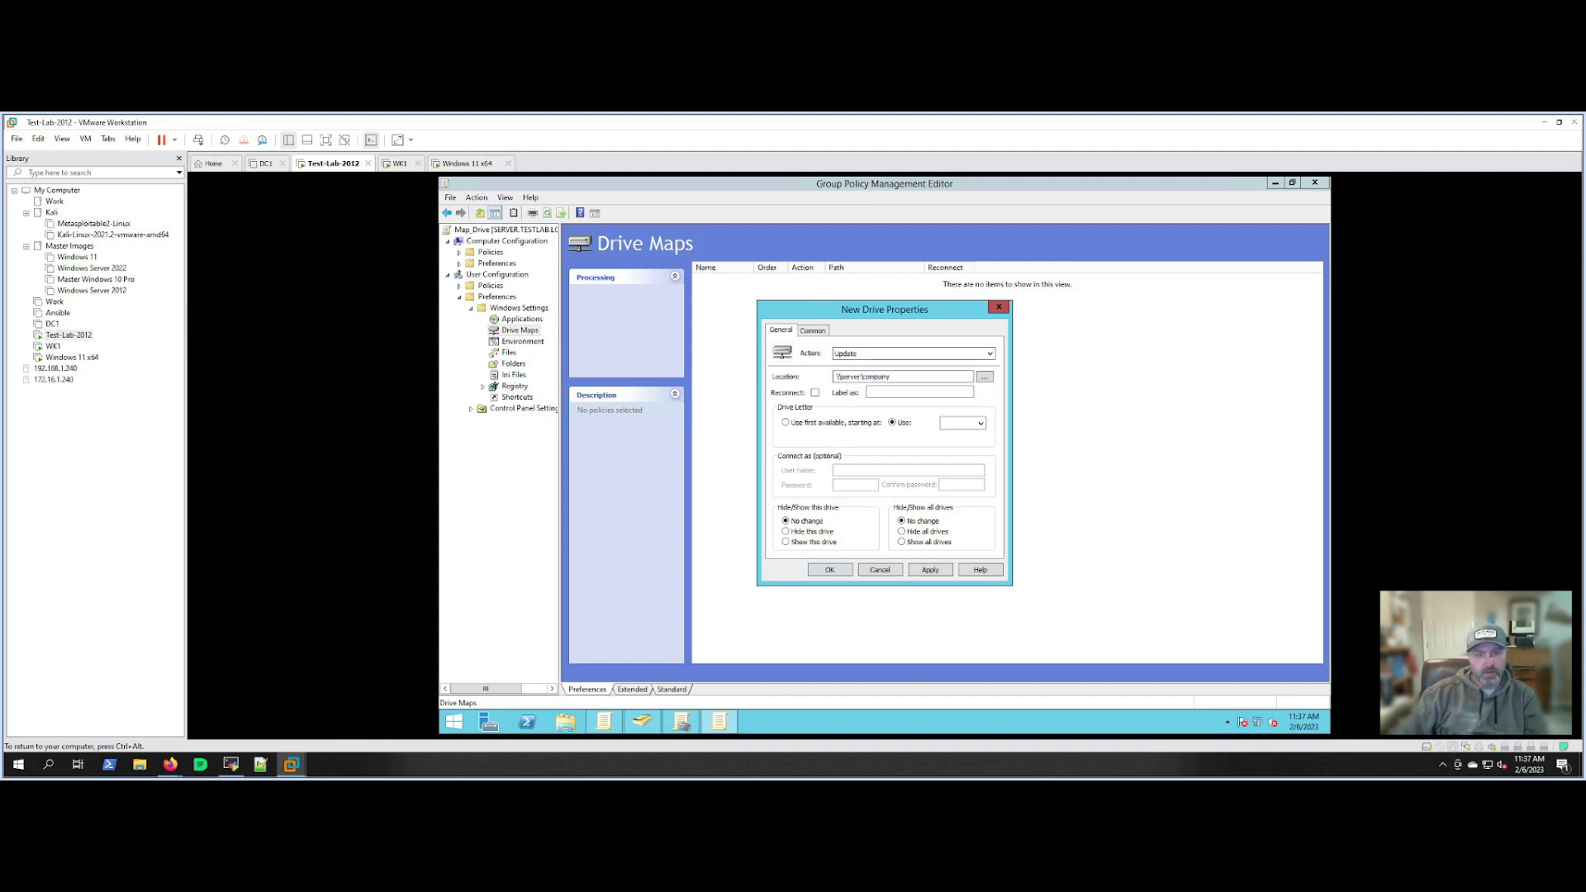
Label the mapping Company Share, assign drive letter Z, and apply it.
{"action": "left_click", "coordinate": [870, 392]}
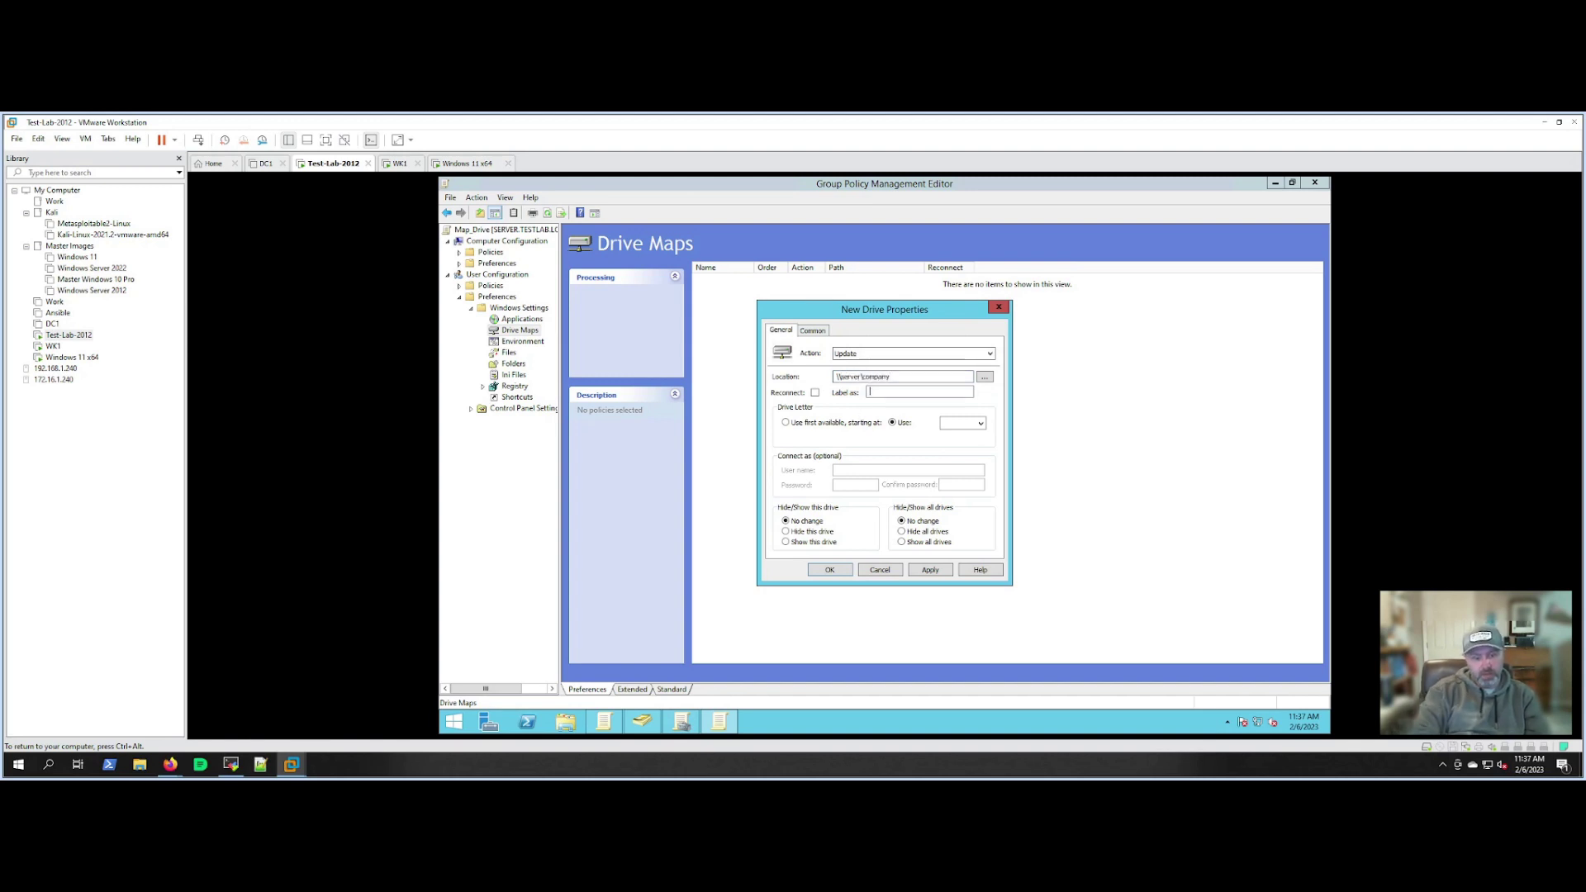
{"action": "type", "text": "Colp"}
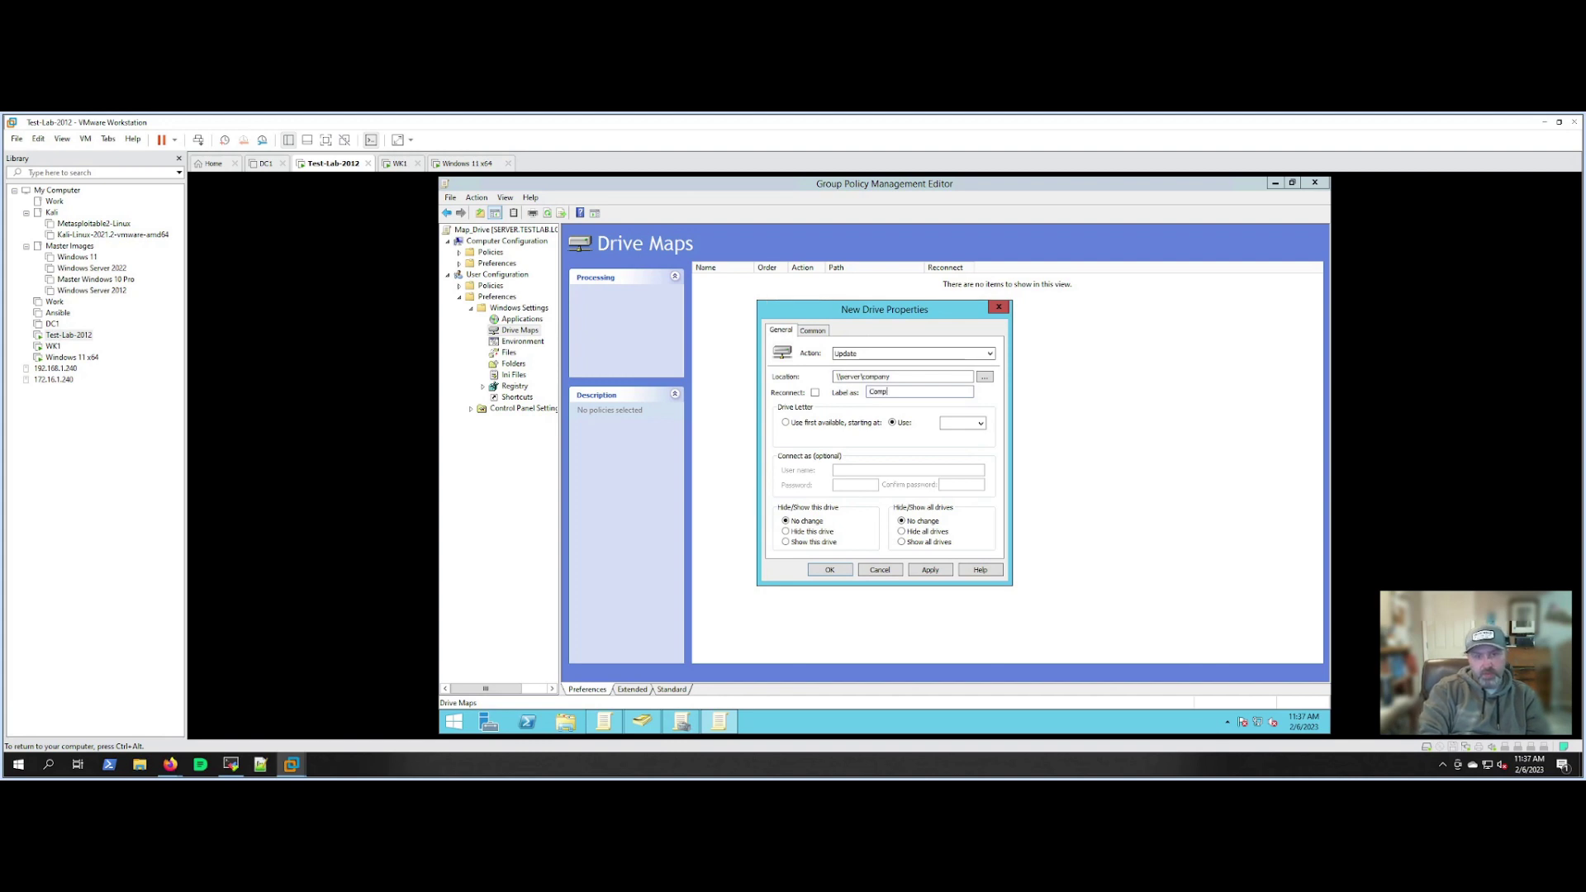
{"action": "type", "text": "any Share"}
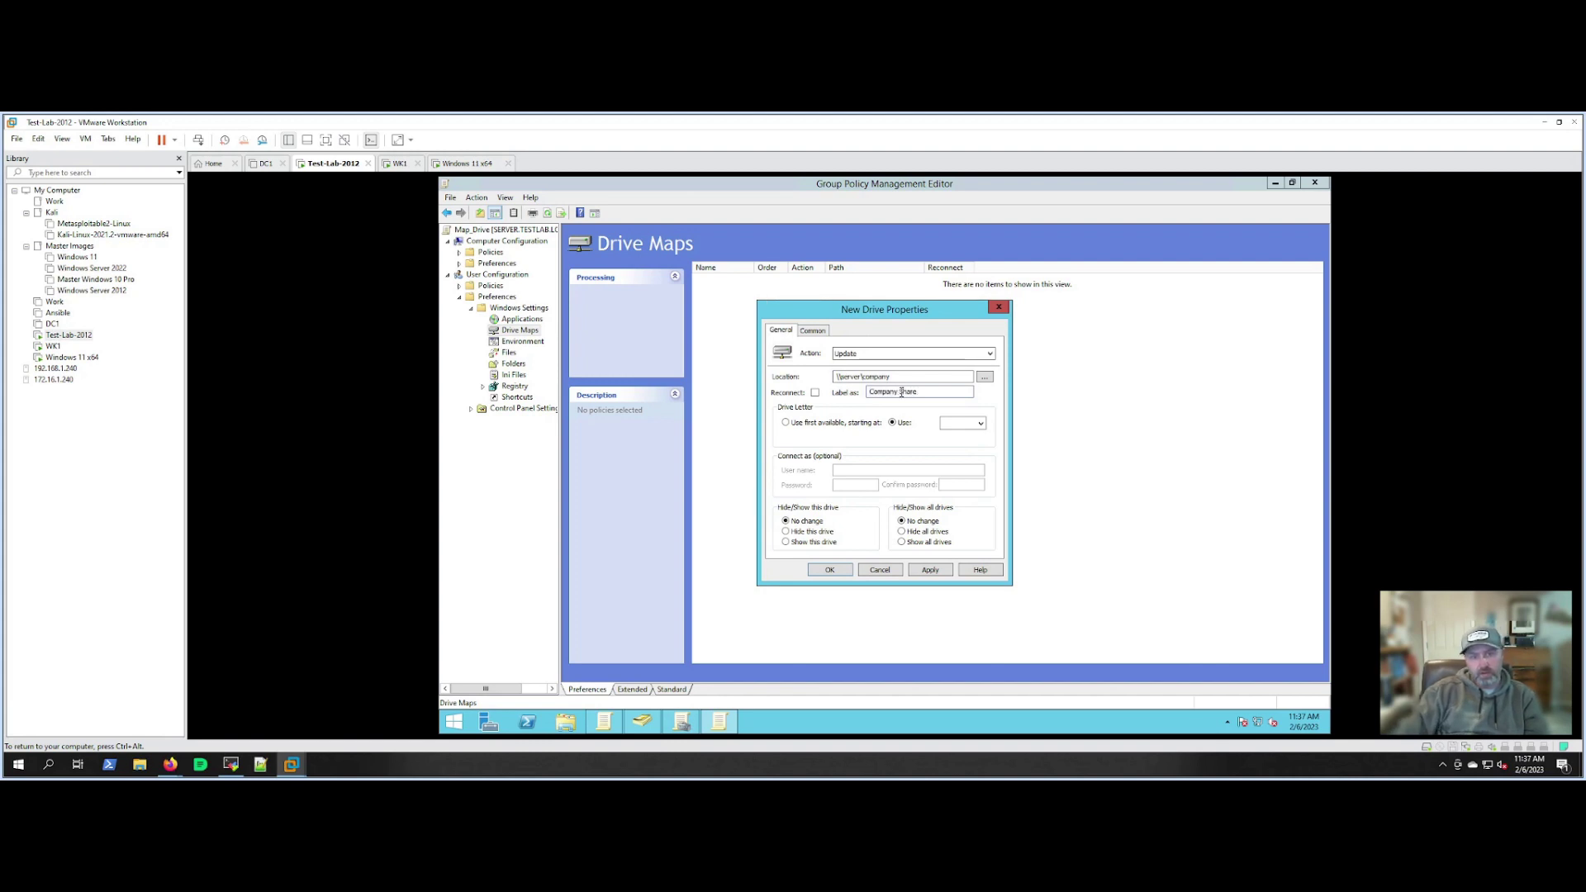
{"action": "left_click", "coordinate": [962, 423]}
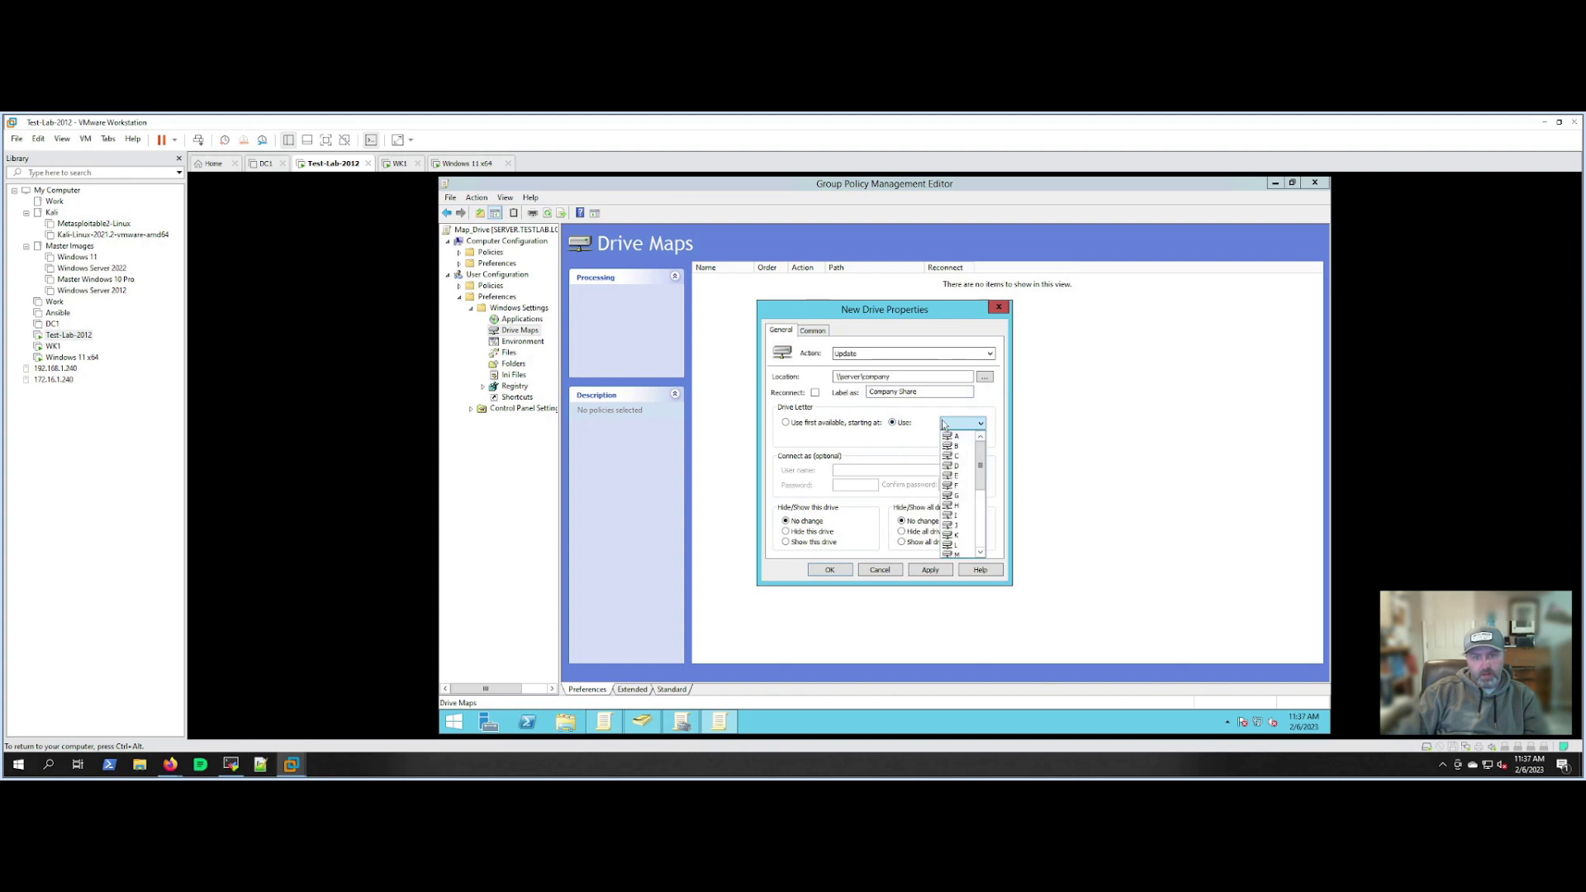
{"action": "scroll", "coordinate": [956, 502], "scroll_direction": "down", "scroll_amount": 3}
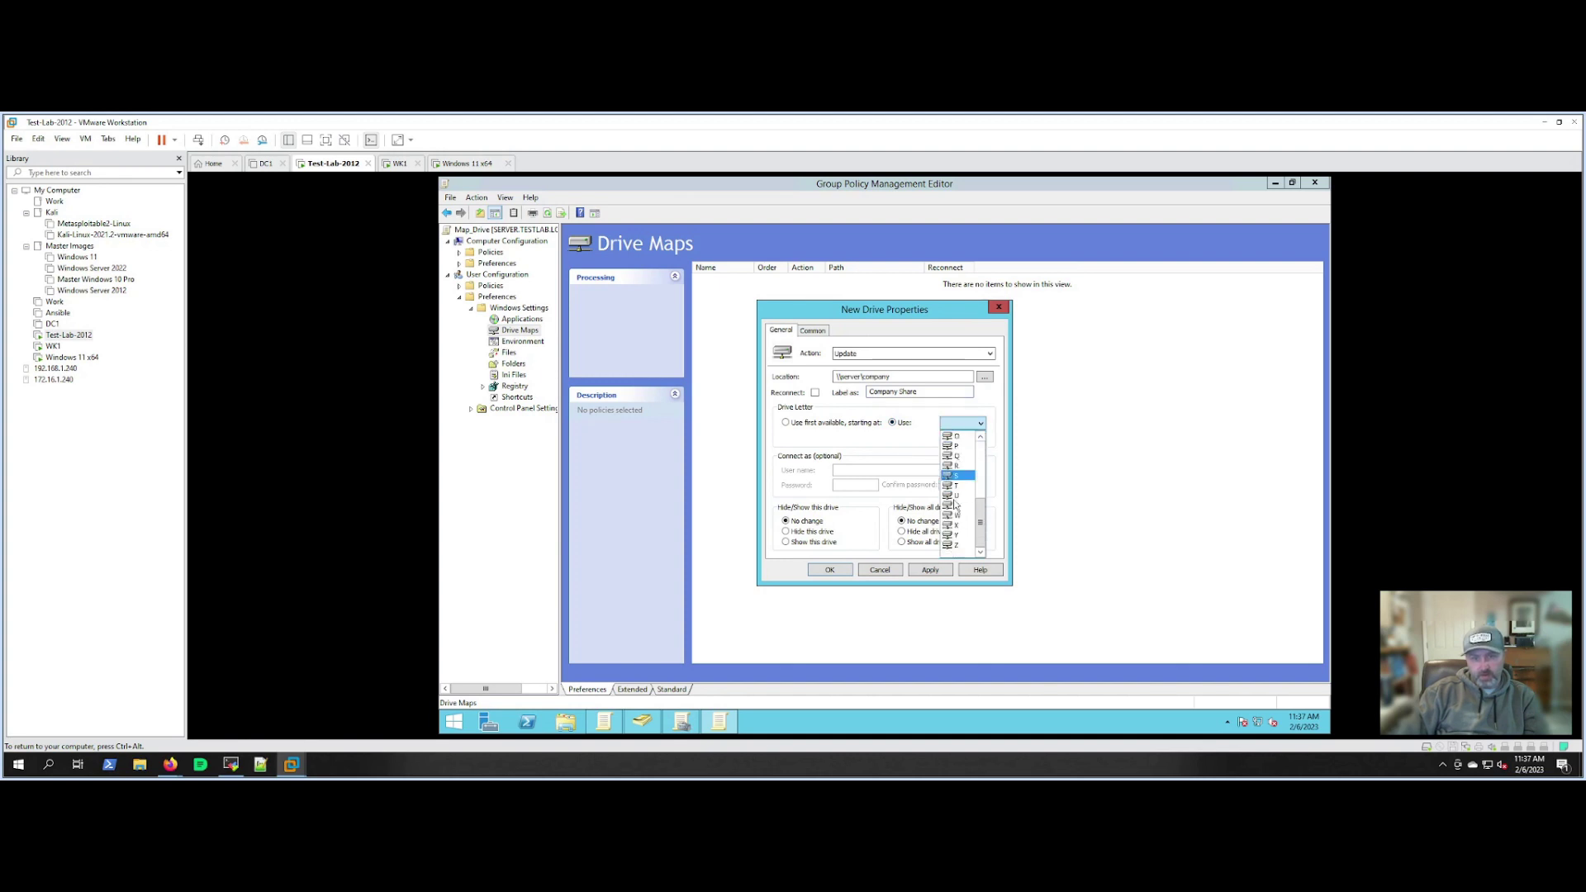
{"action": "left_click", "coordinate": [963, 547]}
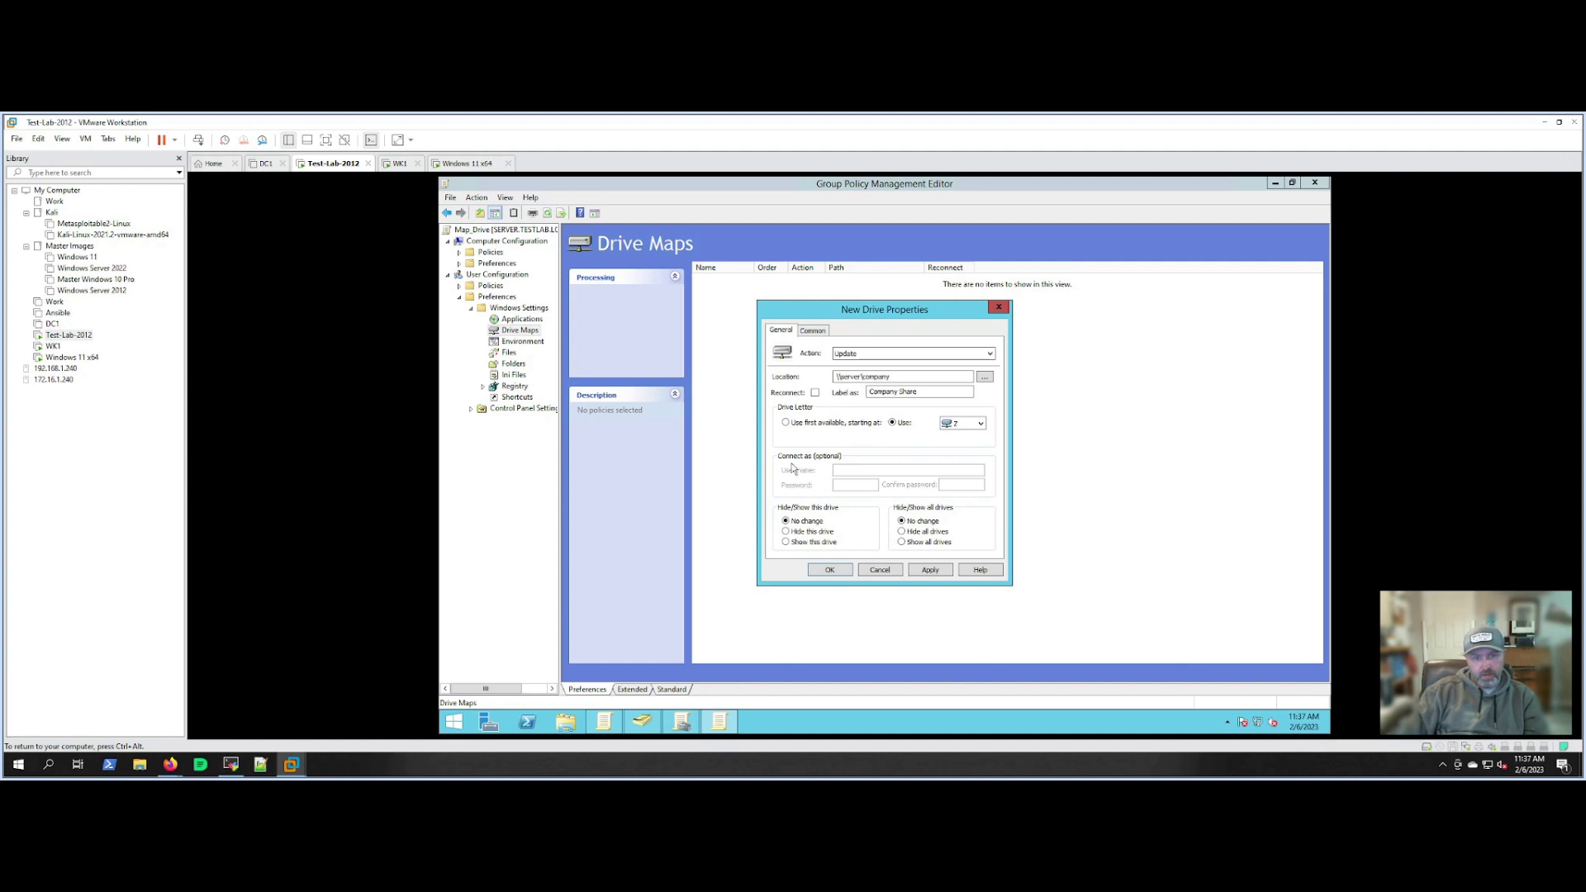
{"action": "left_click", "coordinate": [928, 572]}
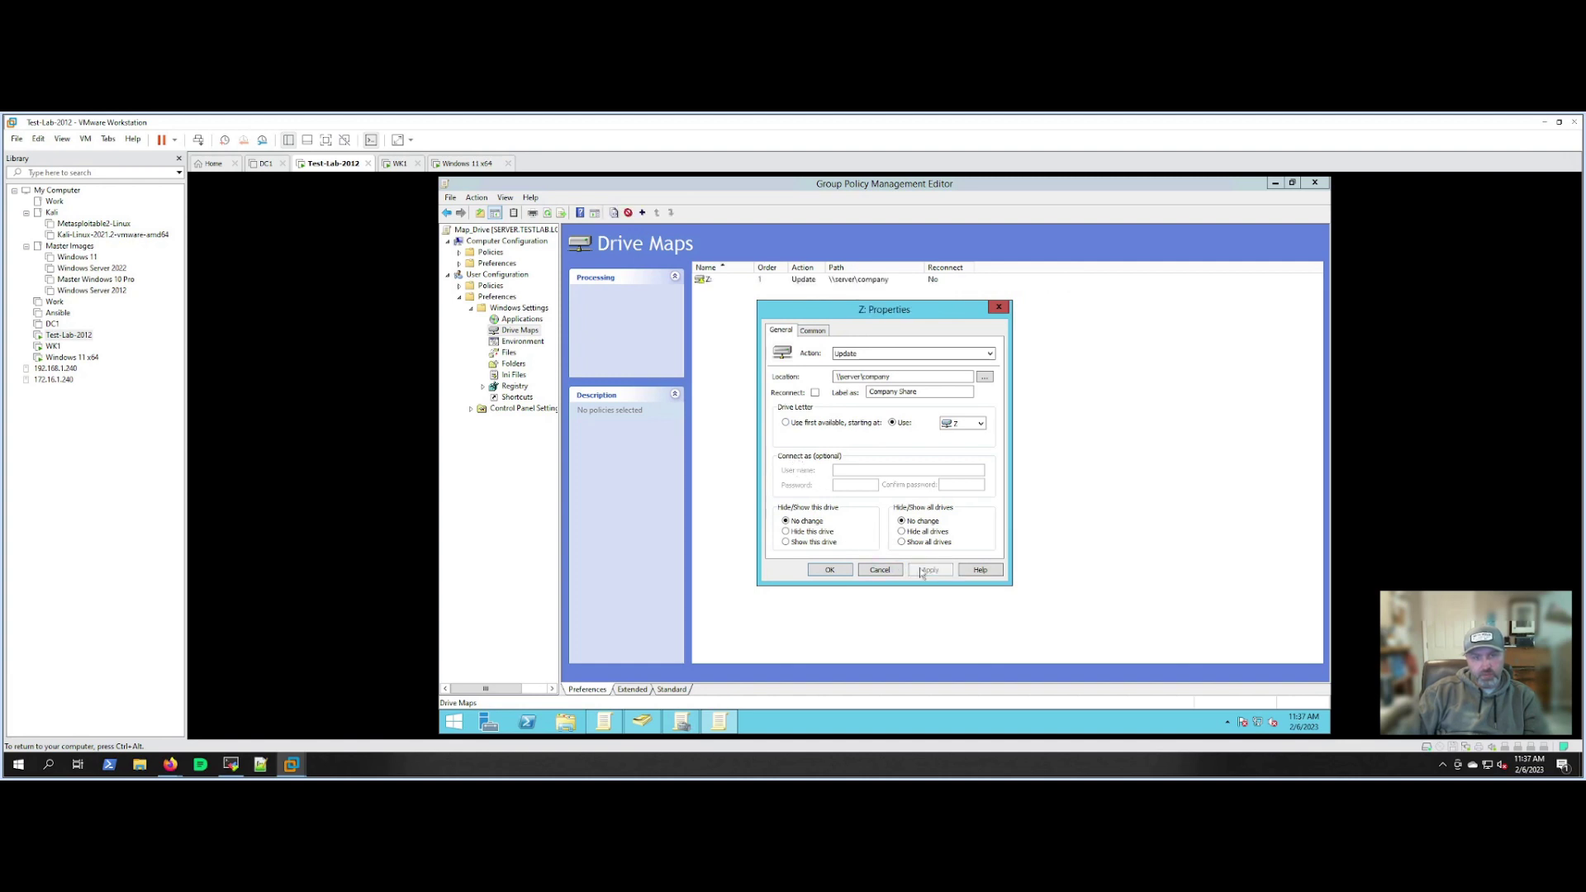
Tick Item-level targeting on the mapping's Common options.
{"action": "left_click", "coordinate": [818, 332]}
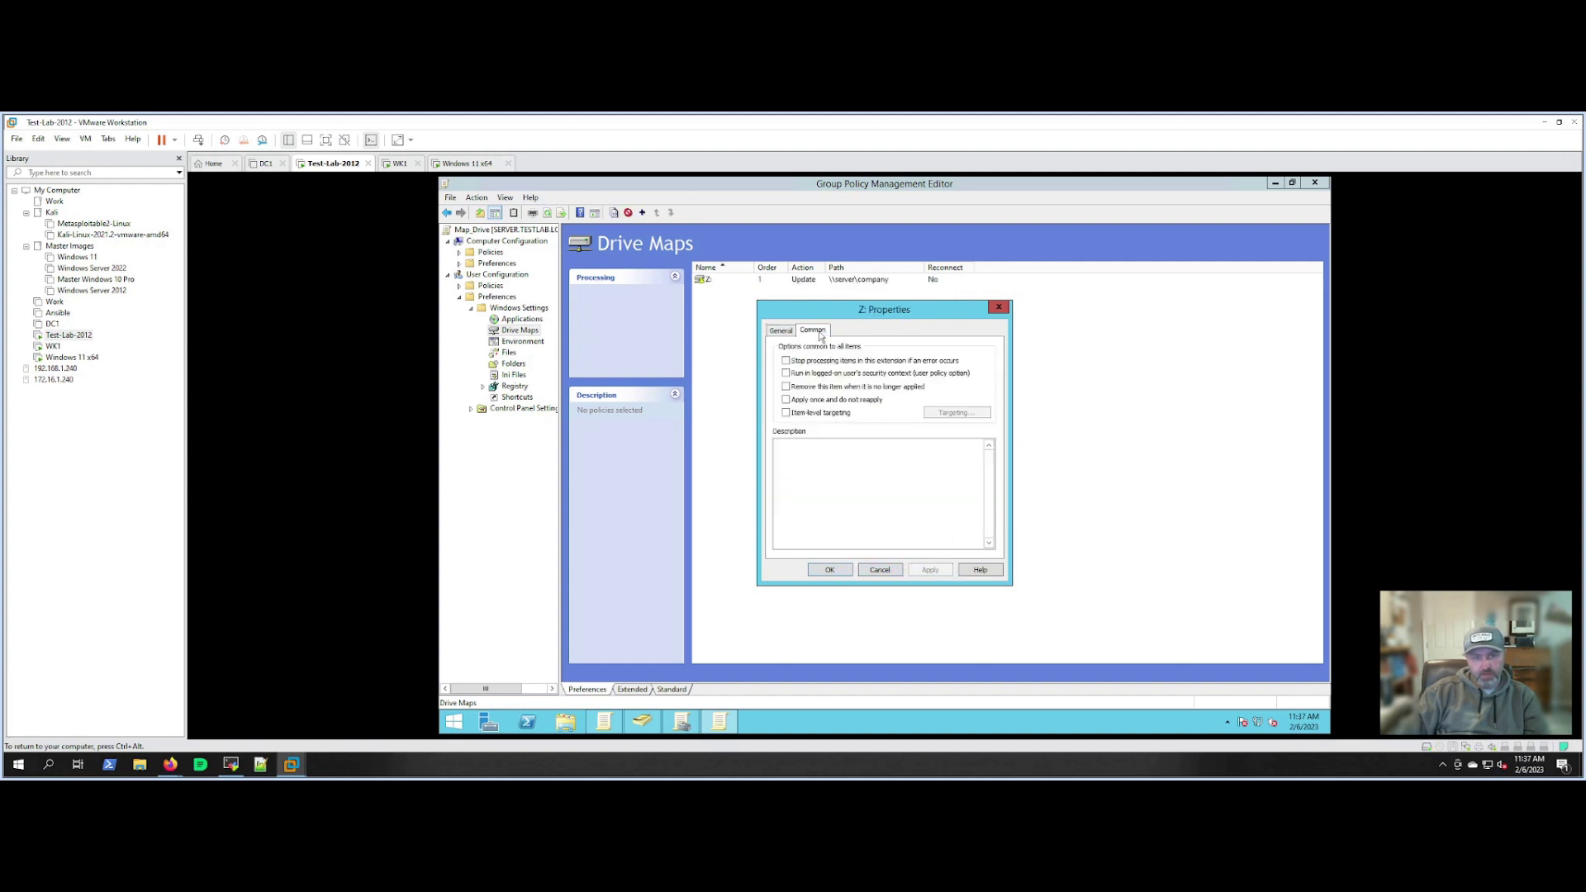
{"action": "left_click", "coordinate": [783, 331]}
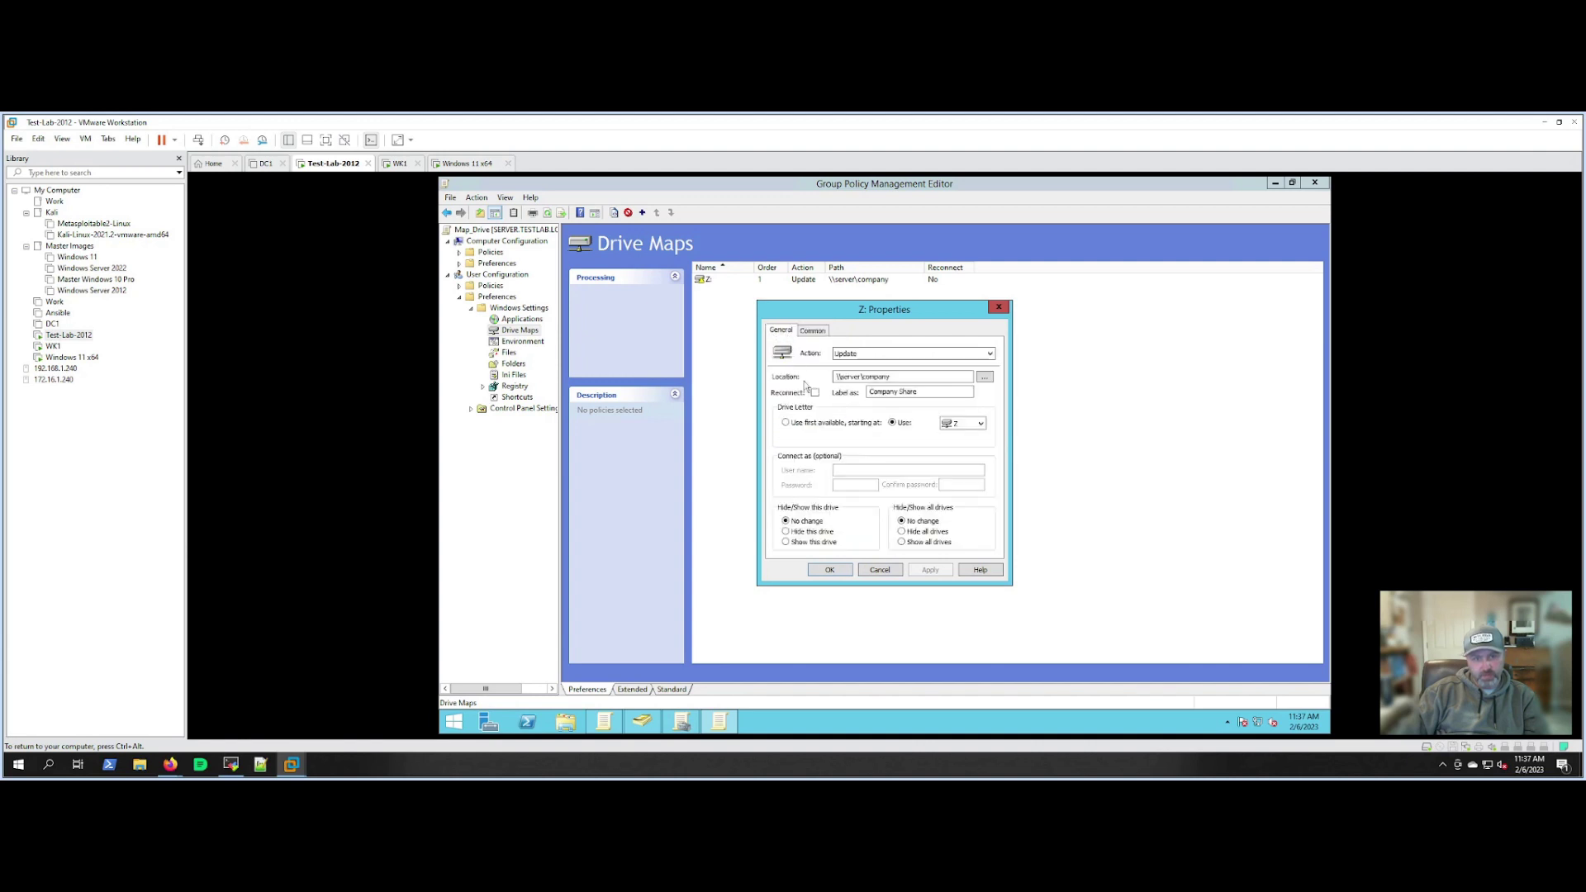
{"action": "left_click", "coordinate": [819, 331]}
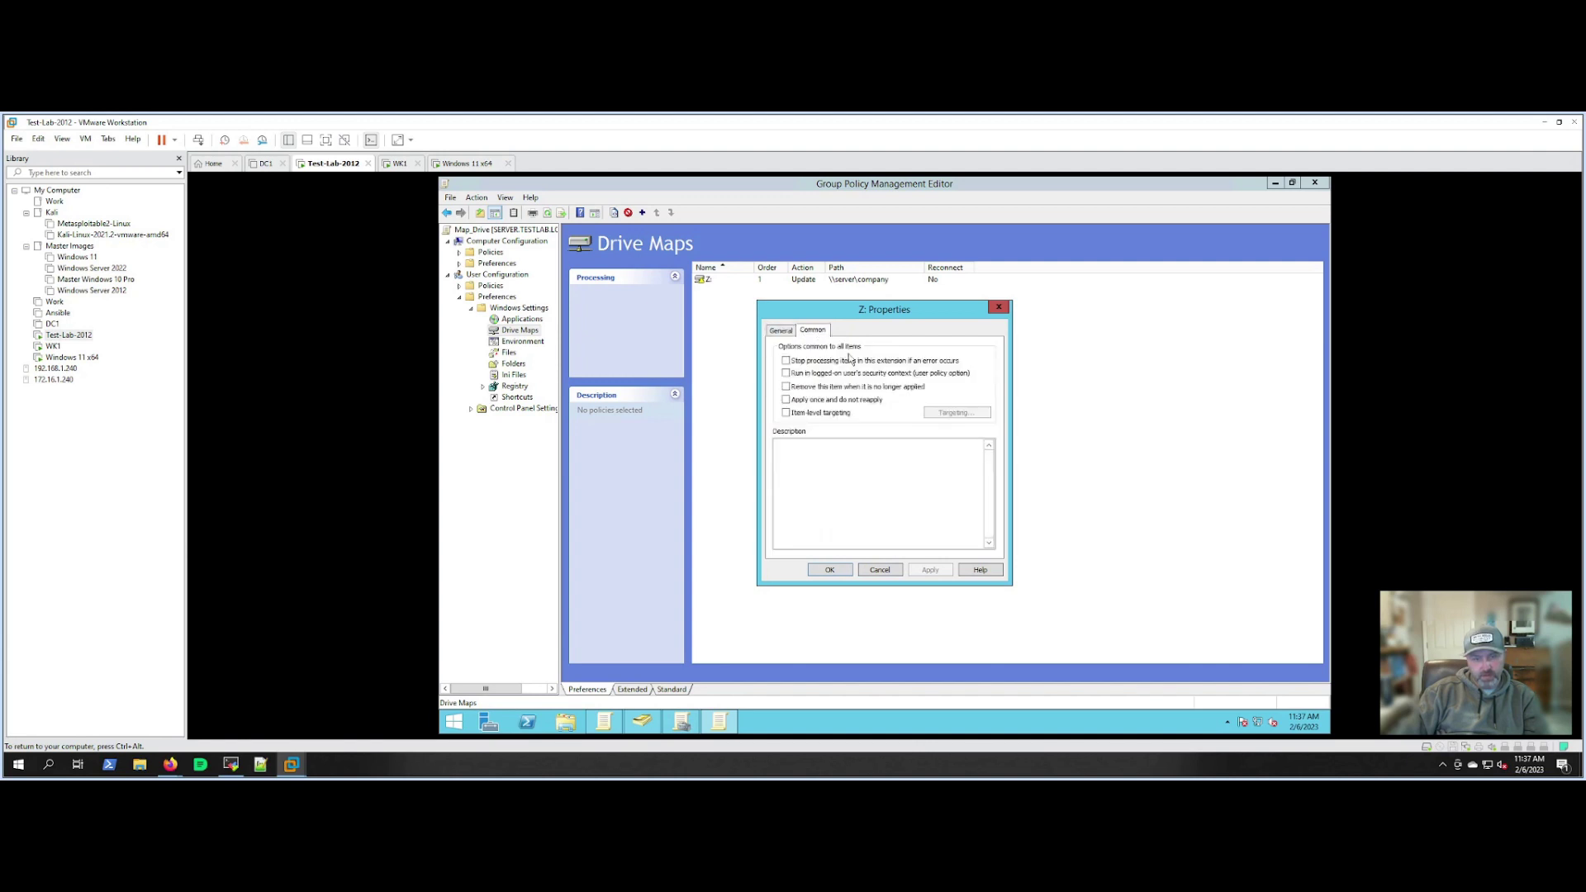
{"action": "left_click", "coordinate": [822, 415]}
Review the targeting editor without adding rules, then apply and close the Z: drive properties.
{"action": "left_click", "coordinate": [949, 414]}
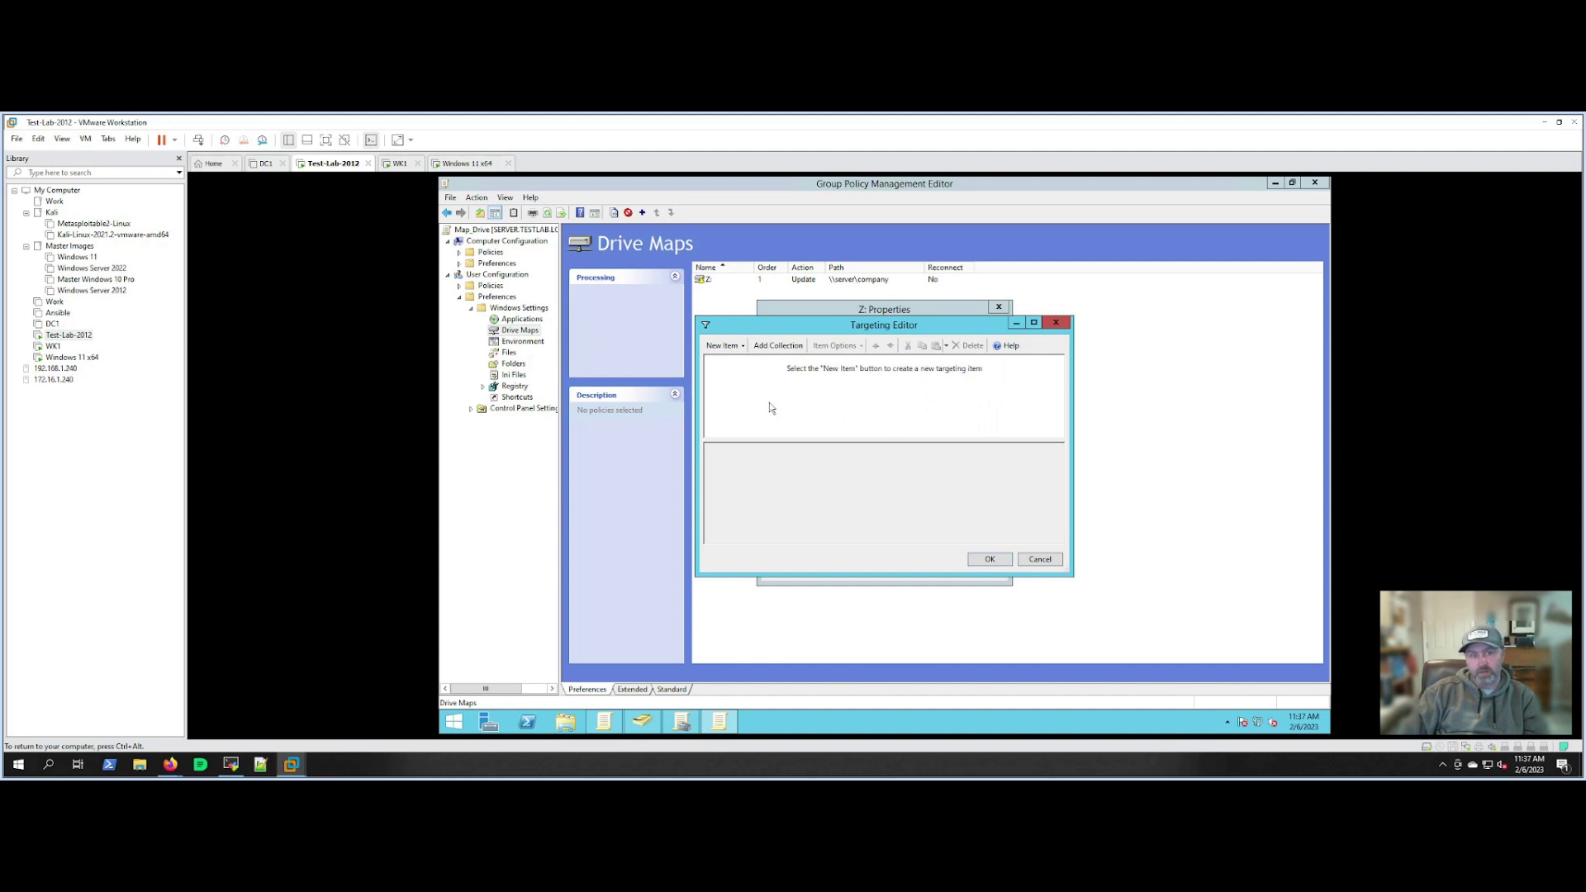
{"action": "left_click", "coordinate": [726, 346]}
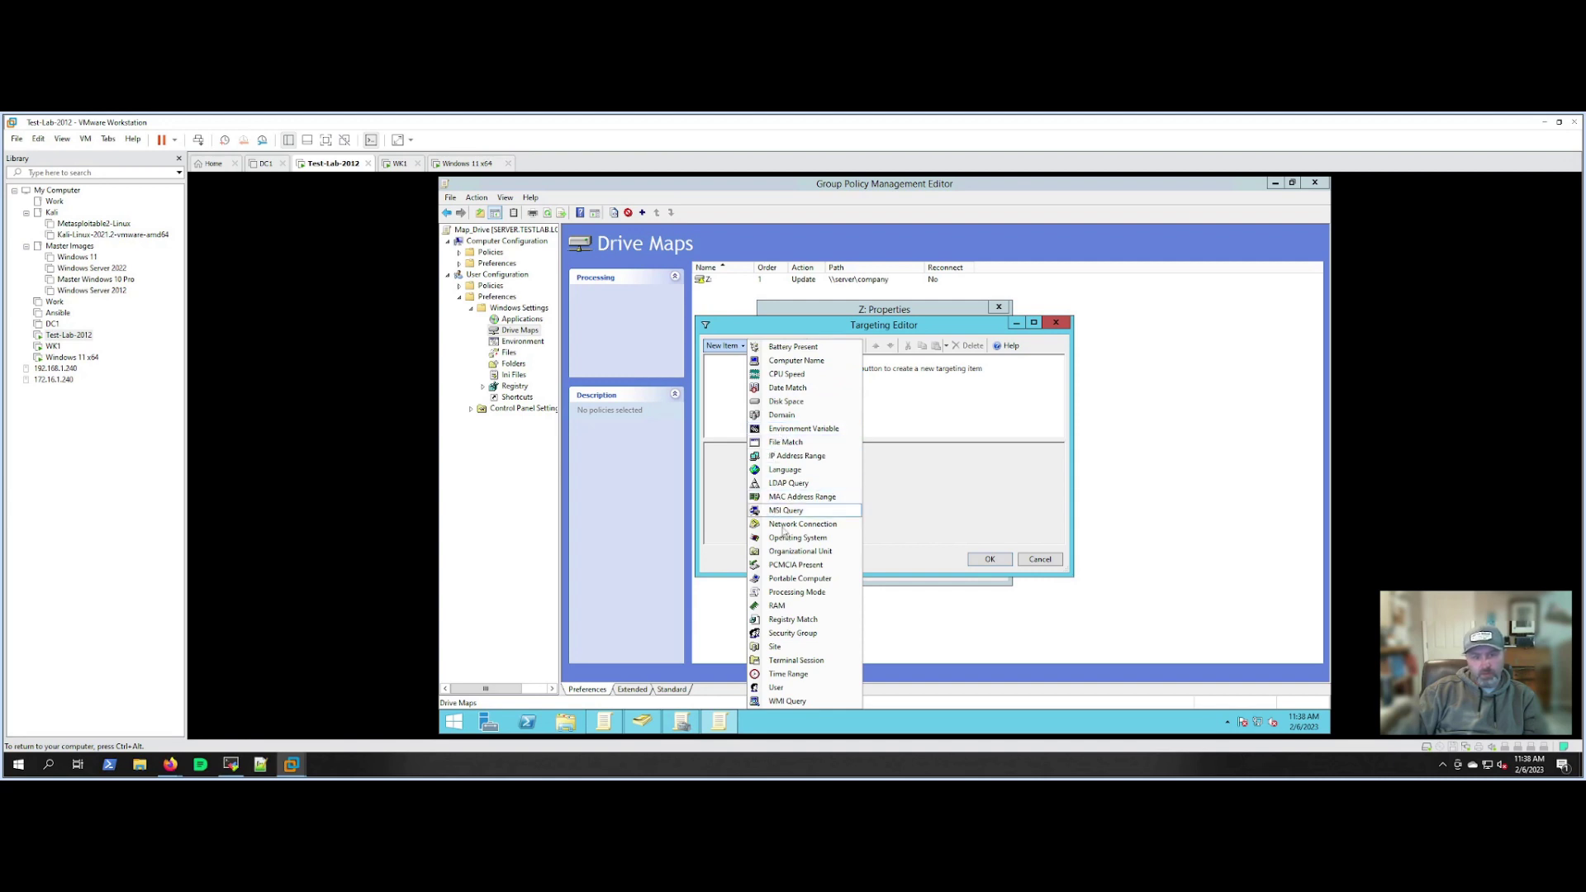
{"action": "left_click", "coordinate": [925, 519]}
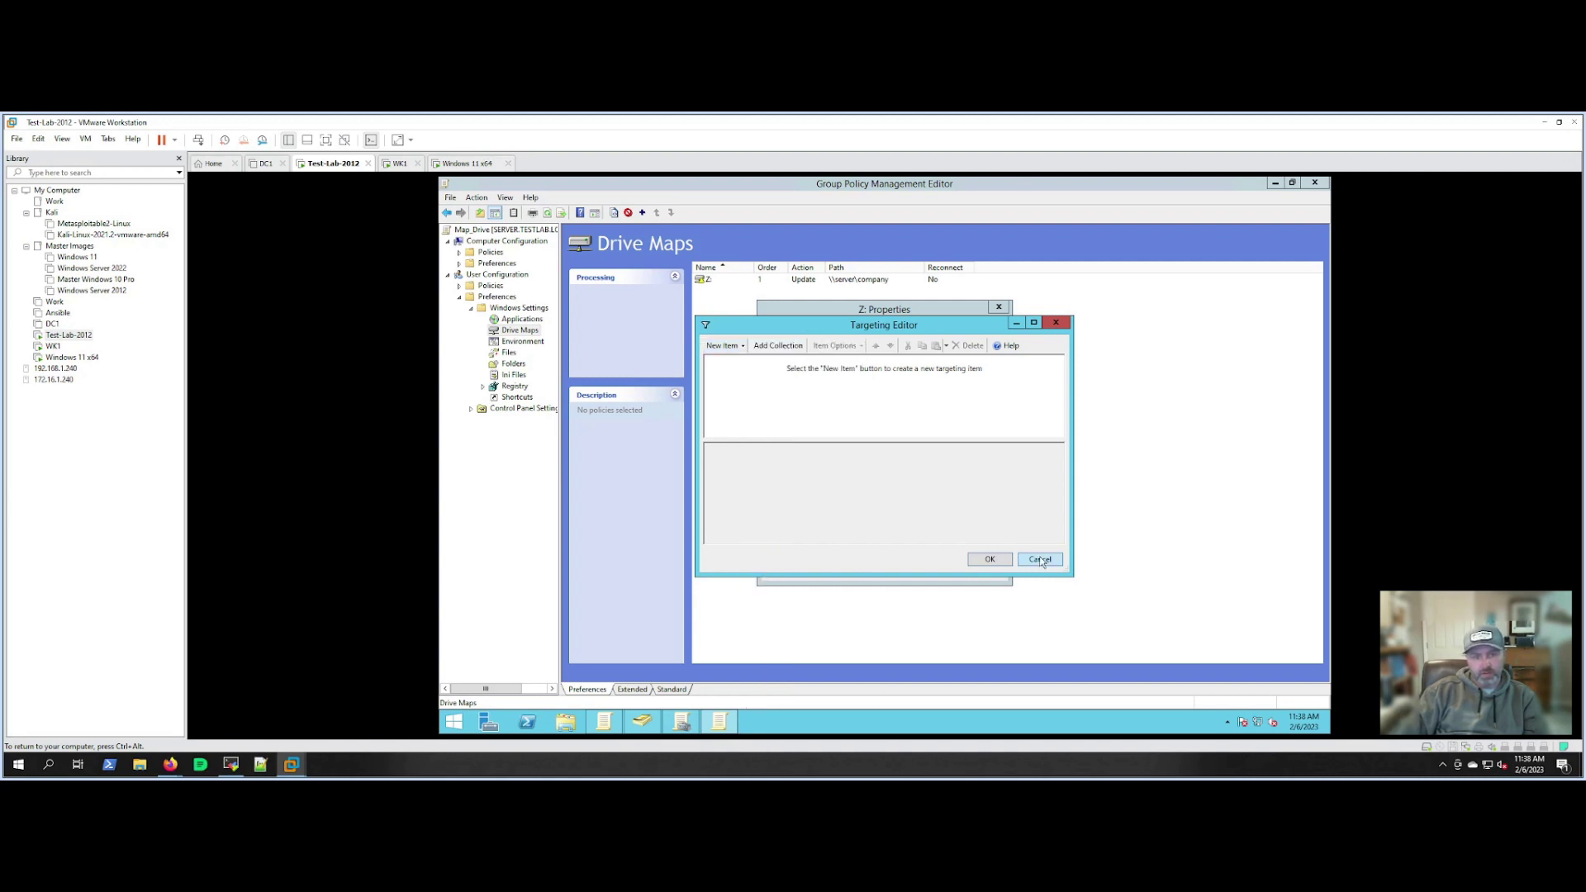
{"action": "left_click", "coordinate": [1040, 561]}
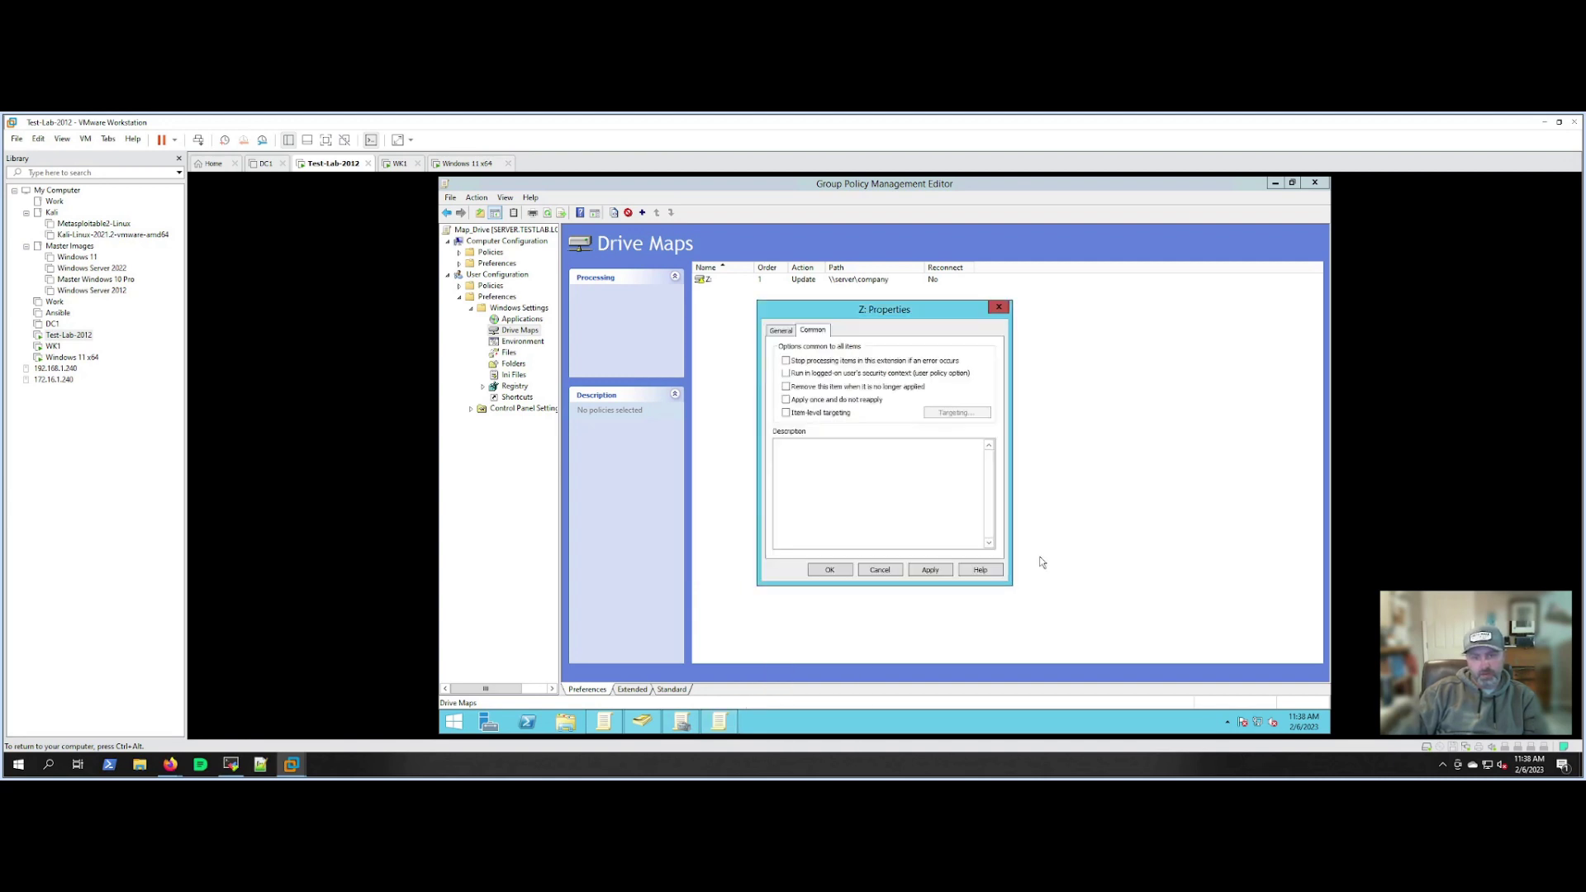
{"action": "left_click", "coordinate": [780, 331]}
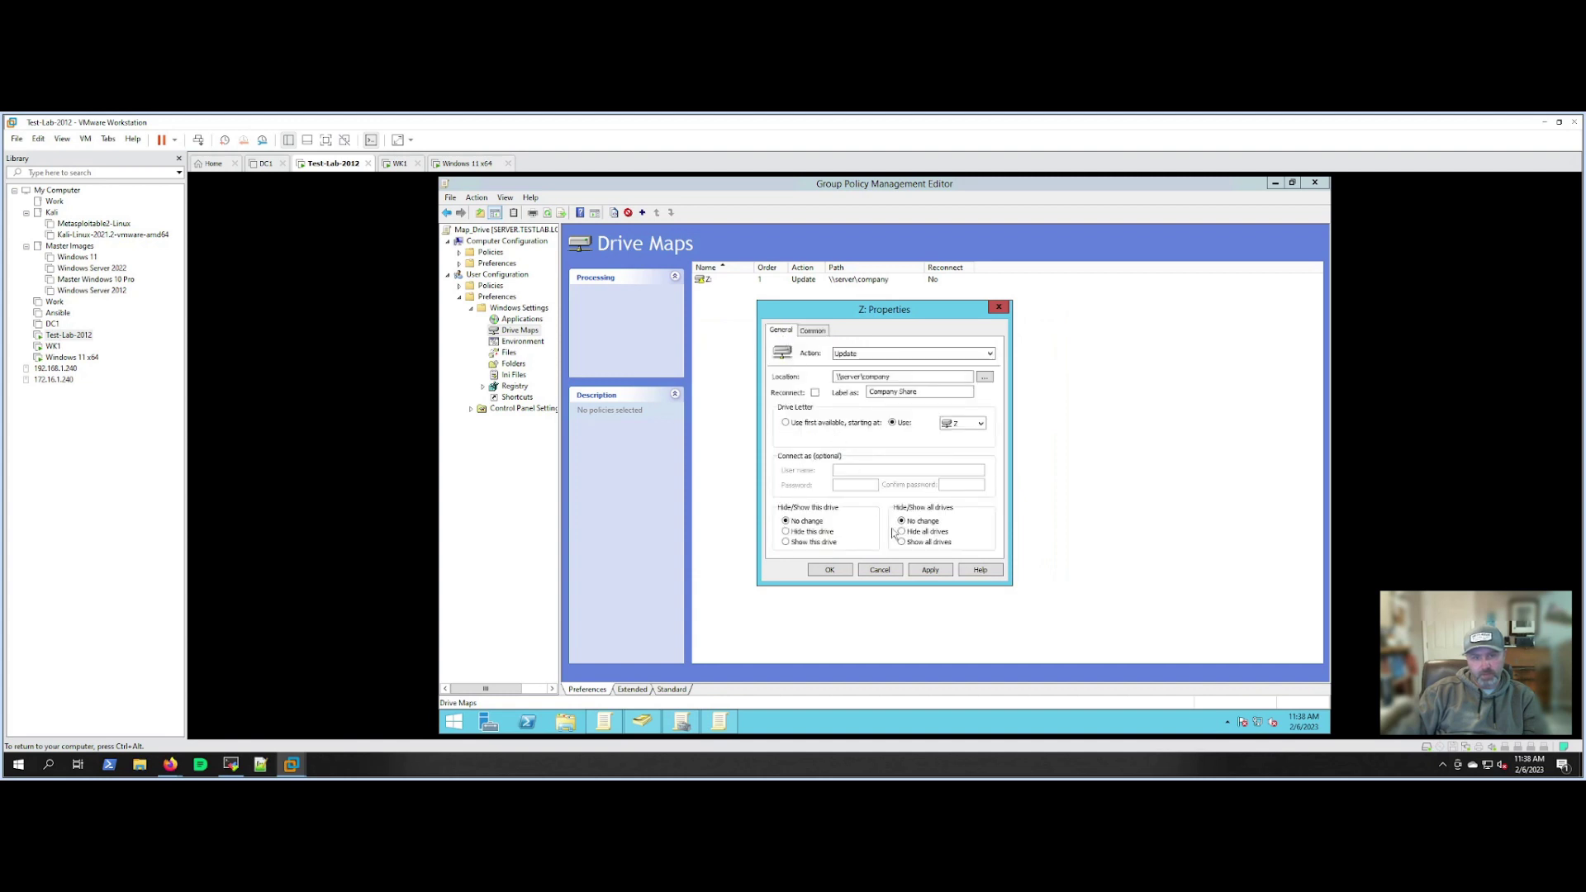
{"action": "left_click", "coordinate": [927, 571]}
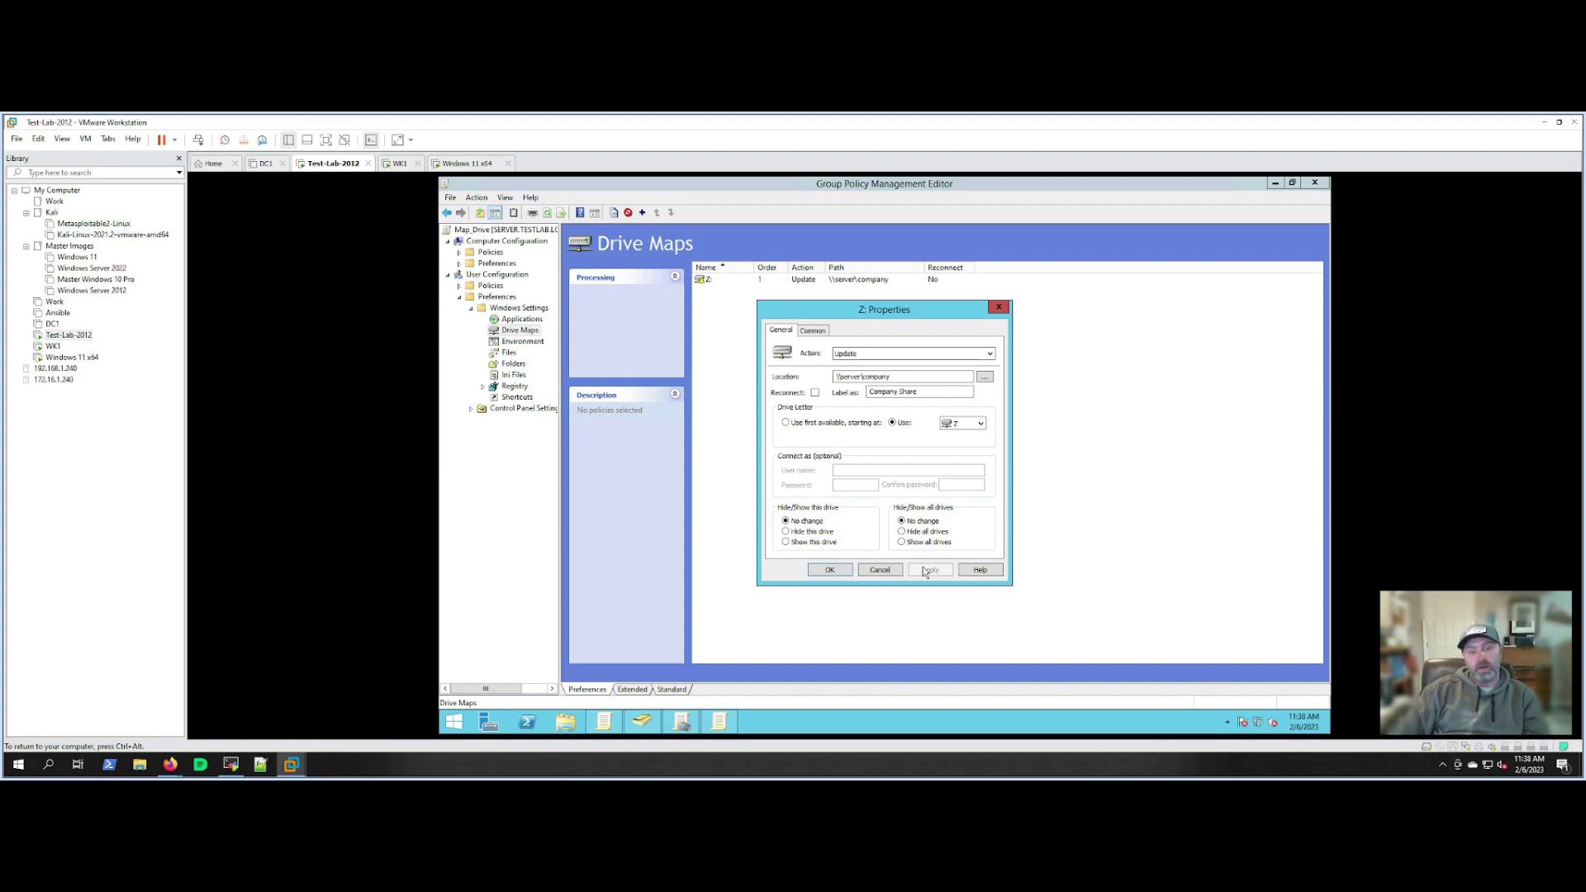
{"action": "left_click", "coordinate": [829, 570]}
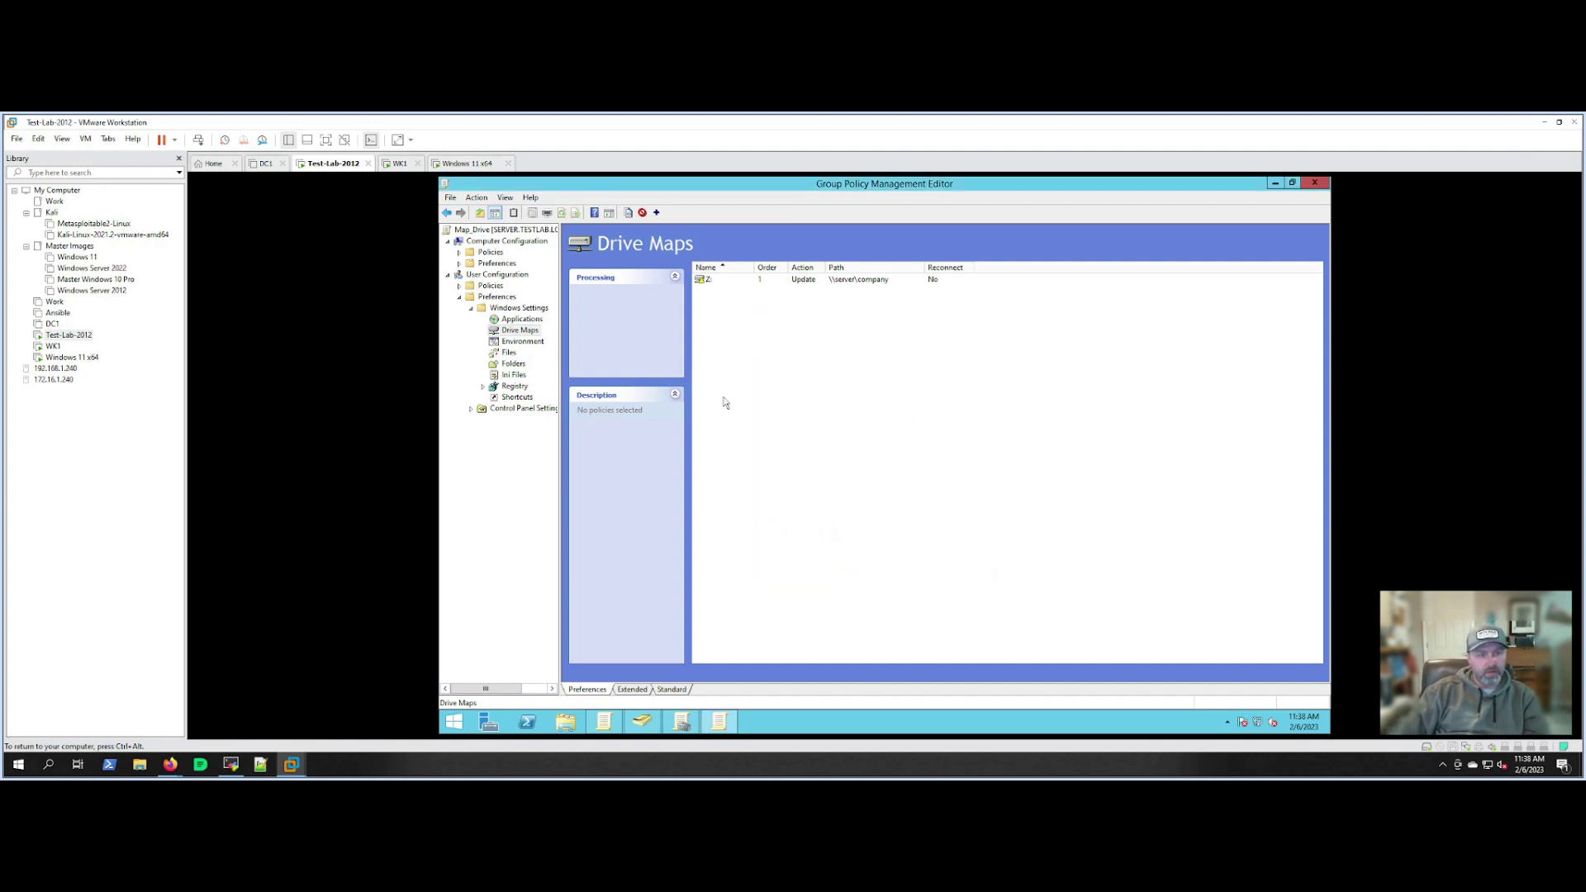
Close the policy editor and expand Company > Sales to select its Users OU.
{"action": "left_click", "coordinate": [712, 284]}
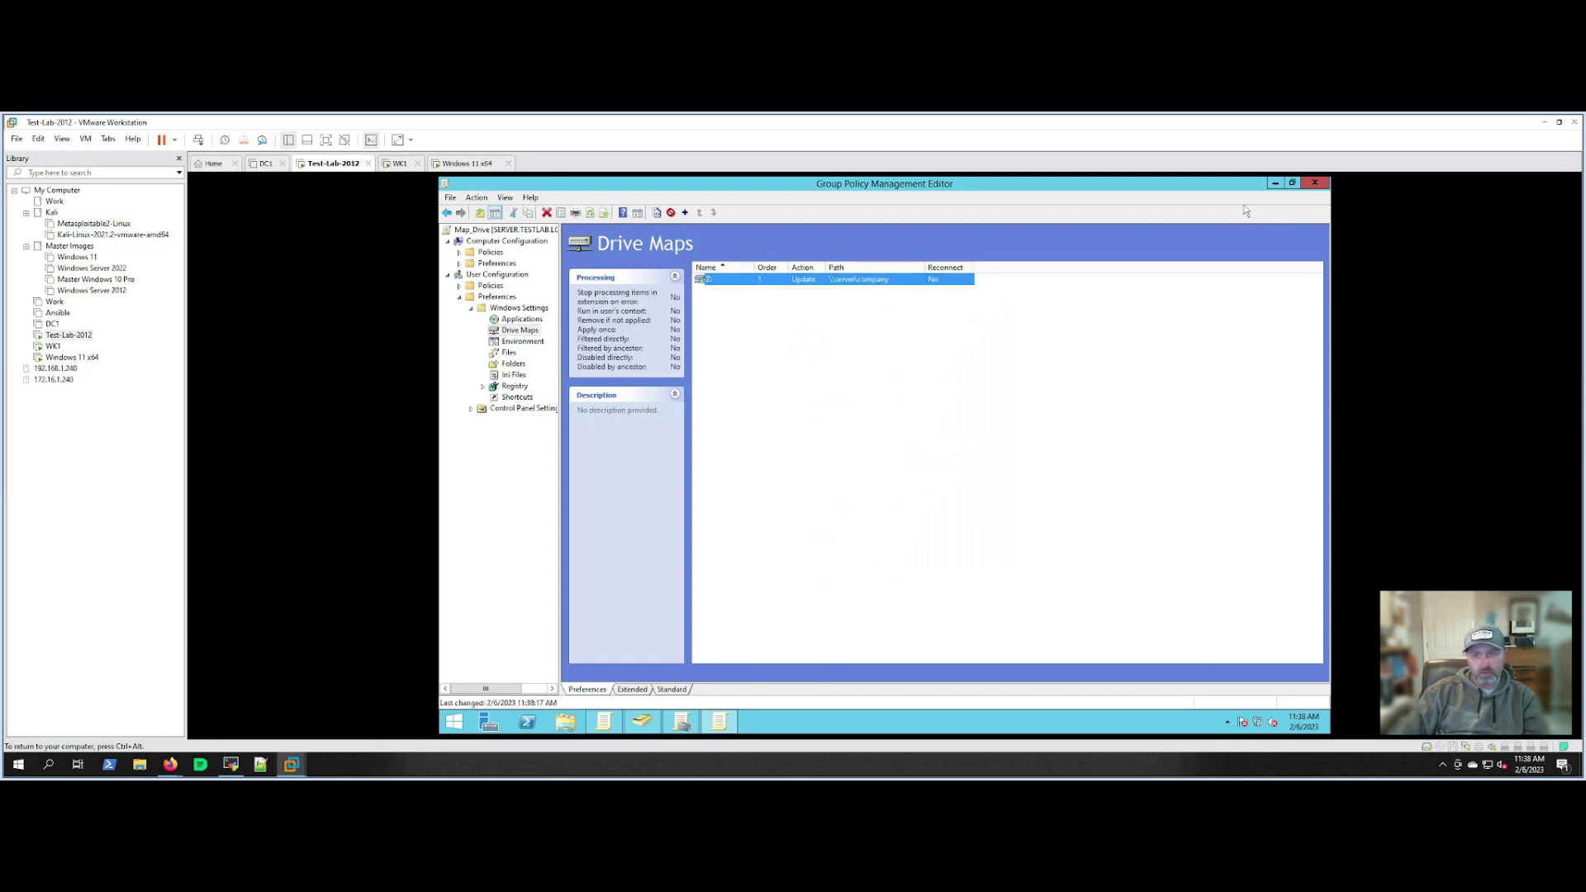
{"action": "left_click", "coordinate": [1314, 184]}
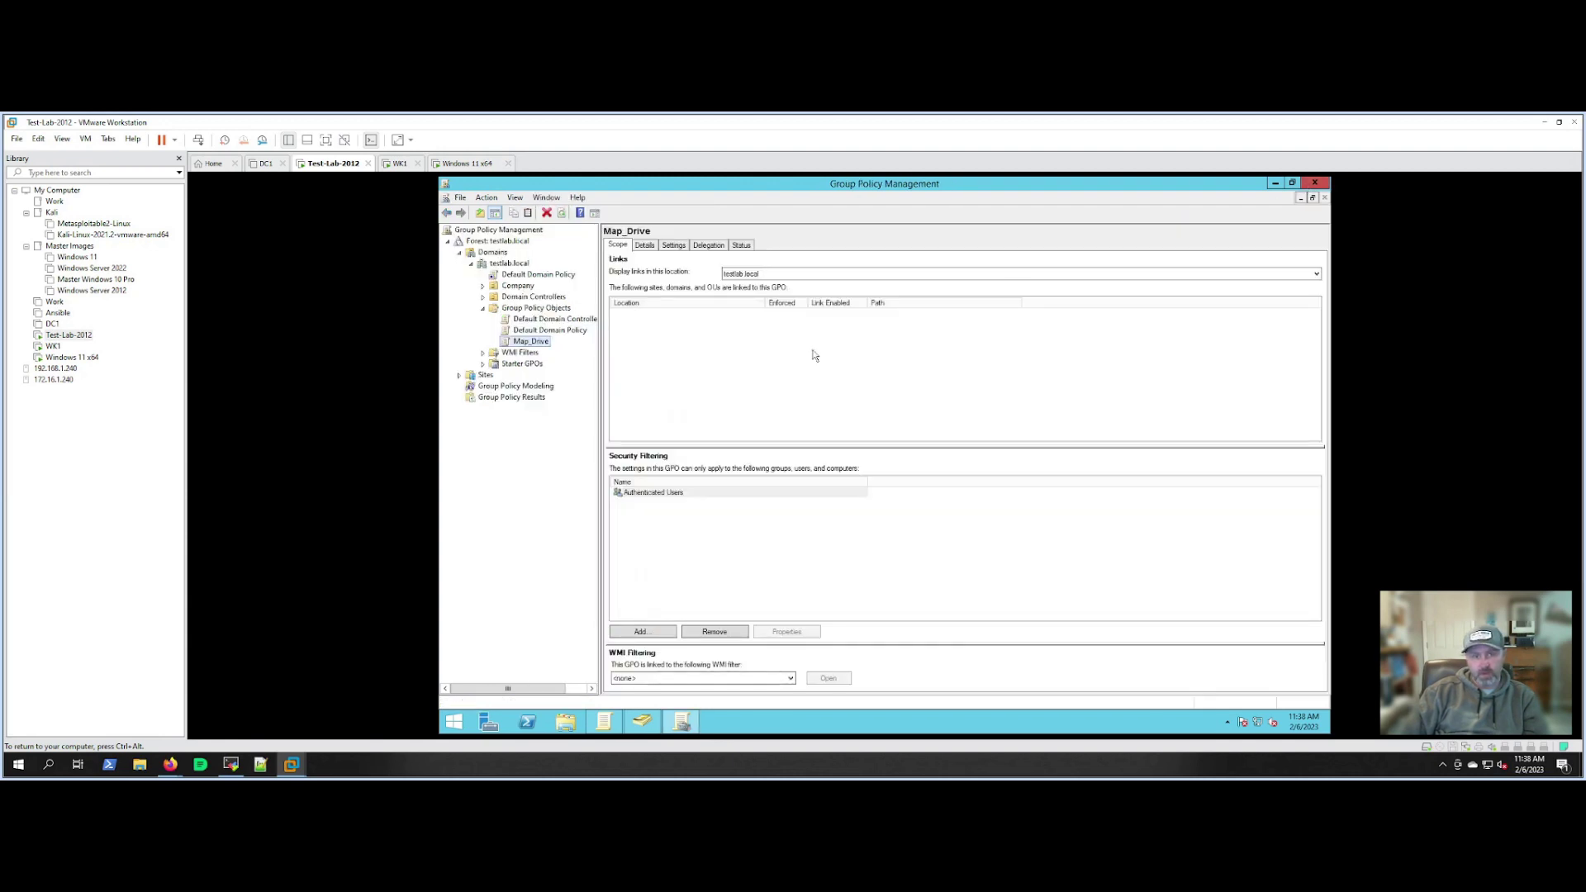
{"action": "left_click", "coordinate": [537, 344]}
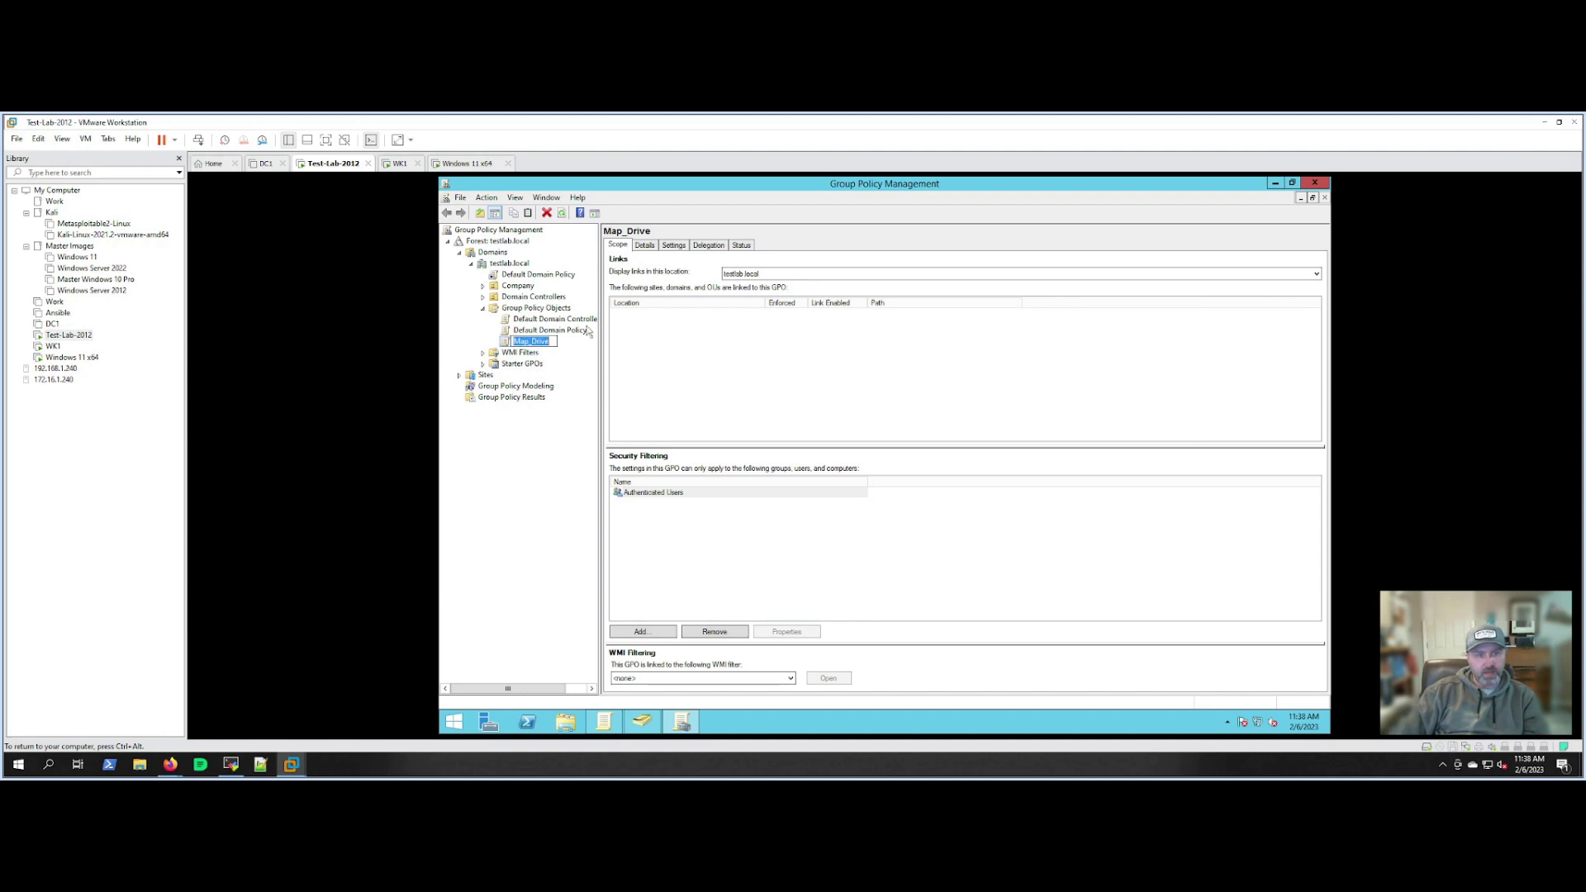
{"action": "left_click", "coordinate": [484, 299]}
{"action": "left_click", "coordinate": [484, 299]}
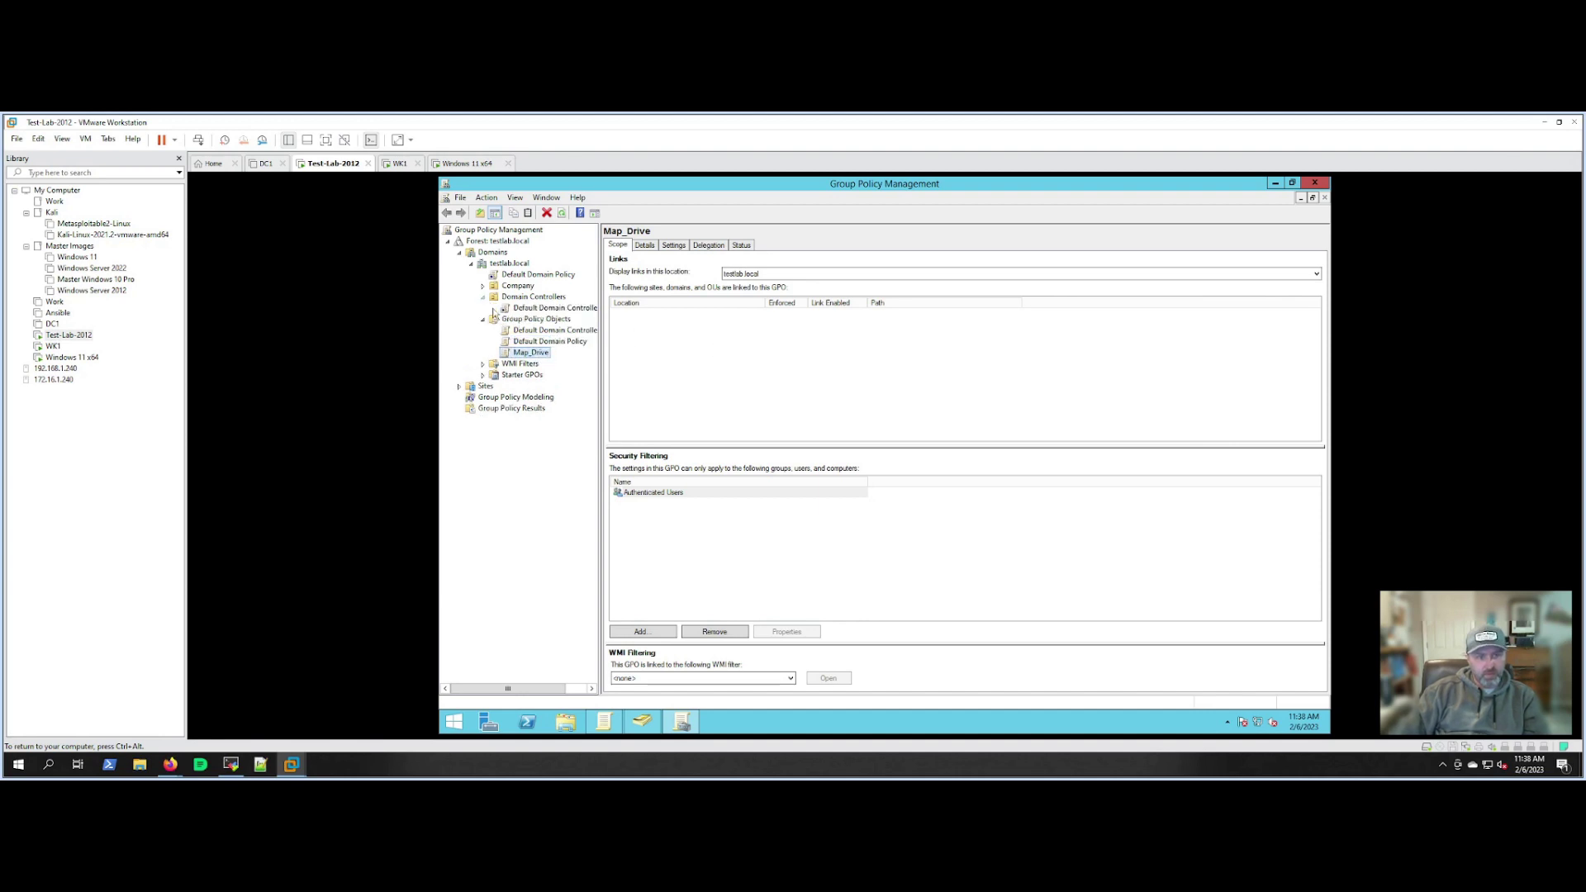
{"action": "left_click", "coordinate": [483, 287]}
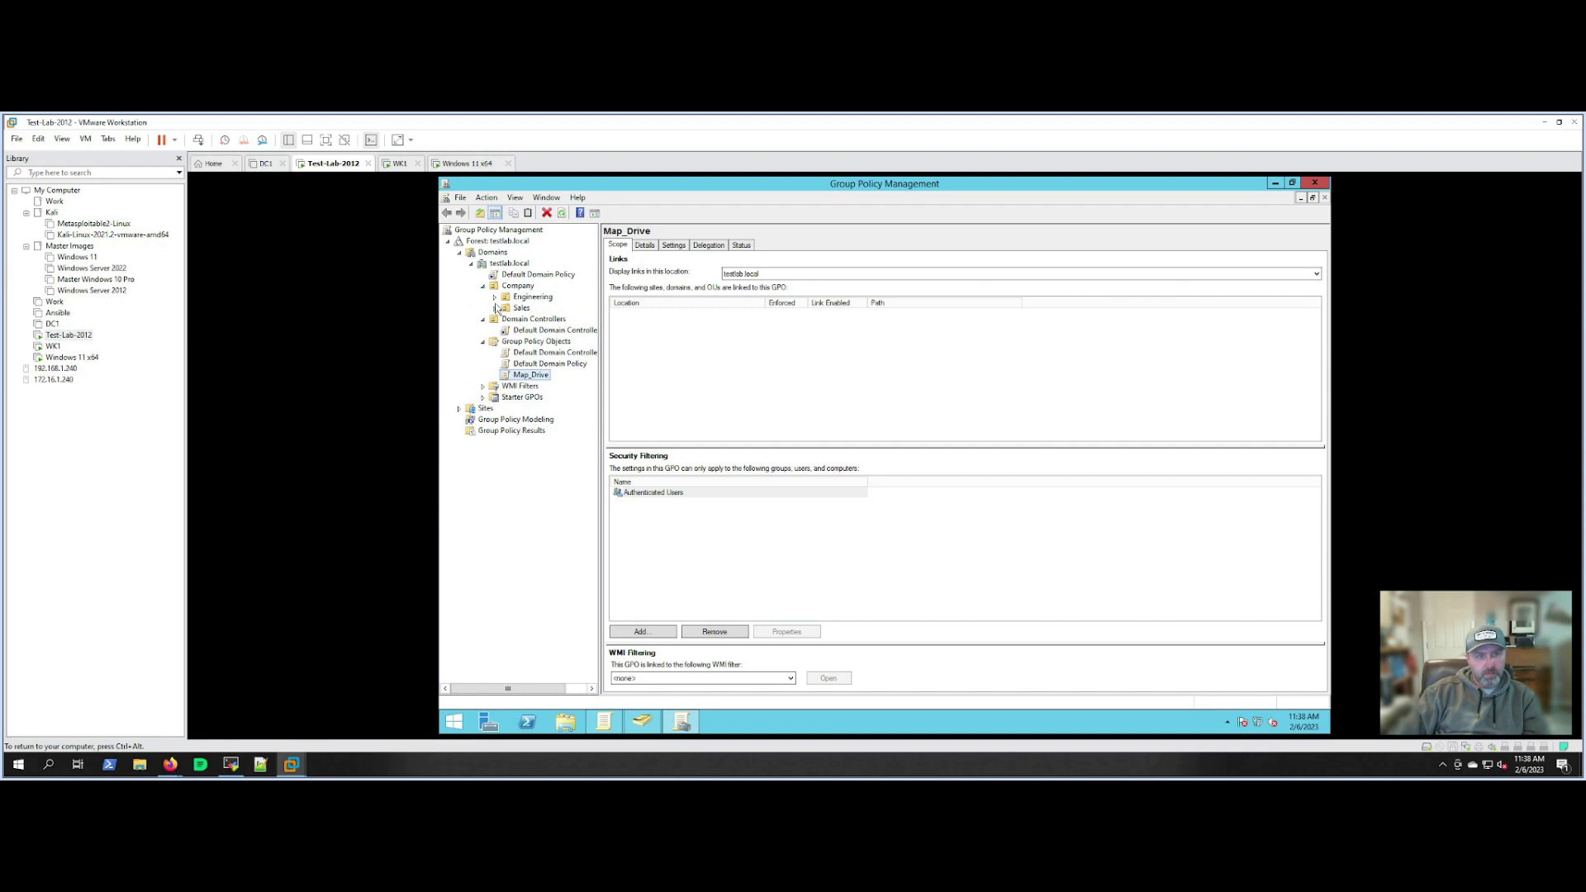
{"action": "left_click", "coordinate": [495, 309]}
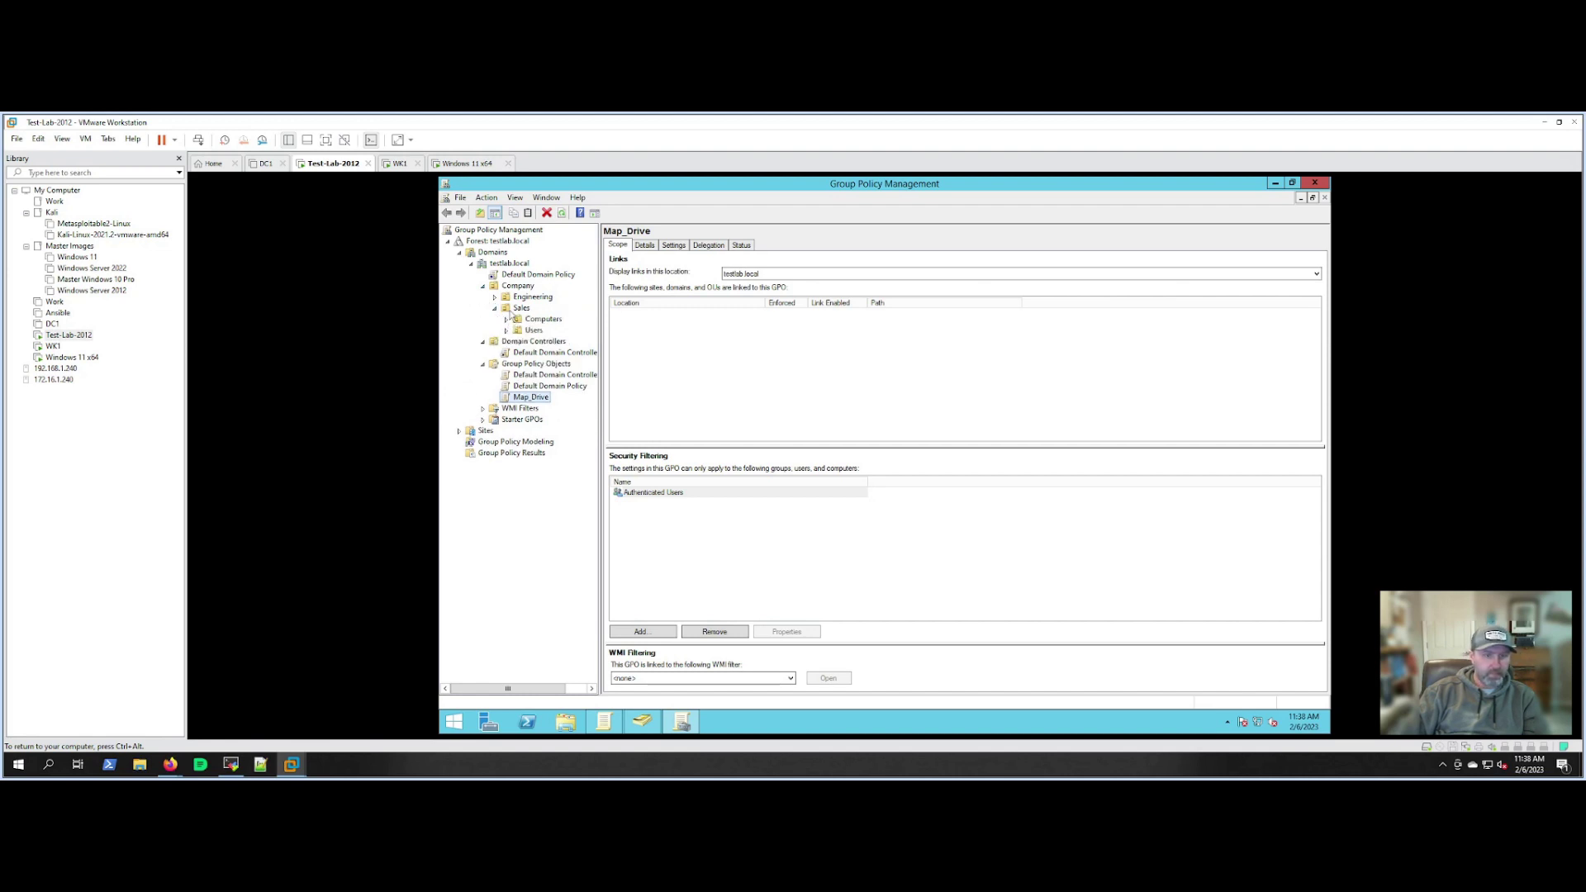
{"action": "left_click", "coordinate": [533, 331]}
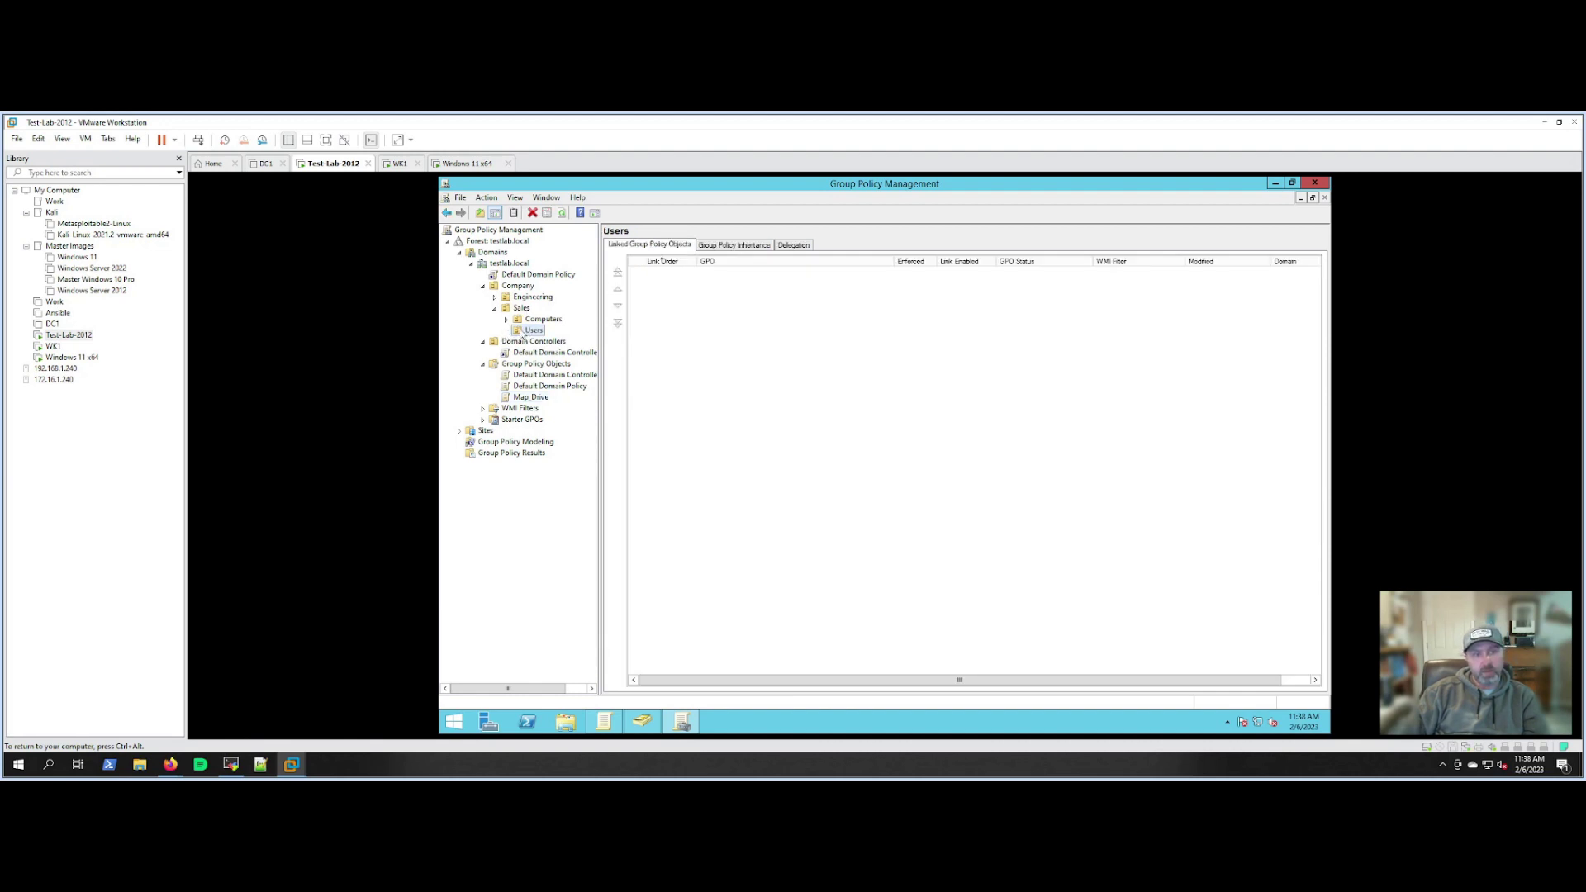
Link the existing Map_Drive GPO from testlab.local to the Sales Users OU.
{"action": "right_click", "coordinate": [521, 332]}
{"action": "left_click", "coordinate": [539, 358]}
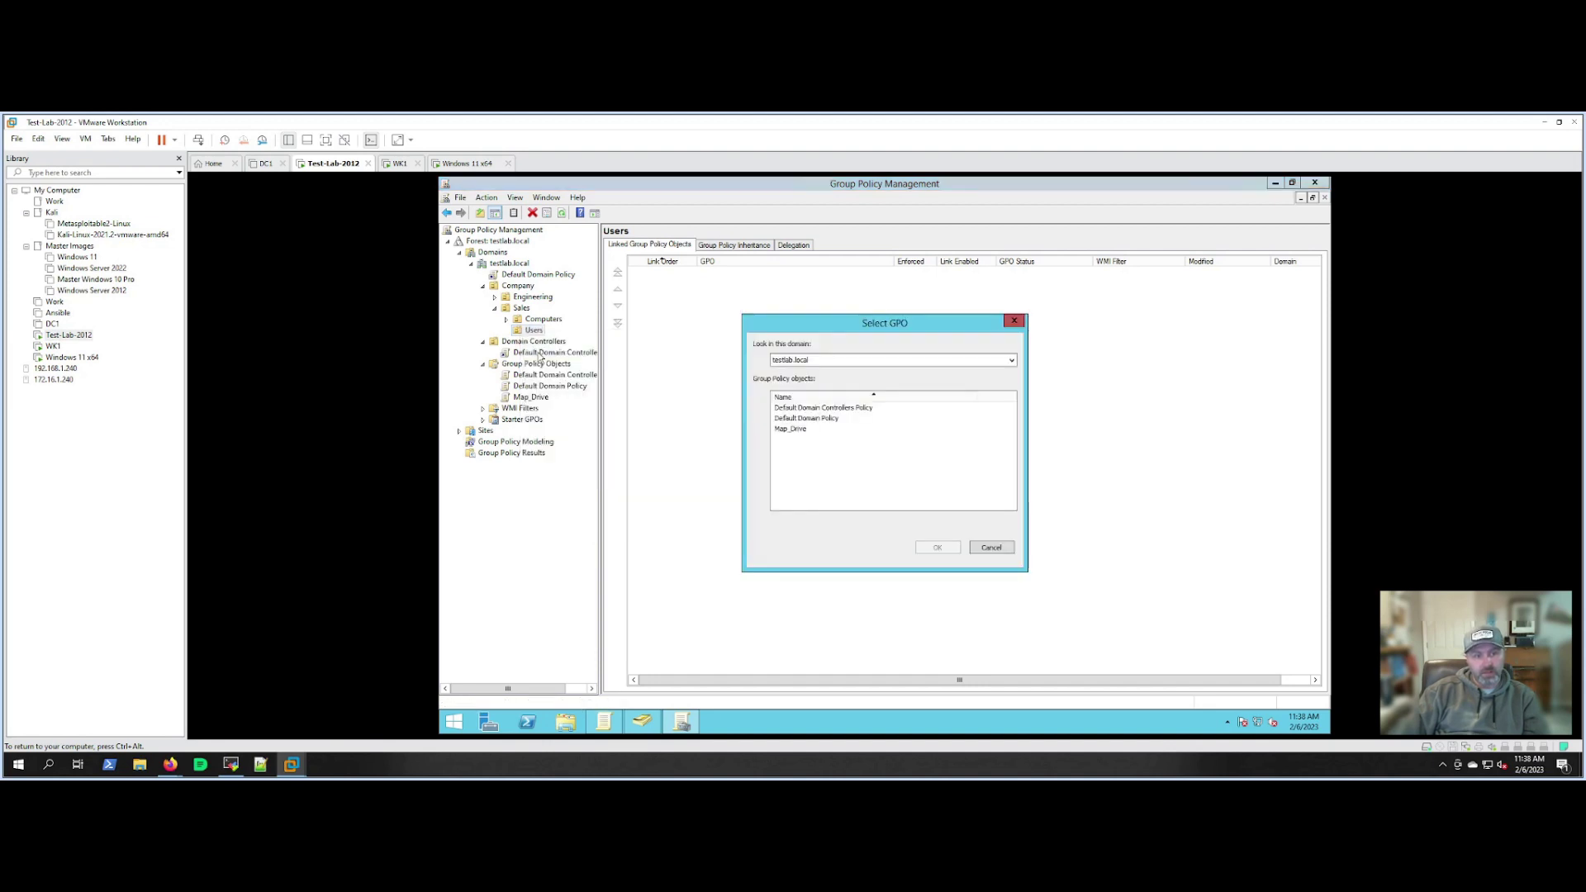
{"action": "left_click", "coordinate": [795, 363]}
{"action": "left_click", "coordinate": [795, 364]}
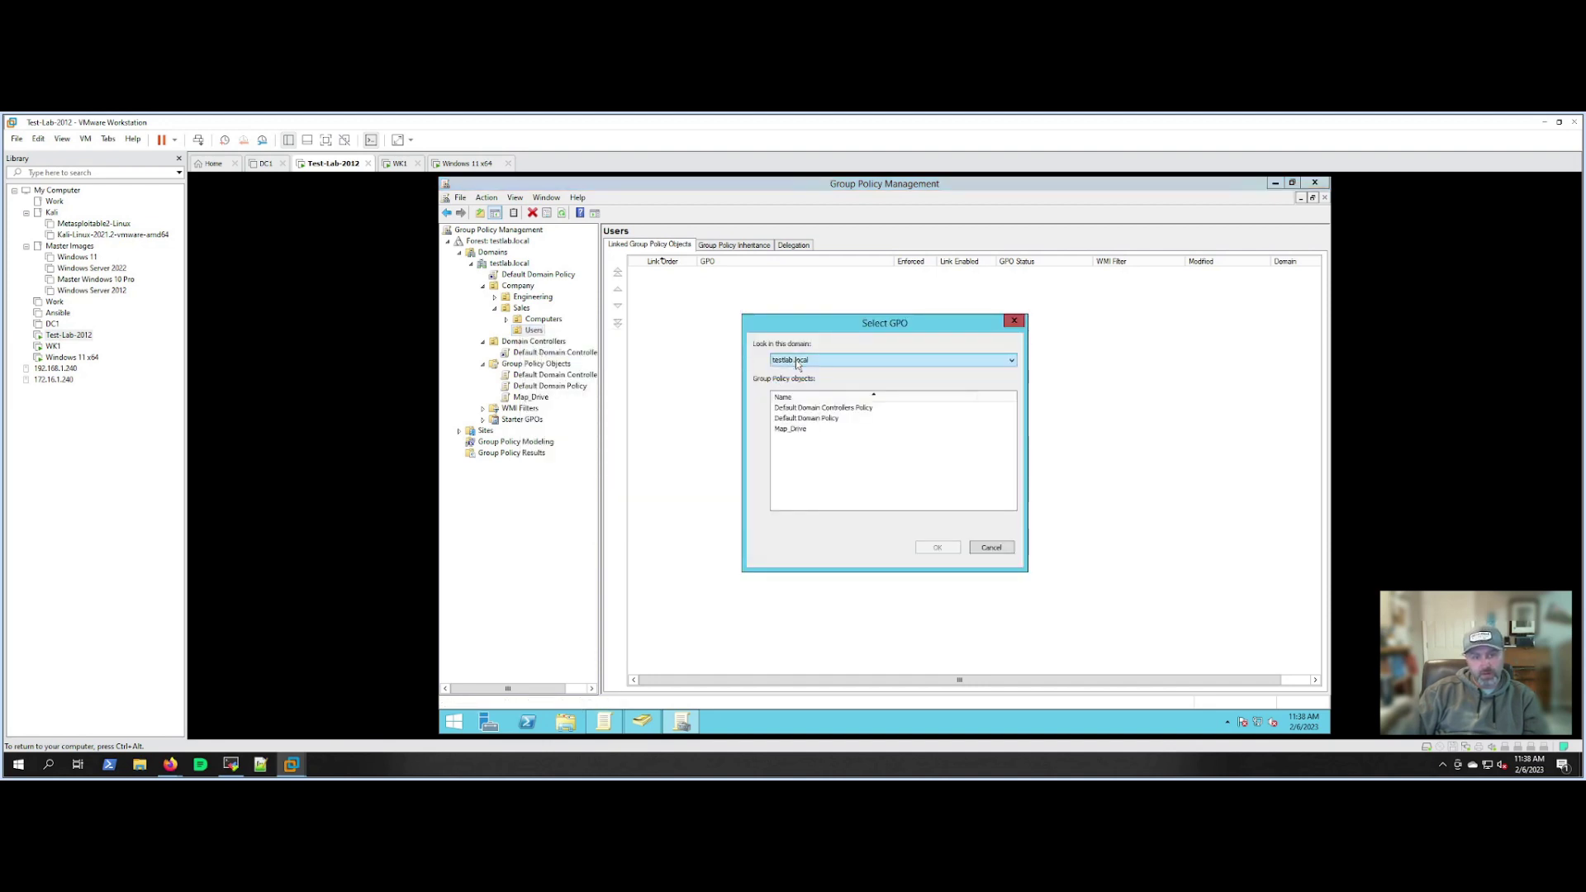
{"action": "left_click", "coordinate": [789, 429]}
{"action": "left_click", "coordinate": [929, 547]}
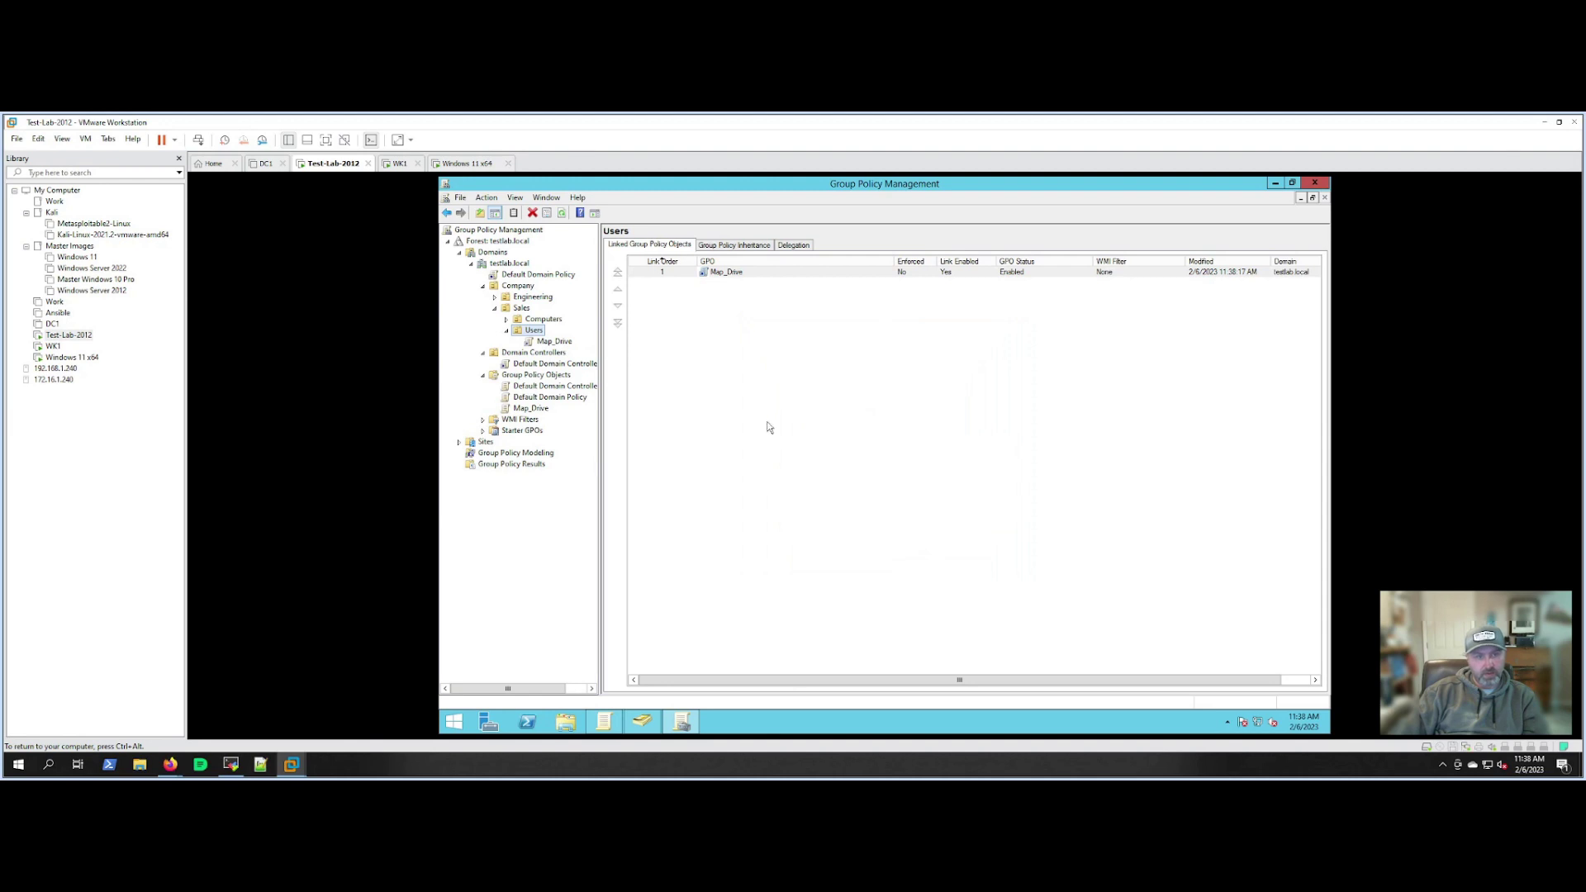
Close Group Policy Management and ADUC, then restart the Windows 11 VM.
{"action": "left_click", "coordinate": [1315, 183]}
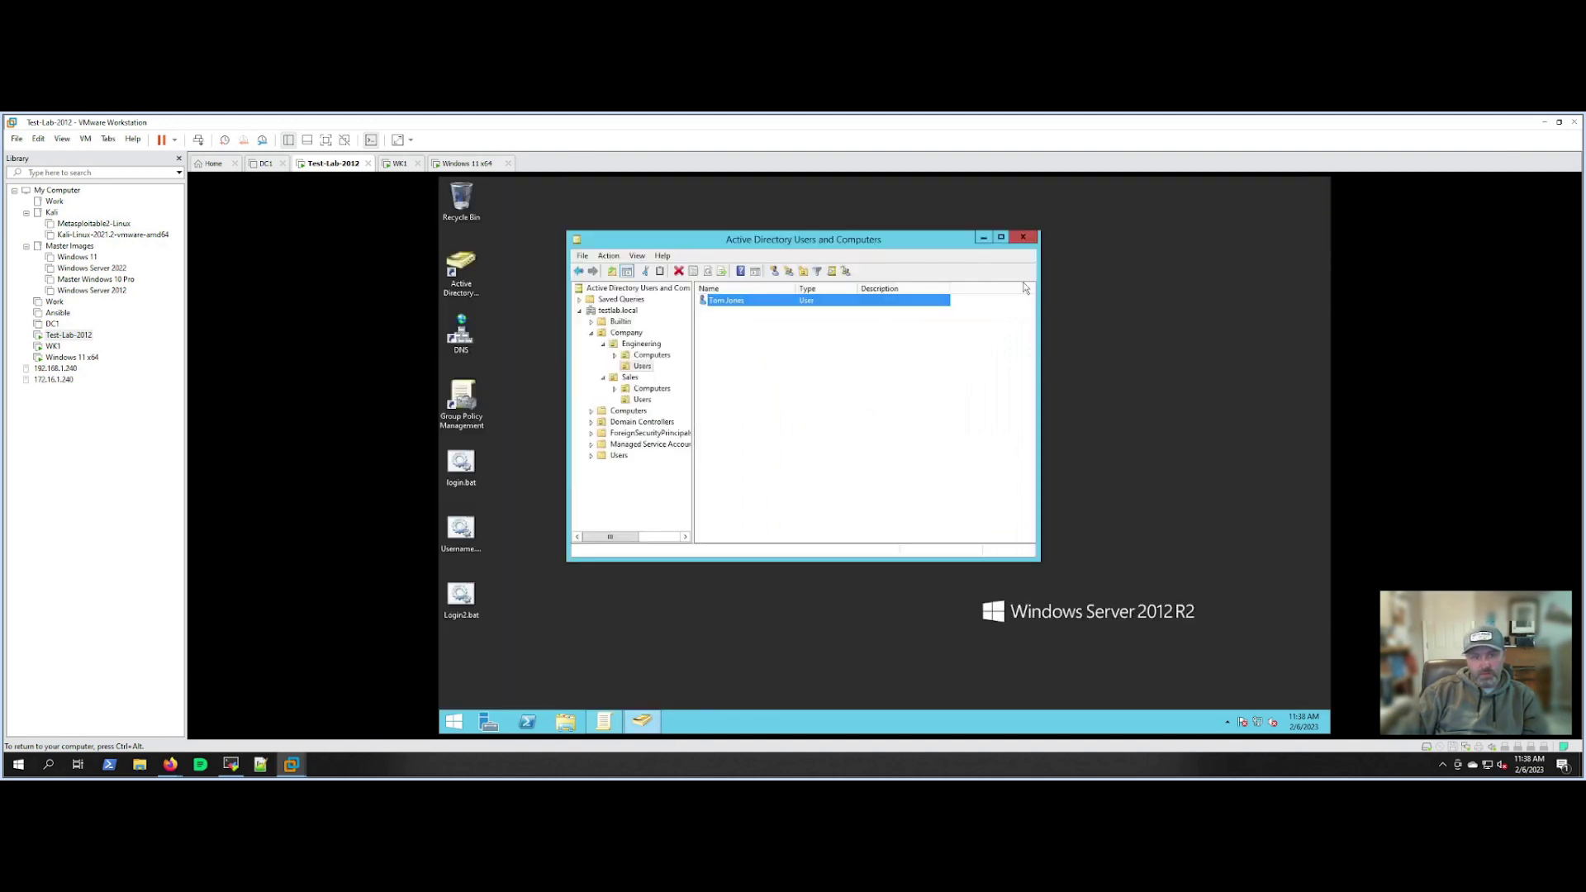
{"action": "left_click", "coordinate": [1024, 238]}
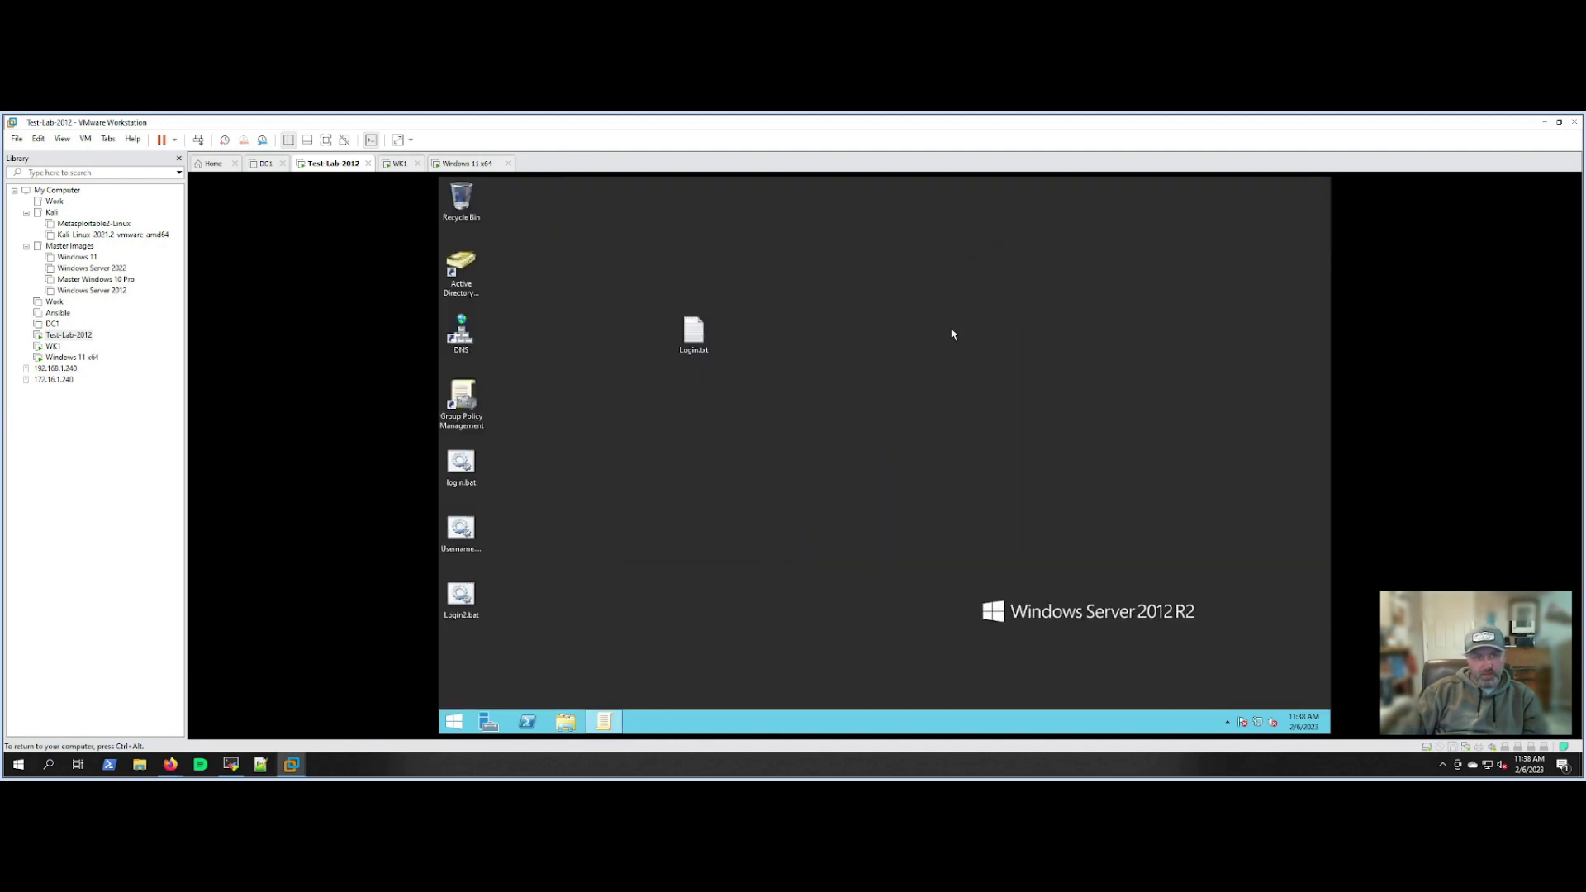
{"action": "left_click", "coordinate": [471, 163]}
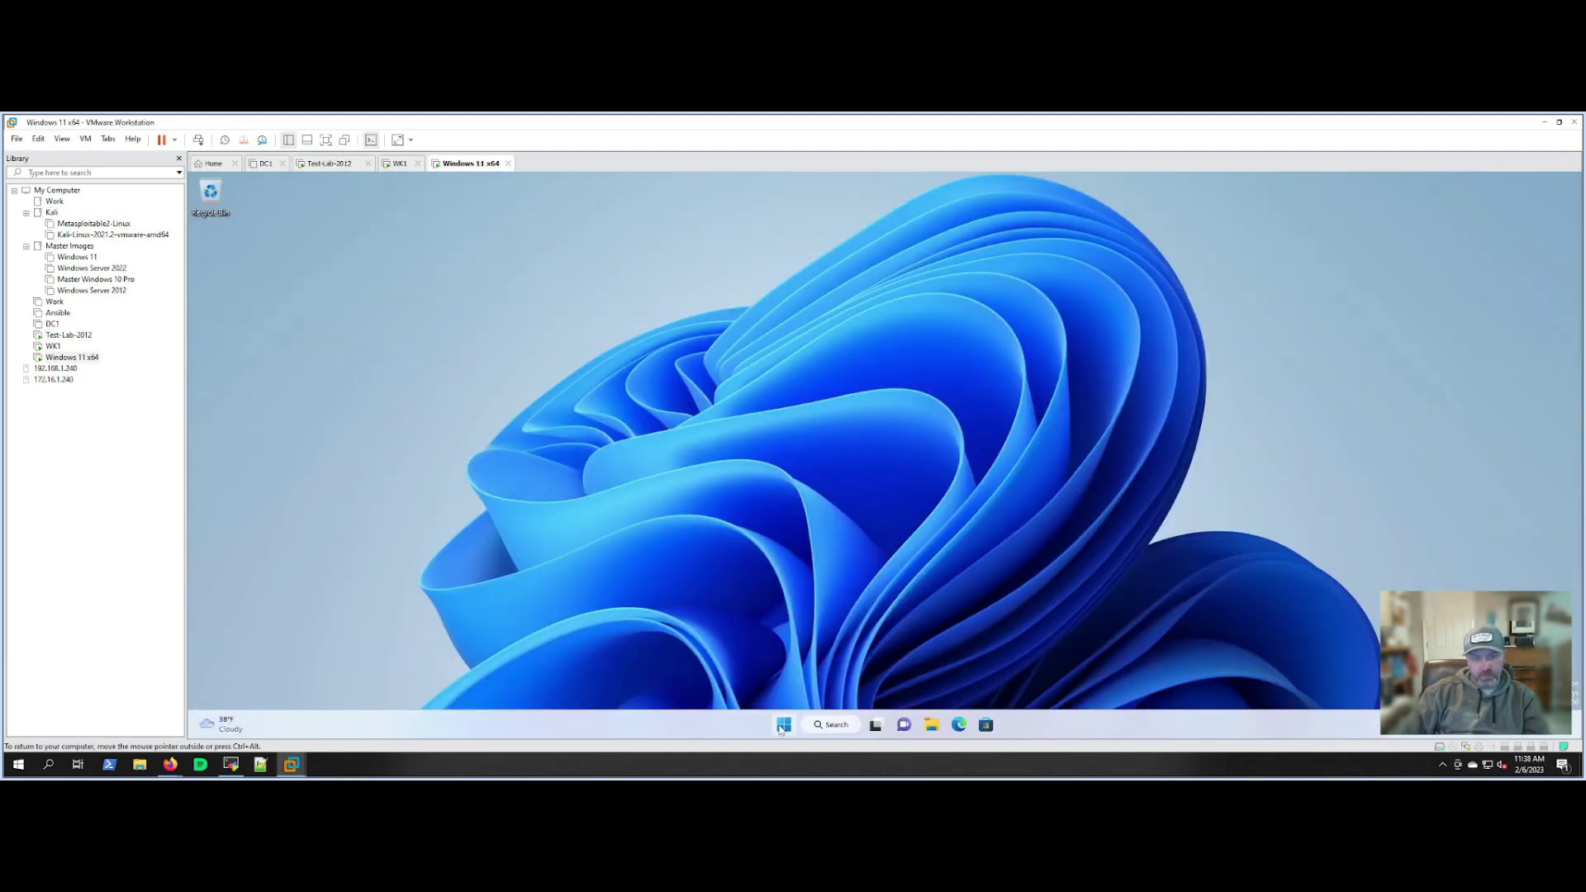
{"action": "left_click", "coordinate": [783, 725]}
{"action": "left_click", "coordinate": [1036, 683]}
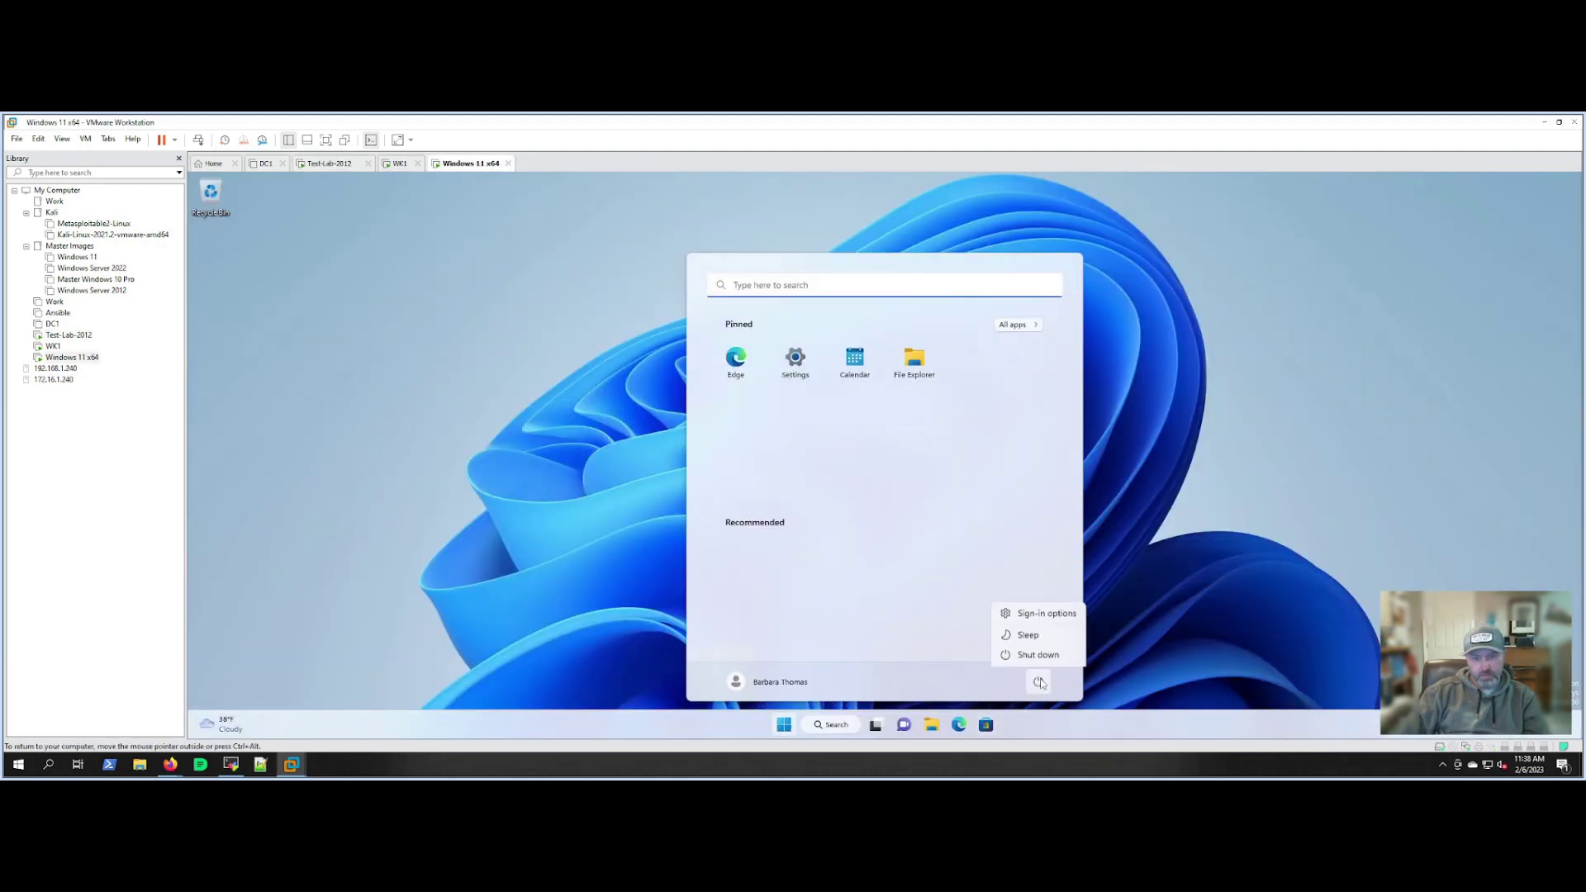
{"action": "left_click", "coordinate": [1025, 655]}
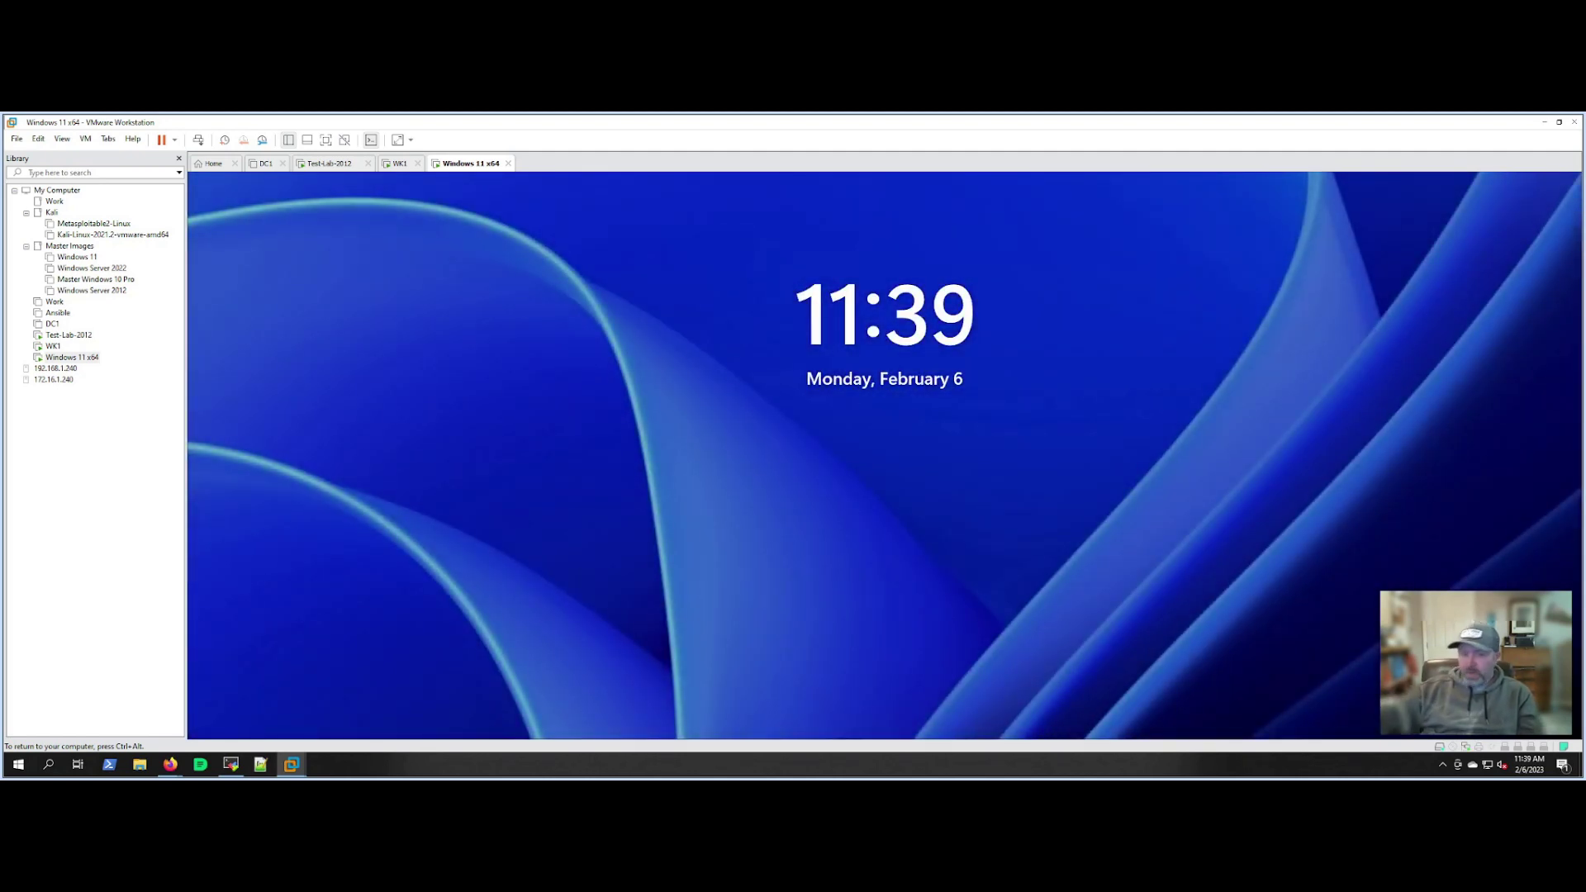
Sign in to Windows 11 with the account password.
{"action": "left_click", "coordinate": [686, 449]}
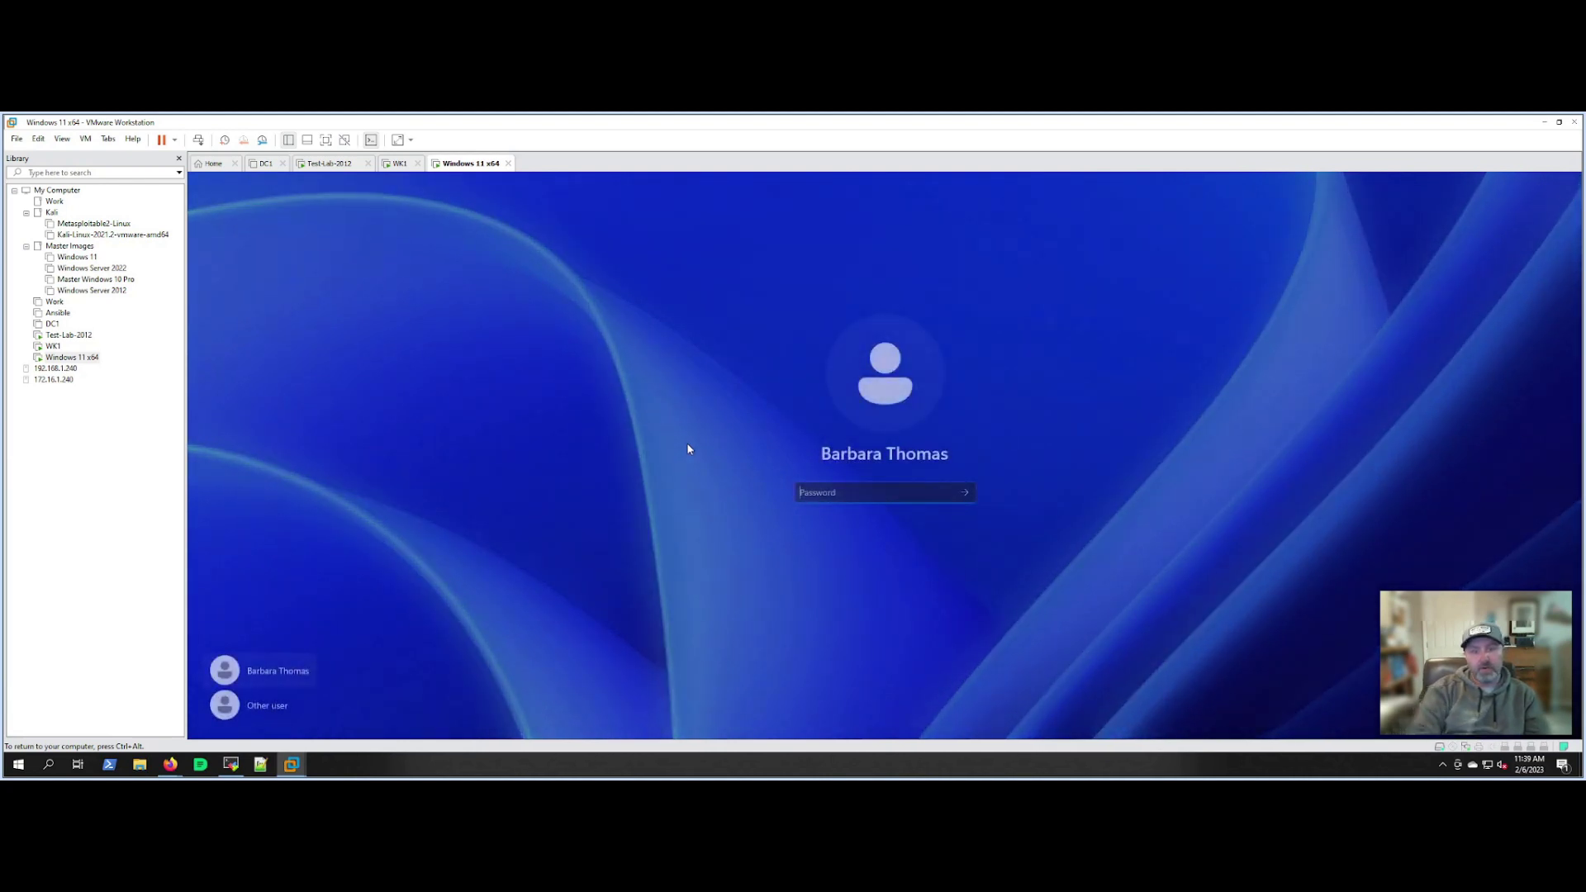
{"action": "type", "text": "••••••••••"}
{"action": "key", "text": "Return"}
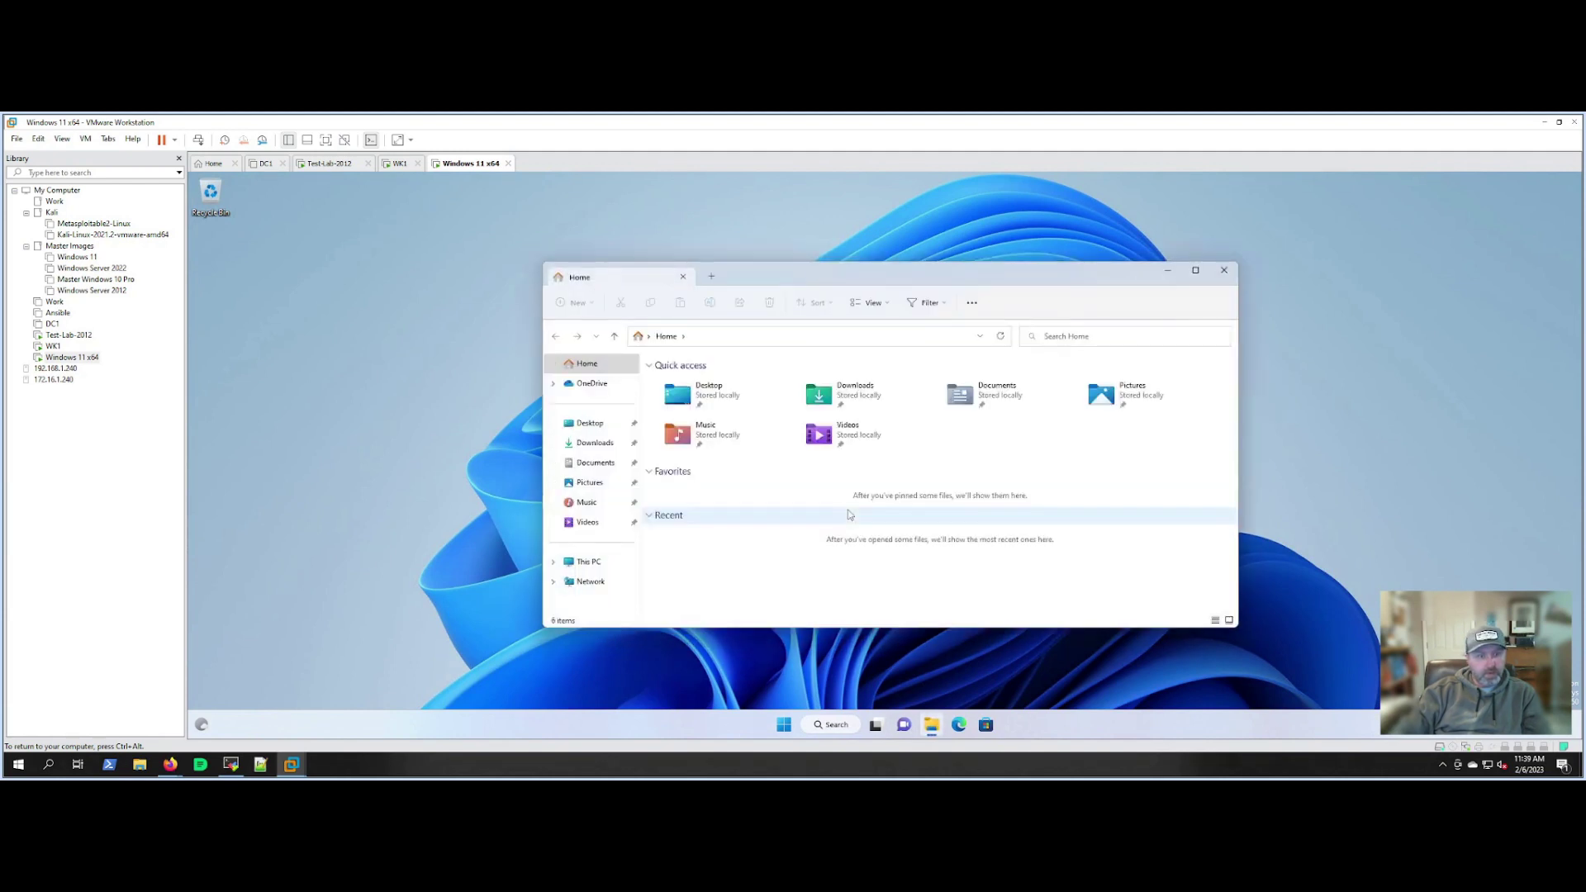
Browse Company Share (Z:)'s Engineering and Sales folders, then close Explorer.
{"action": "left_click", "coordinate": [636, 564]}
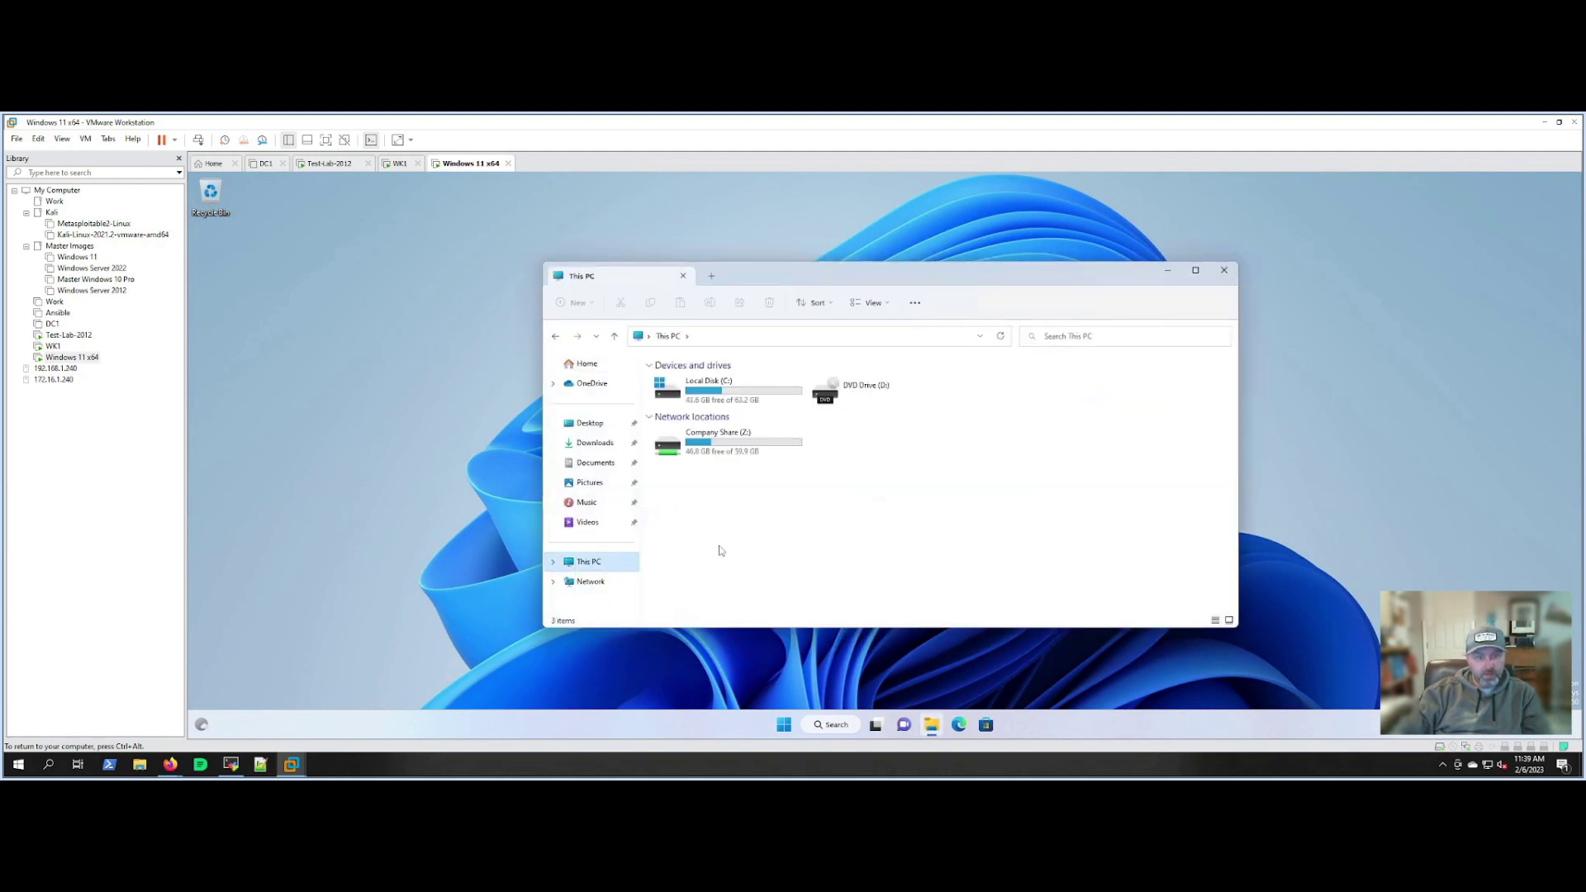
{"action": "double_click", "coordinate": [727, 454]}
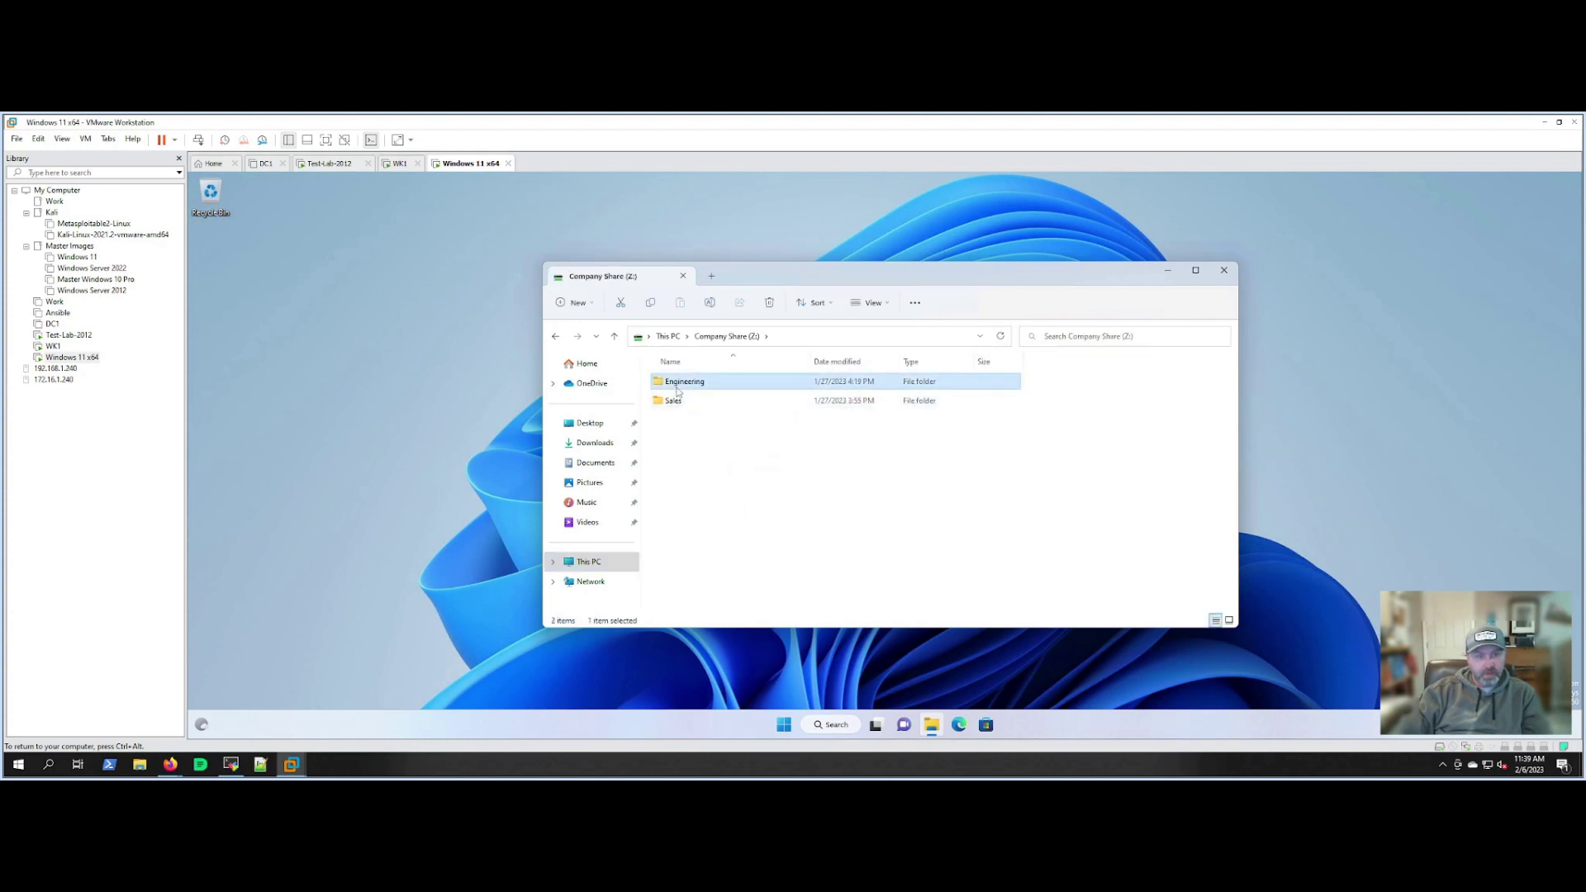
{"action": "double_click", "coordinate": [675, 382]}
{"action": "left_click", "coordinate": [557, 337]}
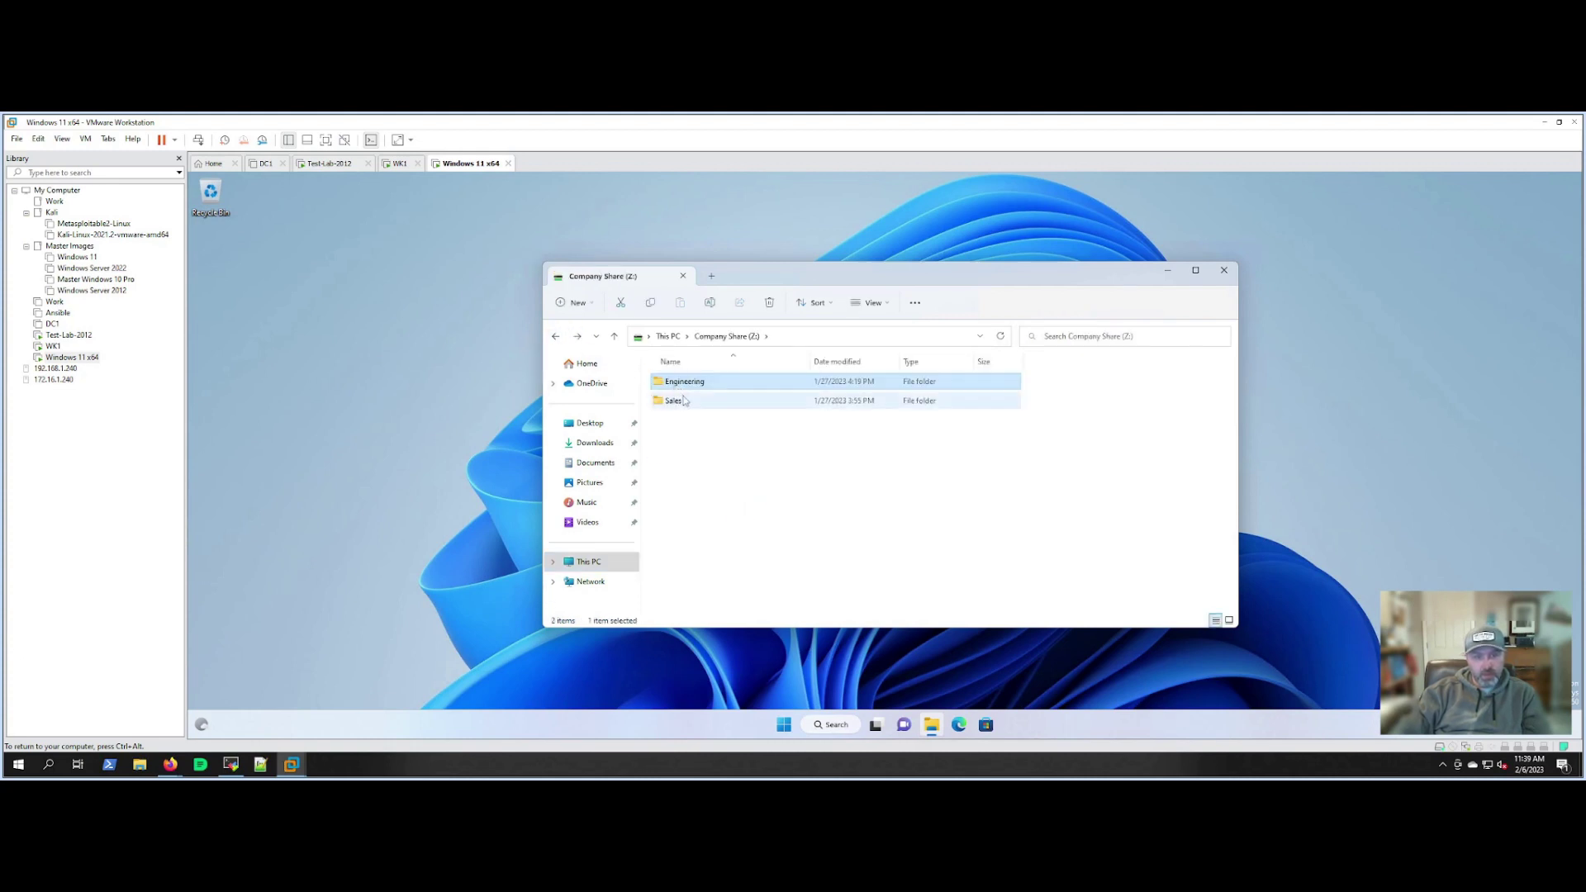
{"action": "double_click", "coordinate": [674, 401]}
{"action": "left_click", "coordinate": [555, 337]}
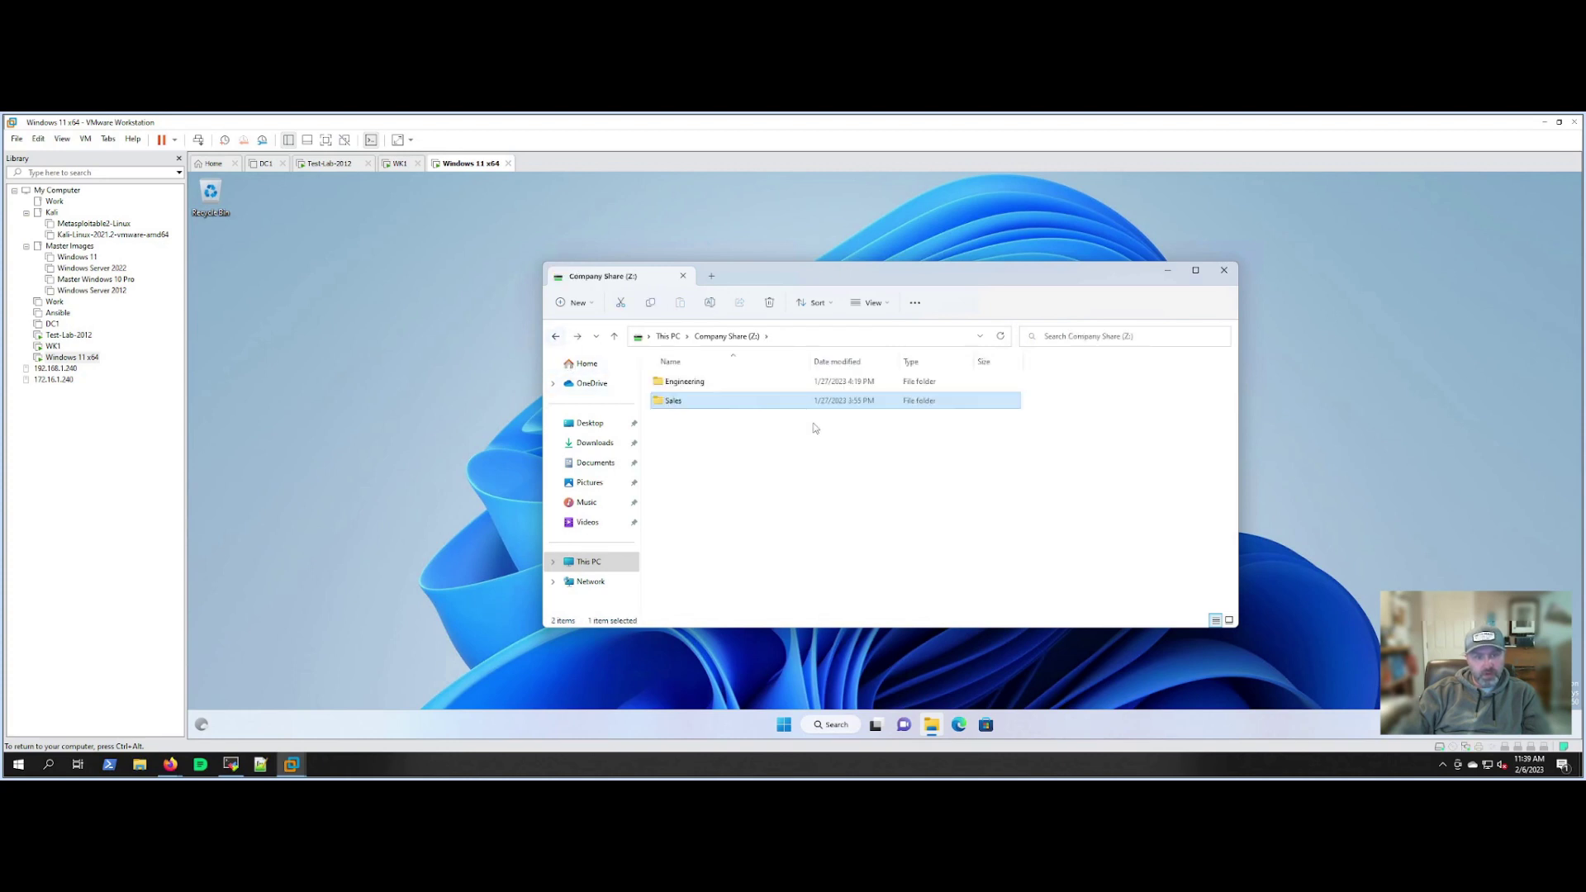
{"action": "left_click", "coordinate": [970, 493]}
{"action": "left_click", "coordinate": [1225, 272]}
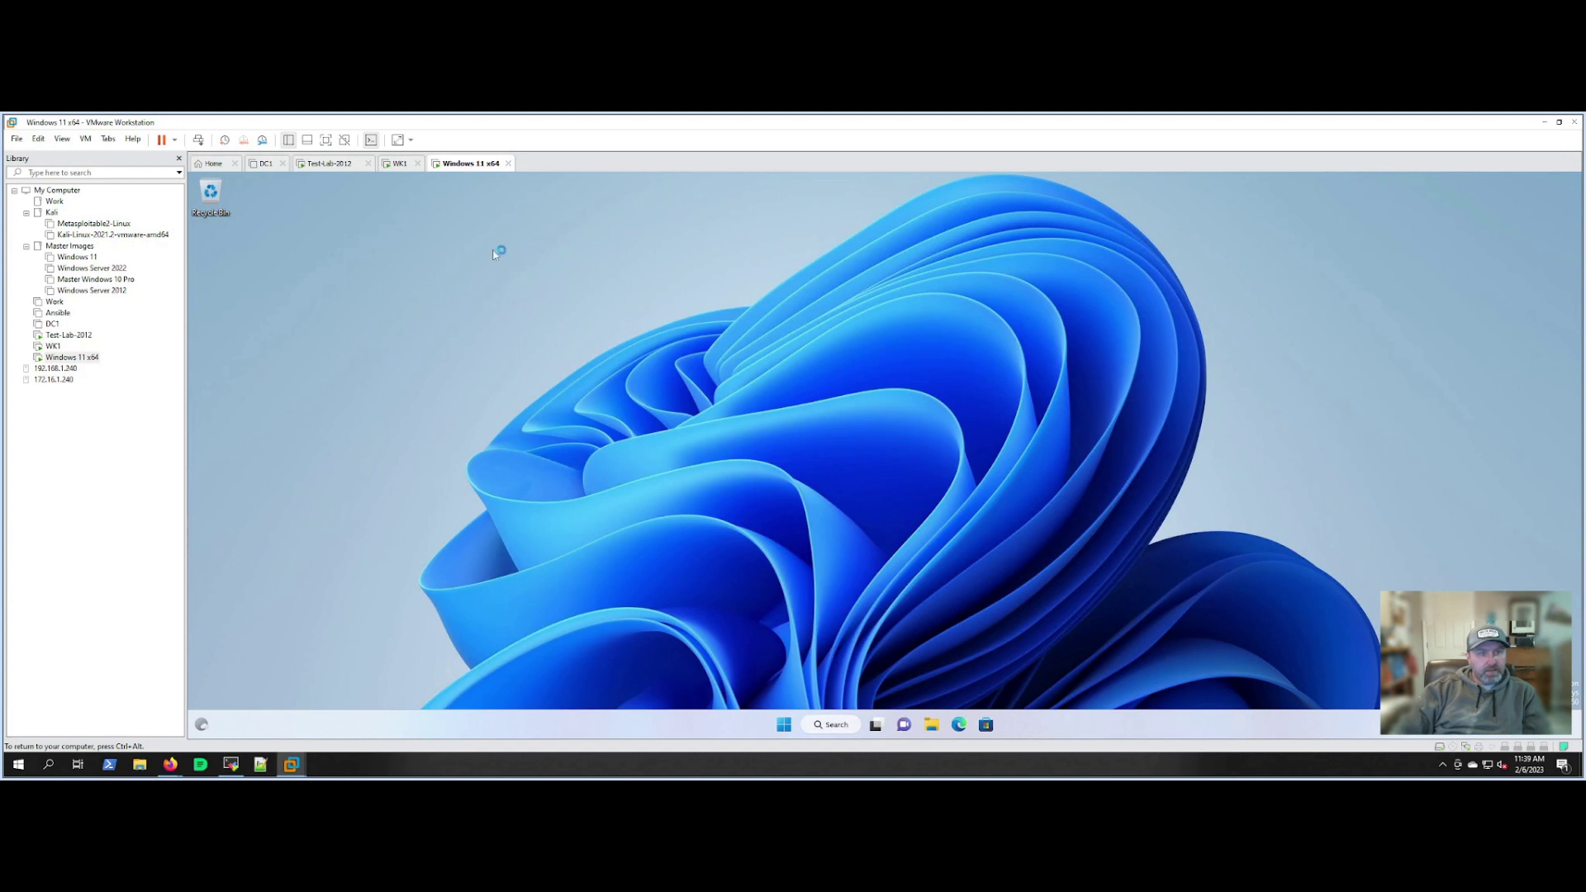
On the Test-Lab-2012 server, open Explorer at the \server\company share.
{"action": "left_click", "coordinate": [330, 164]}
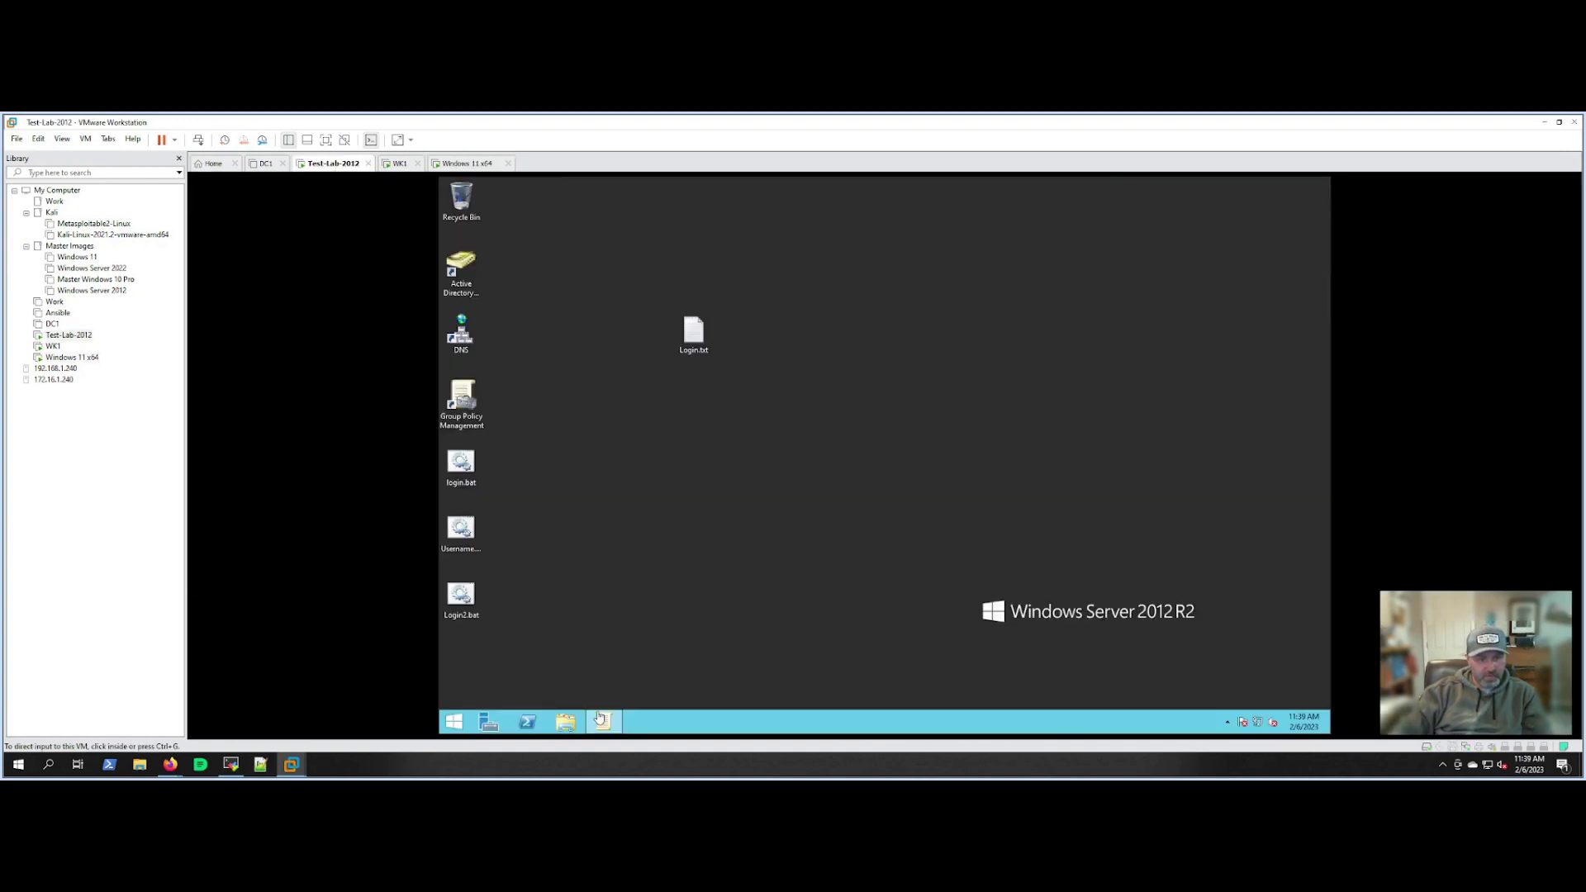
{"action": "left_click", "coordinate": [565, 723]}
{"action": "left_click", "coordinate": [565, 723]}
{"action": "left_click", "coordinate": [785, 366]}
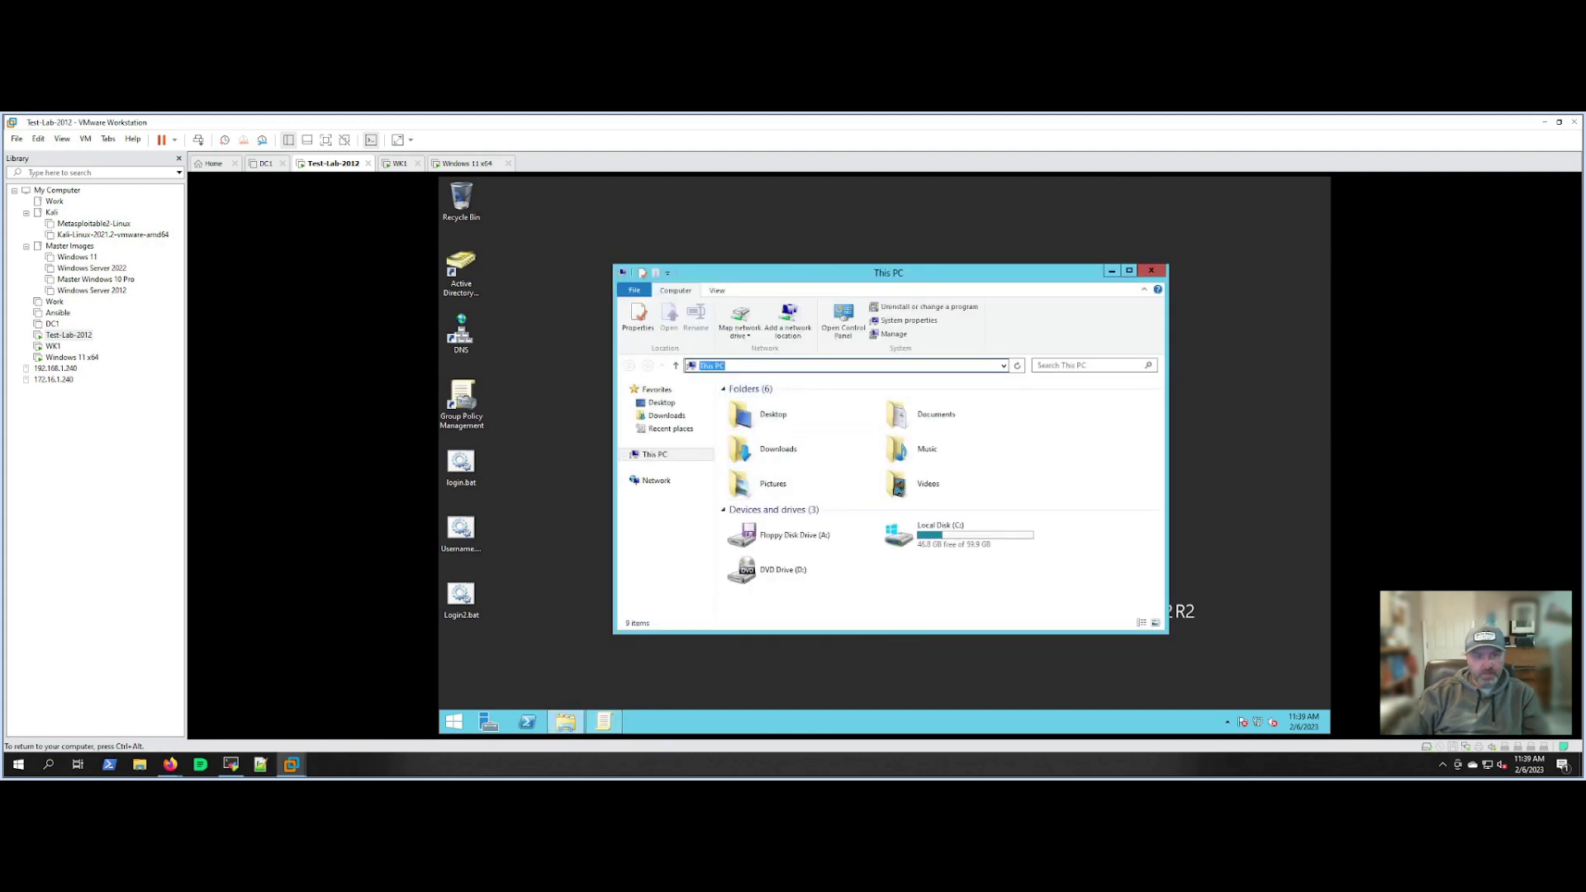
{"action": "left_click", "coordinate": [785, 366]}
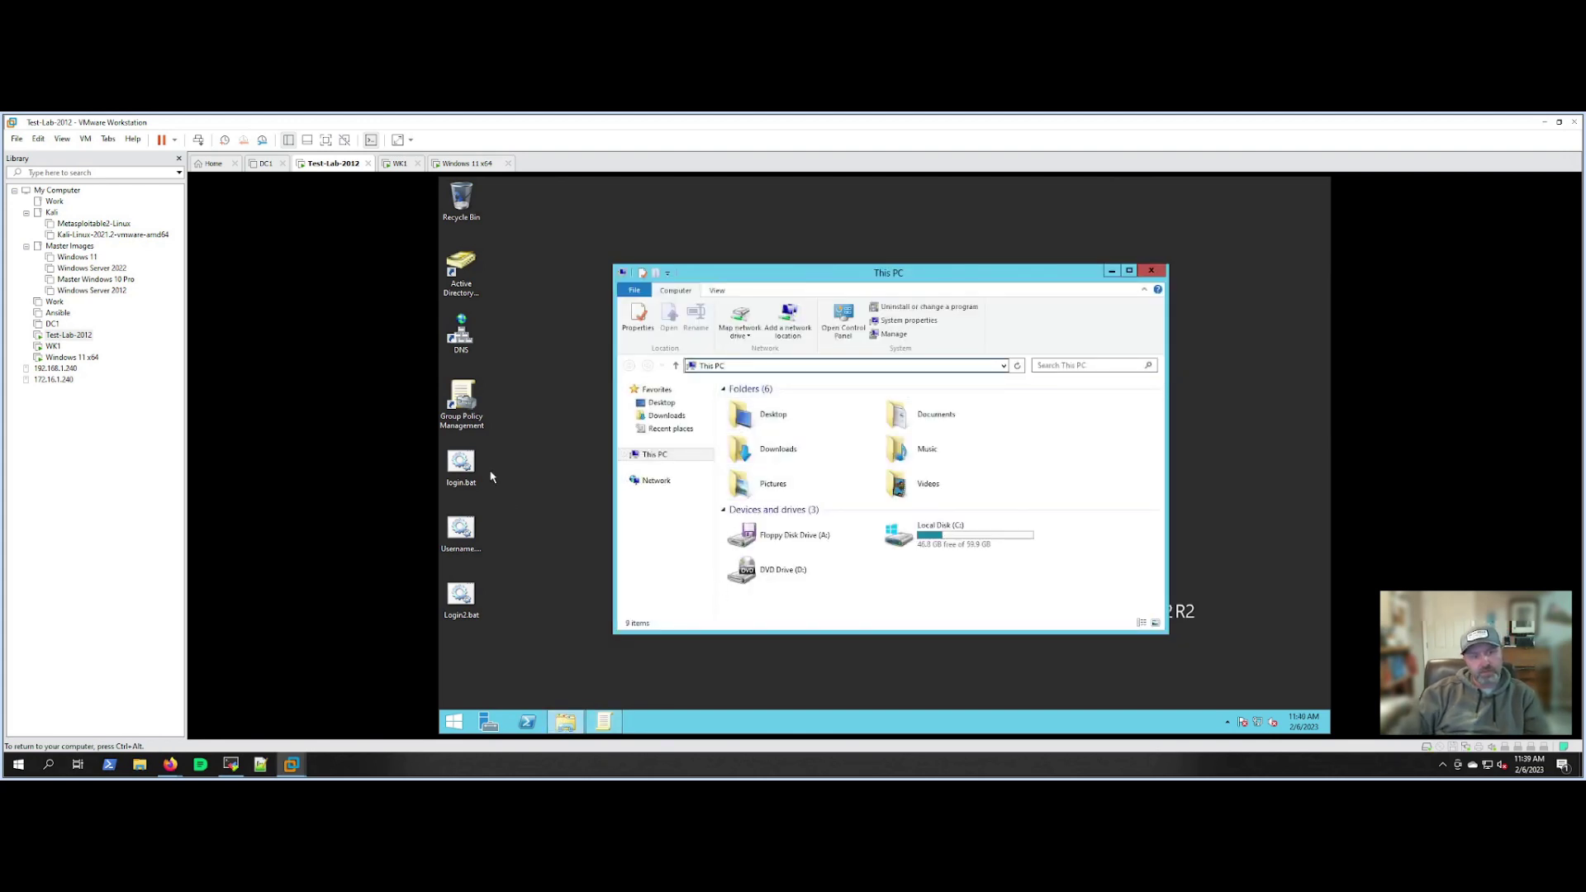
{"action": "double_click", "coordinate": [719, 366]}
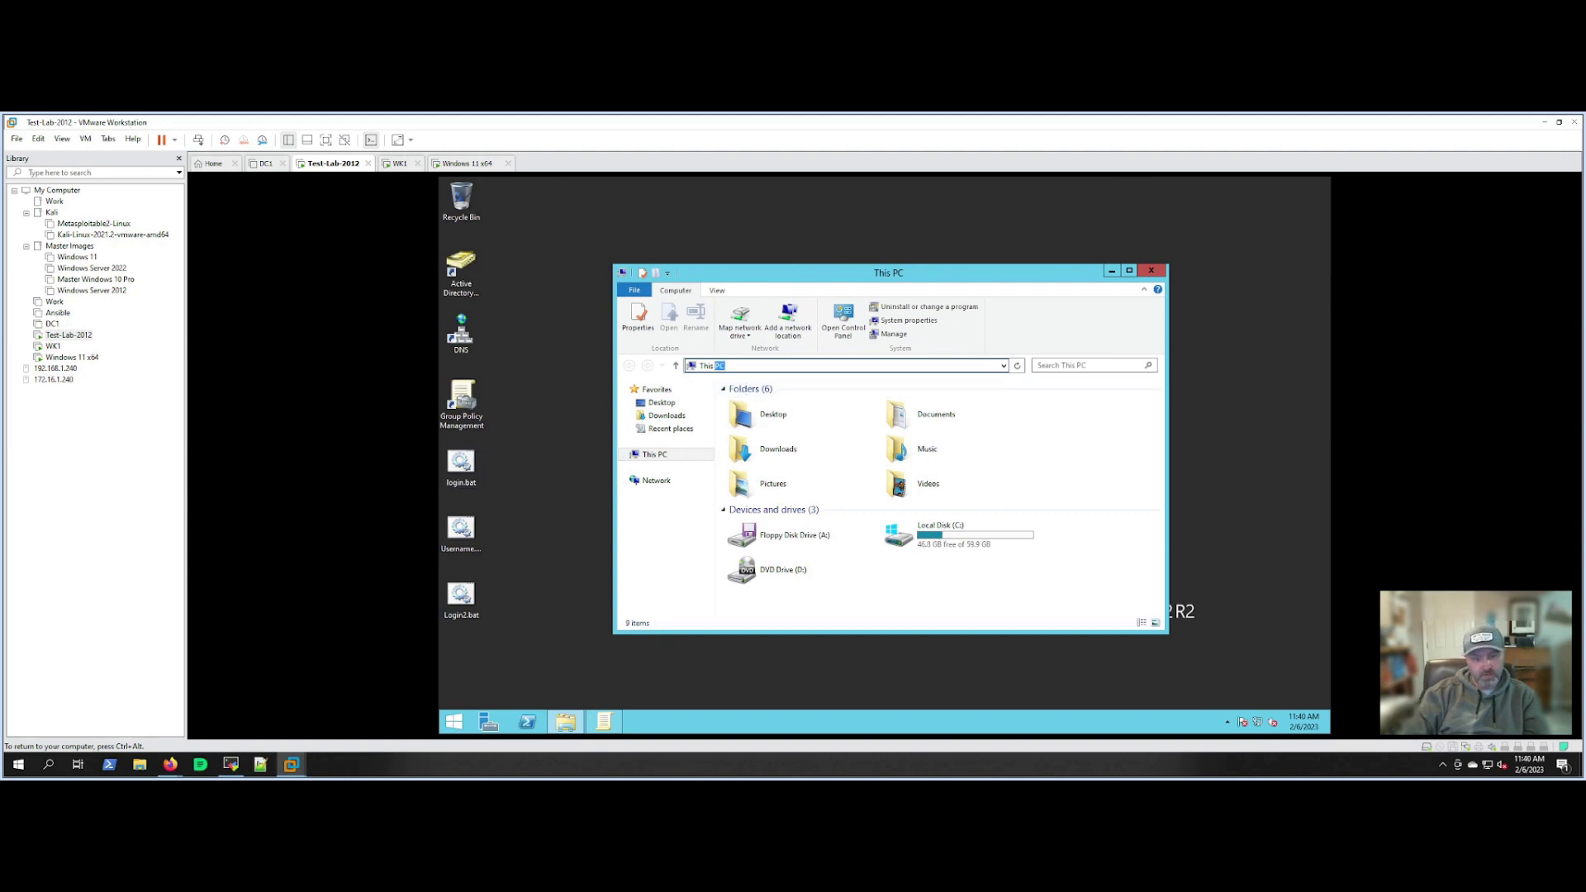
{"action": "left_click_drag", "start_coordinate": [729, 366], "coordinate": [698, 366]}
{"action": "key", "text": "BackSpace"}
{"action": "type", "text": "\\\\"}
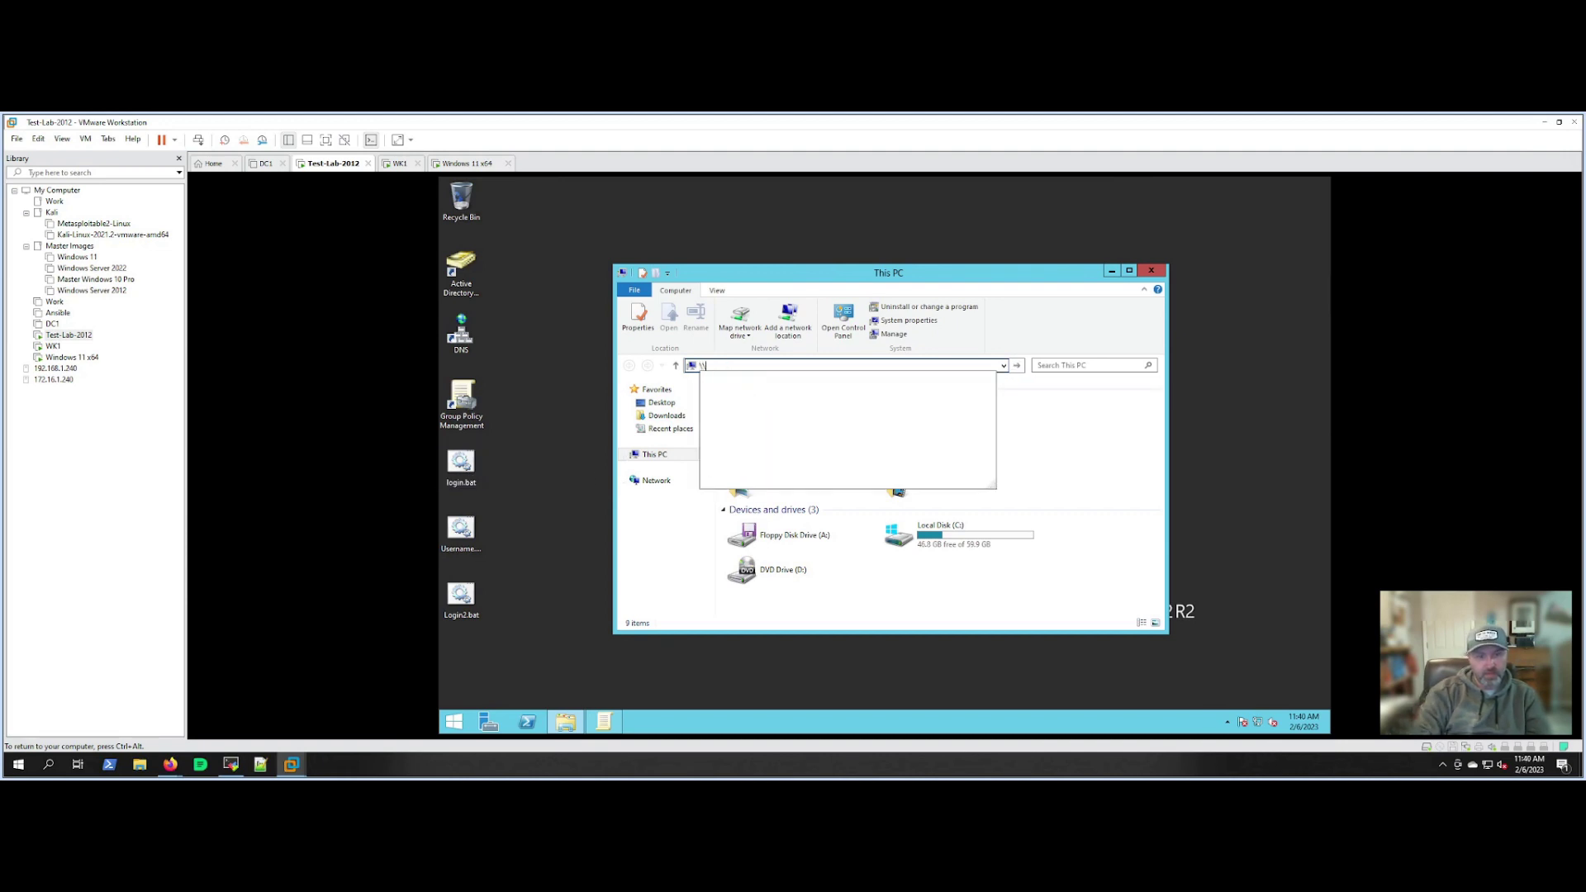
{"action": "type", "text": "server\\"}
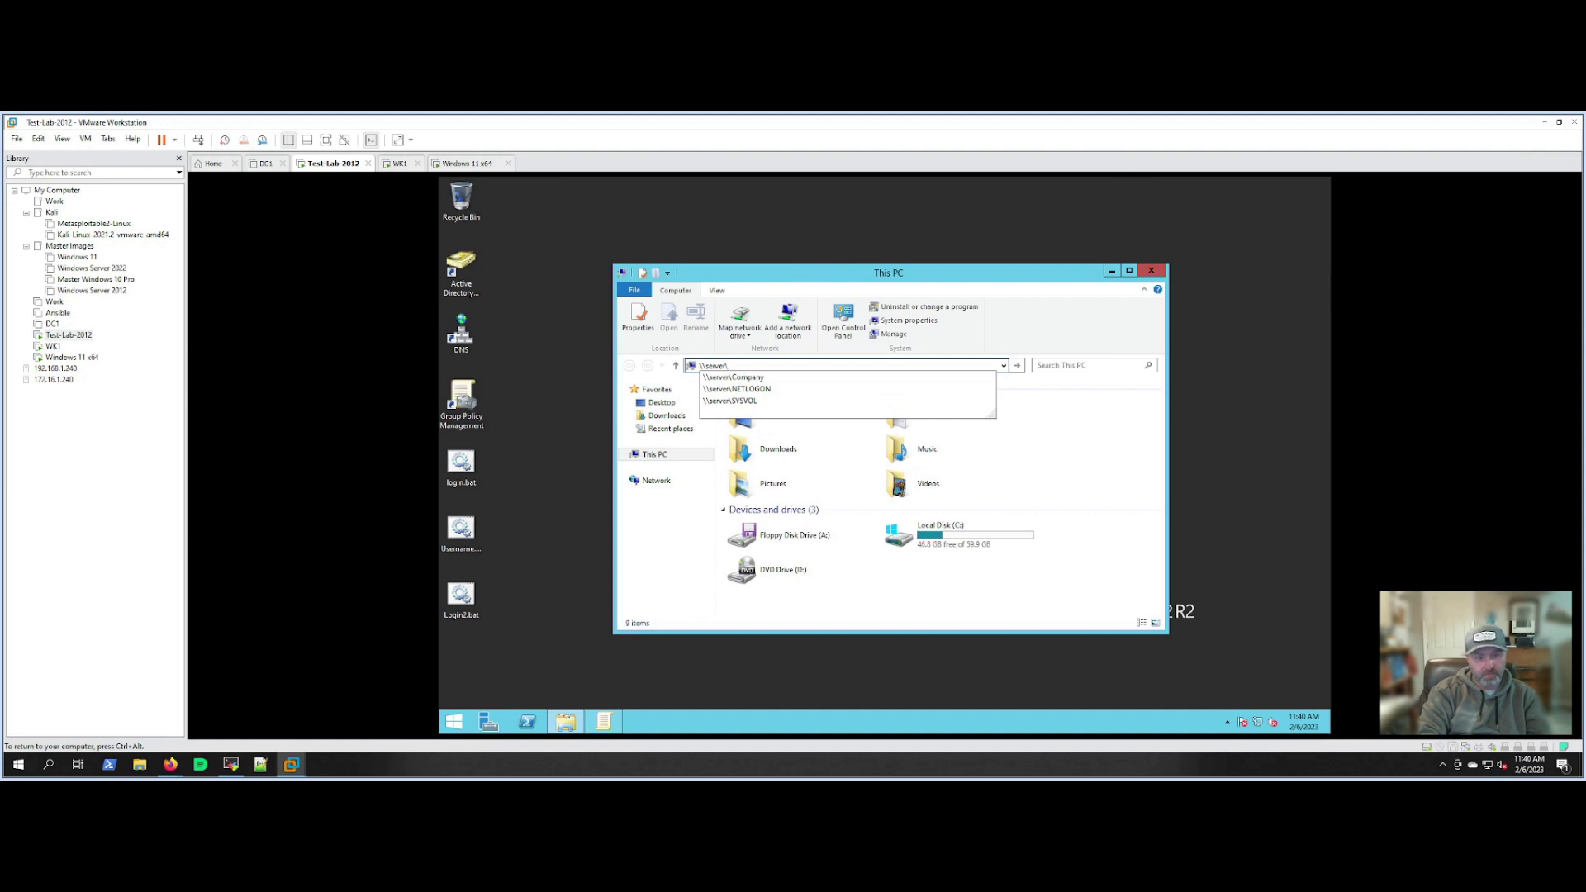
{"action": "type", "text": "comp"}
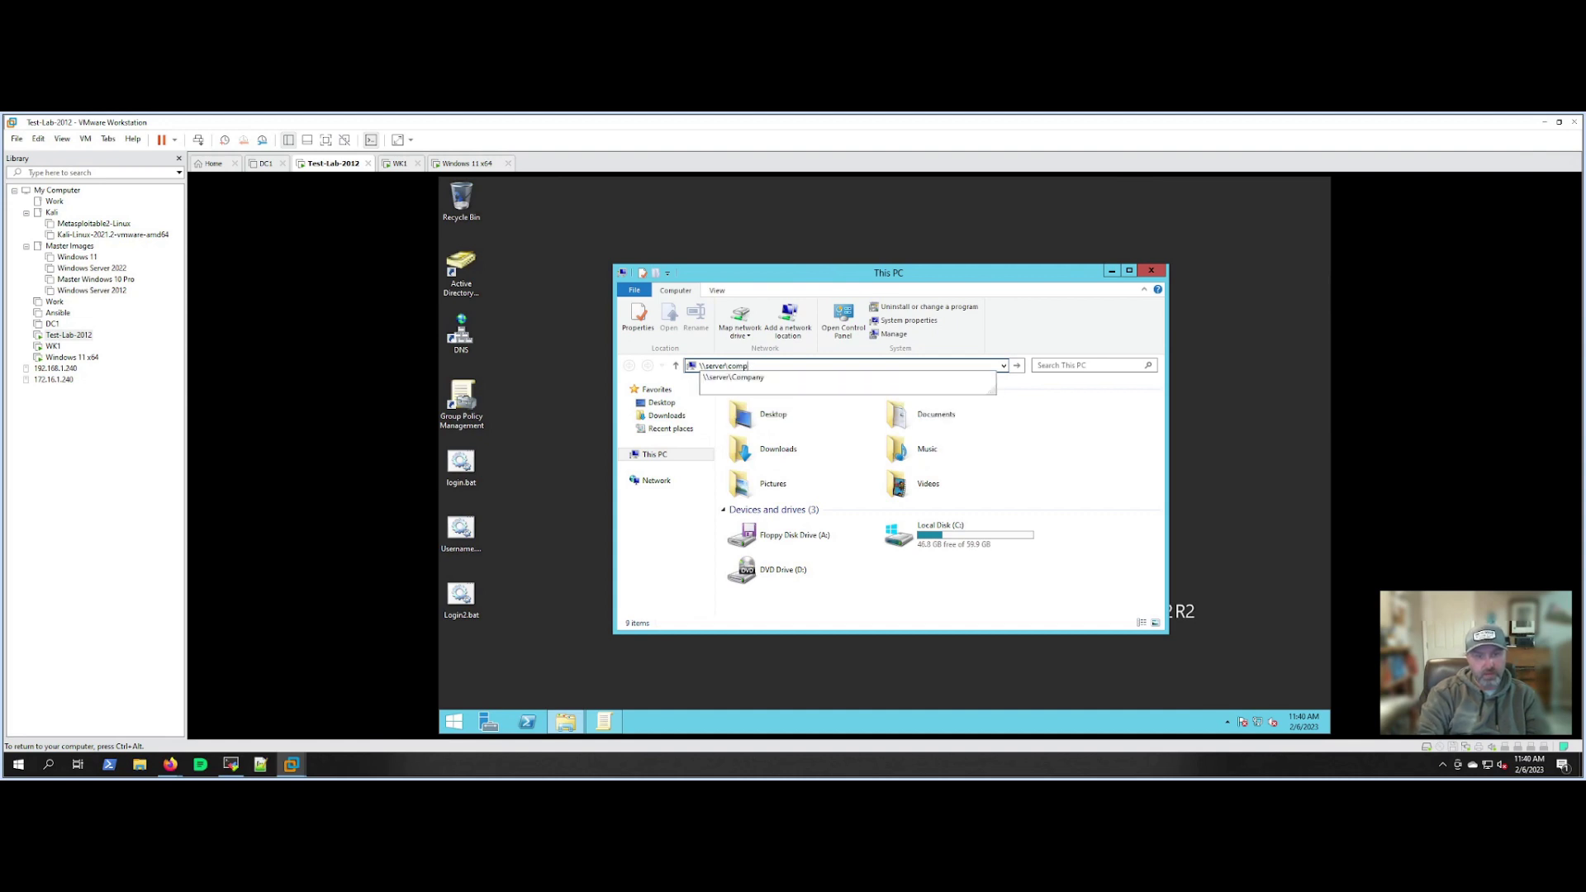
{"action": "type", "text": "any"}
{"action": "key", "text": "Return"}
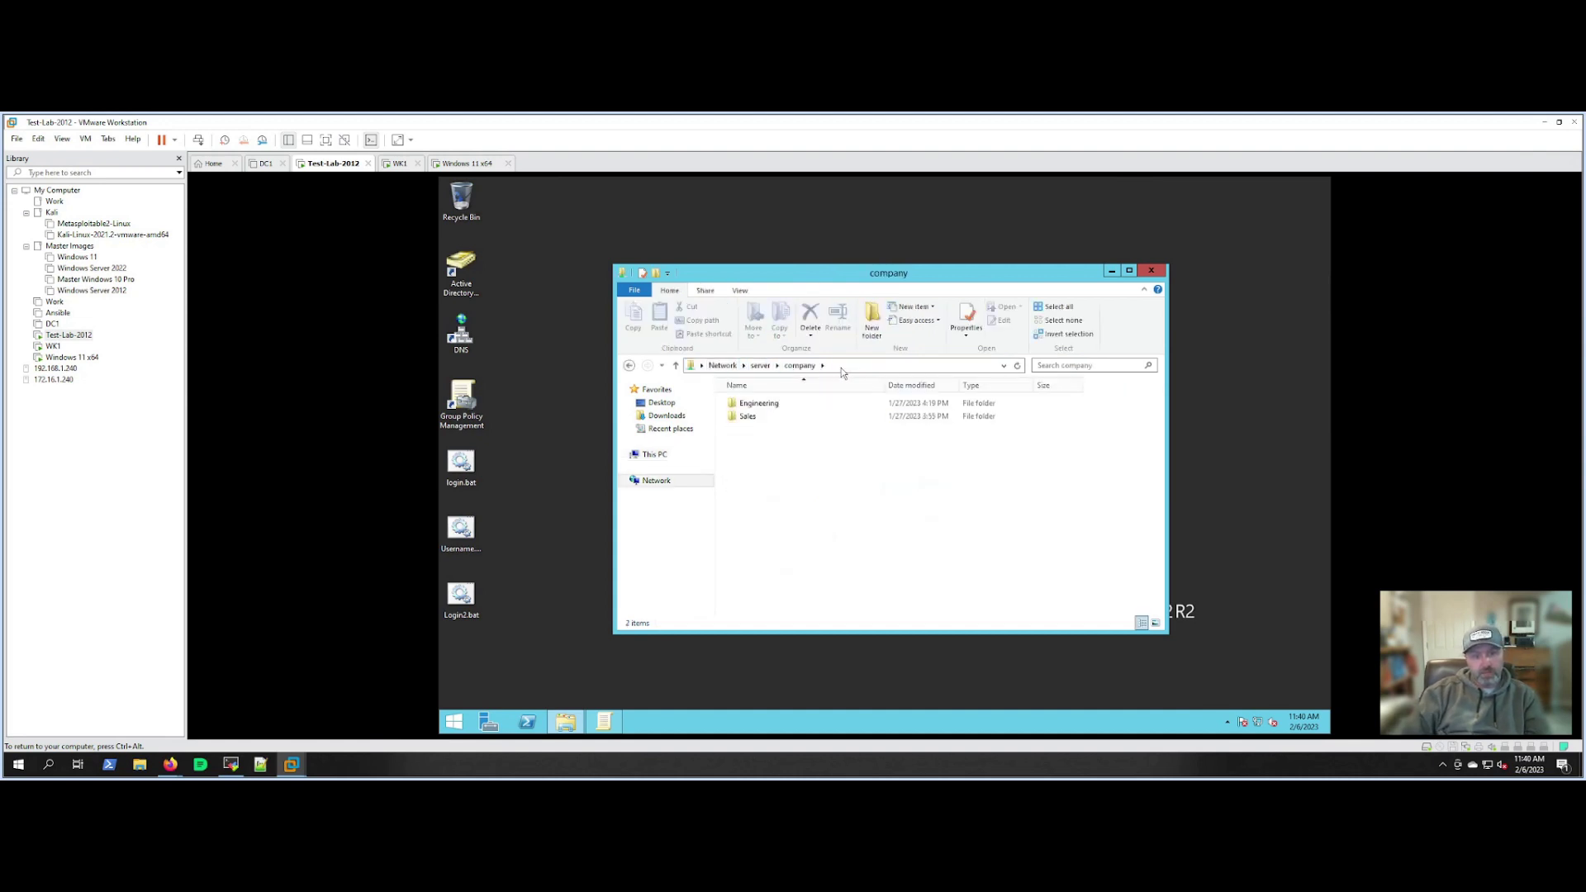
Go to \server\sysvol > testlab.local > scripts and edit login.bat.
{"action": "left_click", "coordinate": [845, 369]}
{"action": "type", "text": "\\\\serv"}
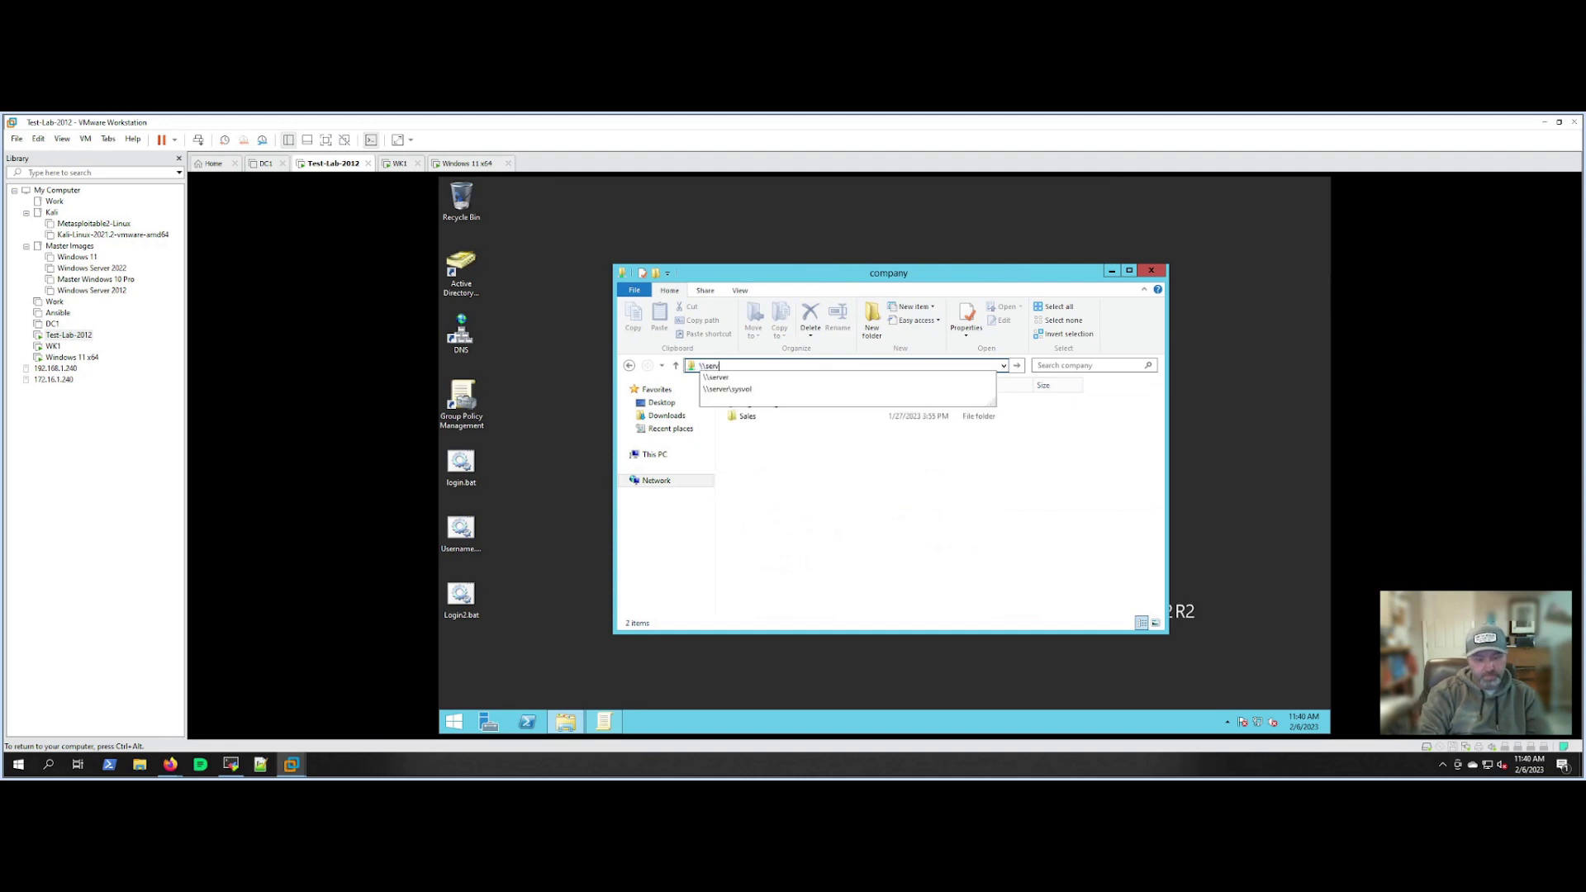
{"action": "type", "text": "er\\sysvol"}
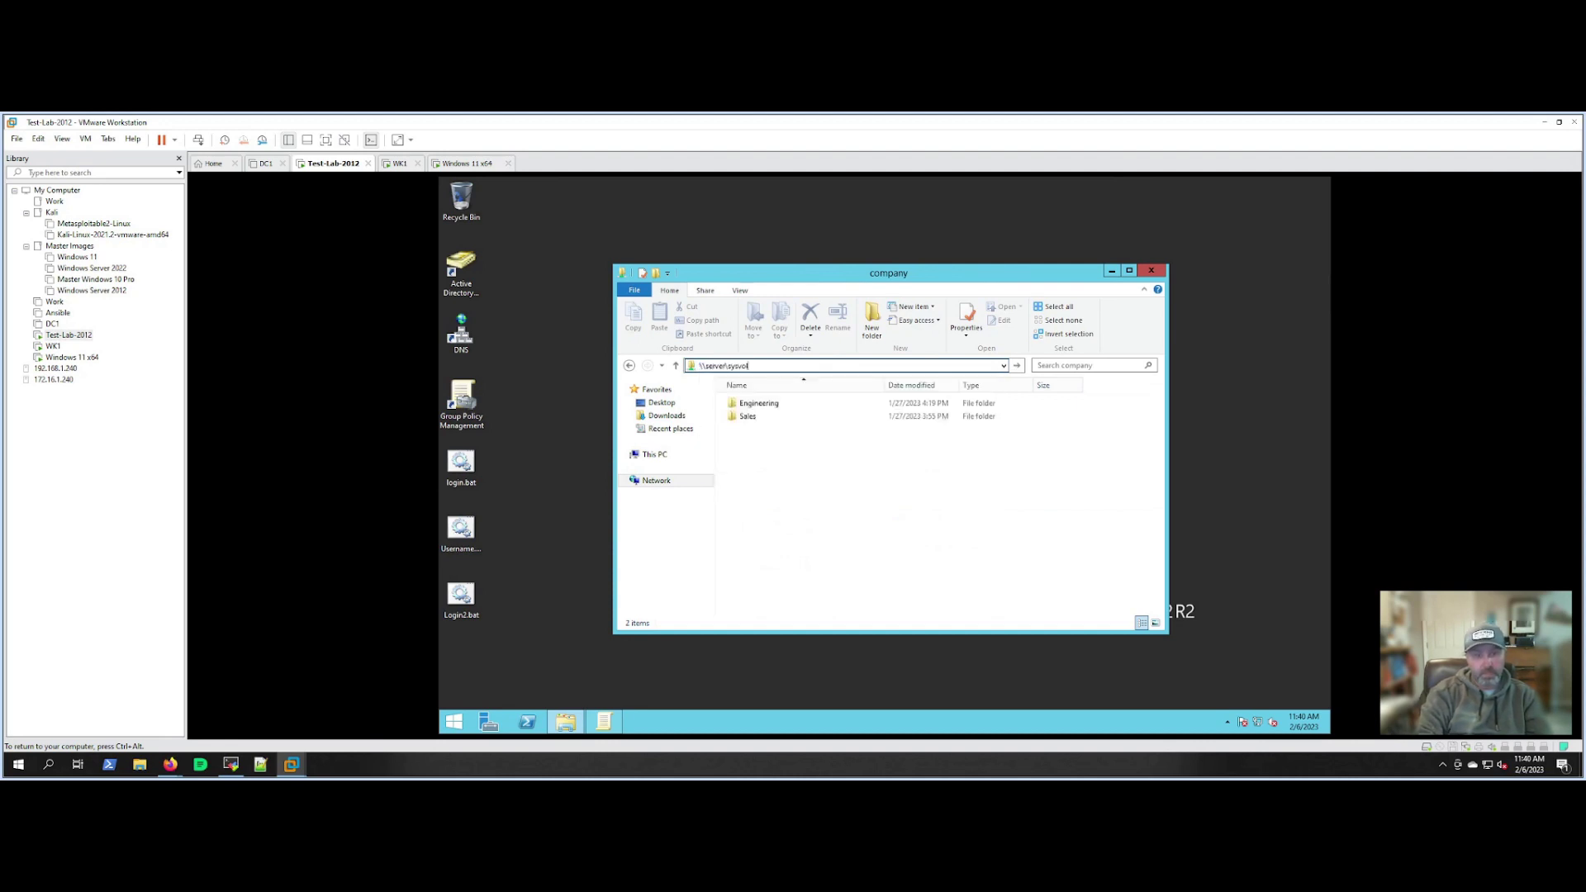
{"action": "key", "text": "Return"}
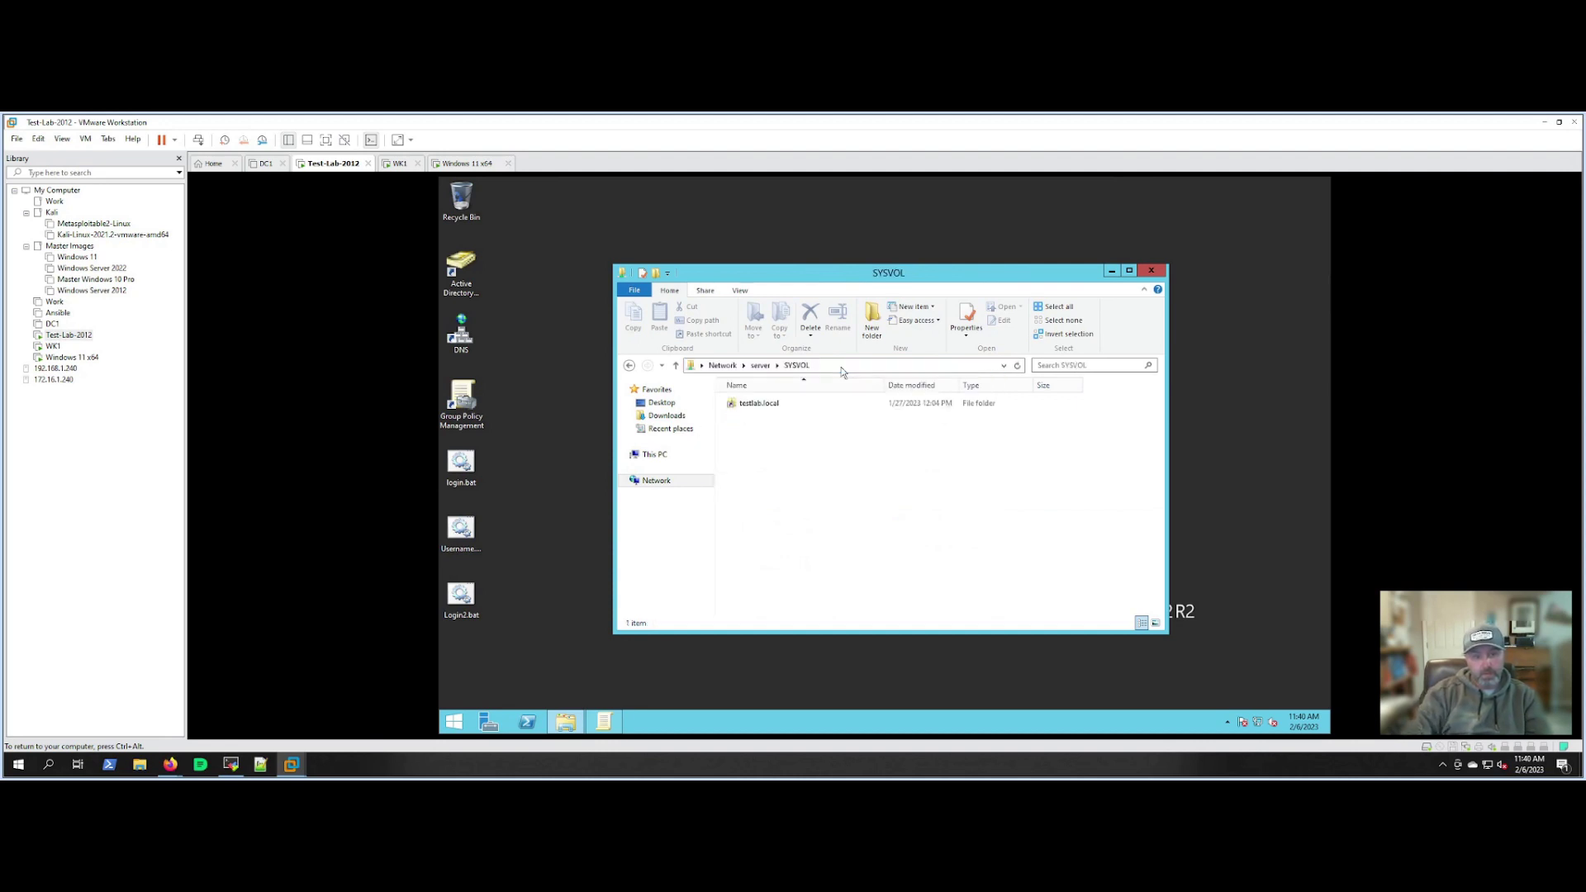
{"action": "double_click", "coordinate": [775, 403]}
{"action": "double_click", "coordinate": [761, 417]}
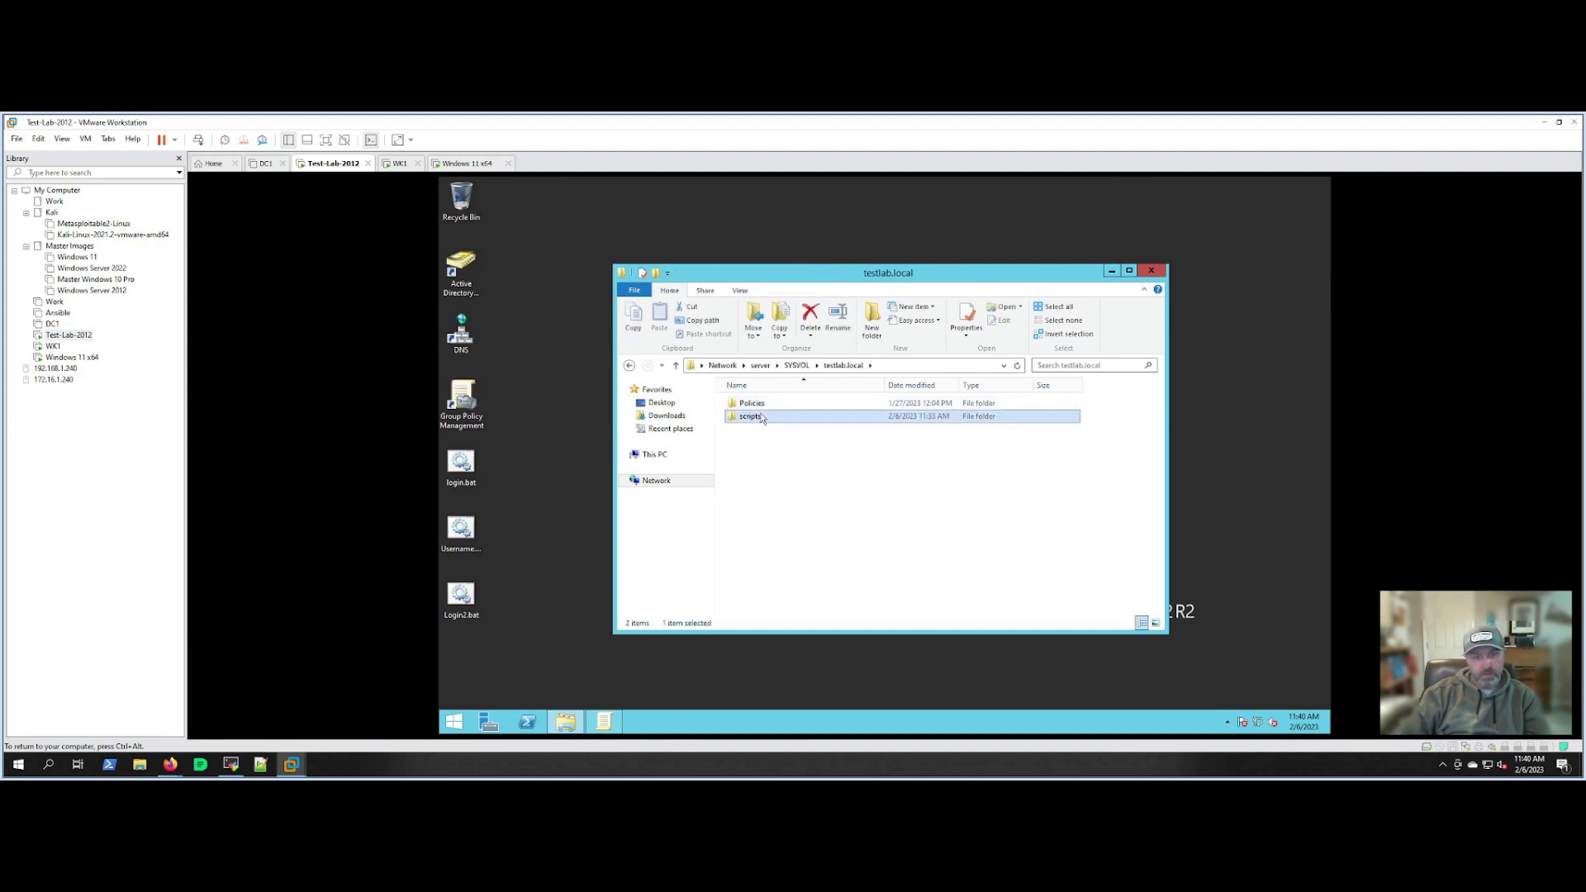
{"action": "right_click", "coordinate": [748, 404]}
{"action": "left_click", "coordinate": [767, 418]}
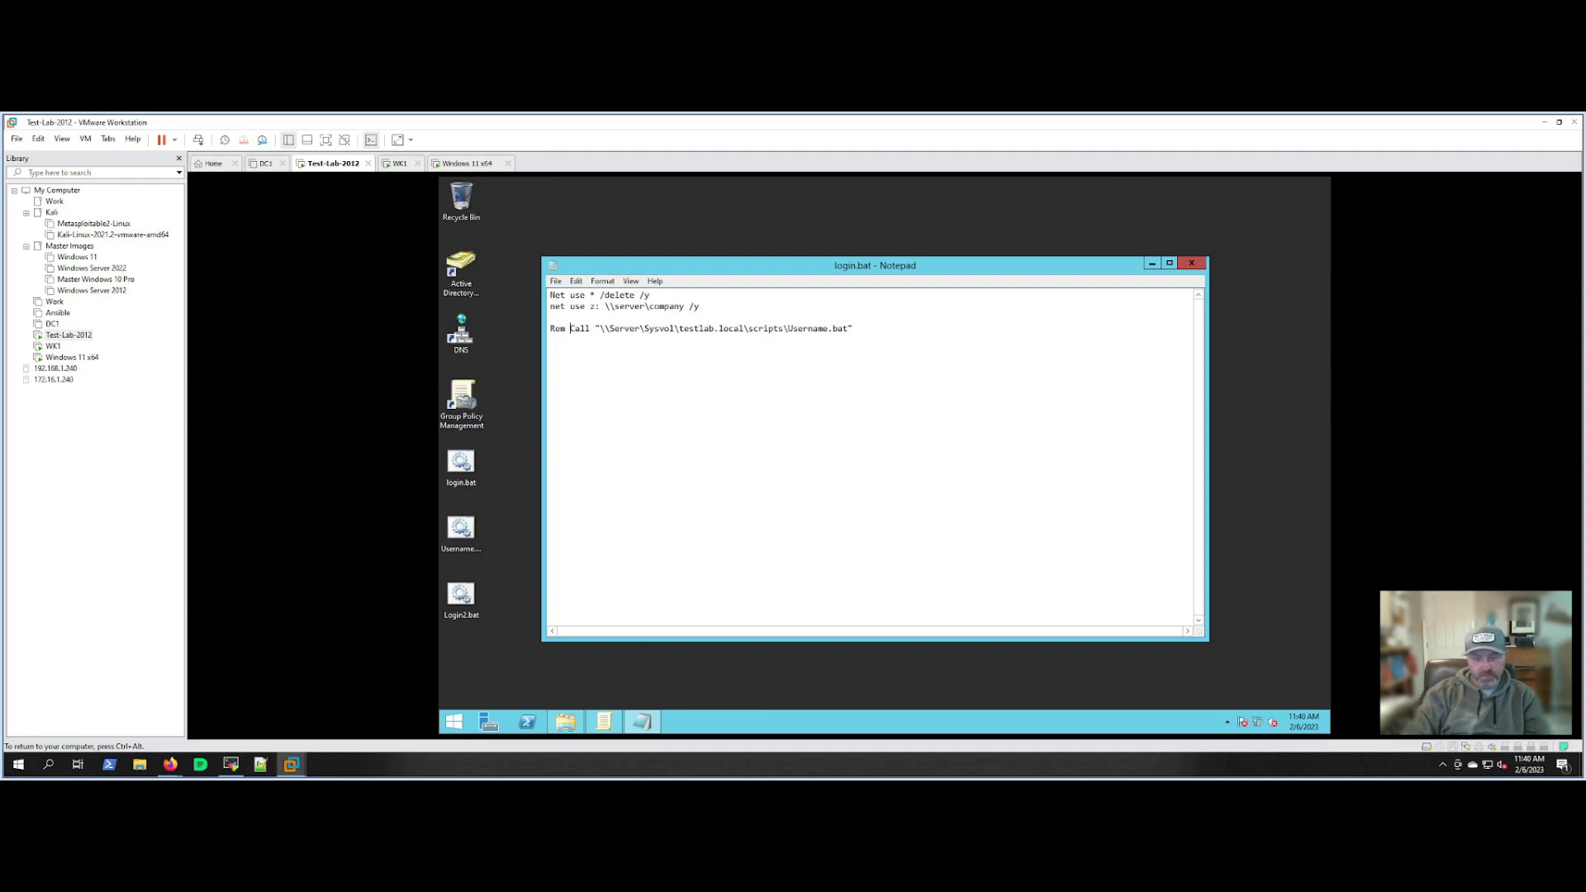
Uncomment login.bat's Call Username.bat line, save it, and copy Username.bat into the scripts folder.
{"action": "left_click_drag", "start_coordinate": [571, 329], "coordinate": [550, 329]}
{"action": "key", "text": "BackSpace"}
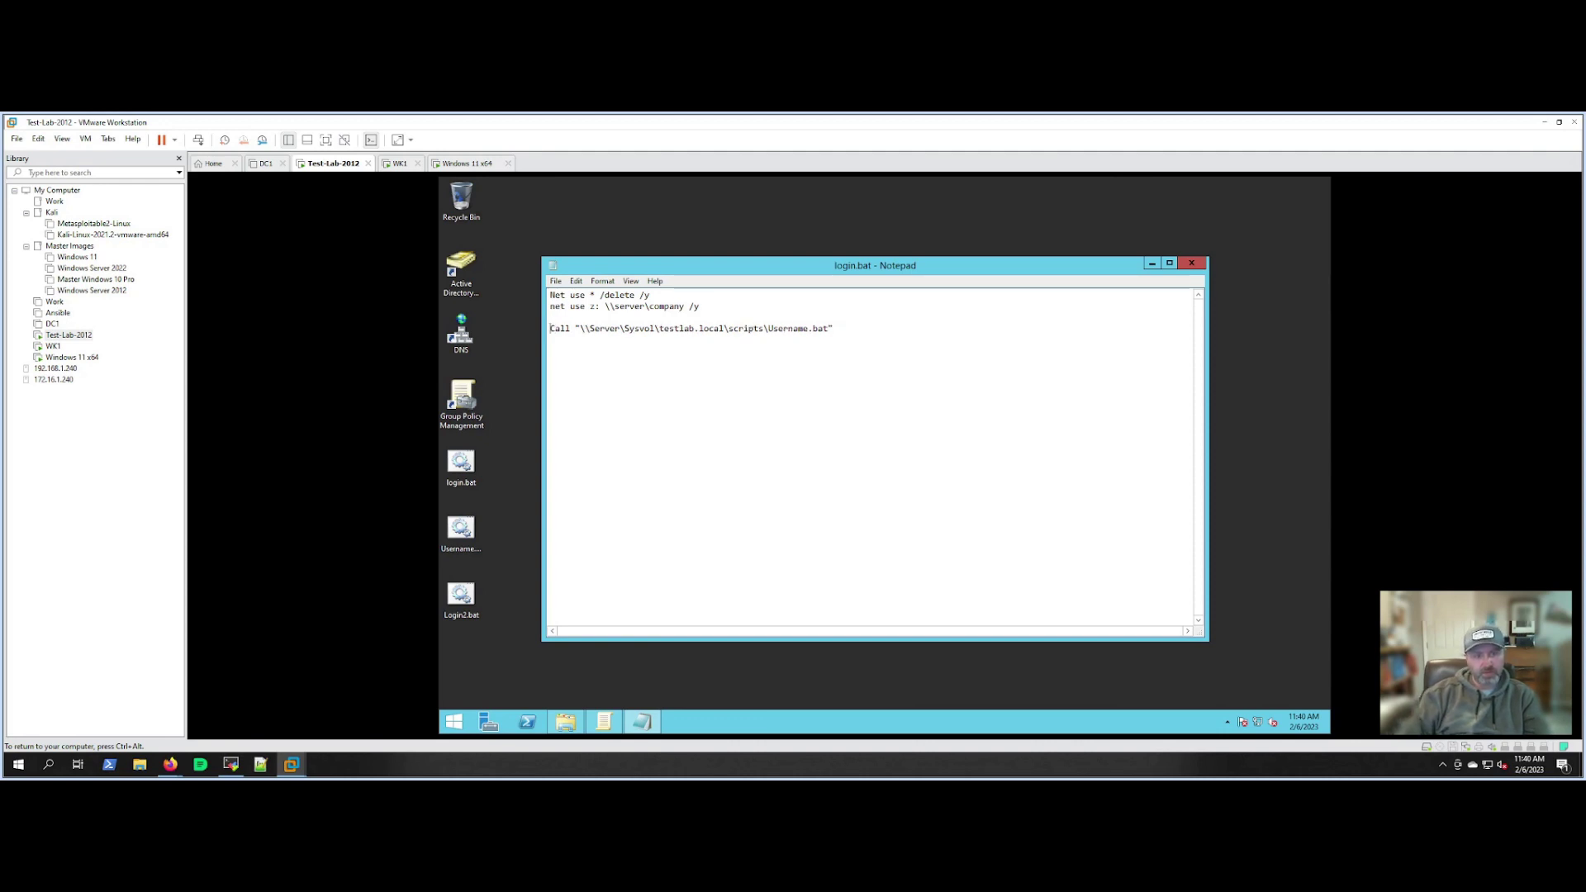
{"action": "key", "text": "BackSpace"}
{"action": "key", "text": "Return"}
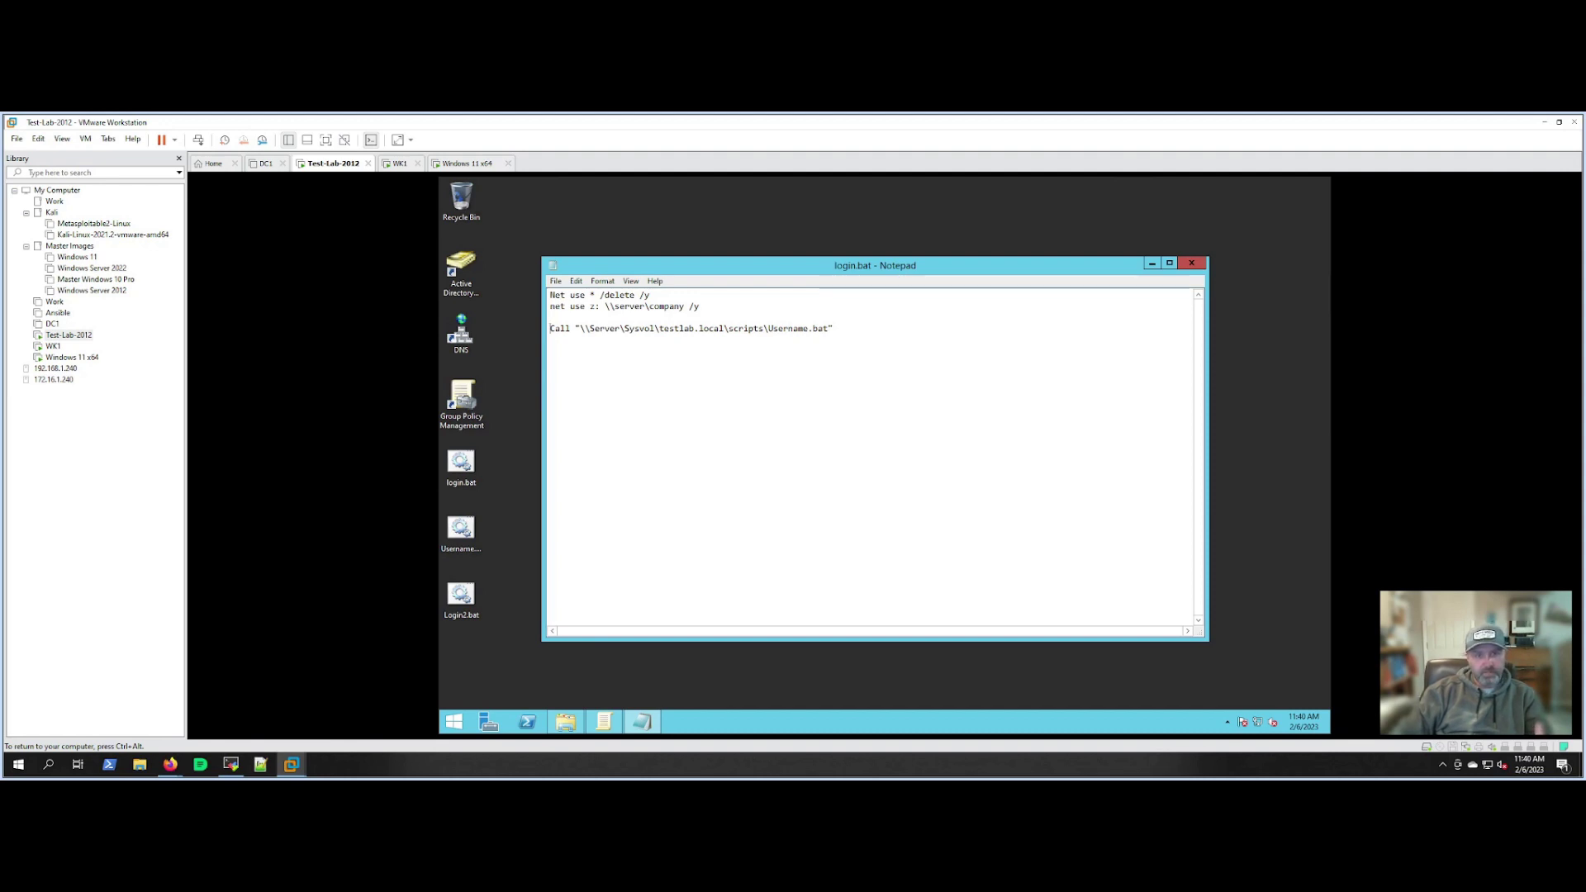
{"action": "left_click_drag", "start_coordinate": [768, 329], "coordinate": [828, 329]}
{"action": "left_click", "coordinate": [851, 329]}
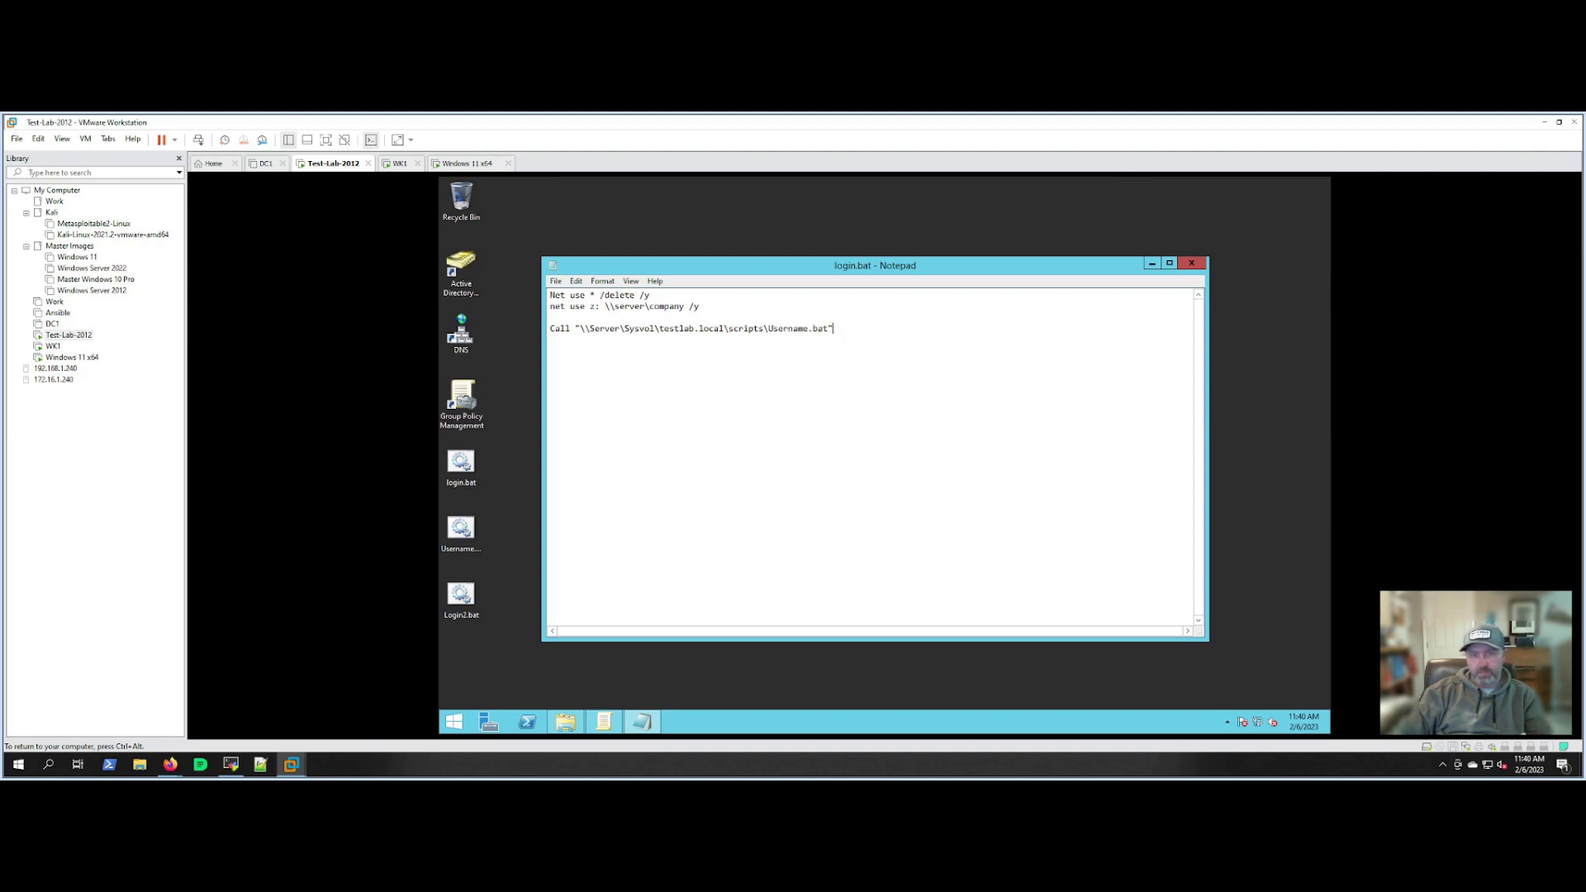
{"action": "left_click", "coordinate": [1198, 265]}
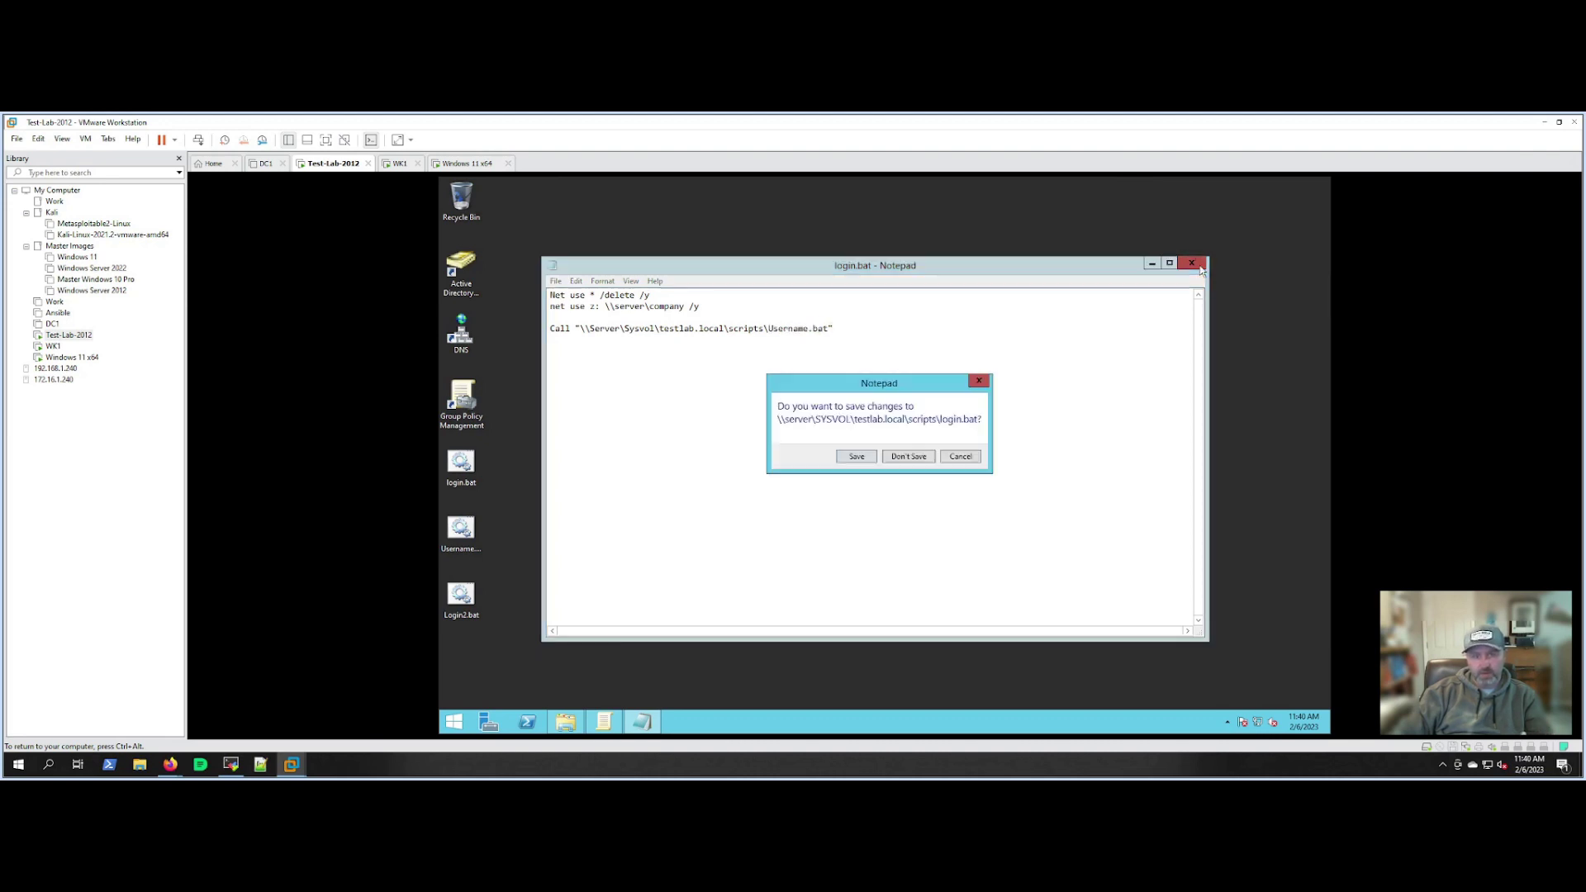
{"action": "left_click", "coordinate": [863, 456]}
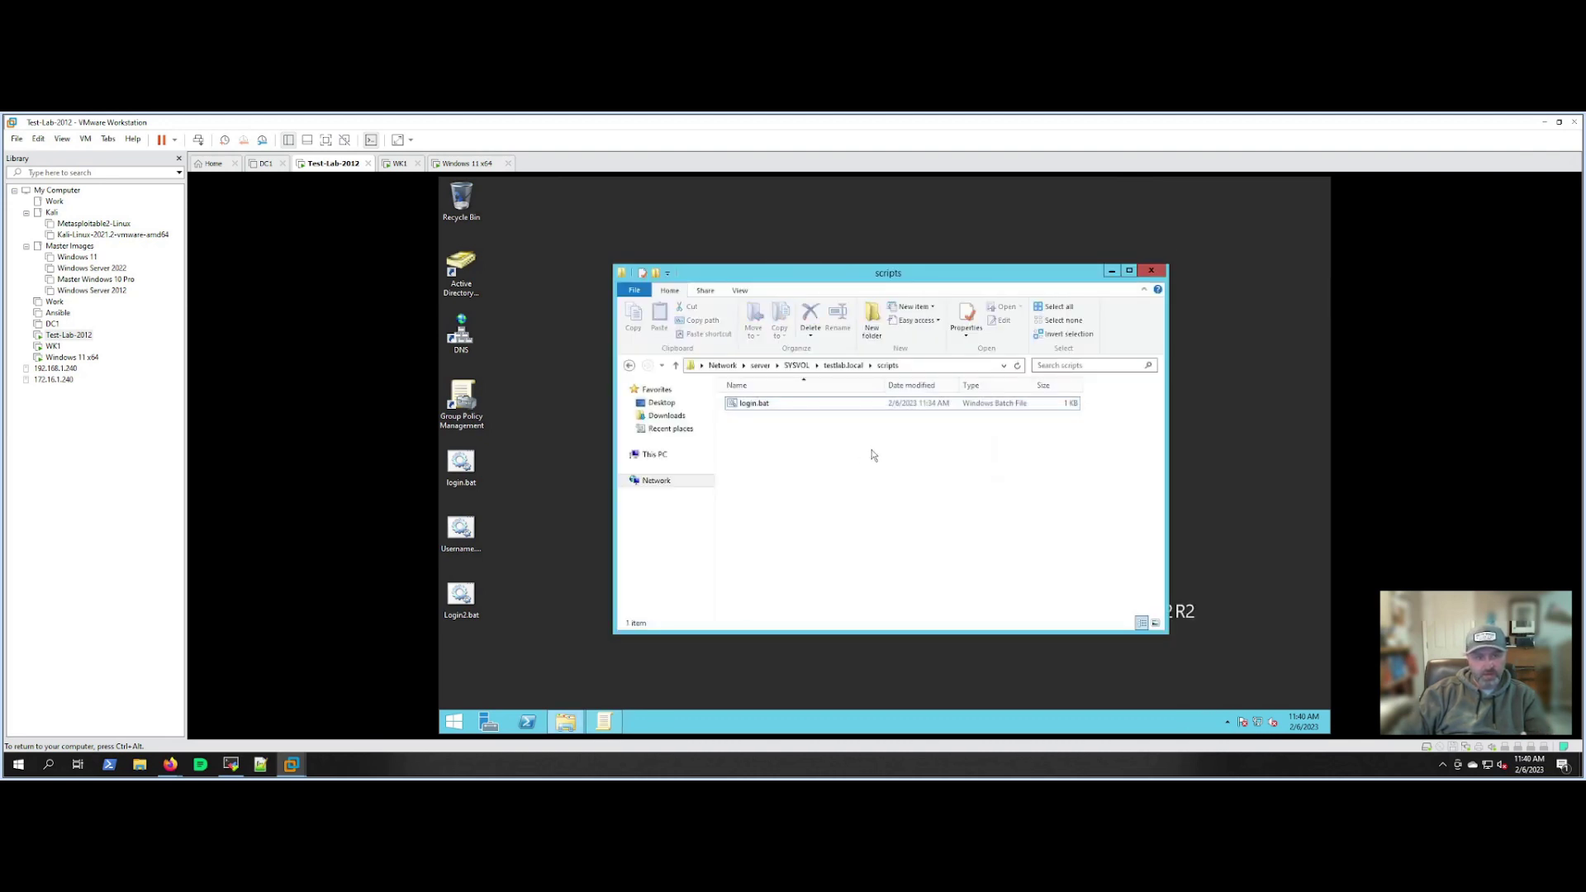
{"action": "left_click_drag", "start_coordinate": [463, 528], "coordinate": [808, 491]}
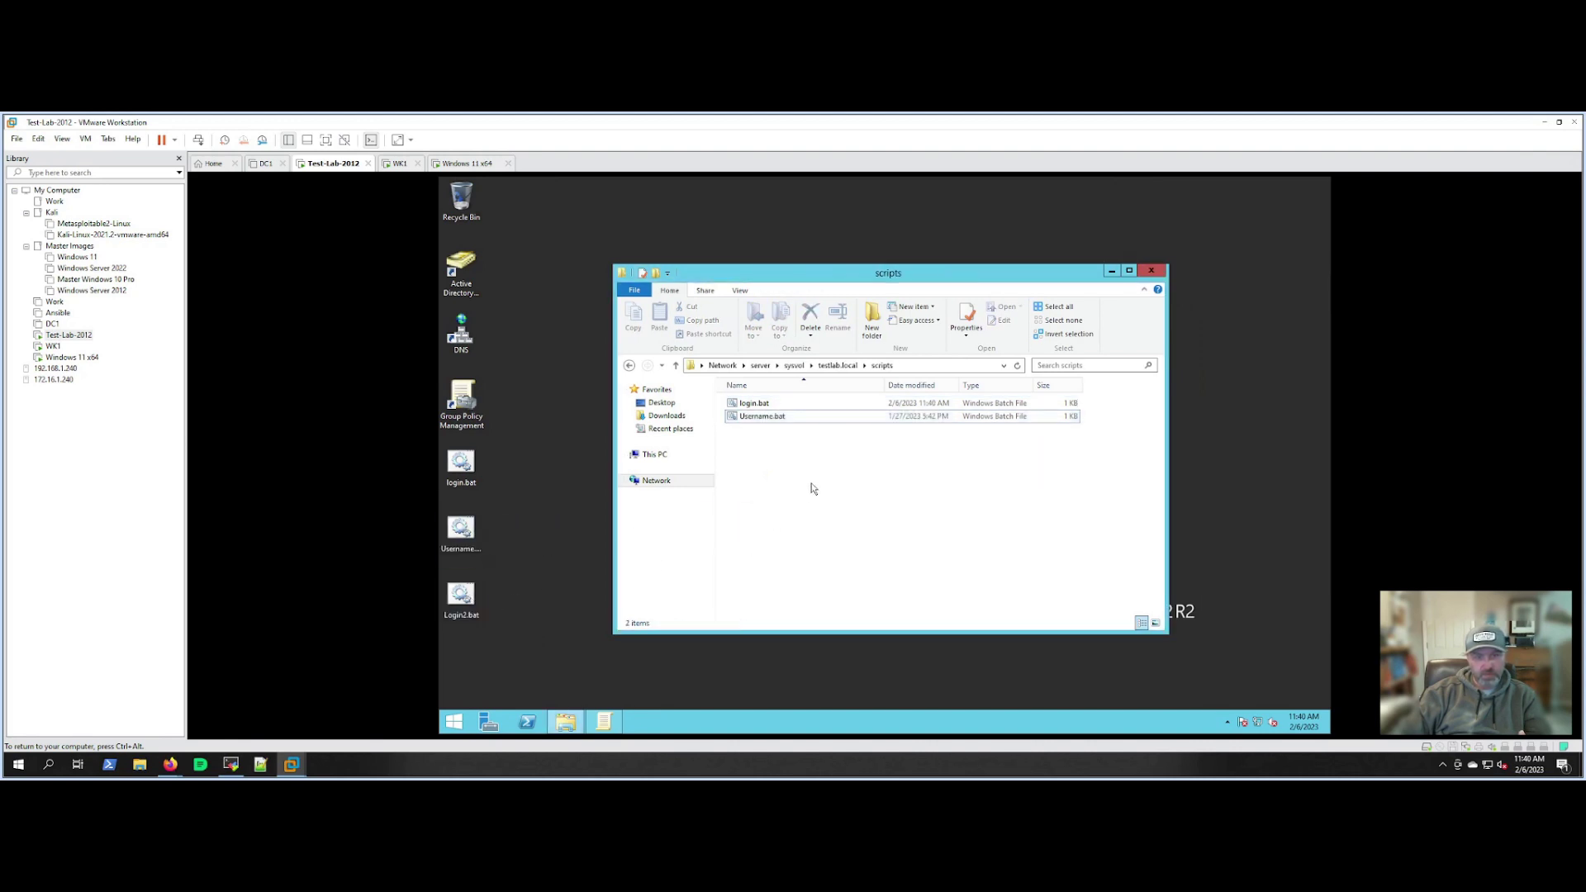
Review Username.bat's logging commands in Notepad and close it unchanged.
{"action": "right_click", "coordinate": [758, 416]}
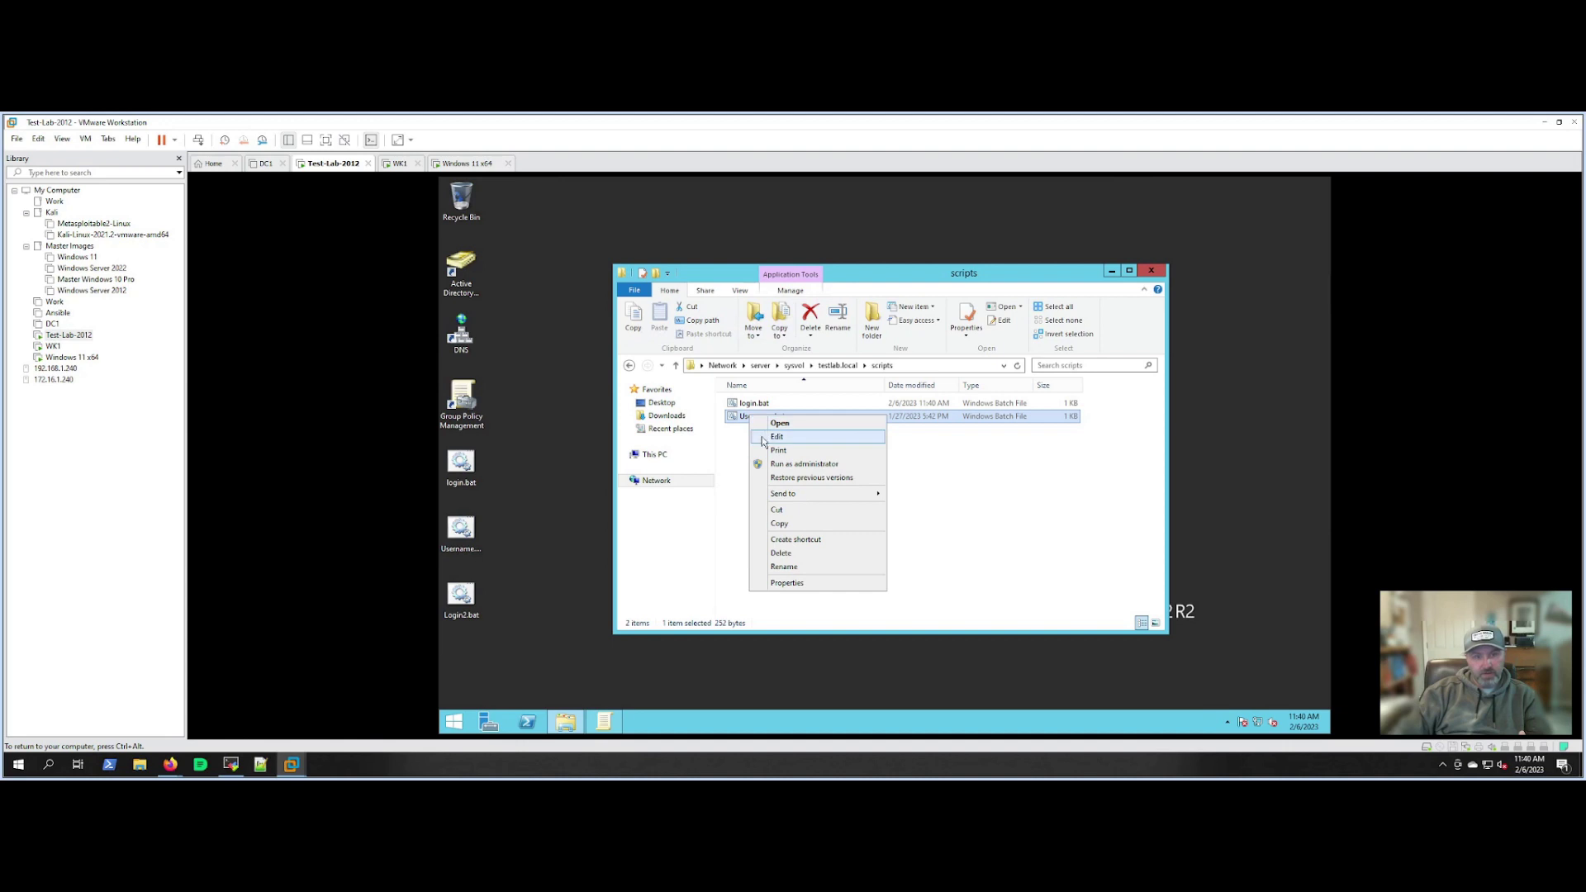
{"action": "left_click", "coordinate": [766, 440]}
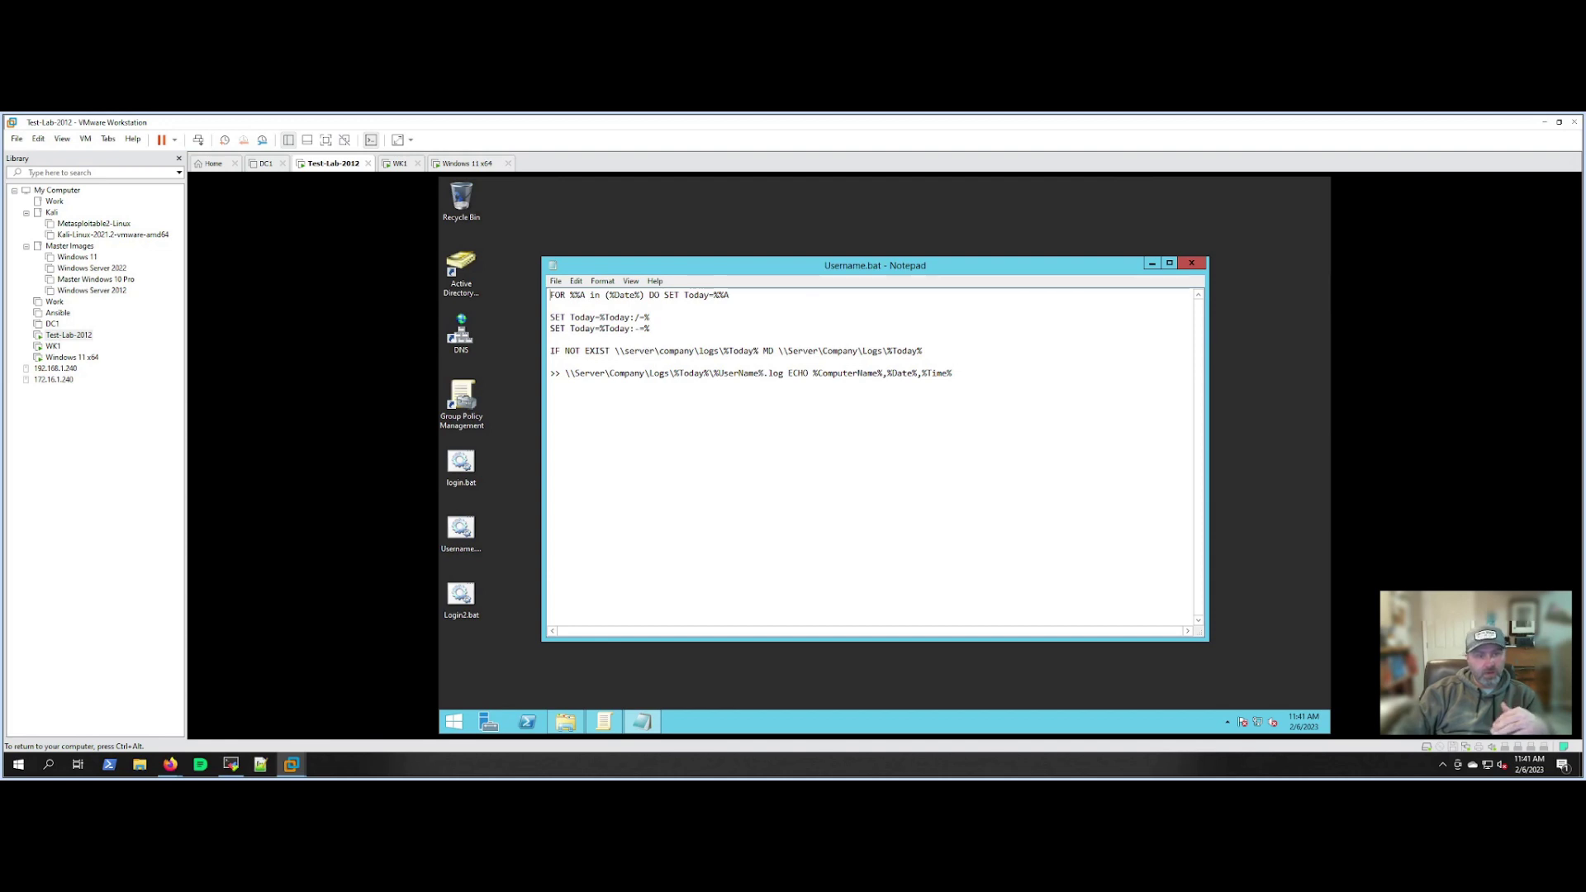
{"action": "left_click", "coordinate": [1192, 264]}
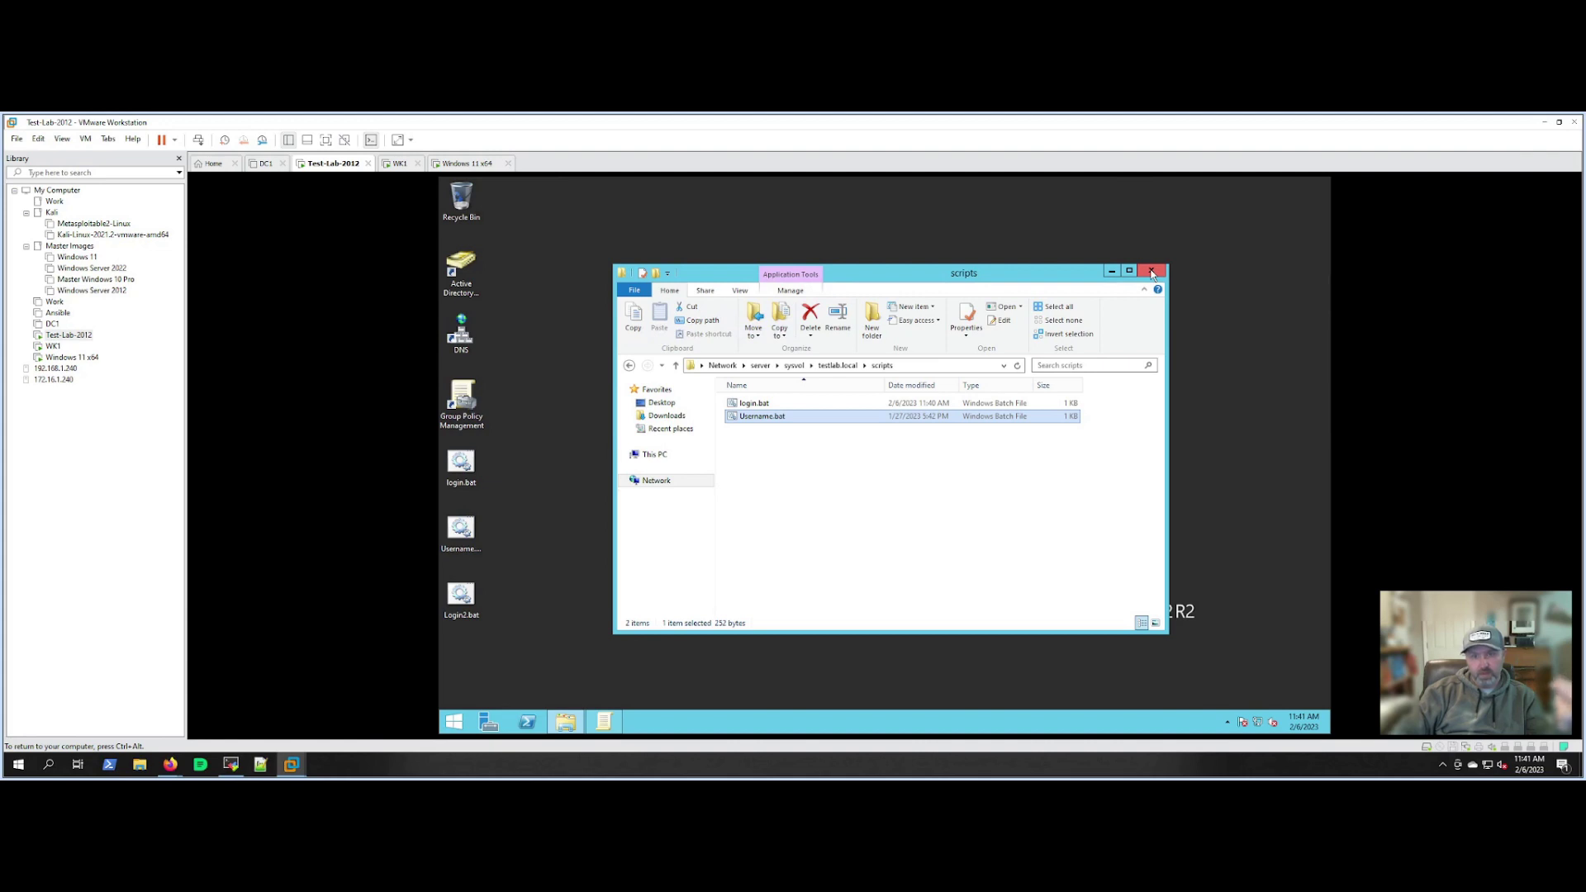
Close the scripts folder, sign out of WK1 and sign back in with the user's password.
{"action": "left_click", "coordinate": [1153, 272]}
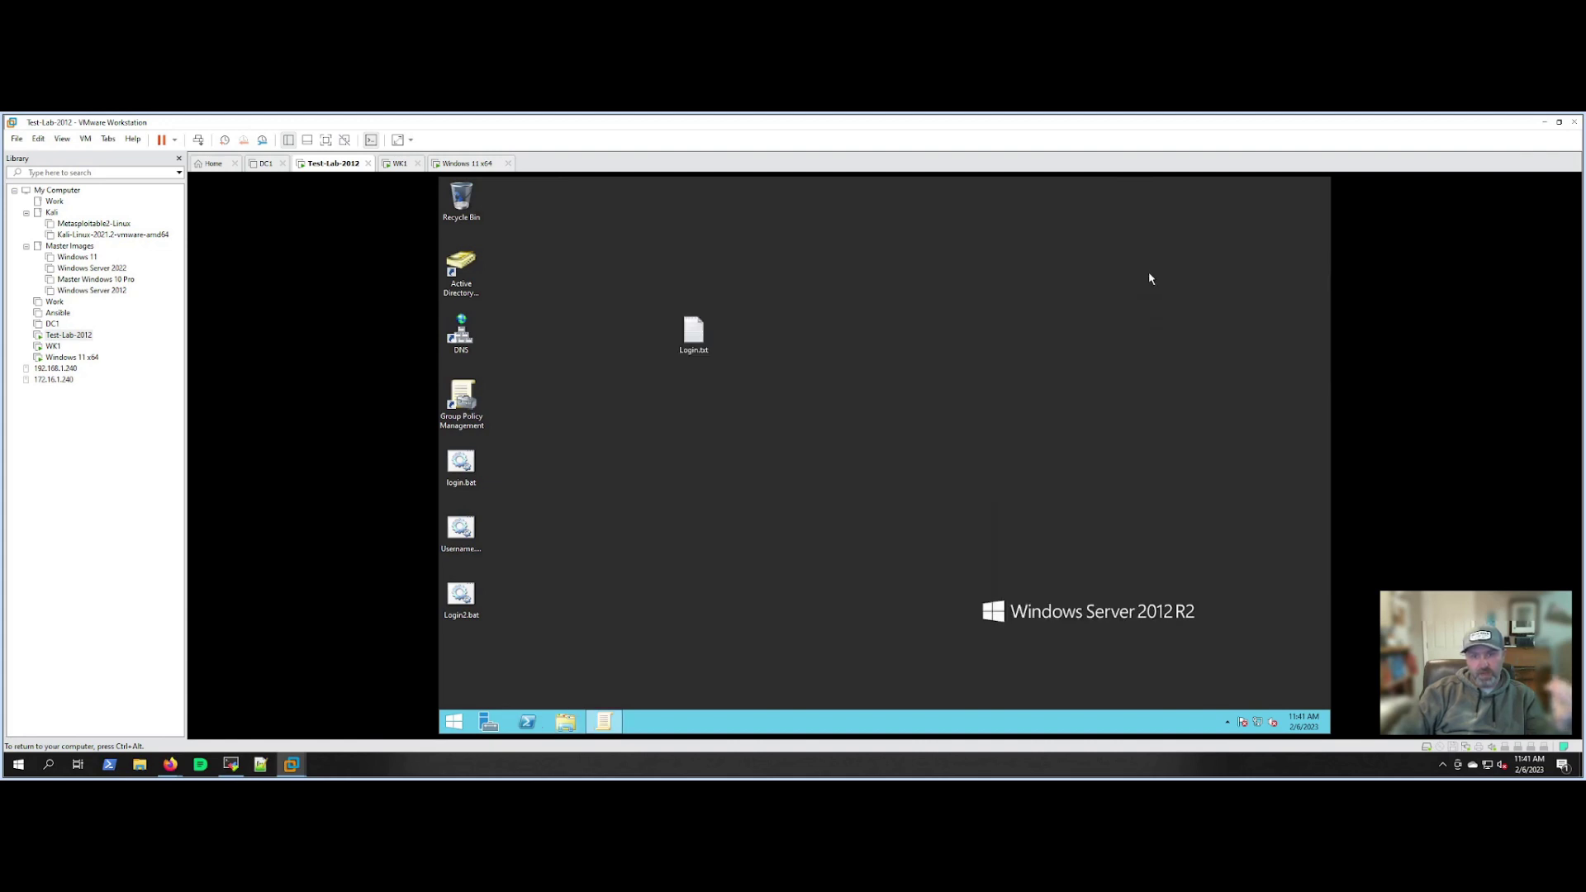
{"action": "left_click", "coordinate": [396, 164]}
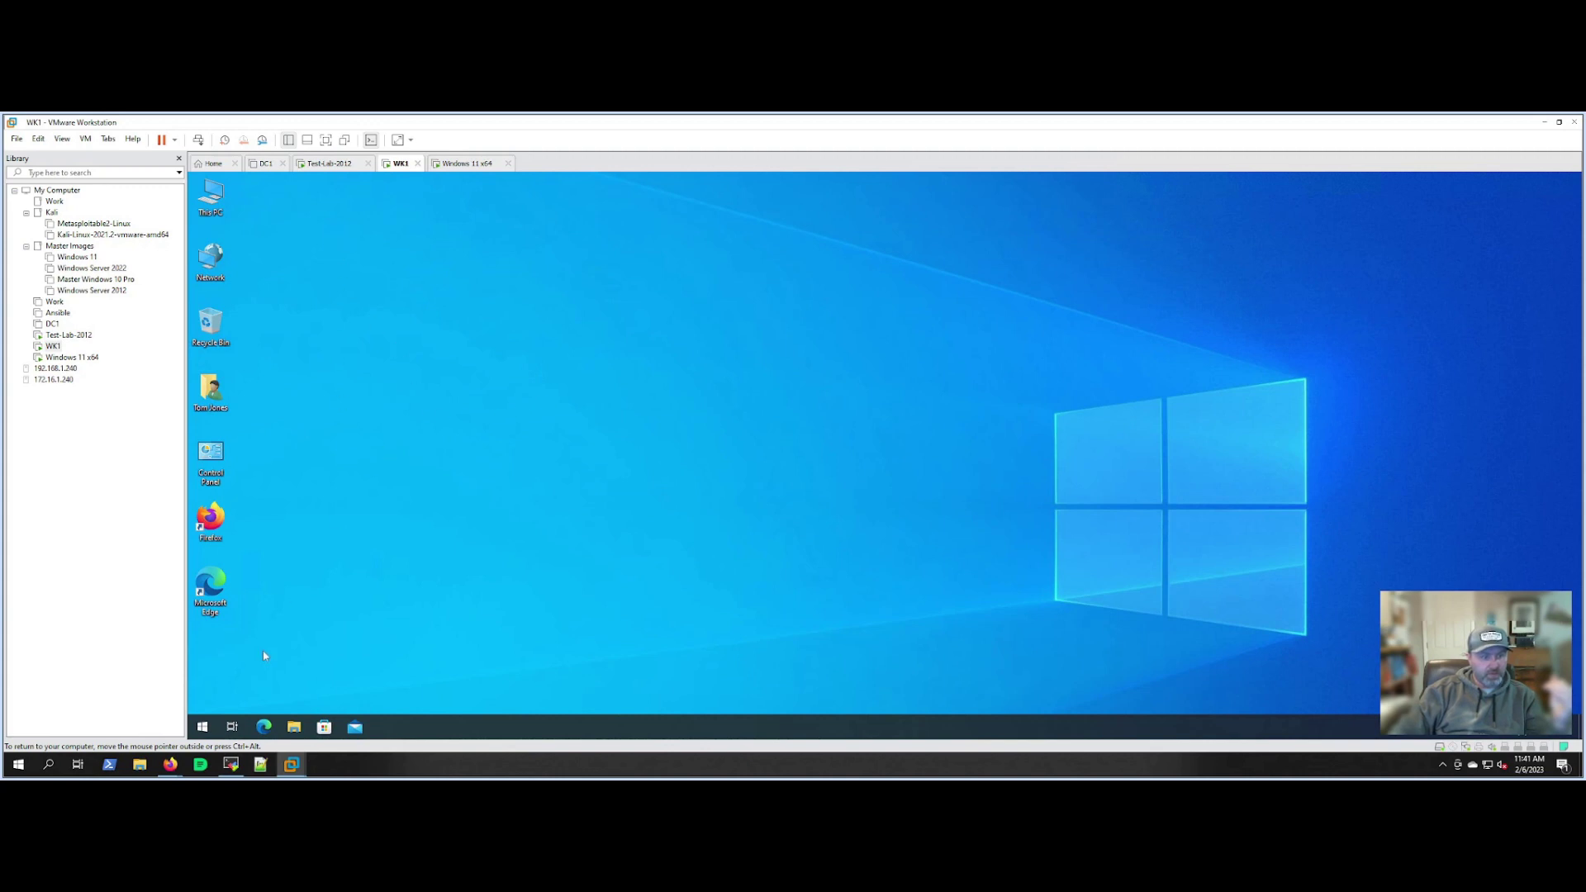
{"action": "right_click", "coordinate": [201, 726]}
{"action": "mouse_move", "coordinate": [273, 694]}
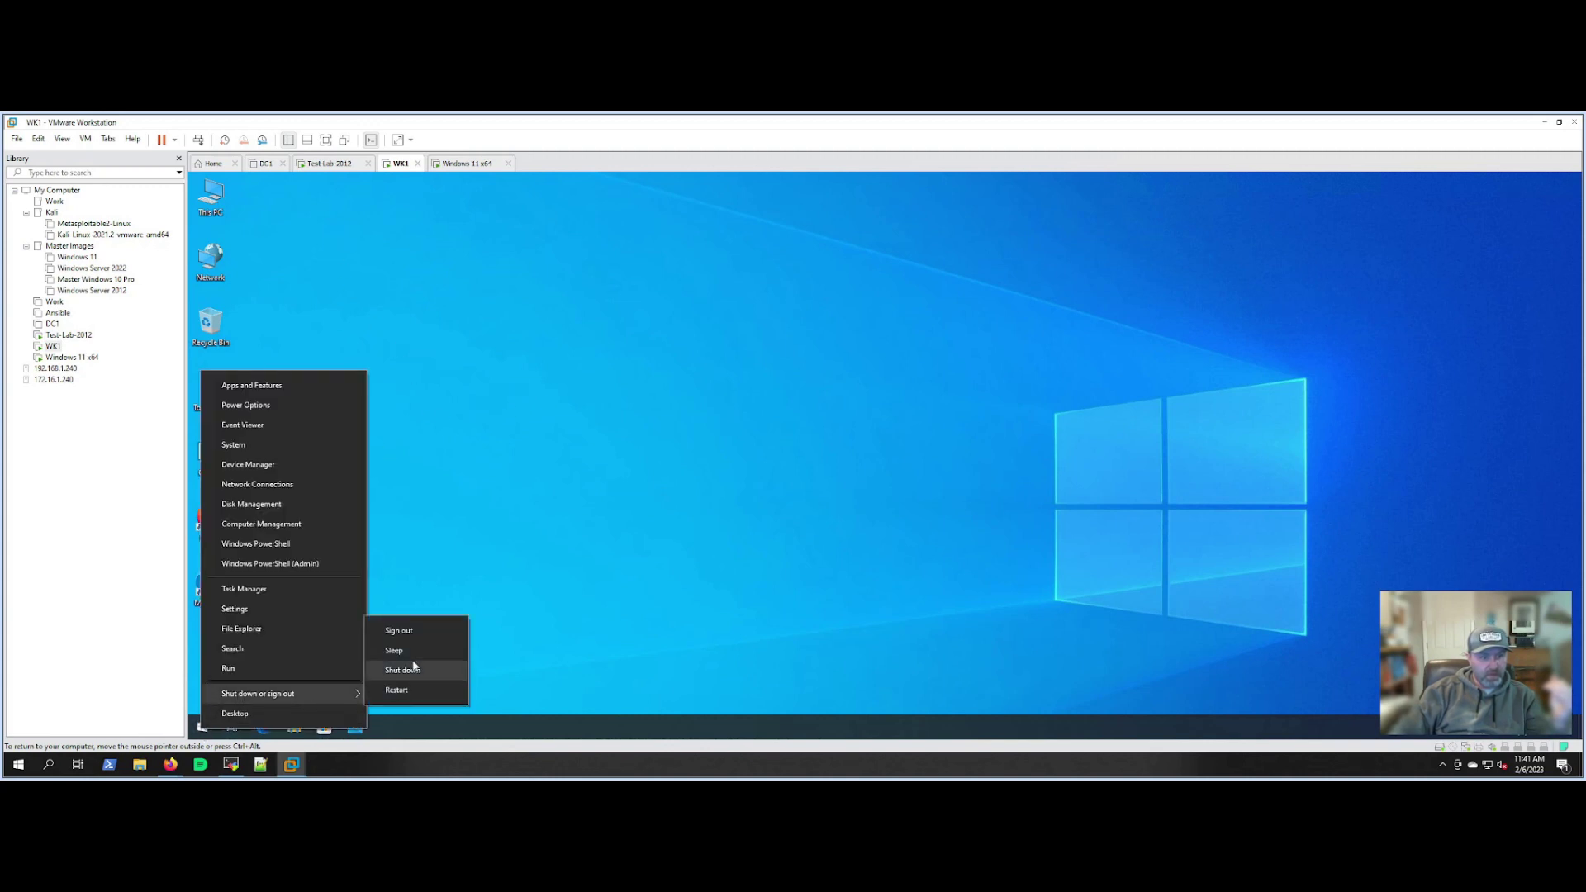
{"action": "left_click", "coordinate": [405, 628]}
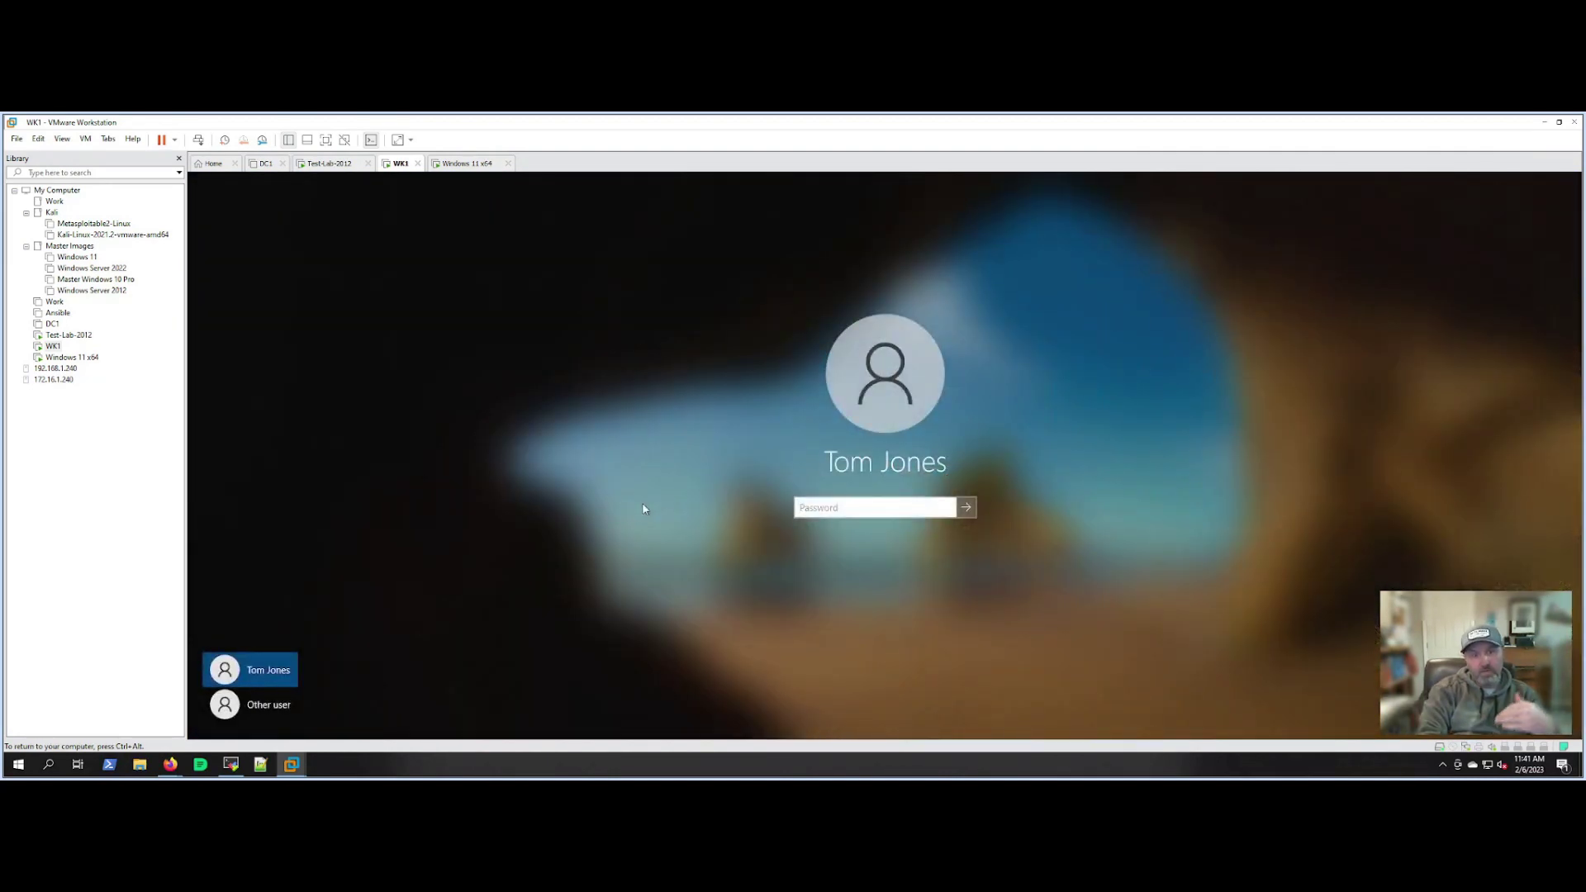
{"action": "type", "text": "••••••••••"}
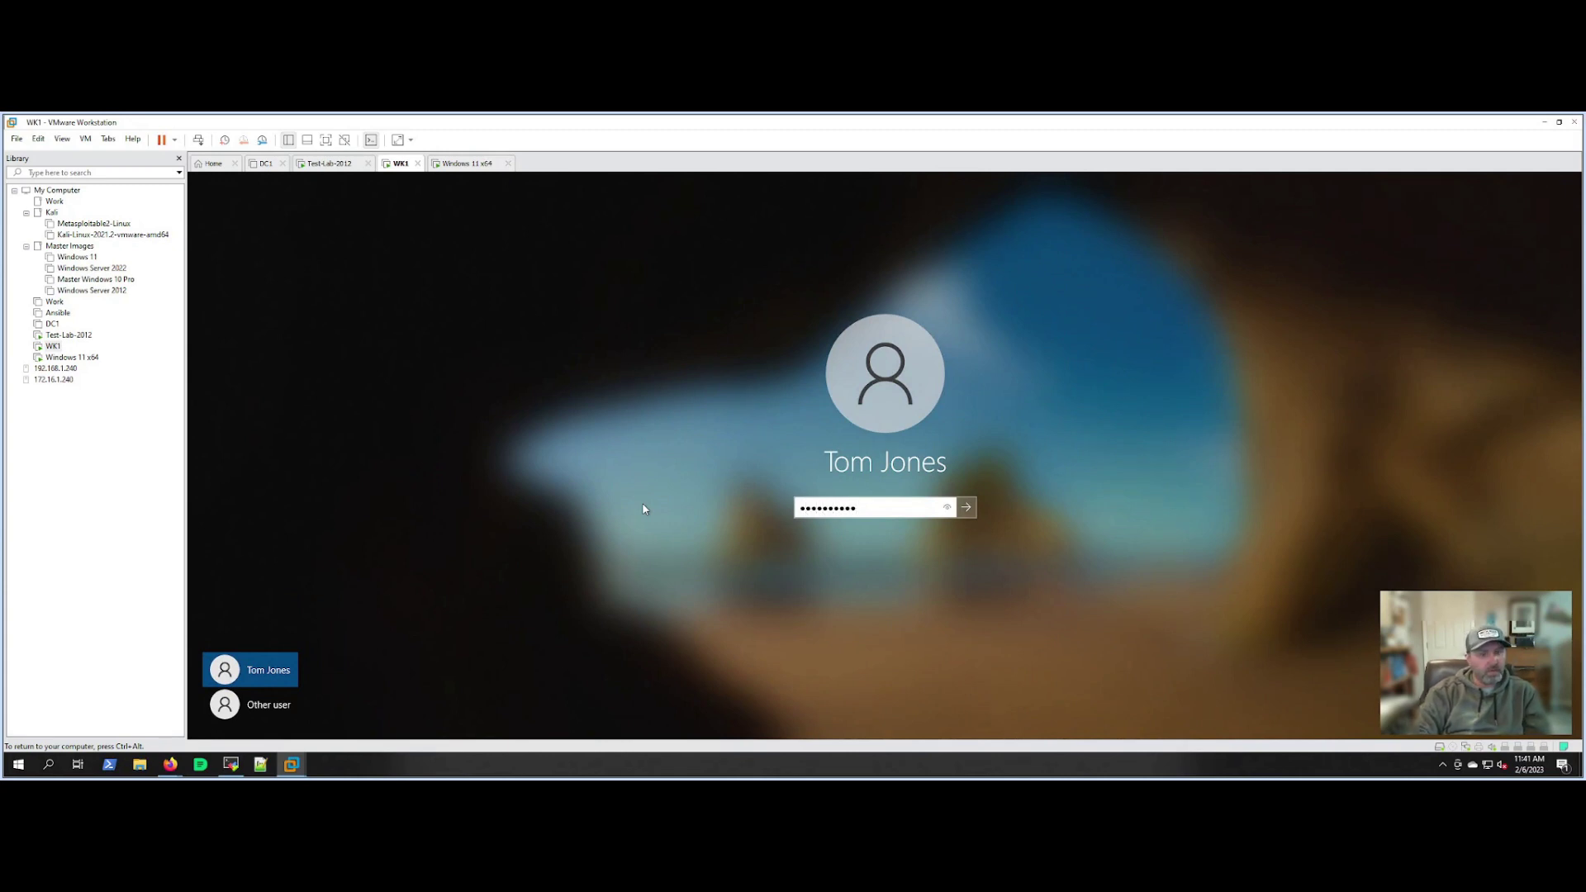
{"action": "key", "text": "Return"}
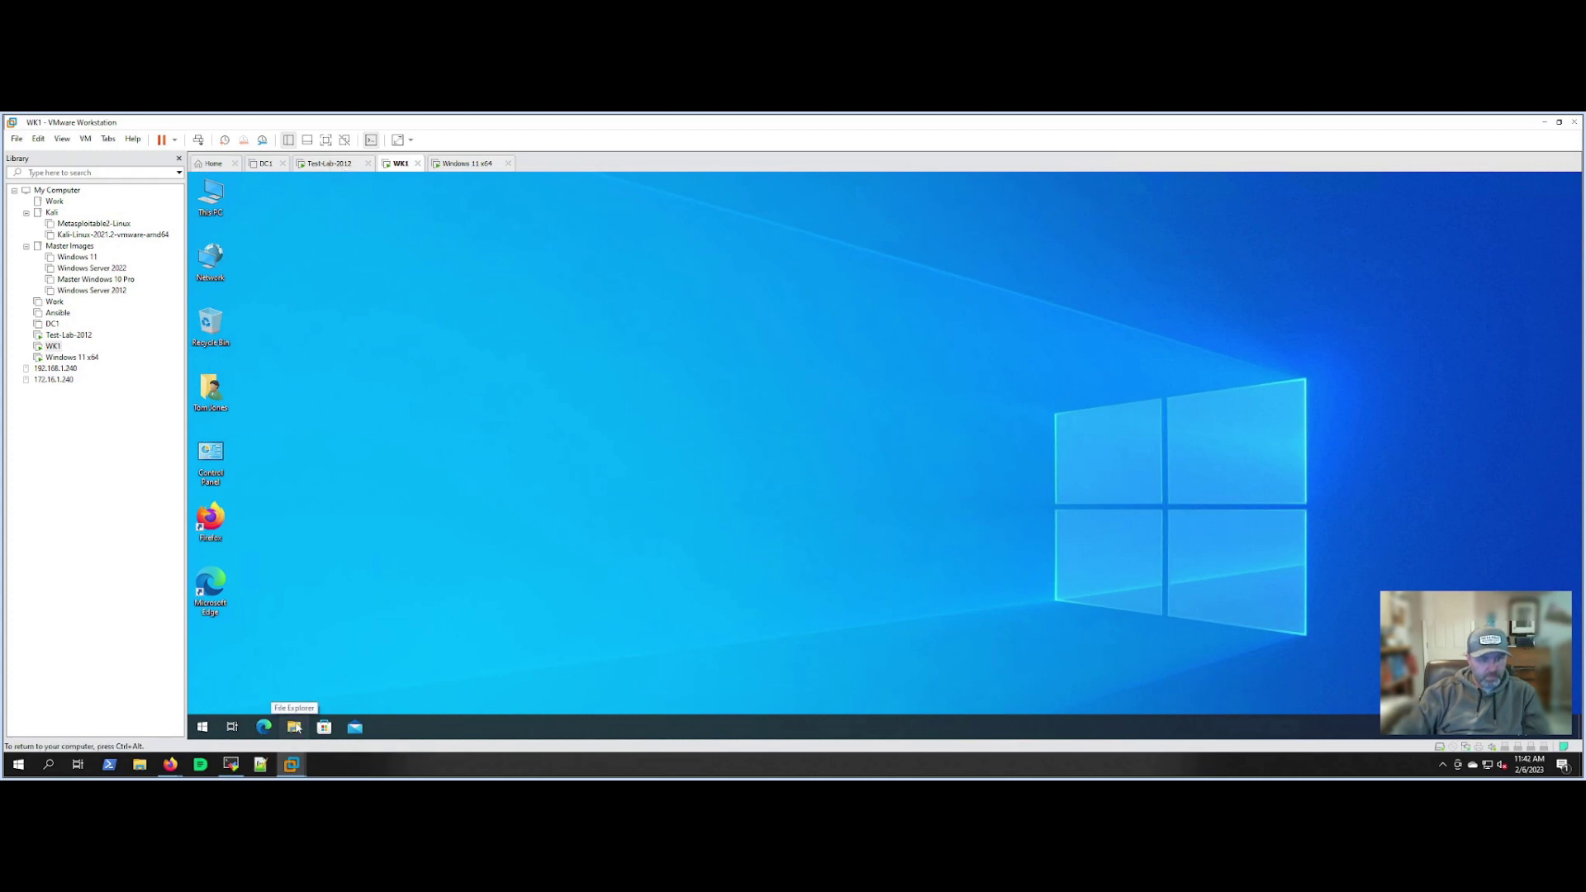
On WK1, browse the company (Z:) drive to the Logs\02062023 folder.
{"action": "left_click", "coordinate": [296, 727]}
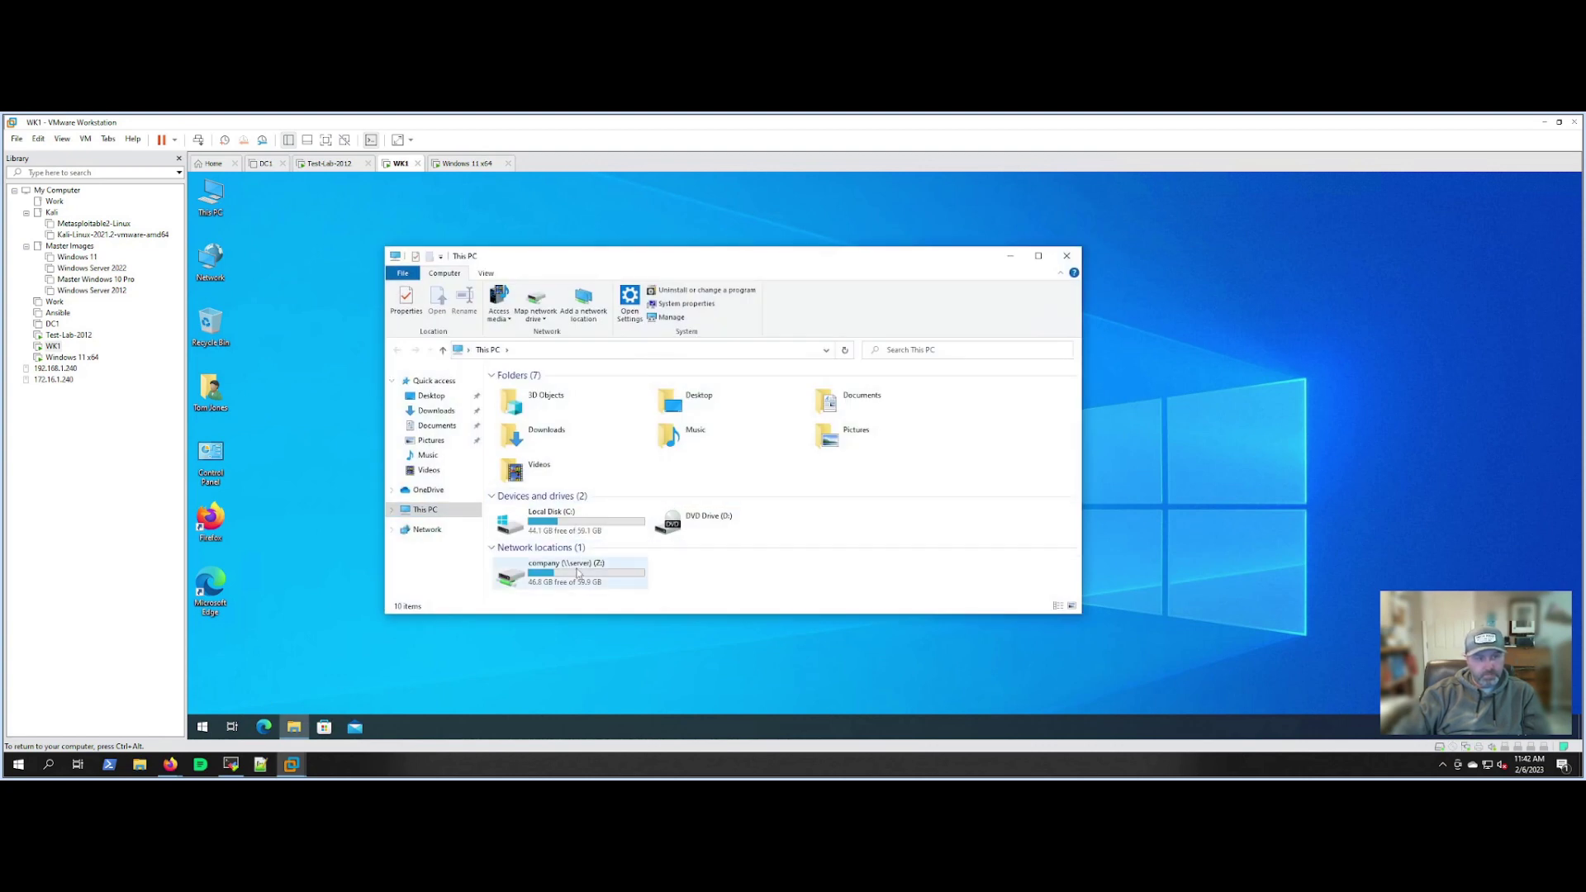
{"action": "double_click", "coordinate": [577, 570]}
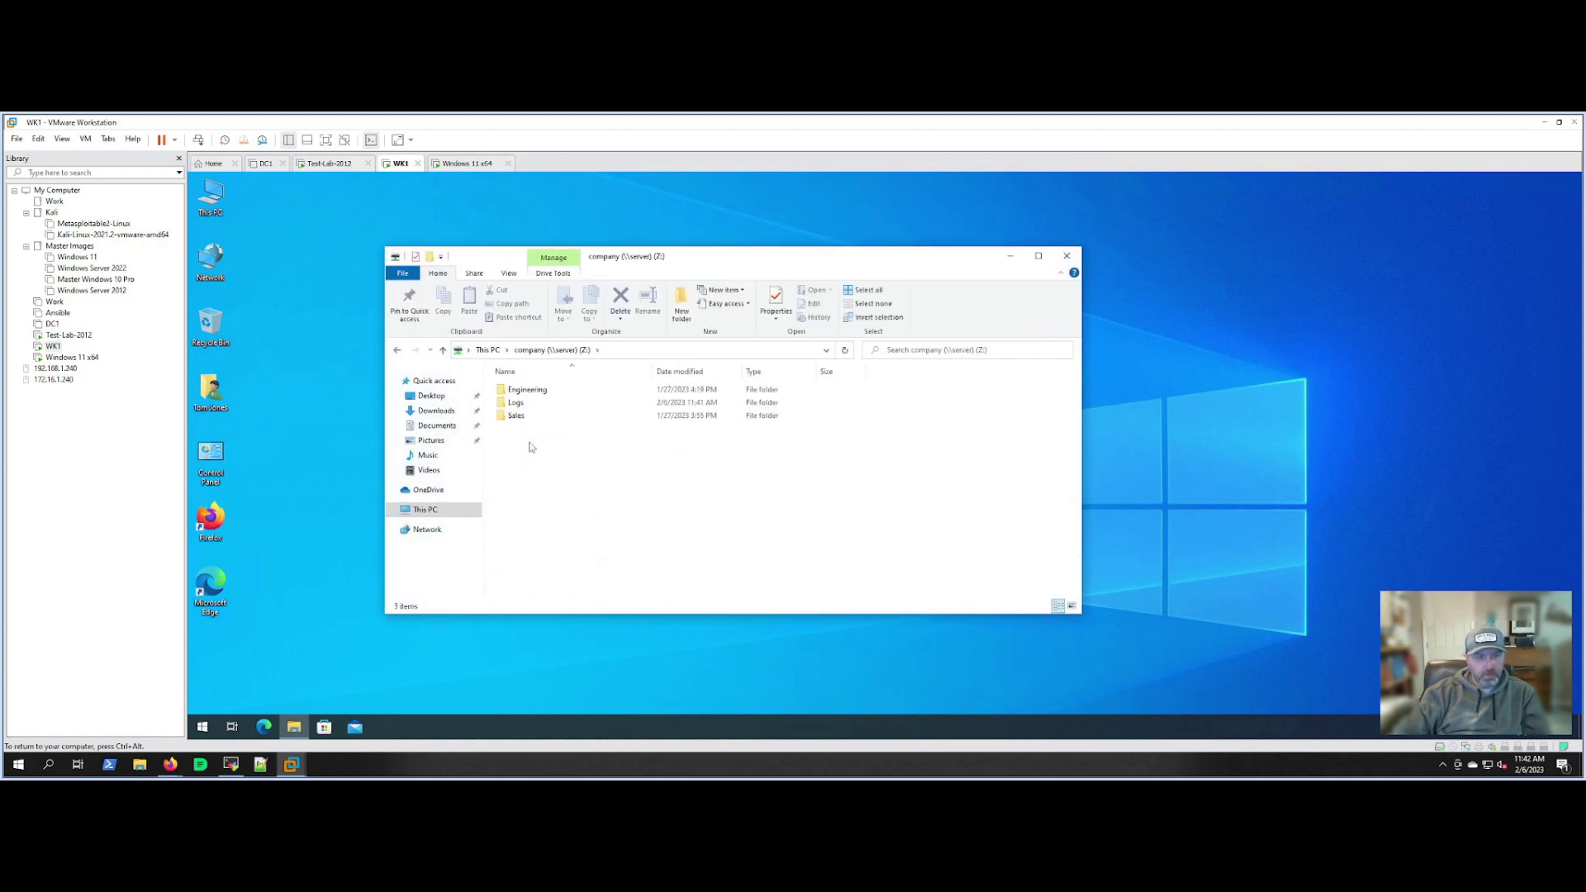
{"action": "left_click", "coordinate": [512, 406]}
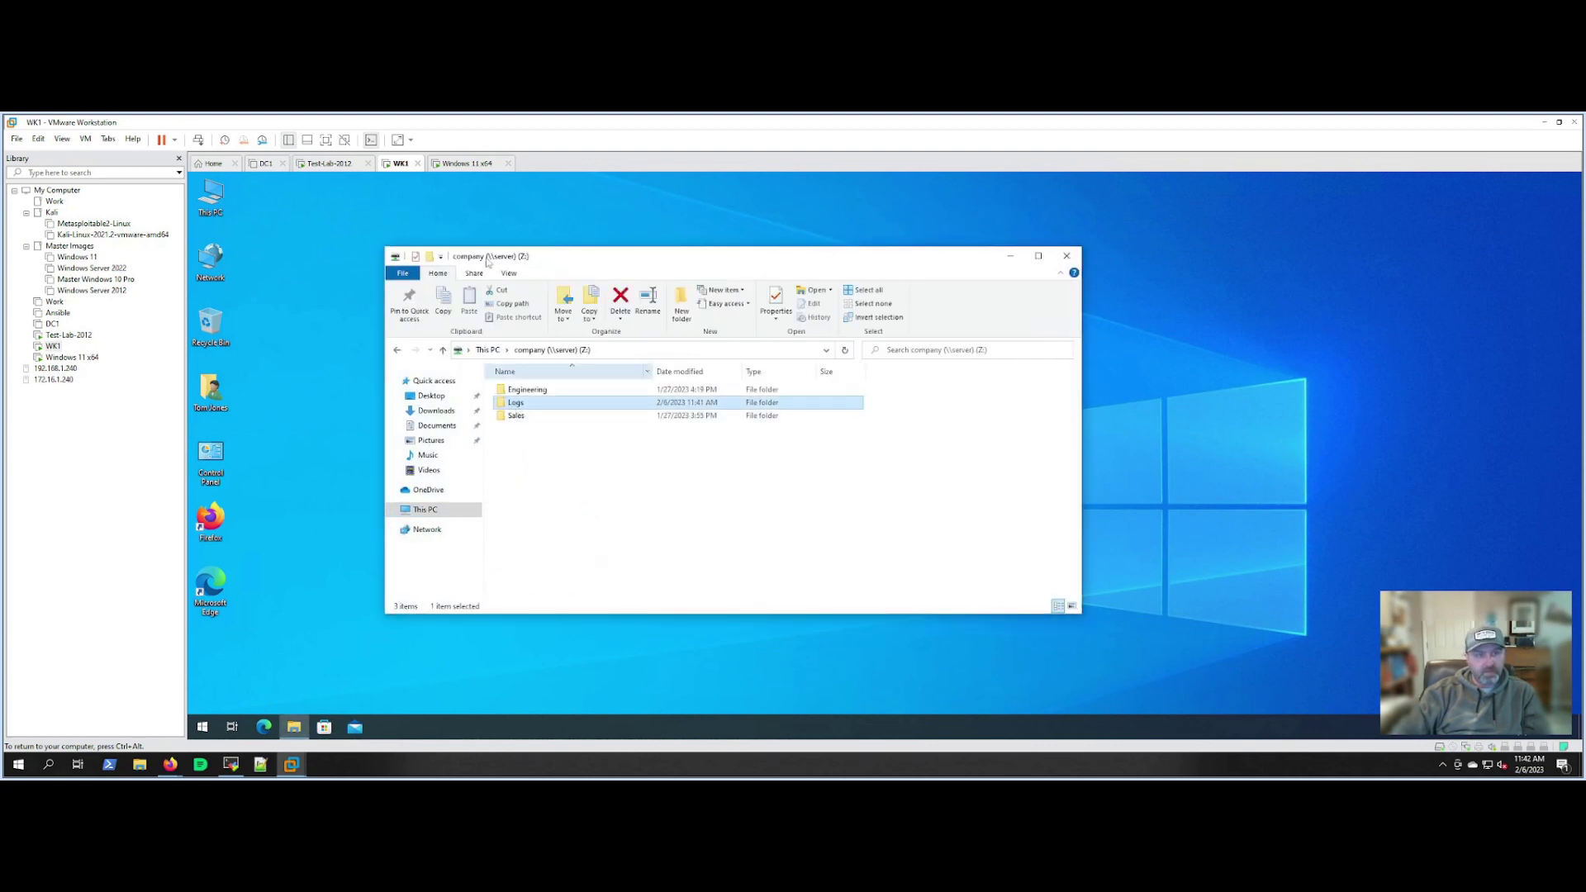
{"action": "left_click", "coordinate": [468, 162]}
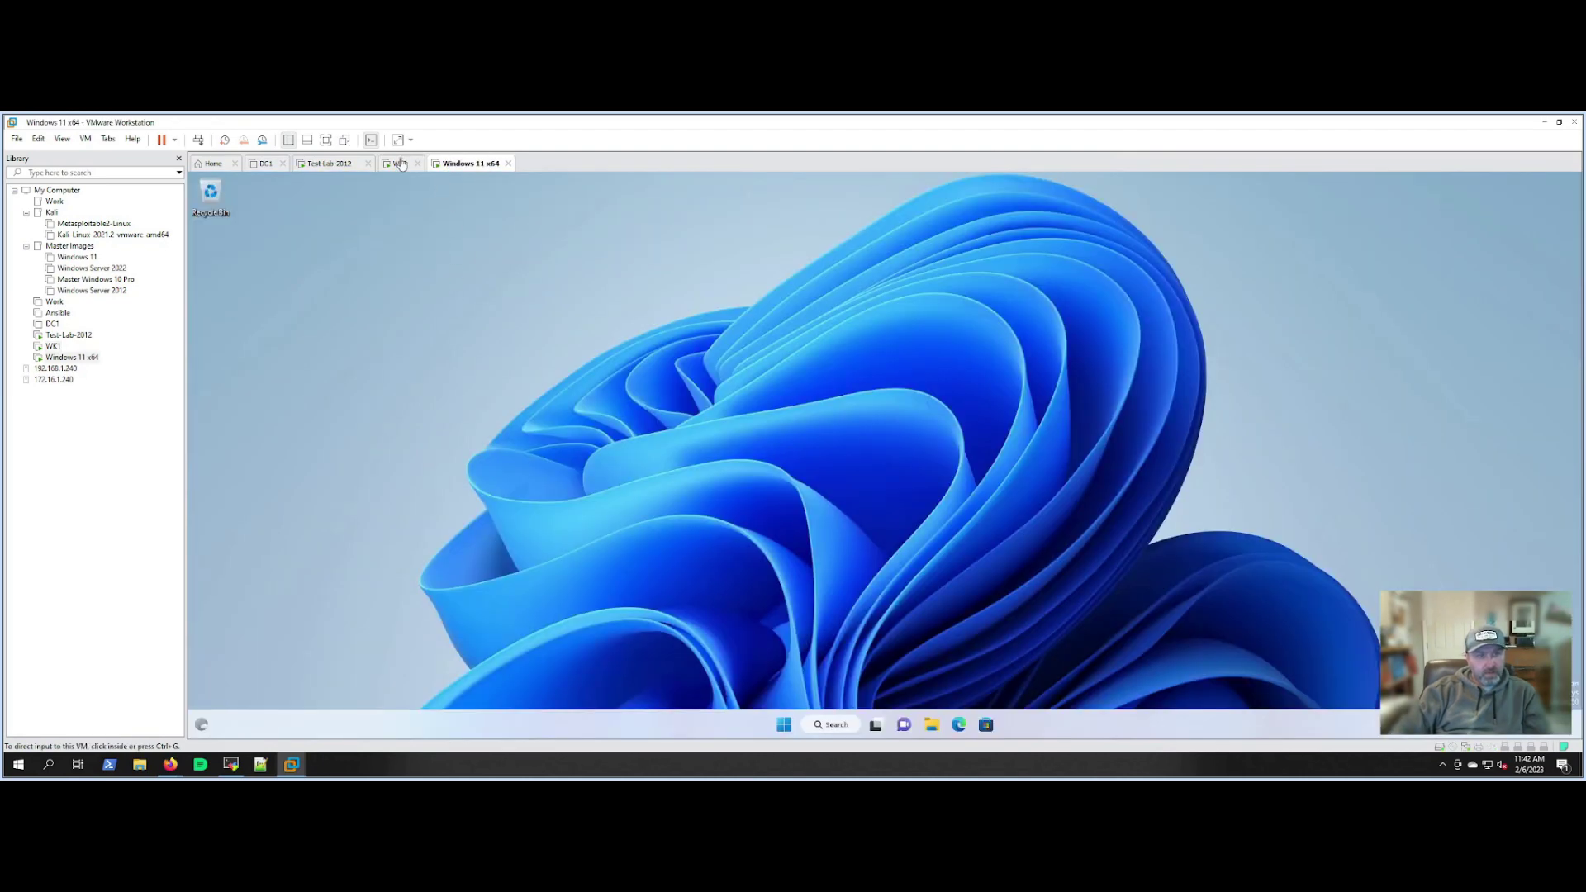
{"action": "left_click", "coordinate": [400, 163]}
{"action": "left_click", "coordinate": [520, 407]}
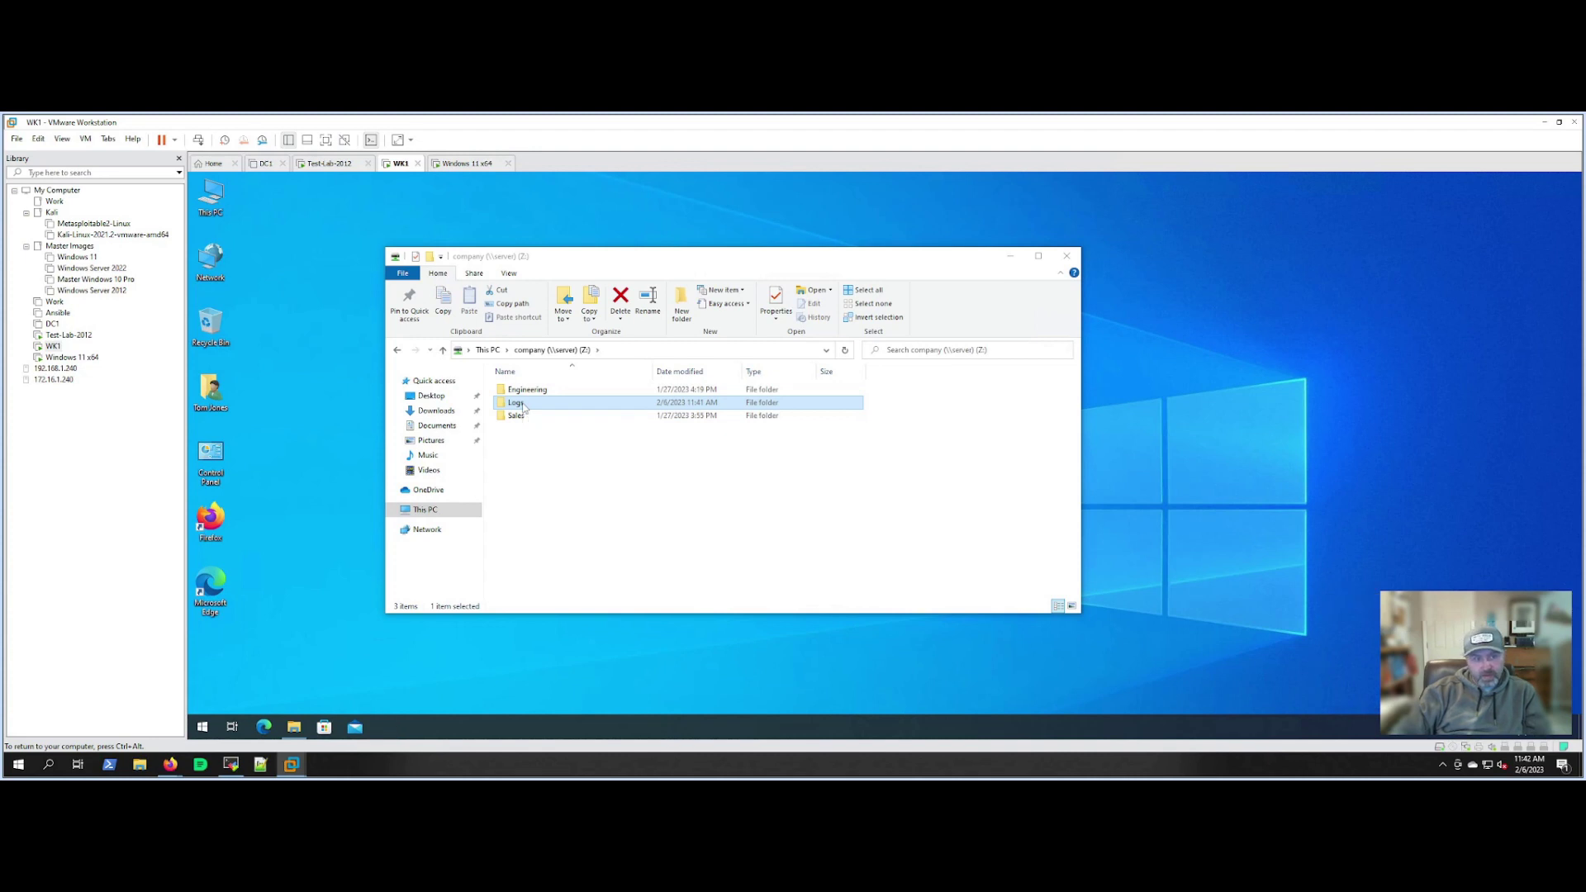
{"action": "double_click", "coordinate": [522, 405]}
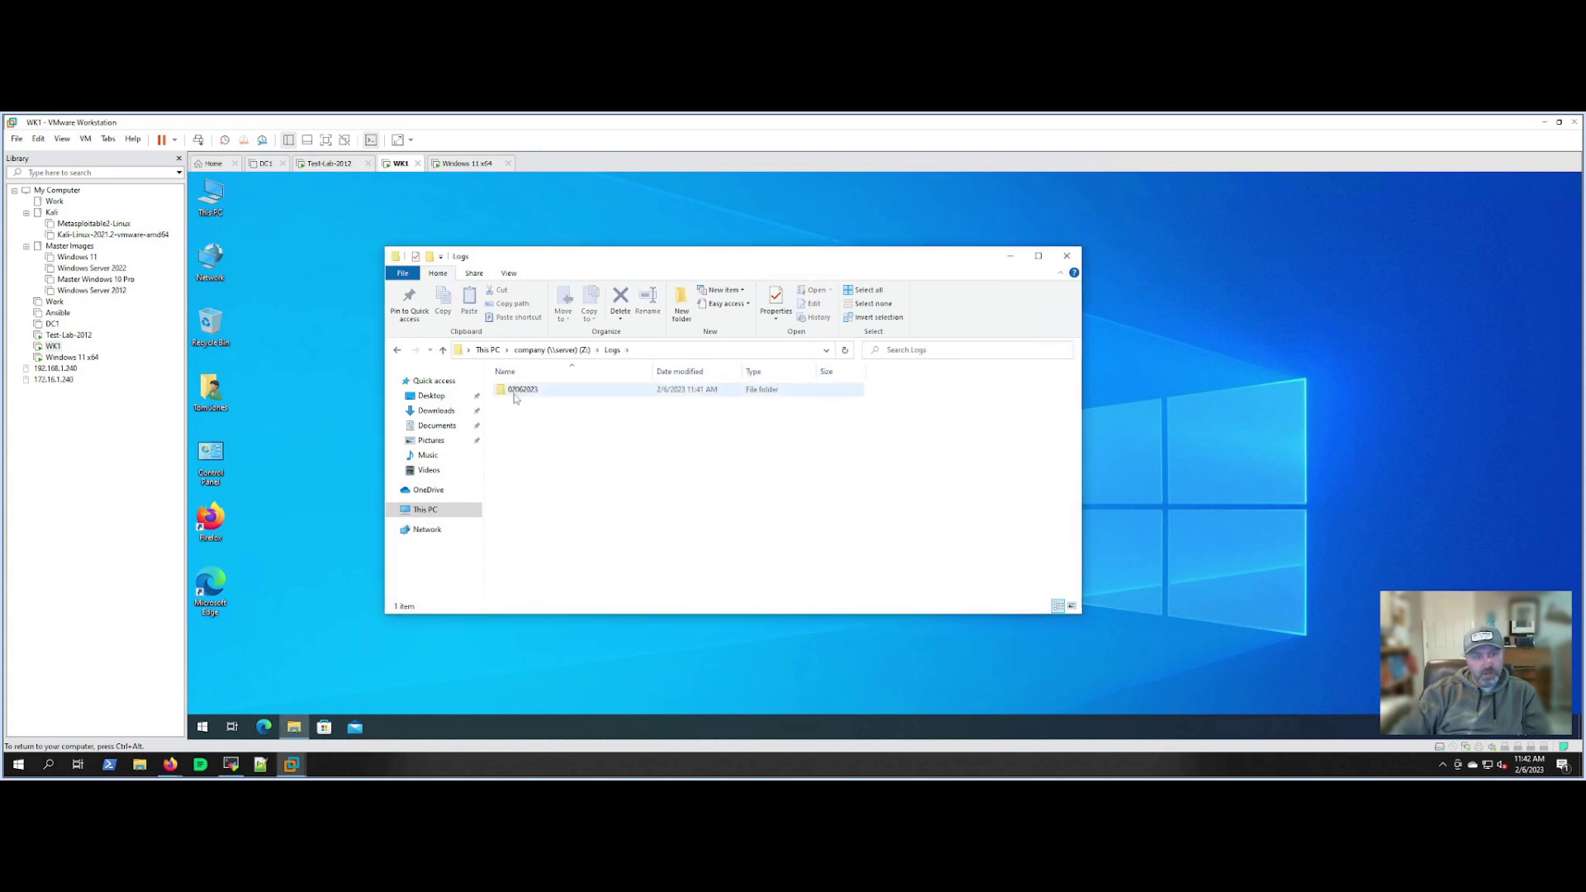
{"action": "left_click", "coordinate": [513, 395]}
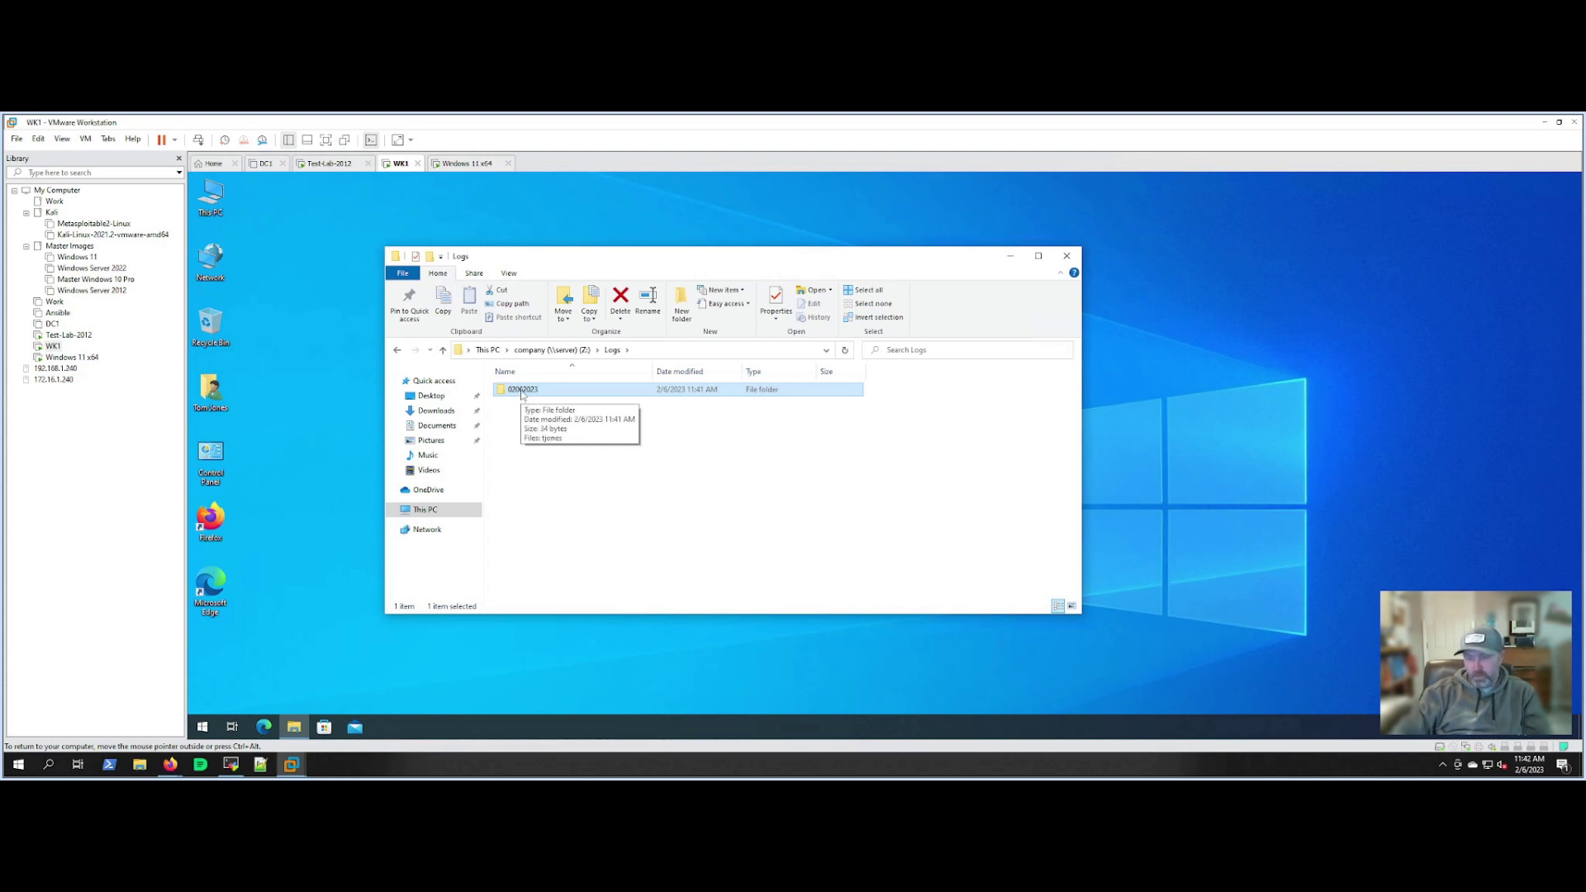
{"action": "double_click", "coordinate": [523, 390]}
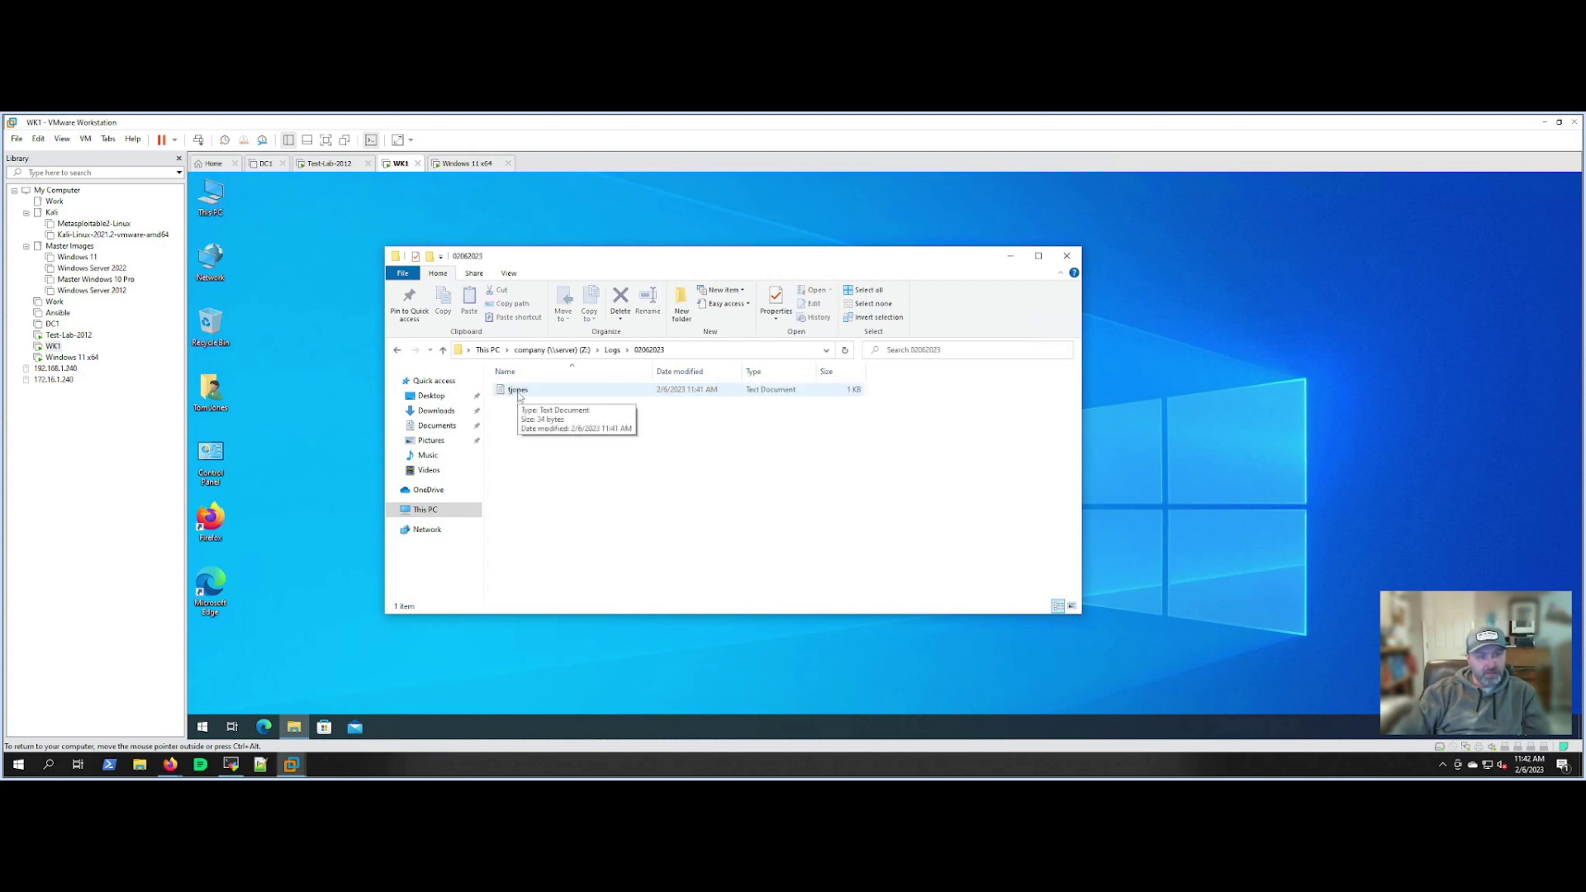
Open the user's log file, check the LEAD2 entry's date, then close it and its folder.
{"action": "double_click", "coordinate": [518, 390]}
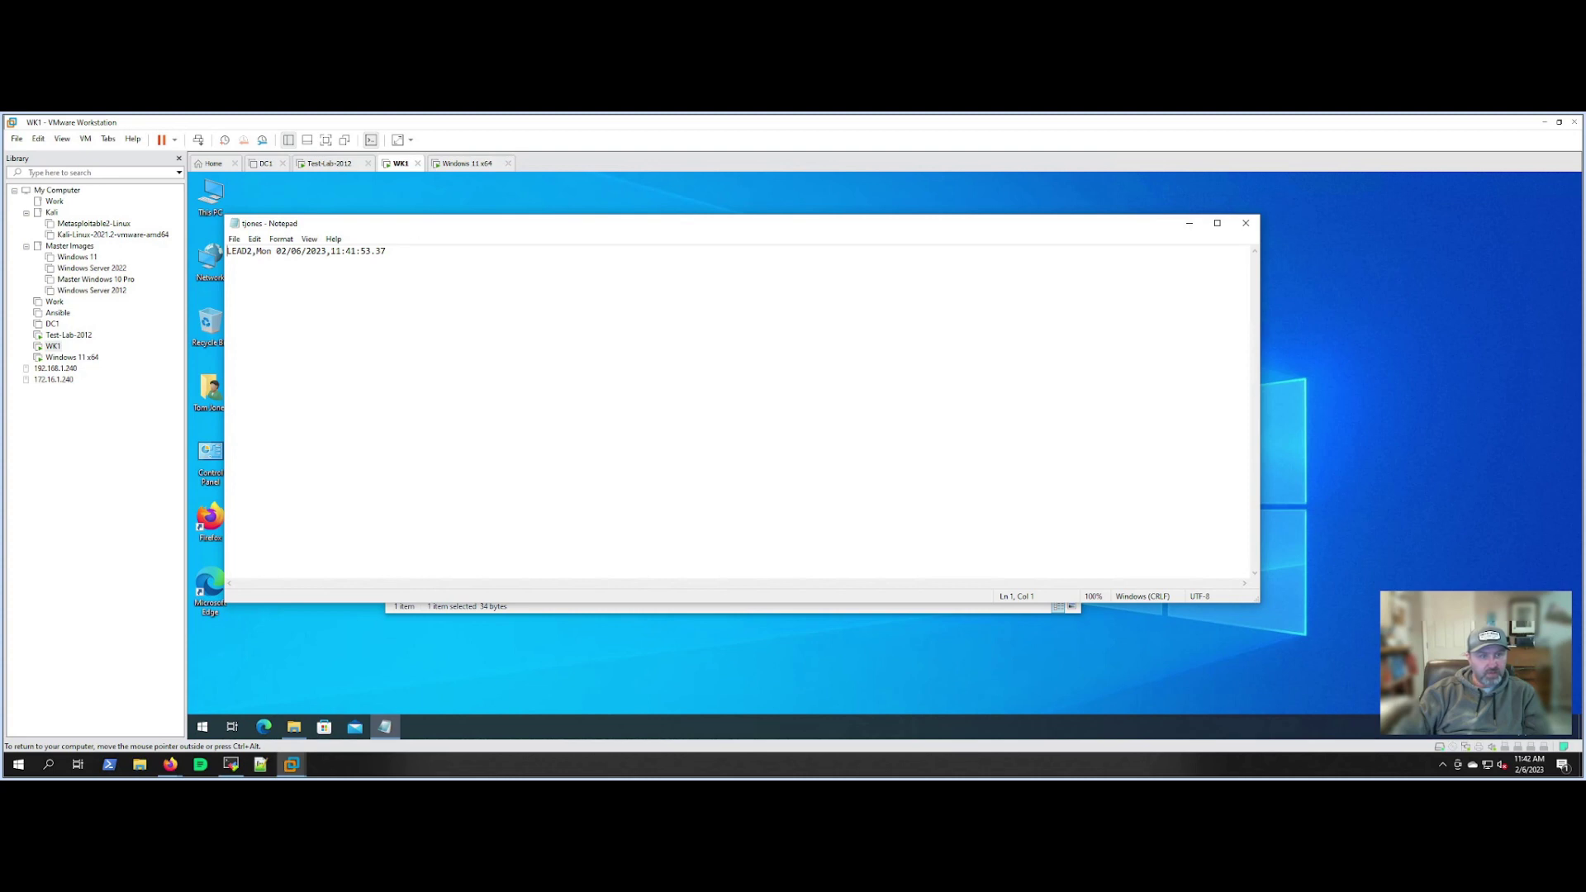
{"action": "left_click_drag", "start_coordinate": [529, 223], "coordinate": [599, 230]}
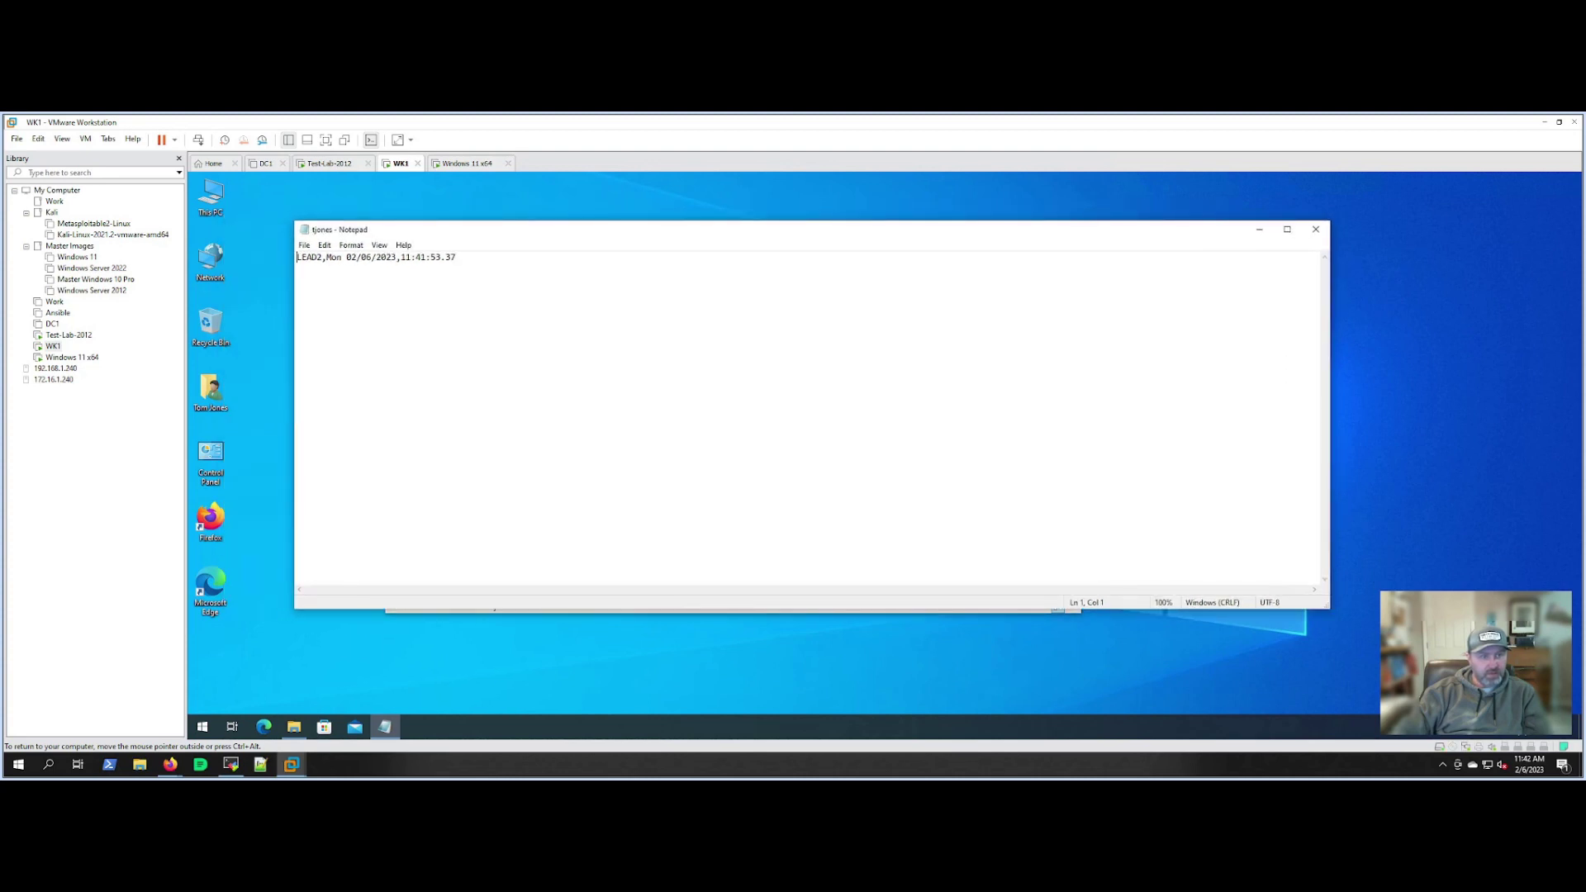
{"action": "left_click_drag", "start_coordinate": [331, 257], "coordinate": [401, 257]}
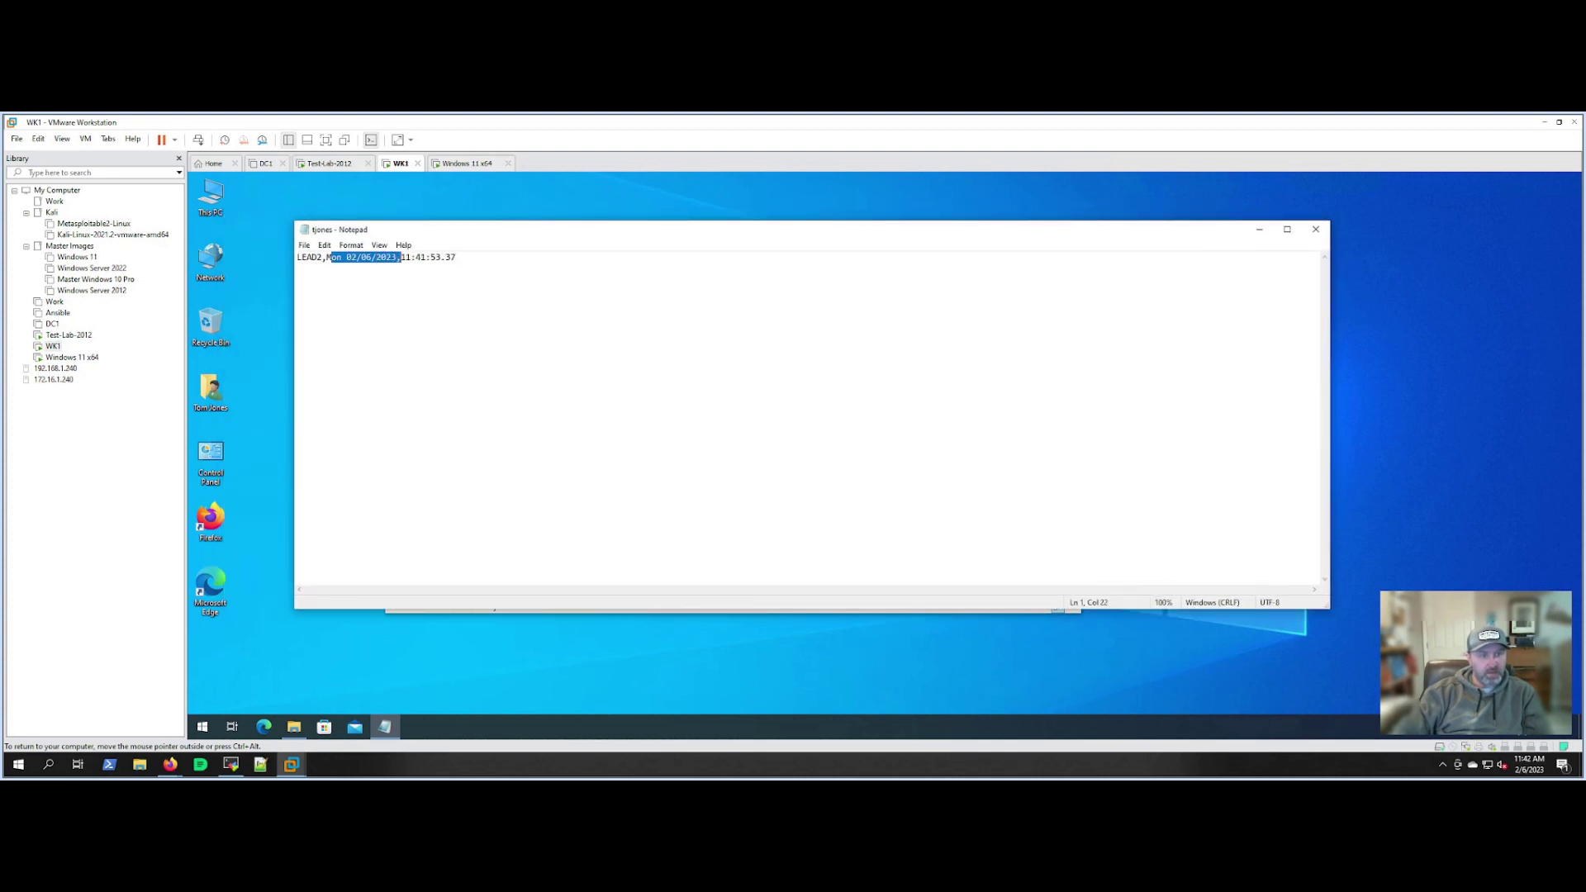
{"action": "left_click", "coordinate": [401, 257]}
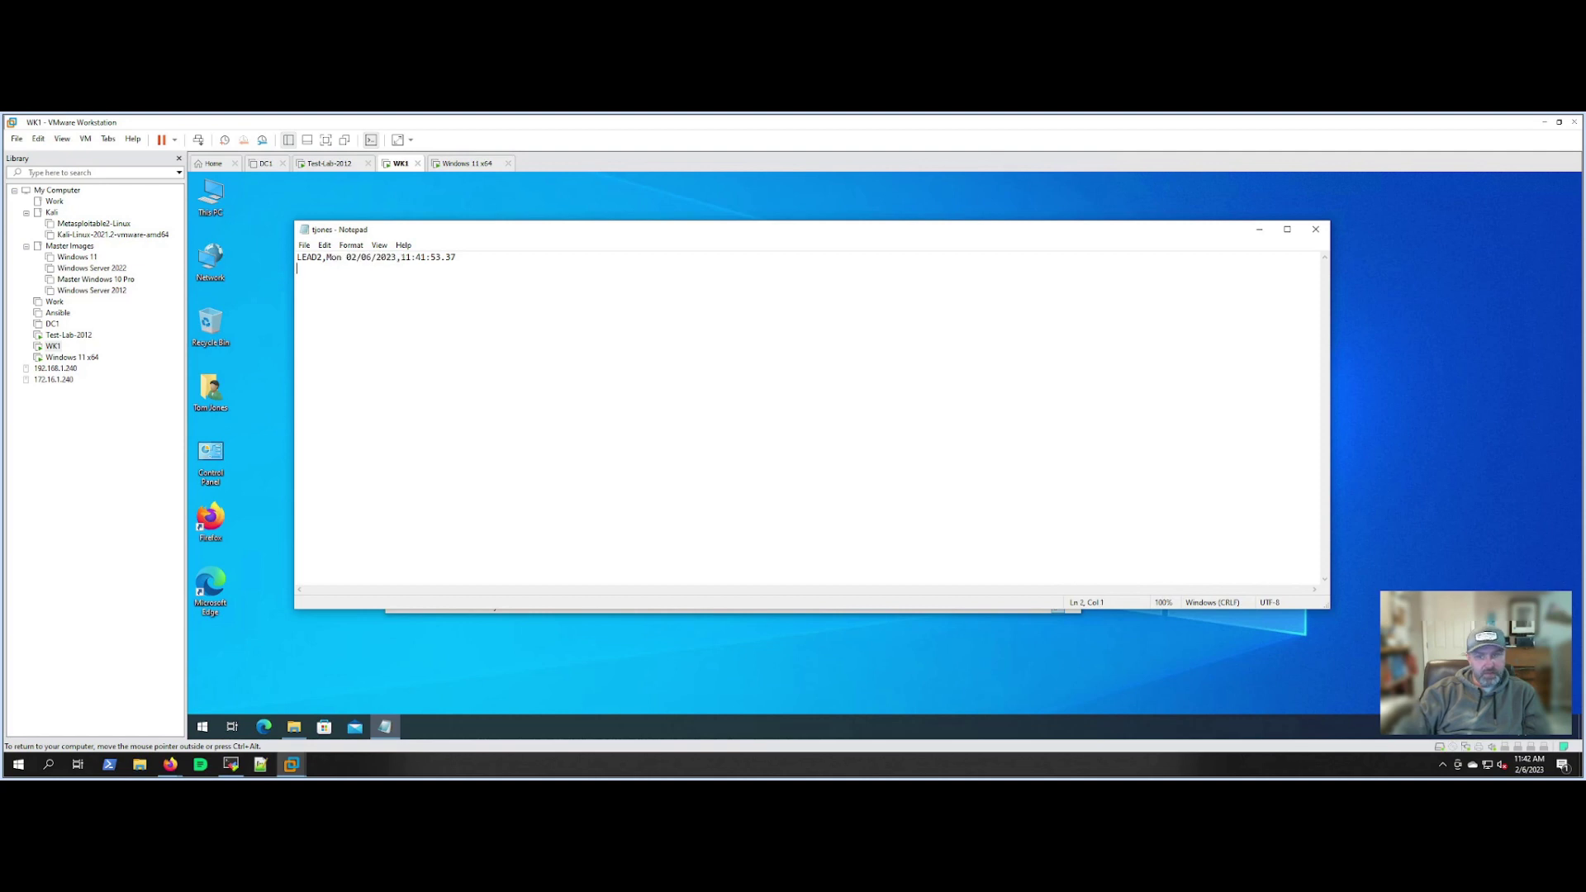
{"action": "left_click", "coordinate": [1316, 229]}
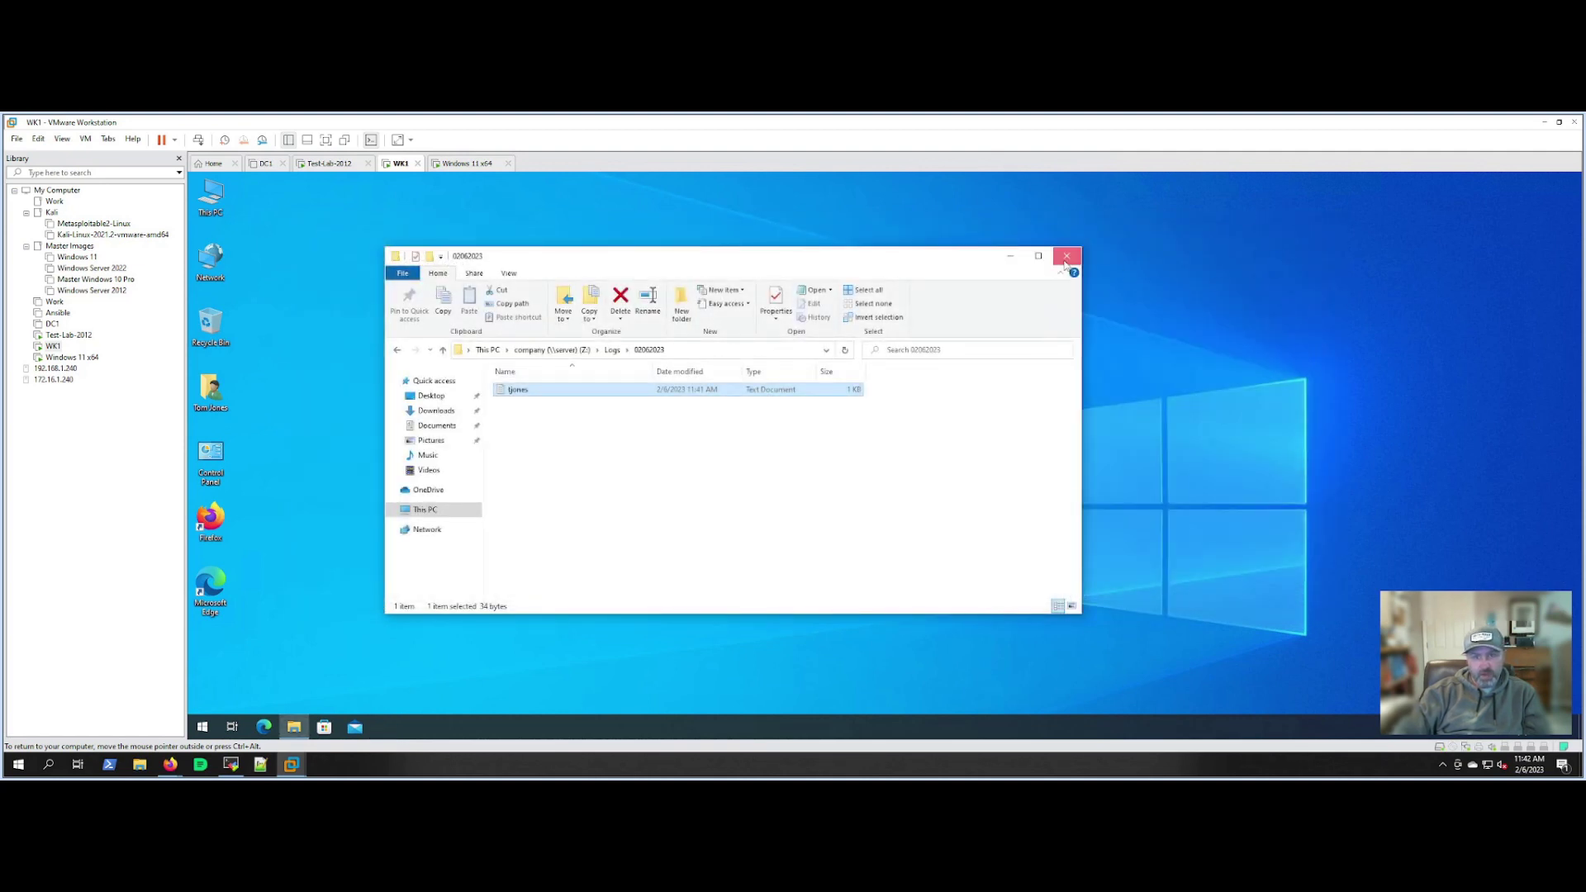
{"action": "left_click", "coordinate": [1067, 255]}
{"action": "left_click", "coordinate": [462, 165]}
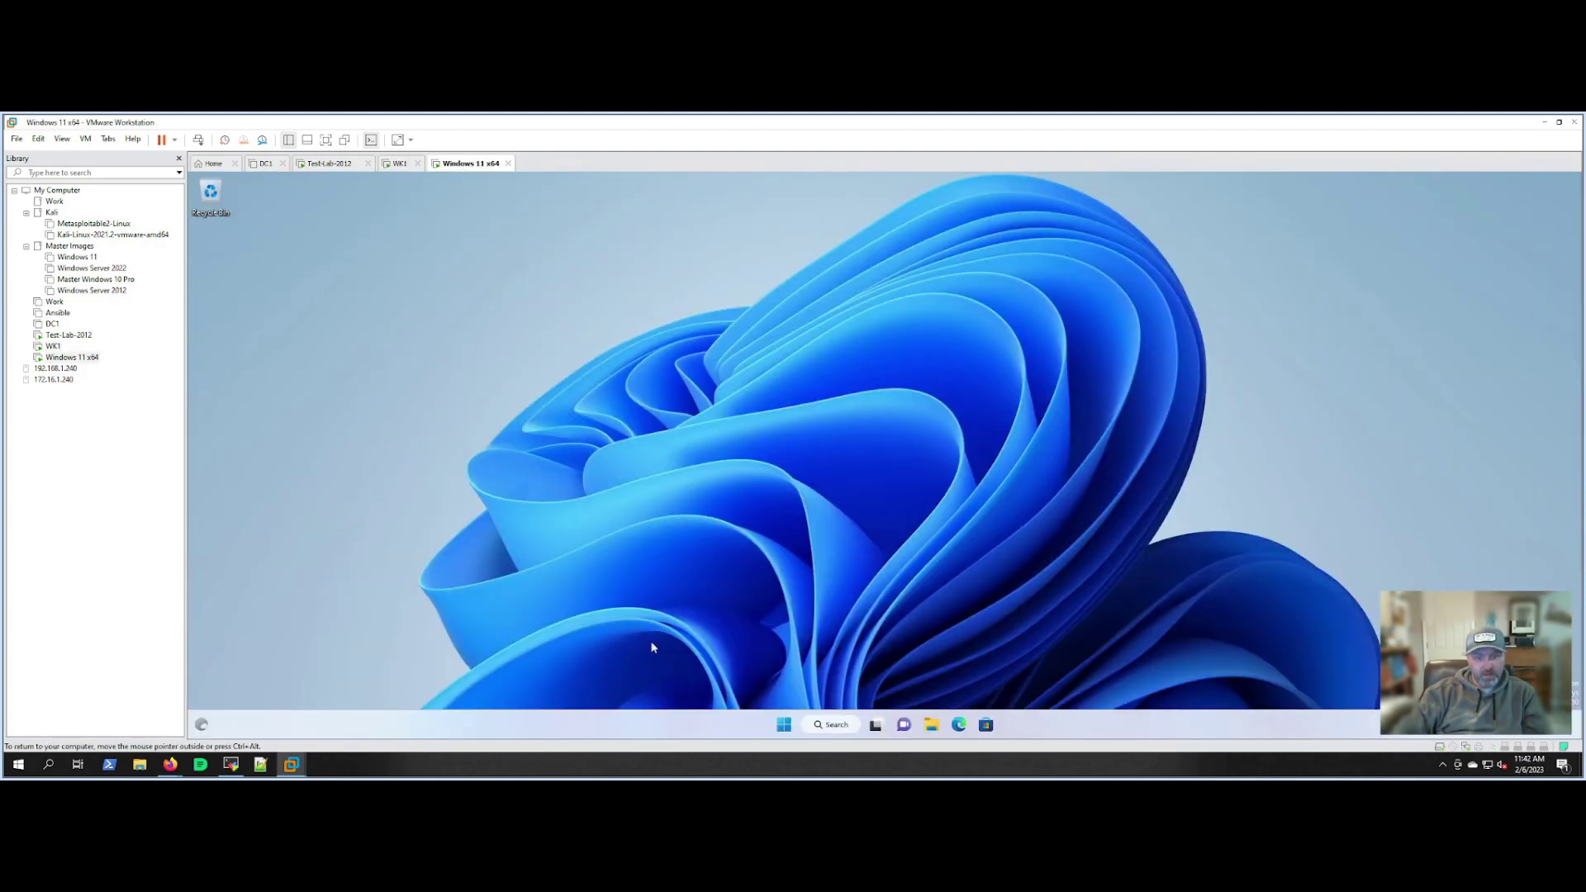
Sign the current user out of the Windows 11 VM.
{"action": "left_click", "coordinate": [785, 726]}
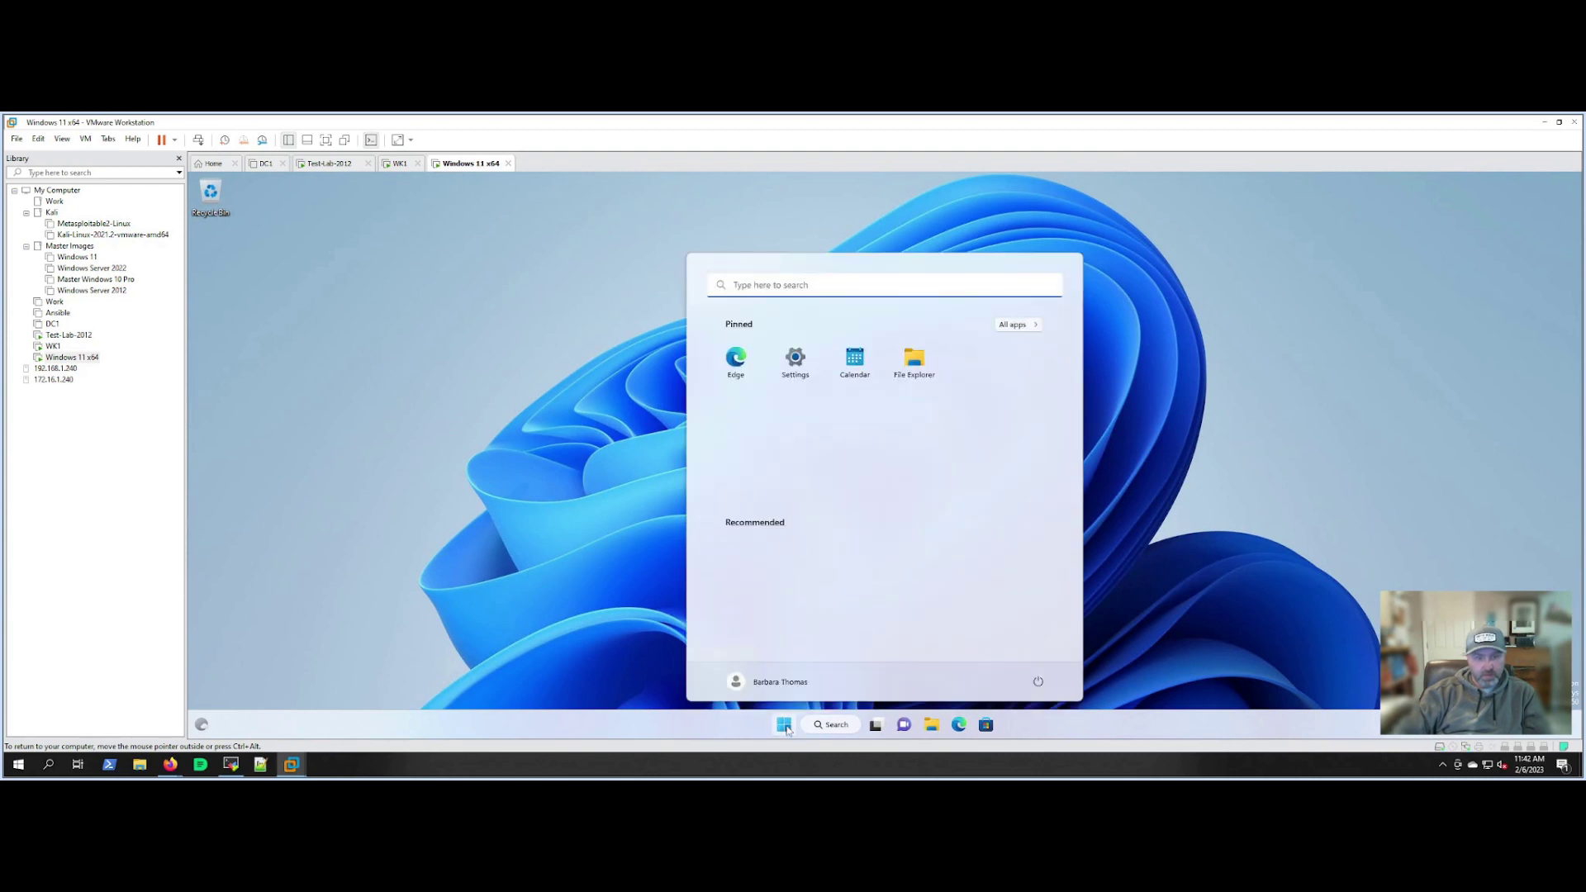
{"action": "left_click", "coordinate": [1039, 684]}
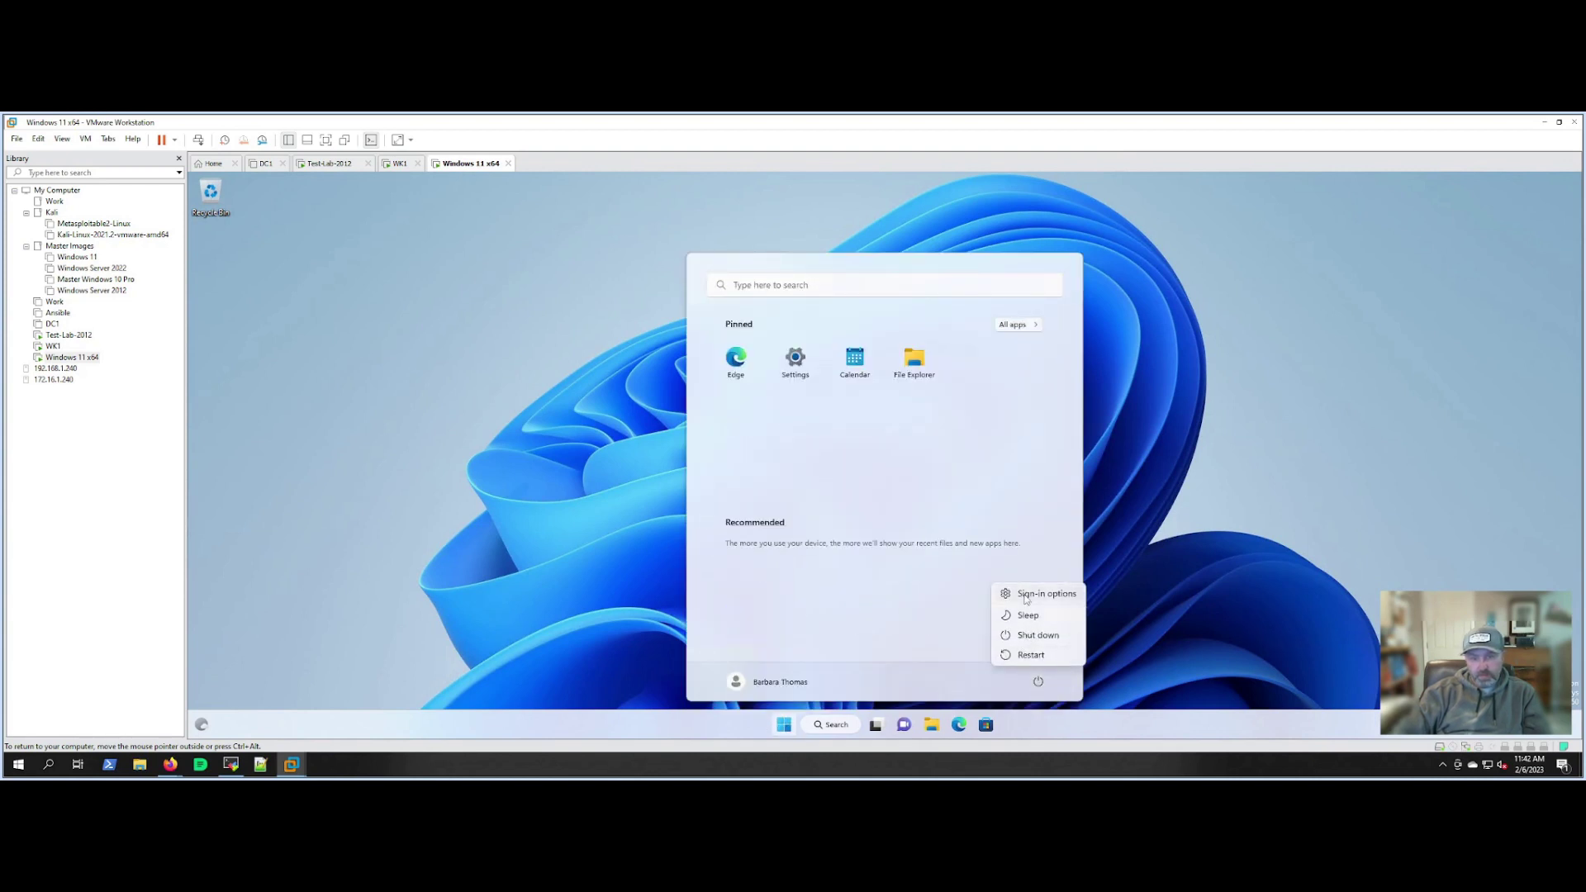
{"action": "left_click", "coordinate": [1028, 594]}
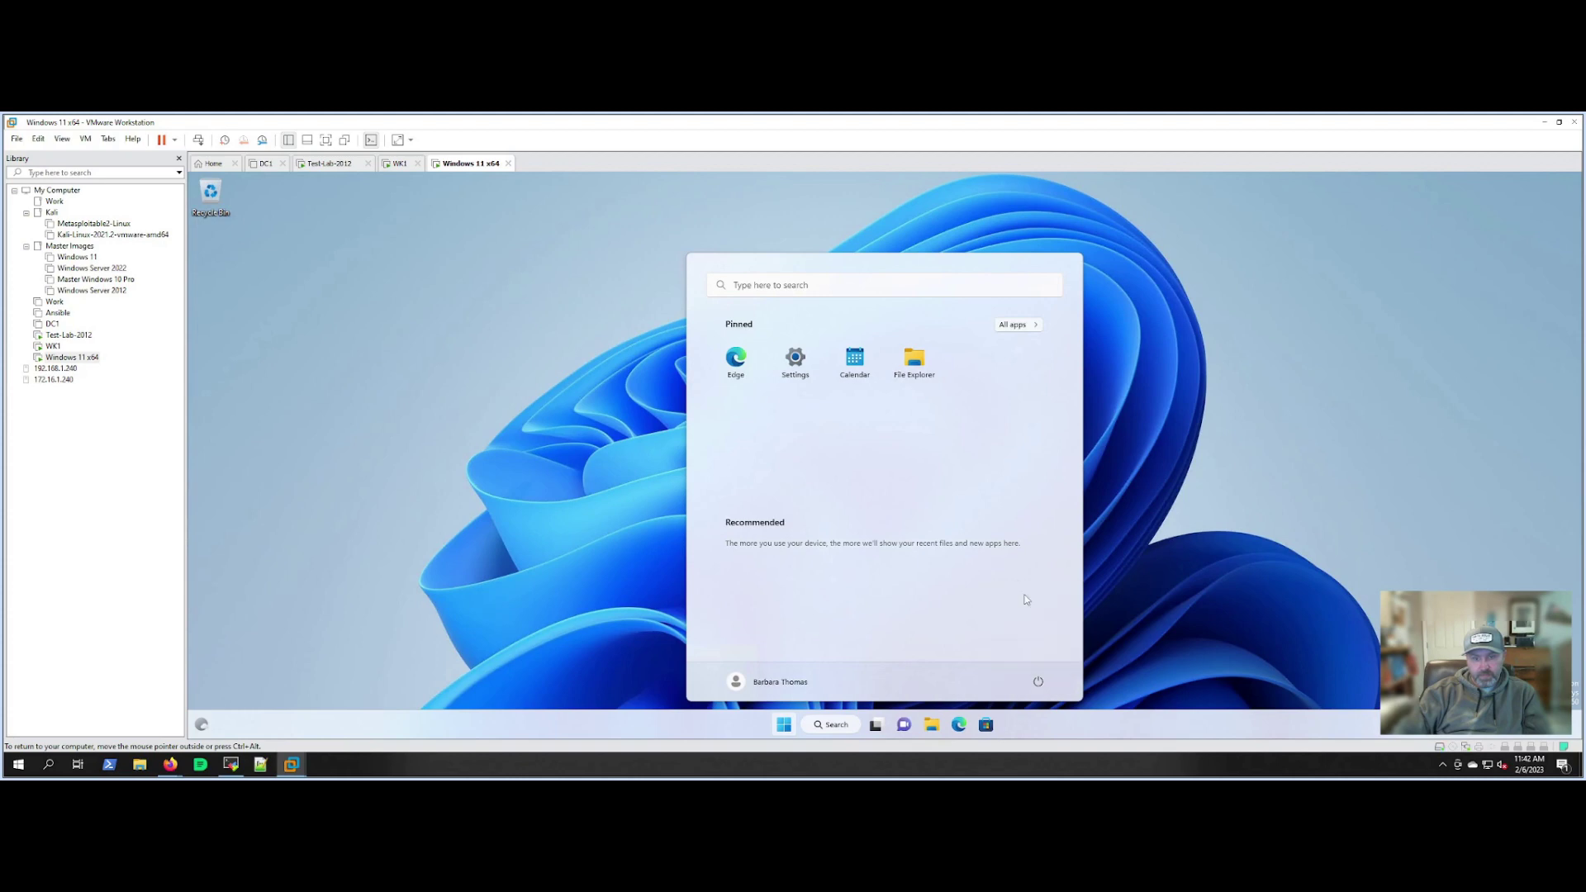
{"action": "left_click", "coordinate": [838, 202]}
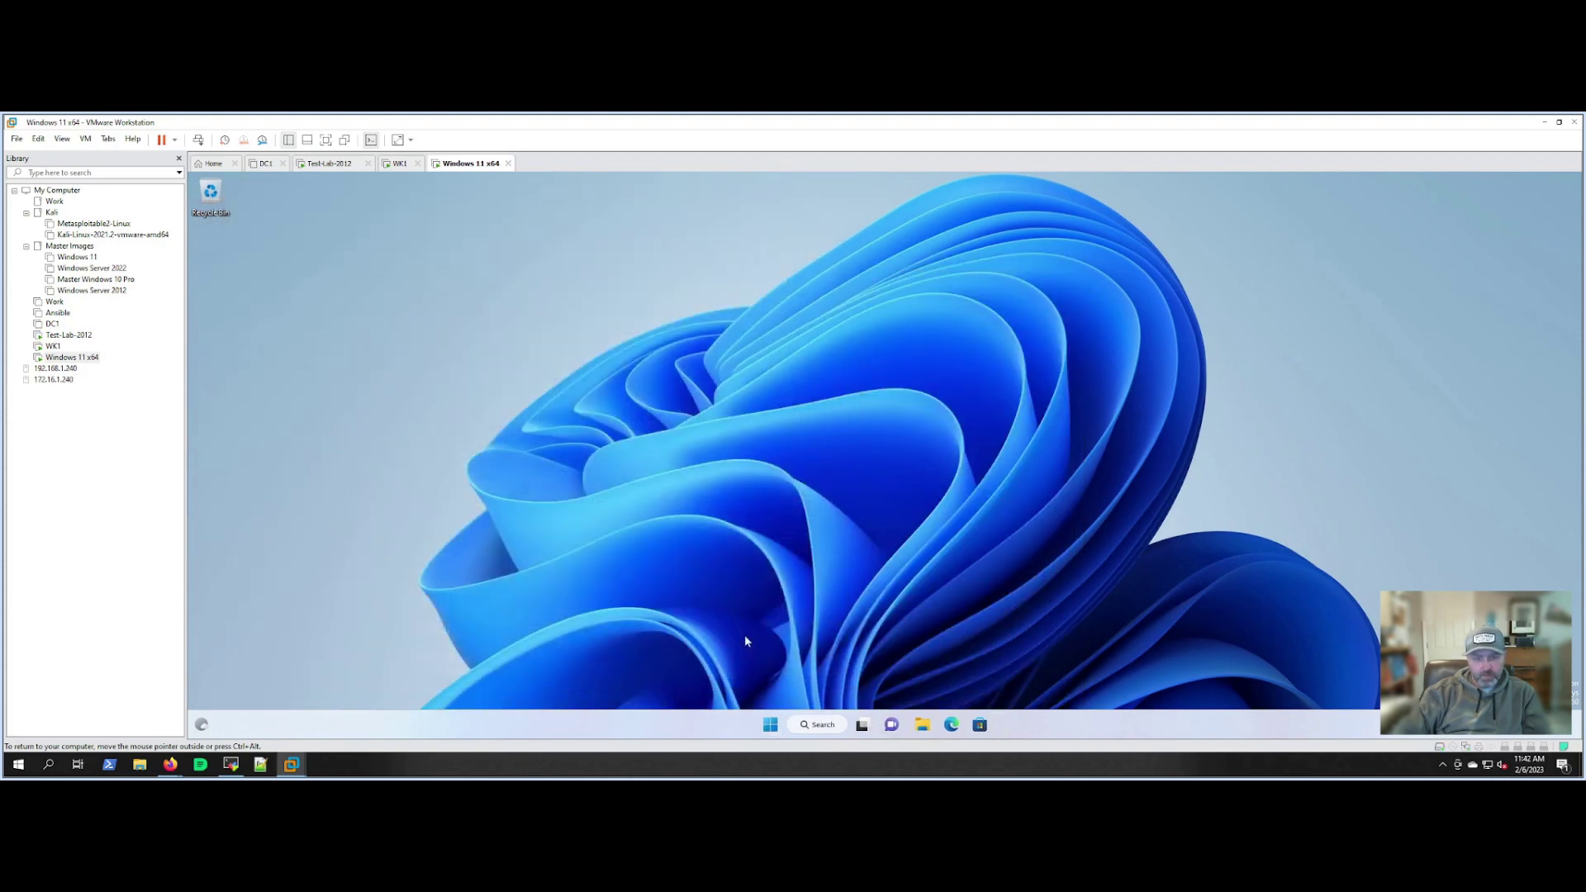
{"action": "right_click", "coordinate": [785, 724]}
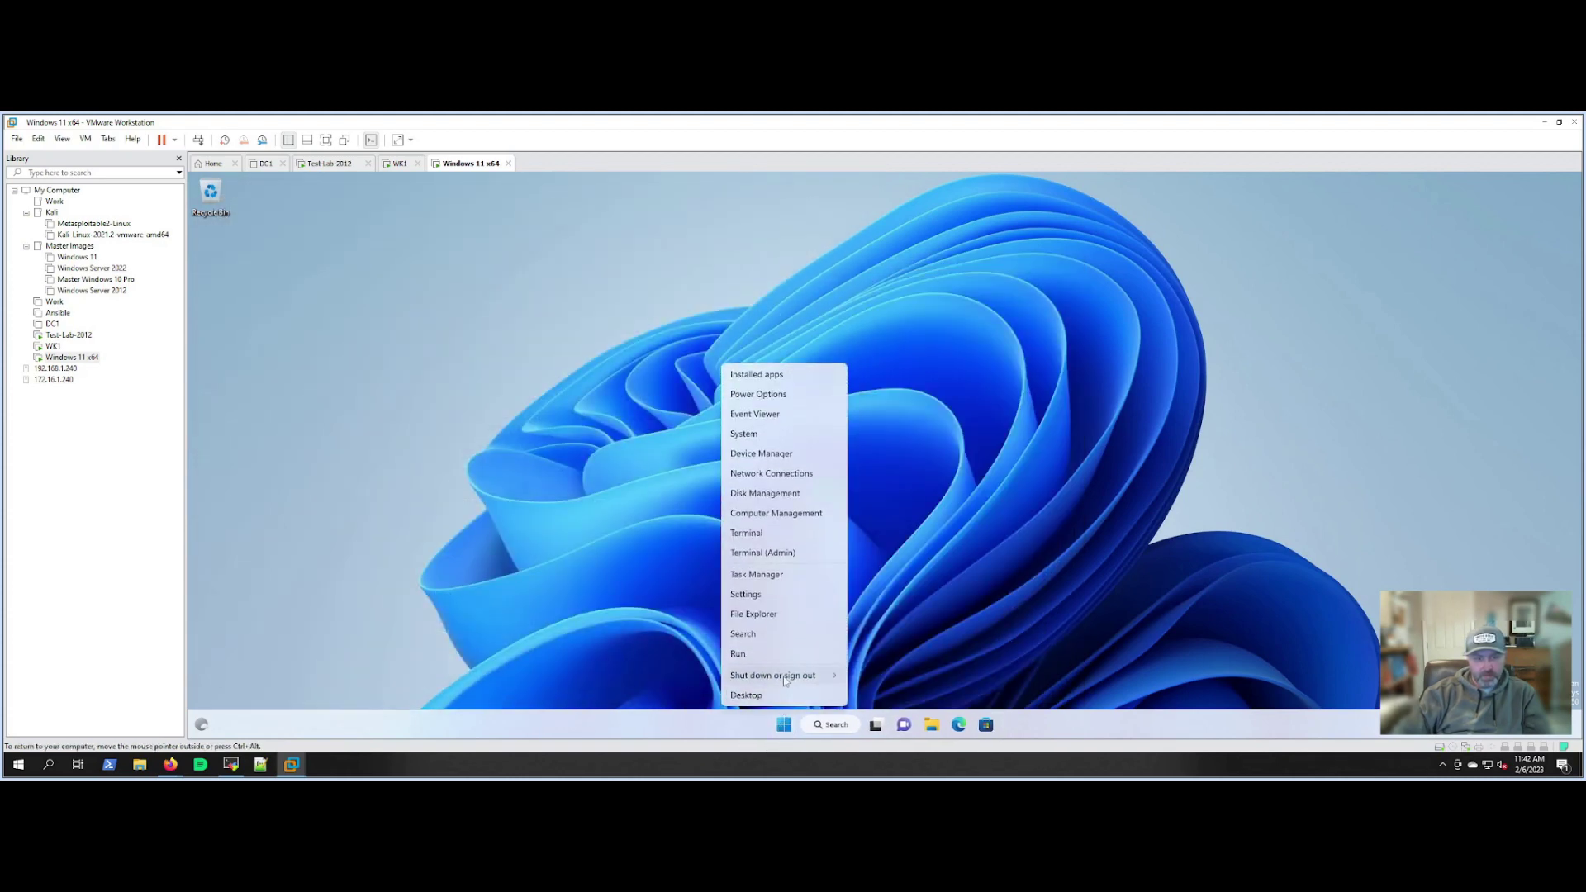
{"action": "mouse_move", "coordinate": [785, 679]}
{"action": "left_click", "coordinate": [871, 609]}
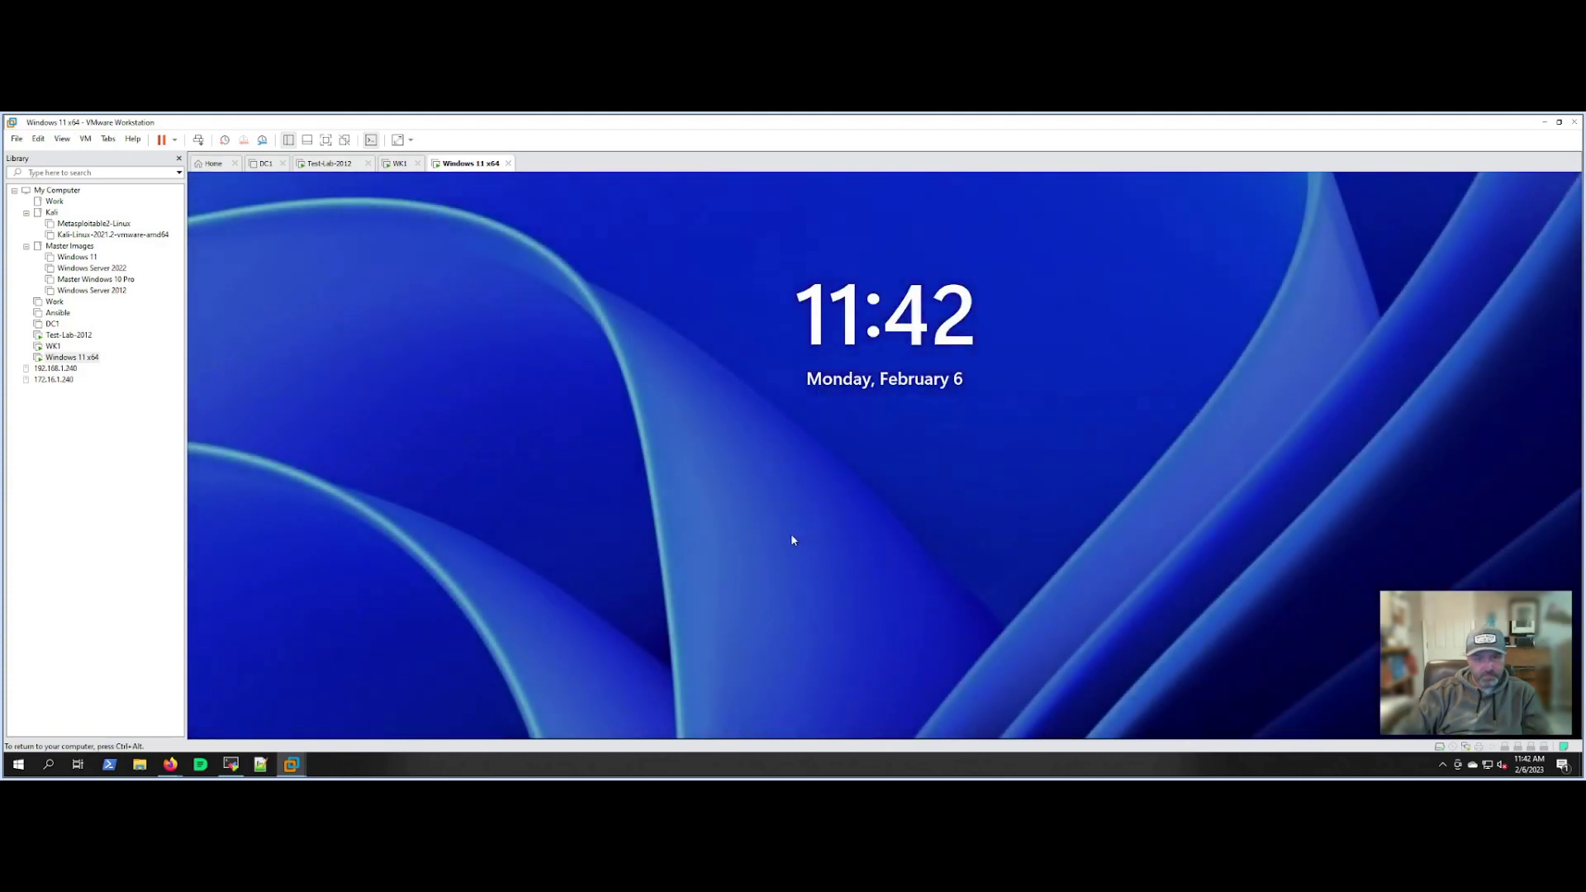
Sign in as another TESTLAB domain user, entering that user's username and password.
{"action": "left_click", "coordinate": [793, 541]}
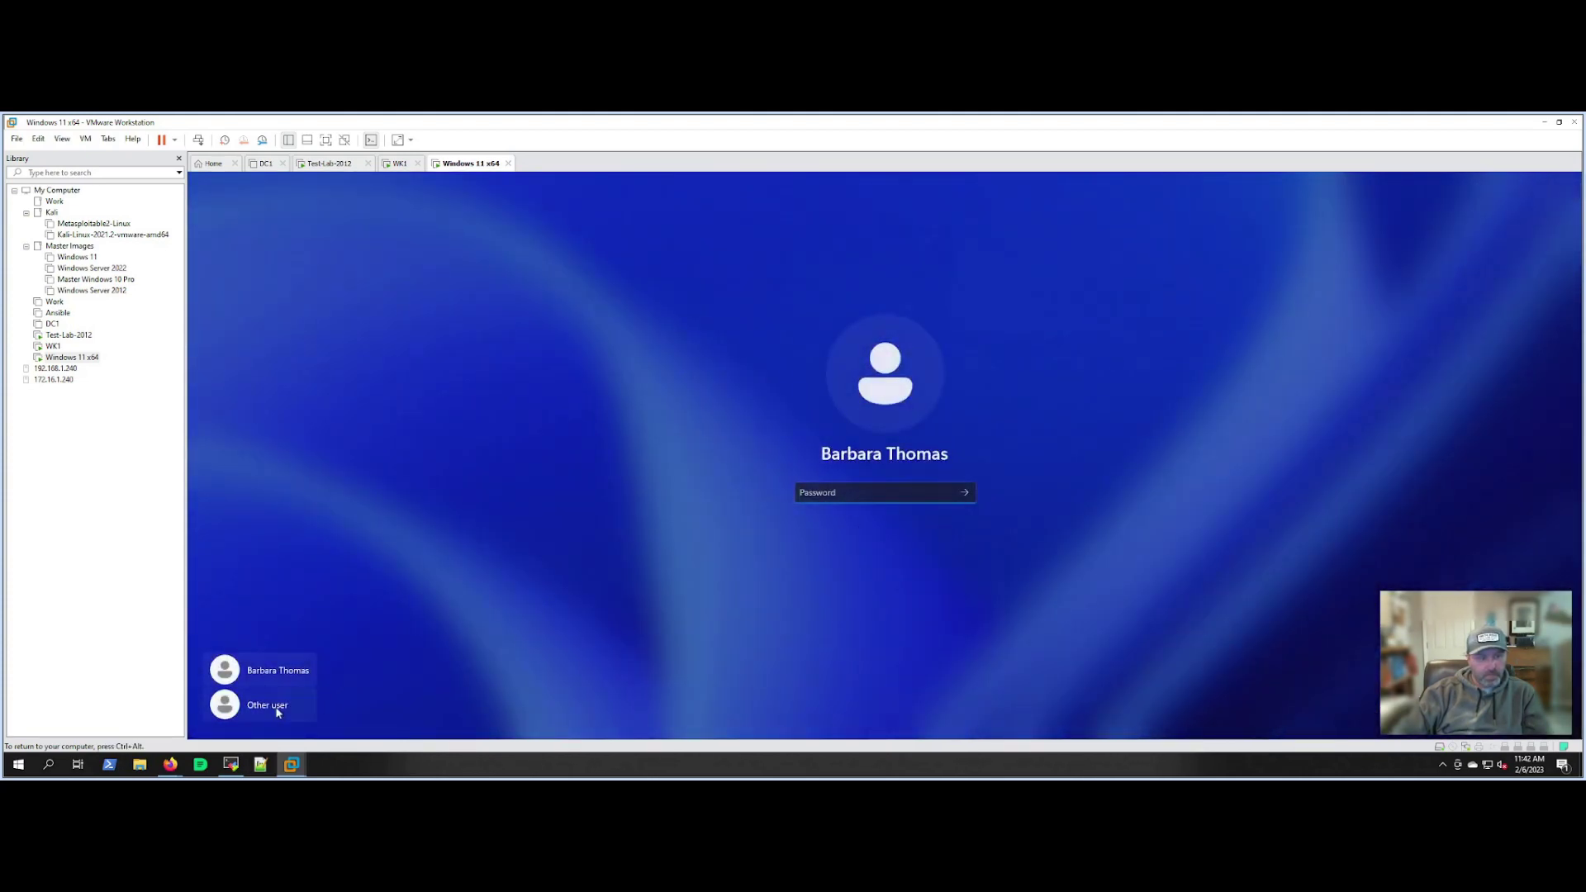
{"action": "left_click", "coordinate": [267, 704]}
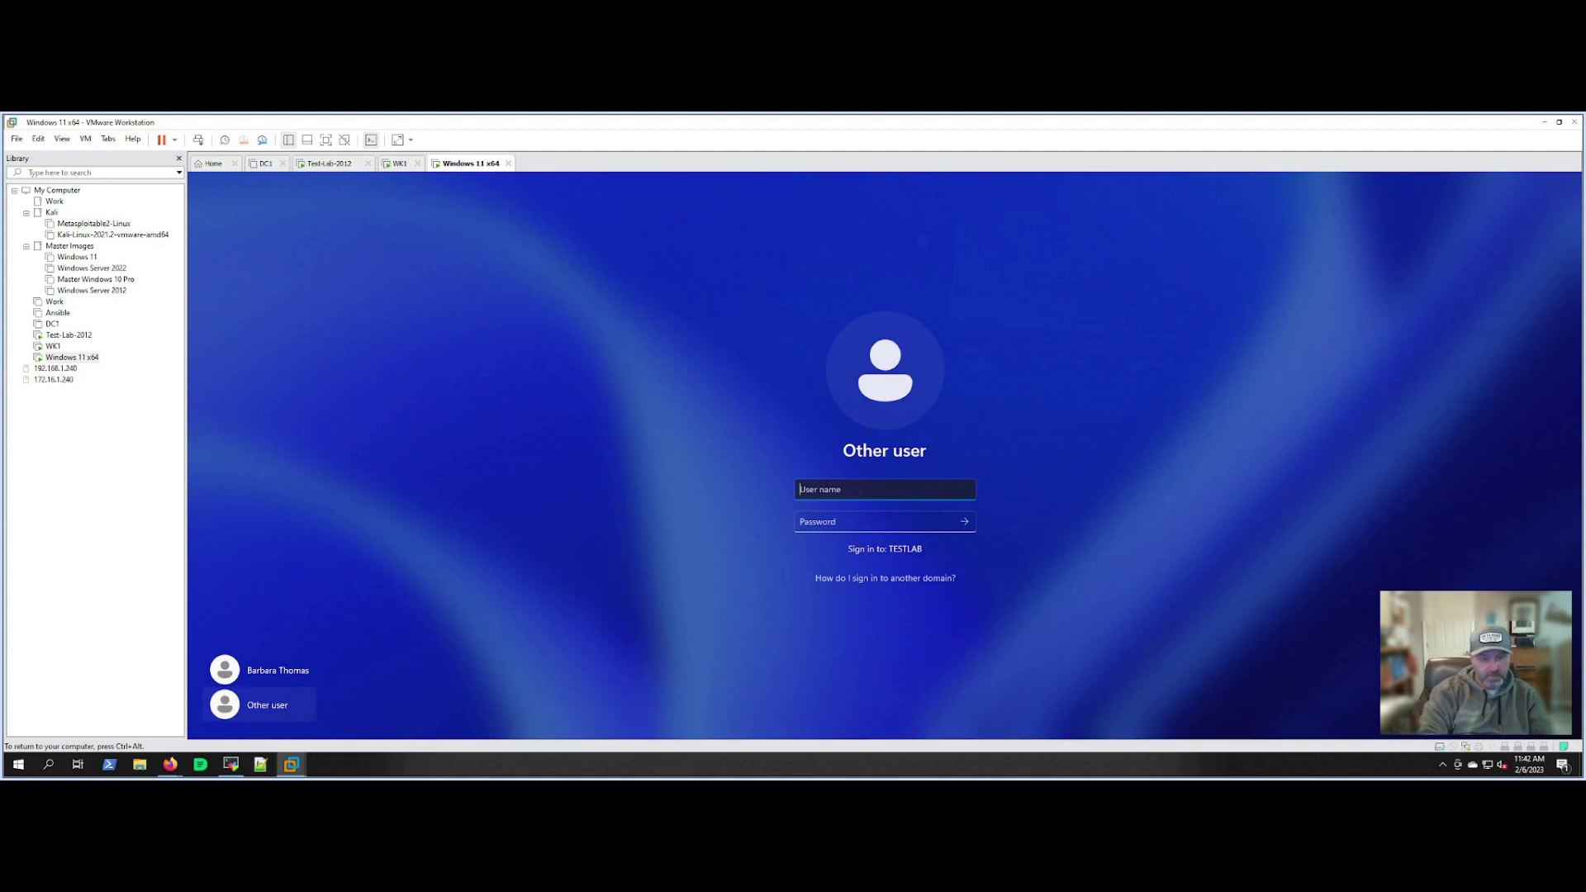
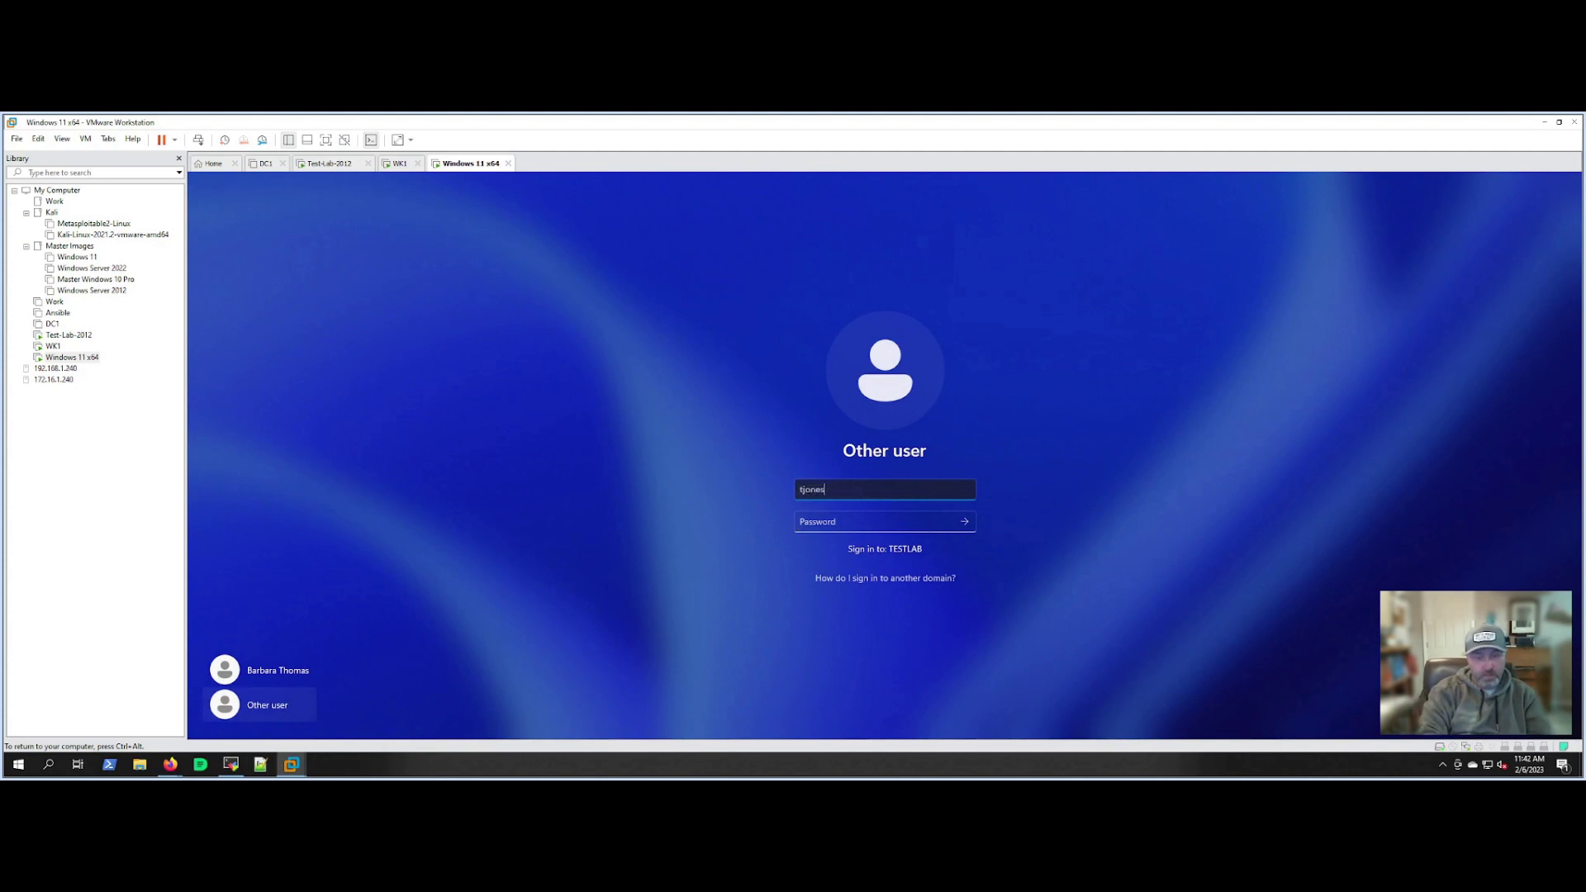
{"action": "key", "text": "Tab"}
{"action": "type", "text": "P@ssw0rd"}
{"action": "key", "text": "Return"}
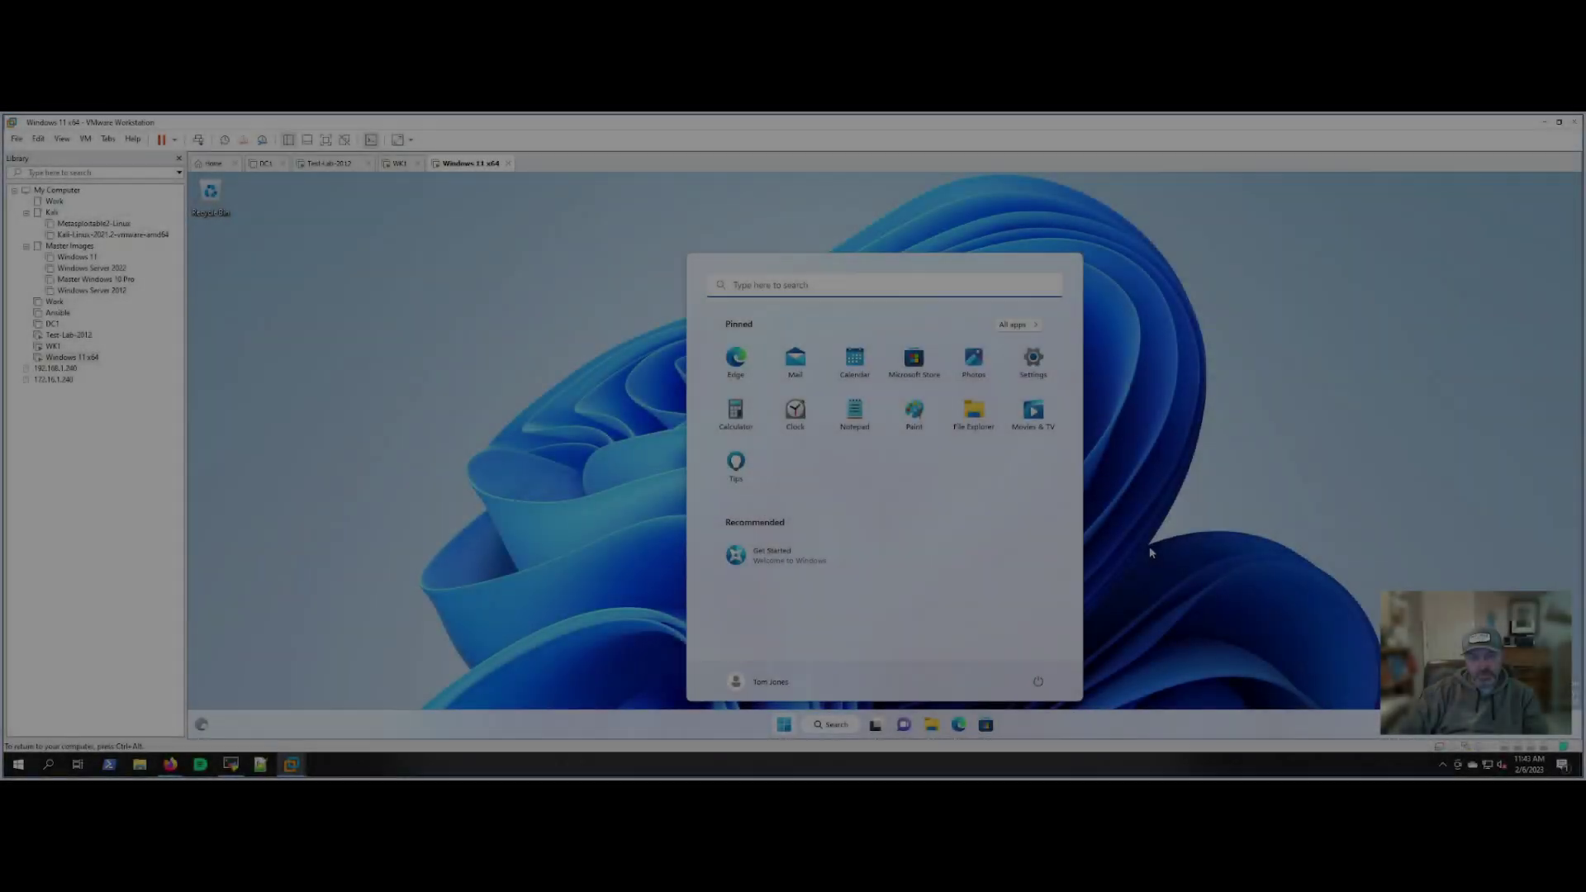
Open the user's log file from Z:\Logs\02062023 on the Windows 11 VM.
{"action": "left_click", "coordinate": [1134, 576]}
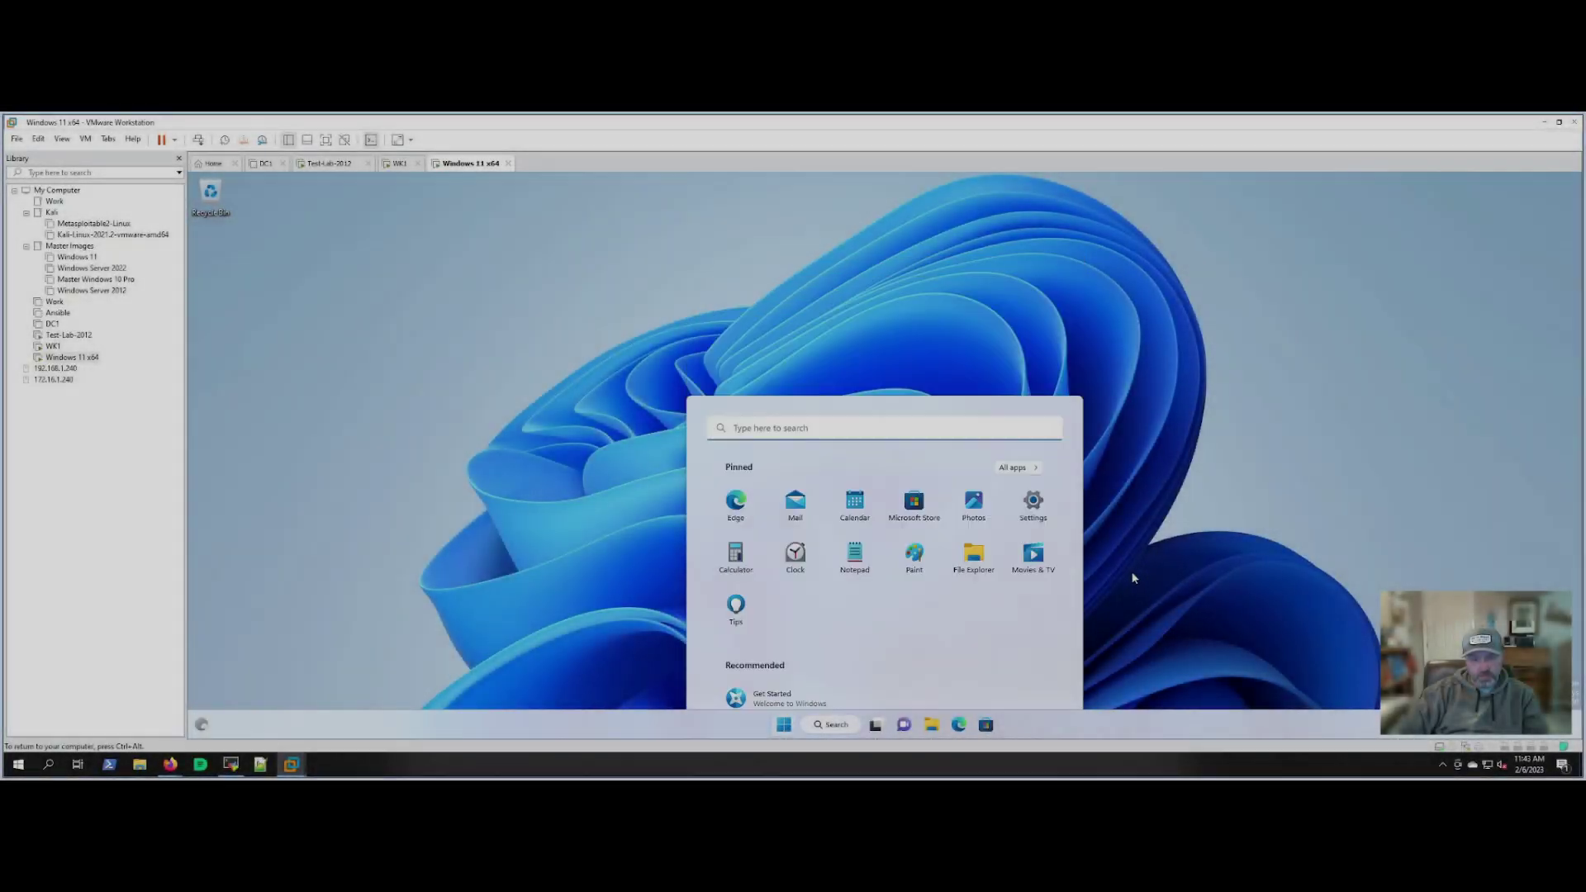
{"action": "left_click", "coordinate": [932, 724]}
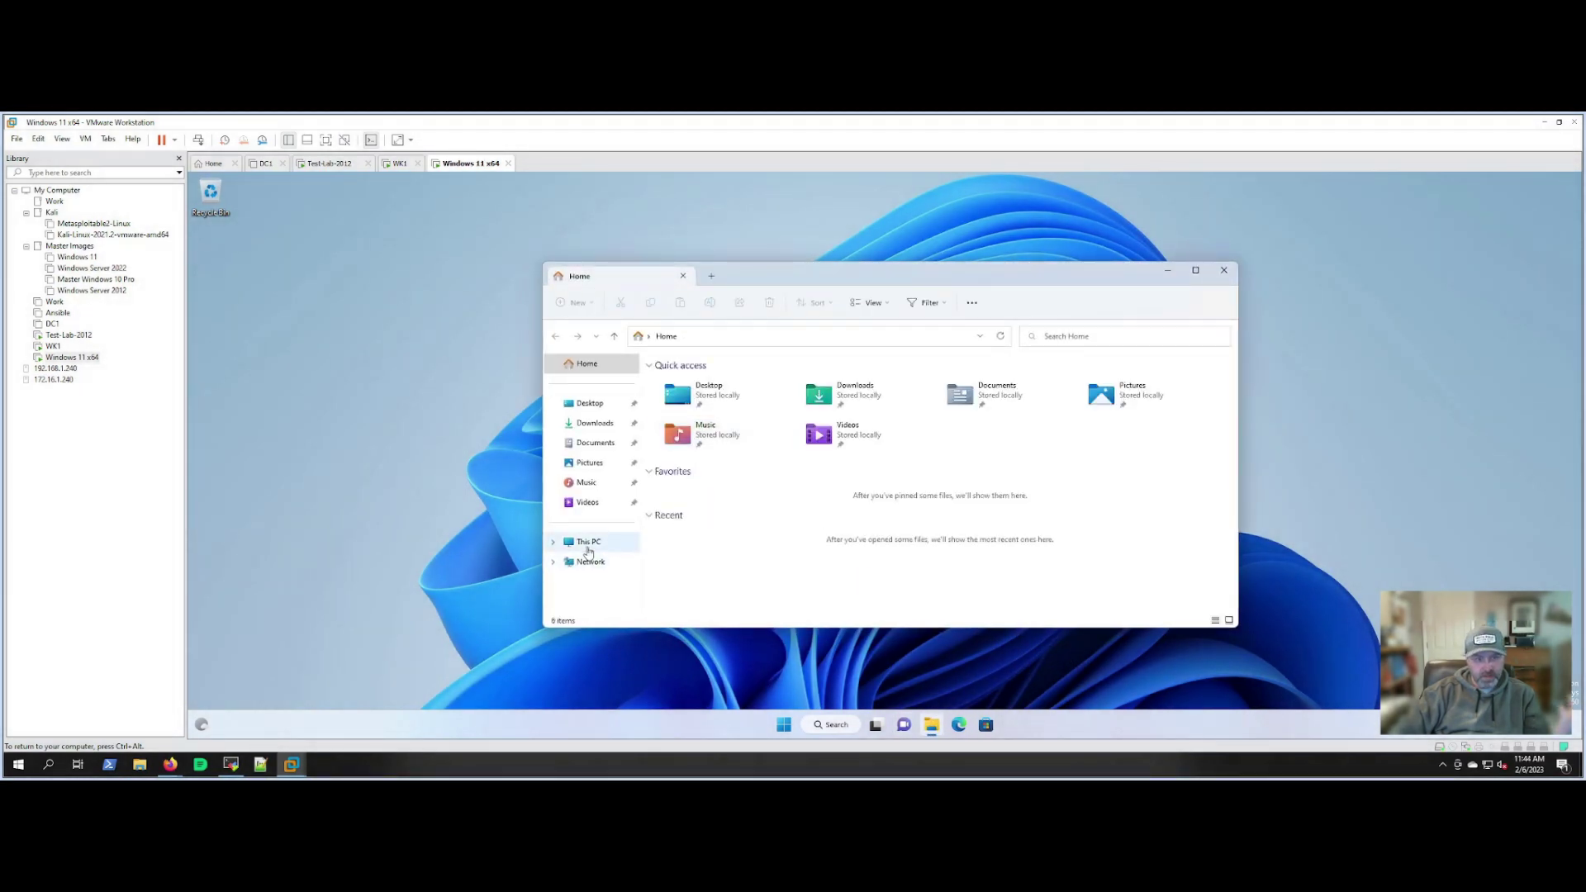
{"action": "left_click", "coordinate": [589, 542]}
{"action": "left_click", "coordinate": [726, 450]}
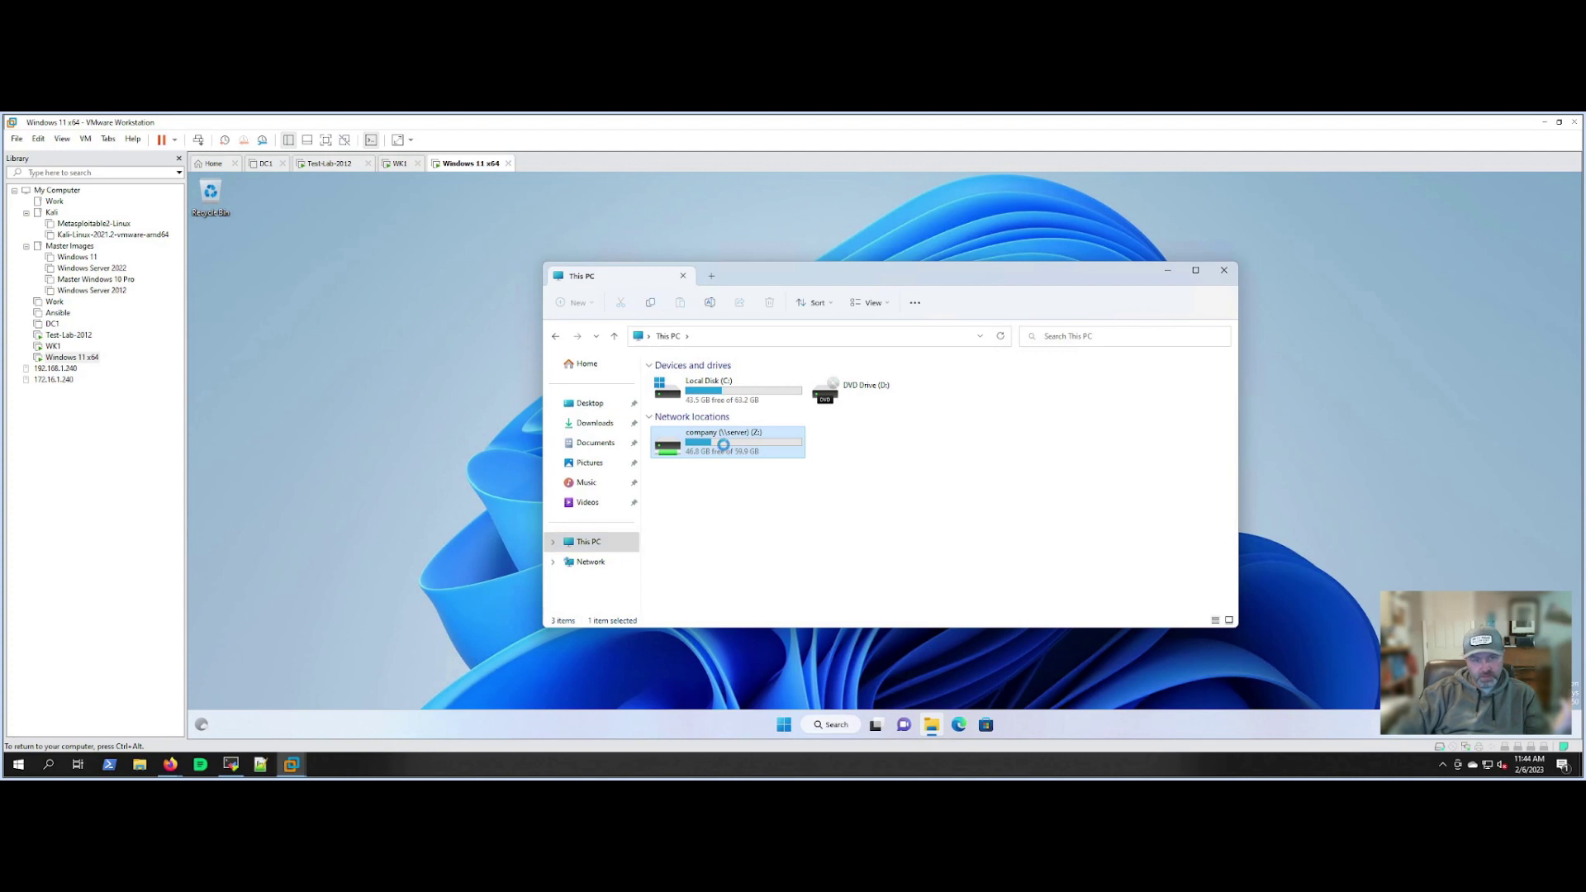
{"action": "double_click", "coordinate": [726, 450]}
{"action": "double_click", "coordinate": [680, 403]}
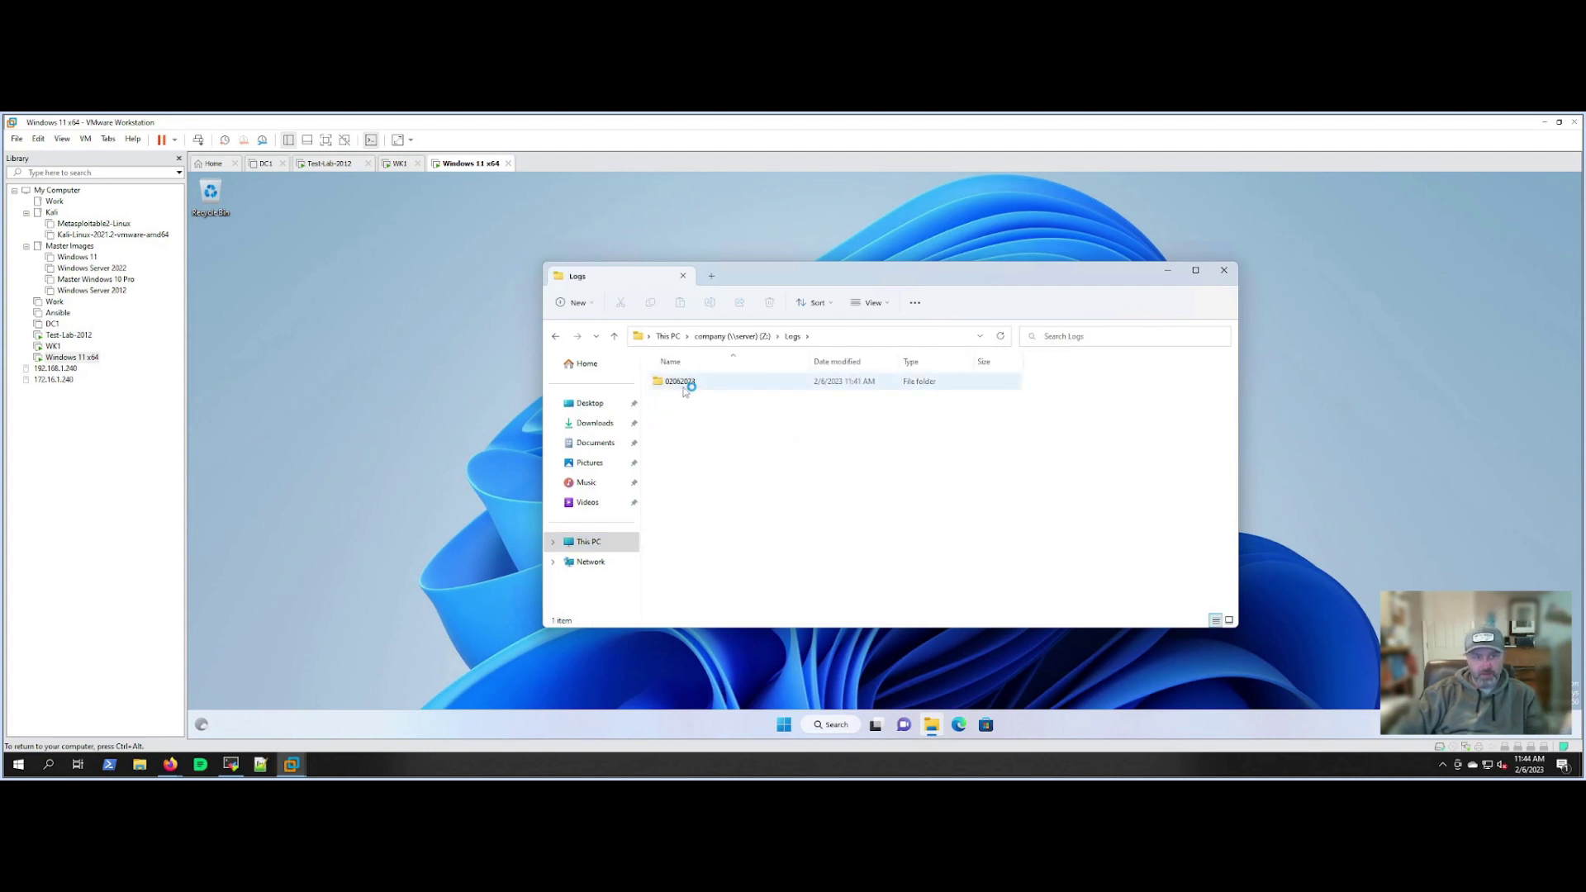
{"action": "double_click", "coordinate": [685, 389]}
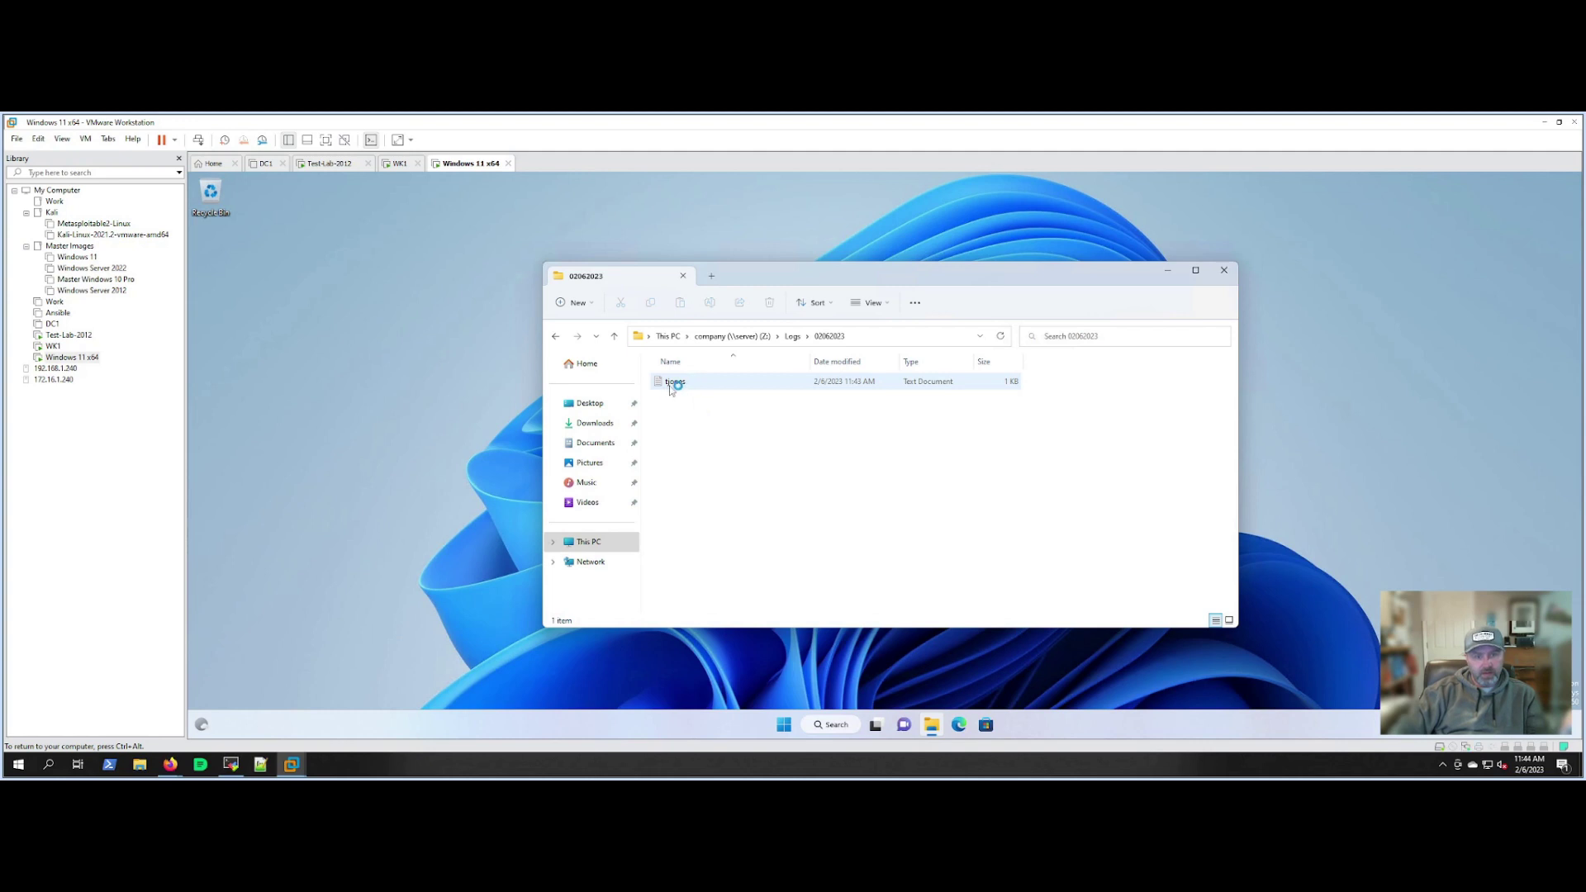
{"action": "double_click", "coordinate": [685, 386]}
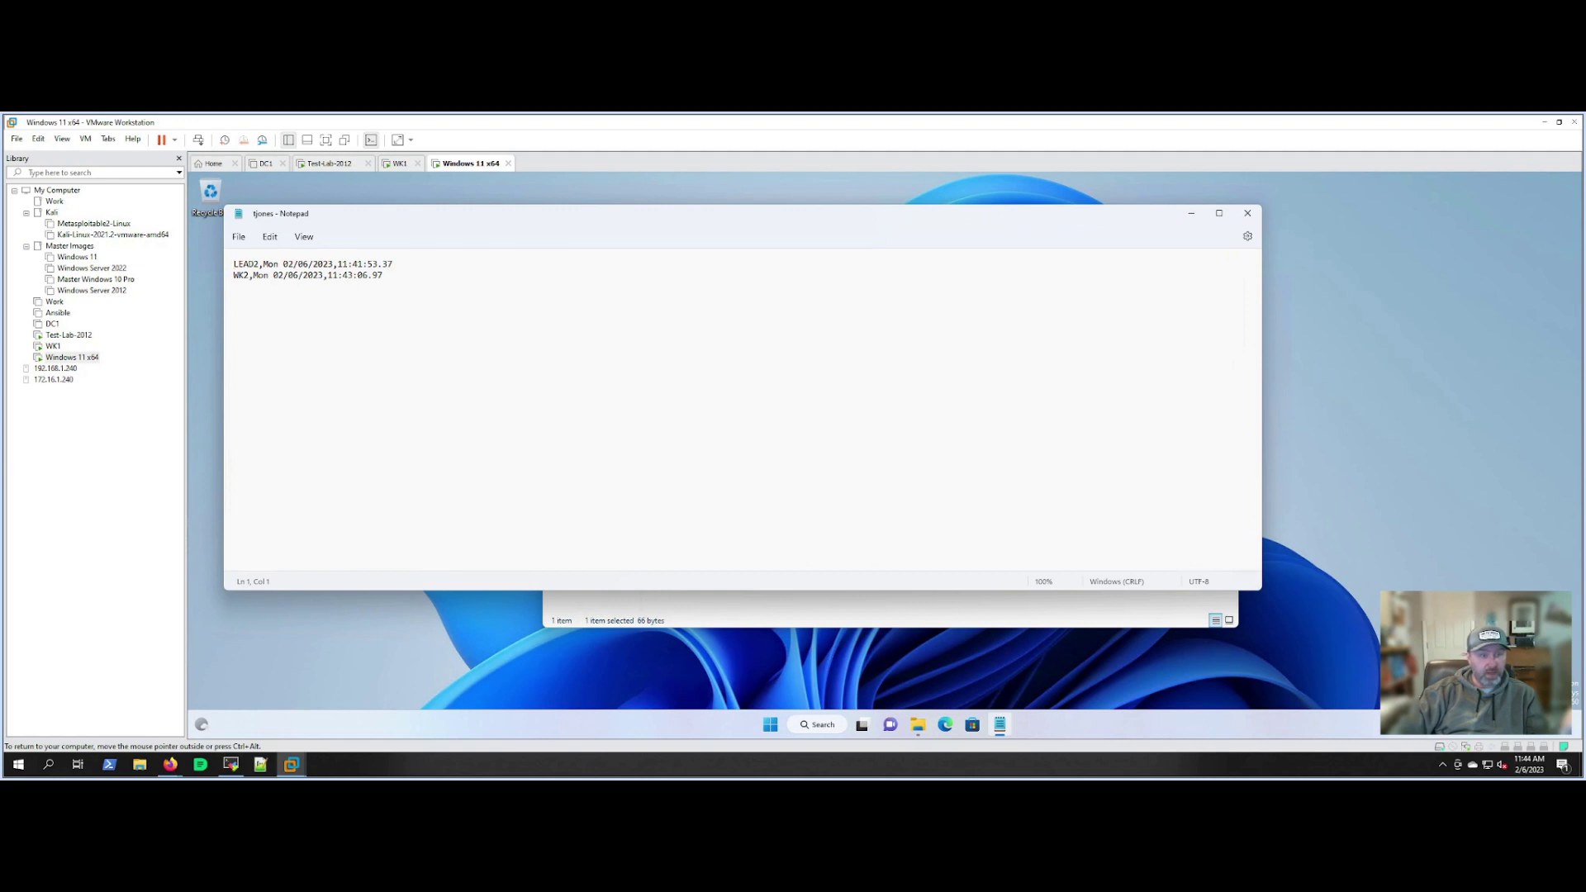
Check the new WK2 entry and its time, then close the folder and log file.
{"action": "double_click", "coordinate": [241, 275]}
{"action": "left_click_drag", "start_coordinate": [323, 275], "coordinate": [394, 265]}
{"action": "left_click", "coordinate": [397, 275]}
{"action": "left_click", "coordinate": [743, 610]}
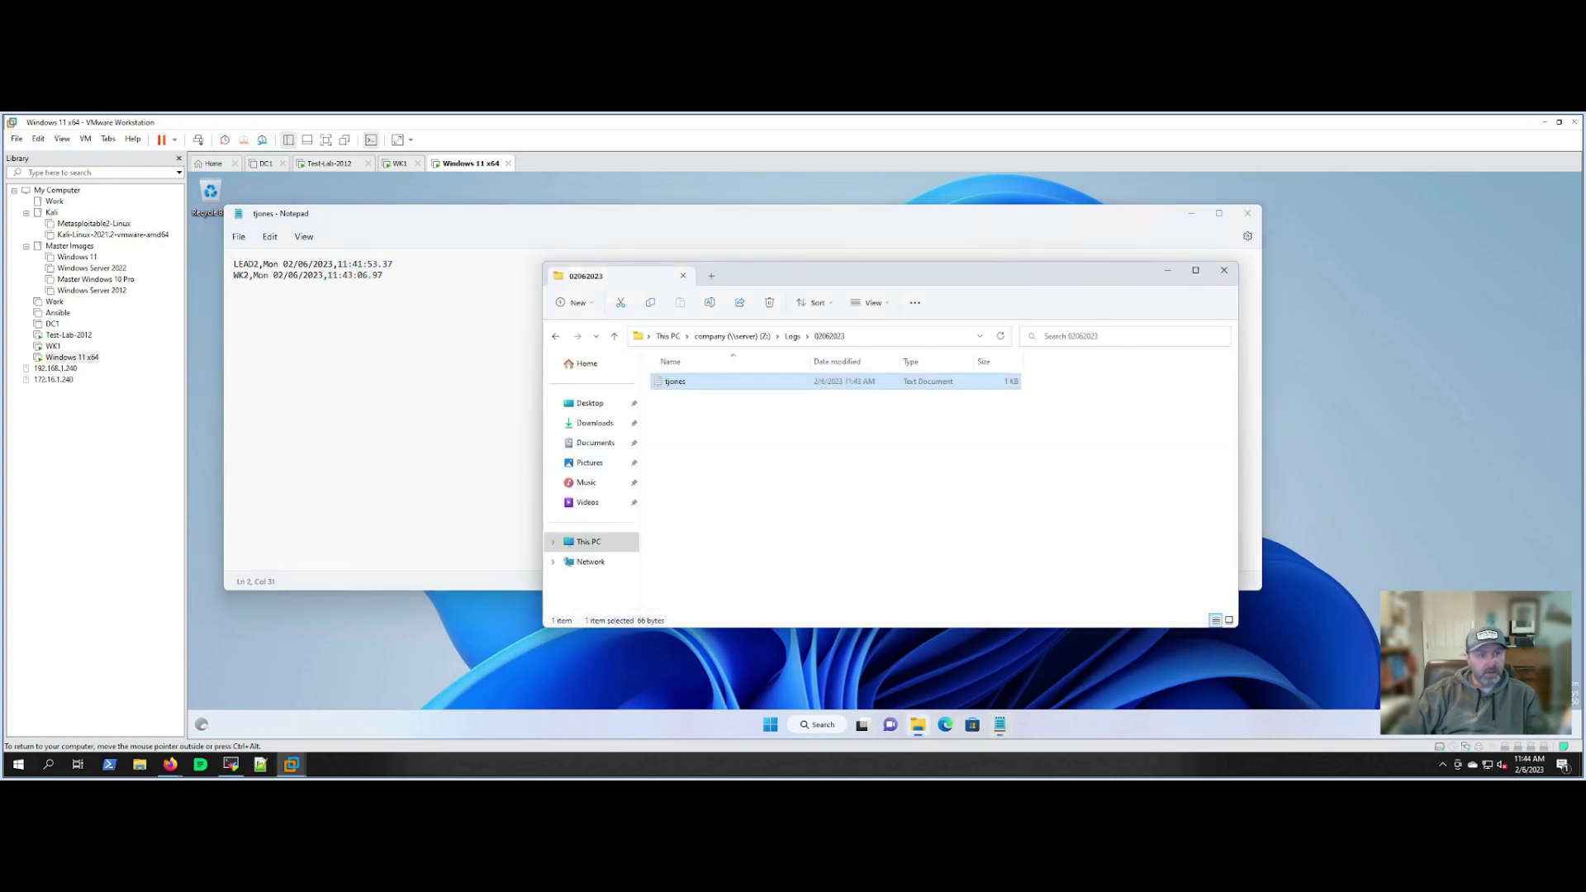
{"action": "left_click", "coordinate": [1223, 270]}
{"action": "left_click", "coordinate": [1248, 214]}
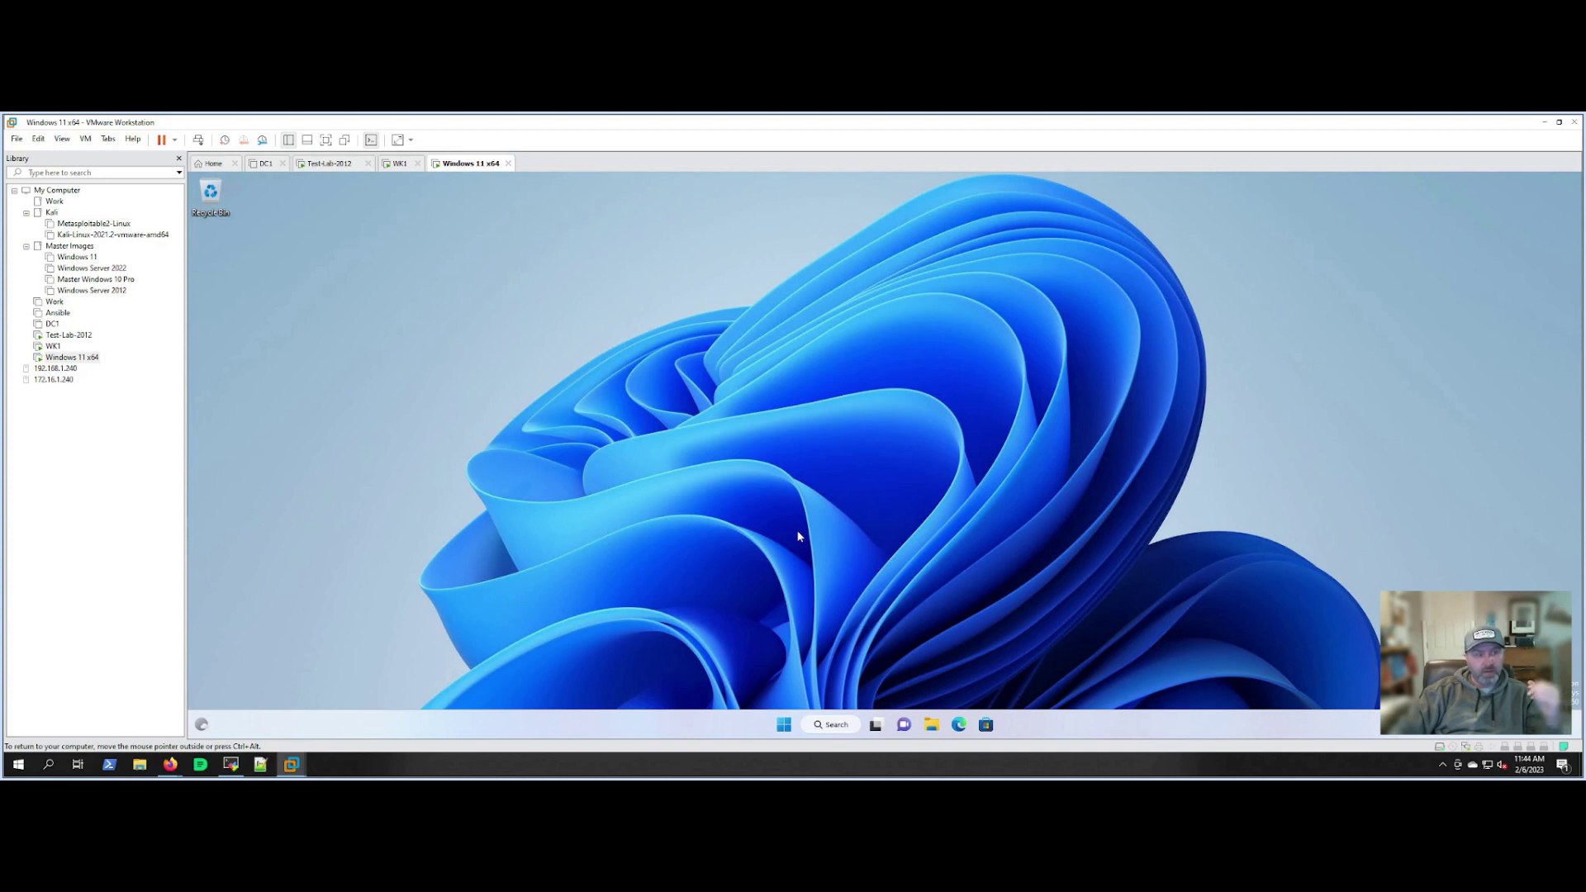
Browse from This PC into the company (Z:) drive and its Logs folder.
{"action": "left_click", "coordinate": [931, 725]}
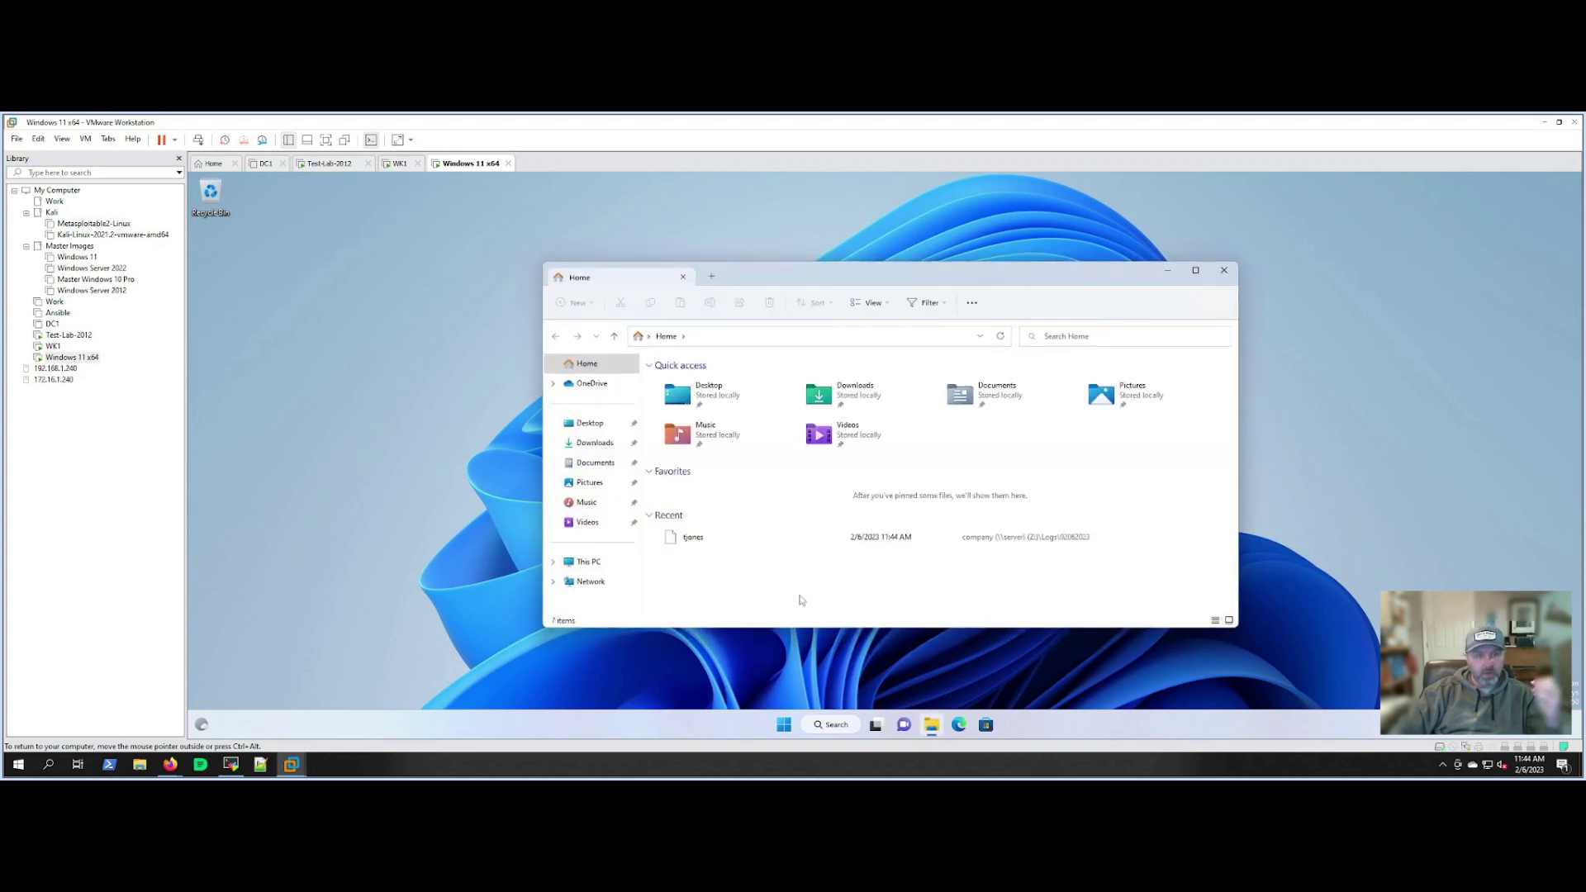
{"action": "left_click", "coordinate": [588, 561]}
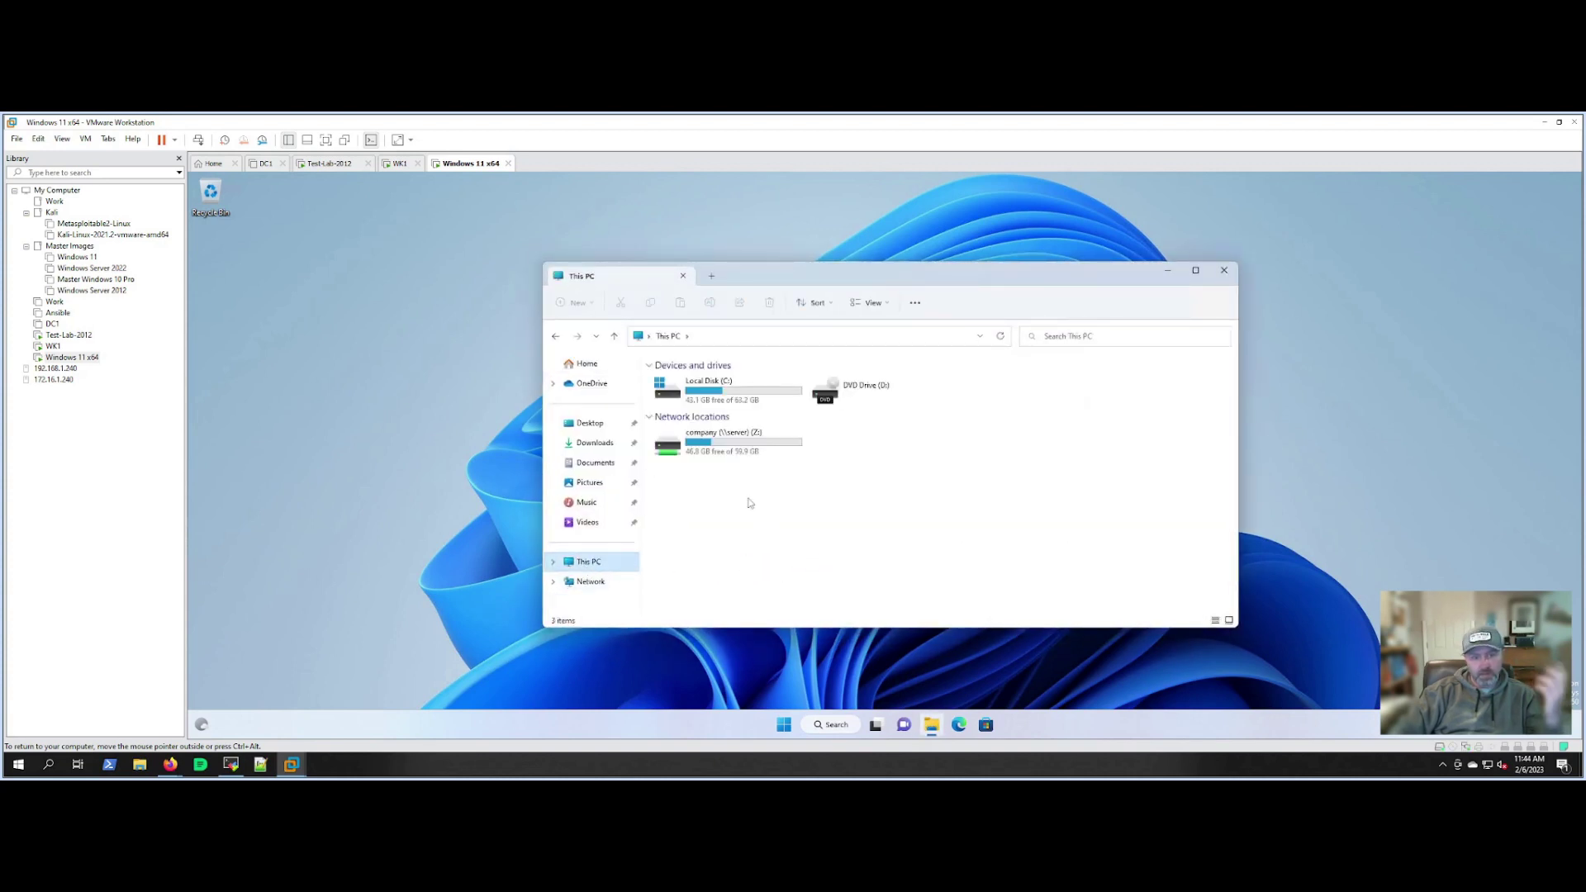
{"action": "double_click", "coordinate": [728, 444]}
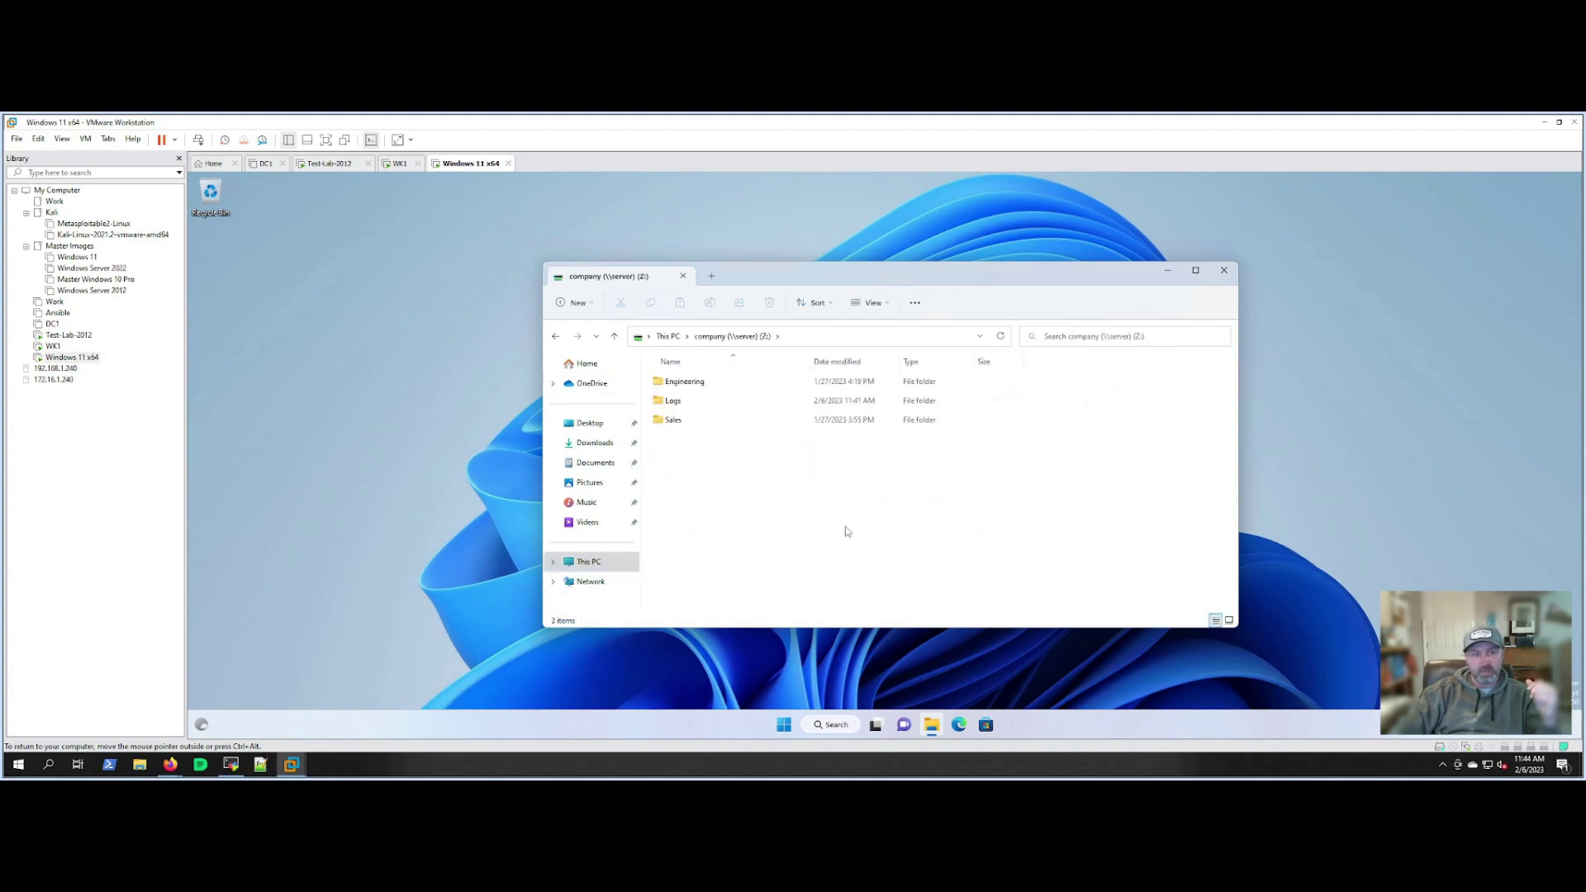
{"action": "left_click", "coordinate": [682, 402]}
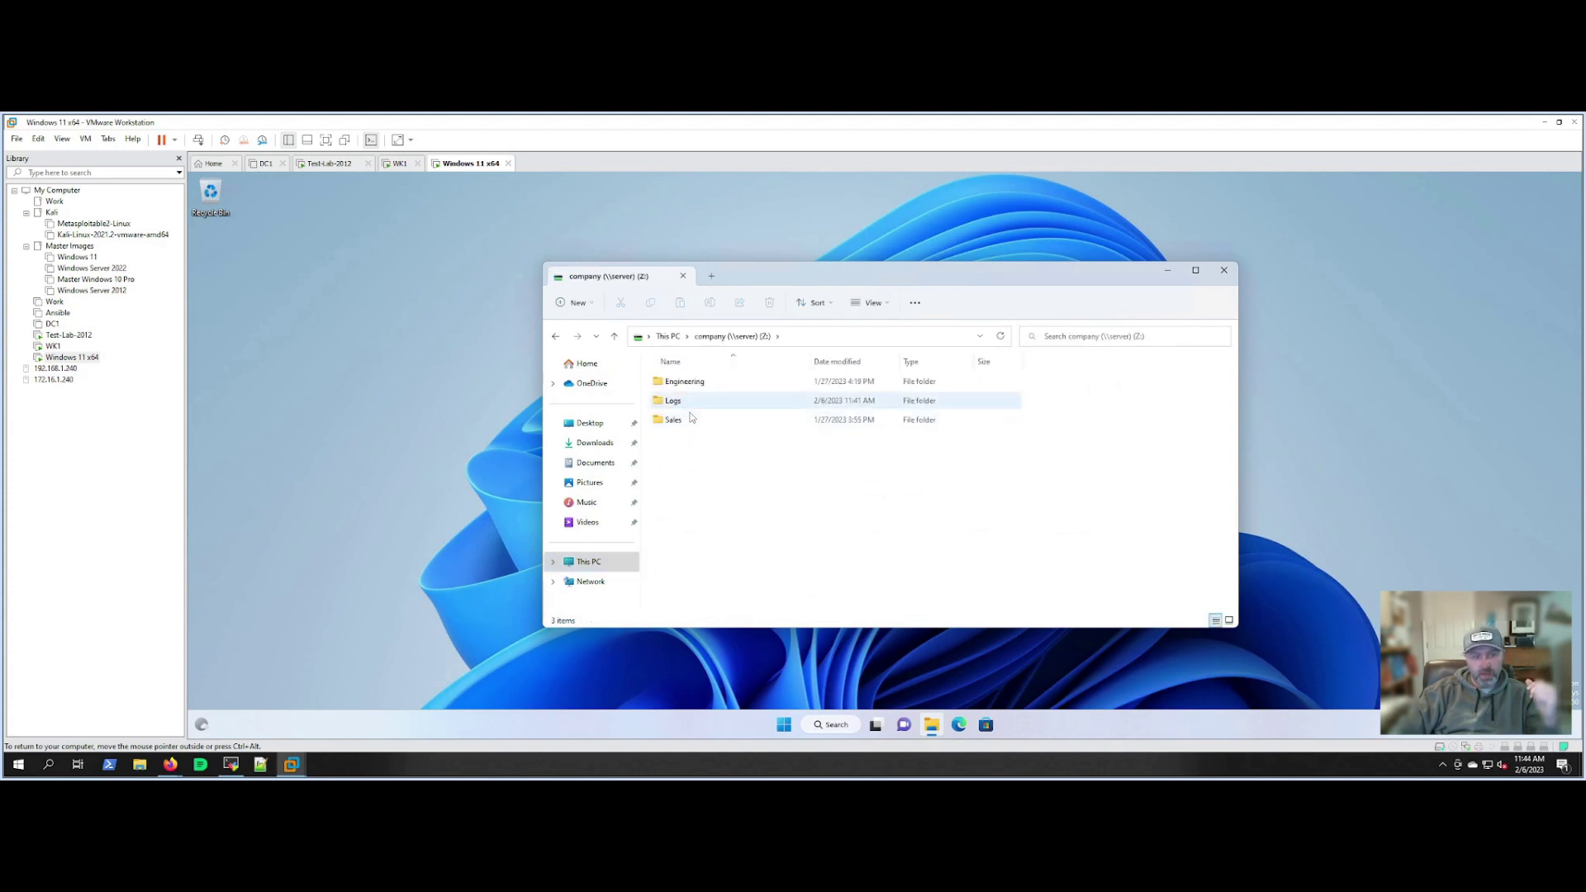